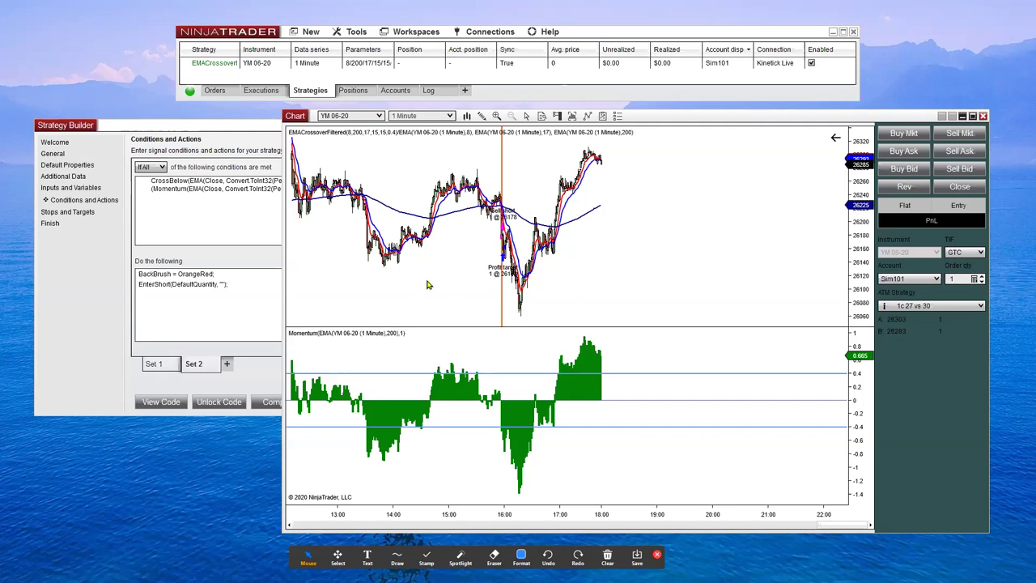
- Review the historical performance report of the EMACrossoverFiltered strategy applied to the YM 06-20 chart
drag(402, 283, 534, 284)
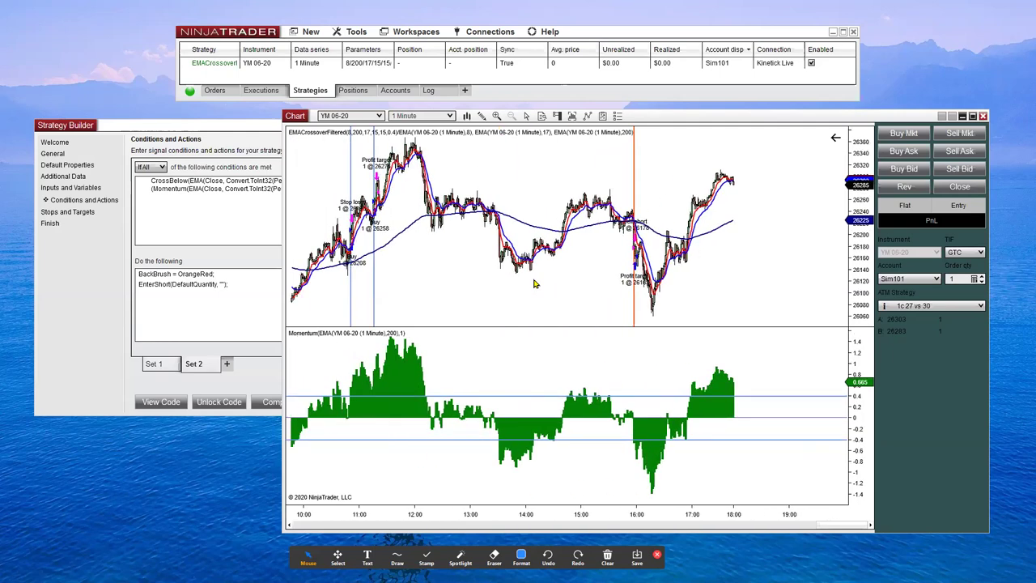
click(839, 139)
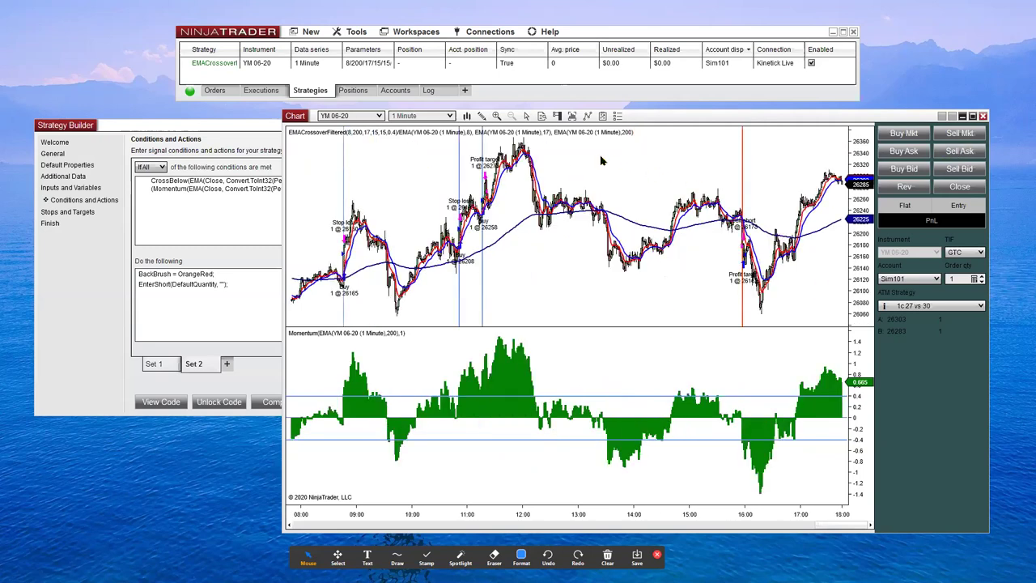
right_click(601, 160)
mouse_move(518, 245)
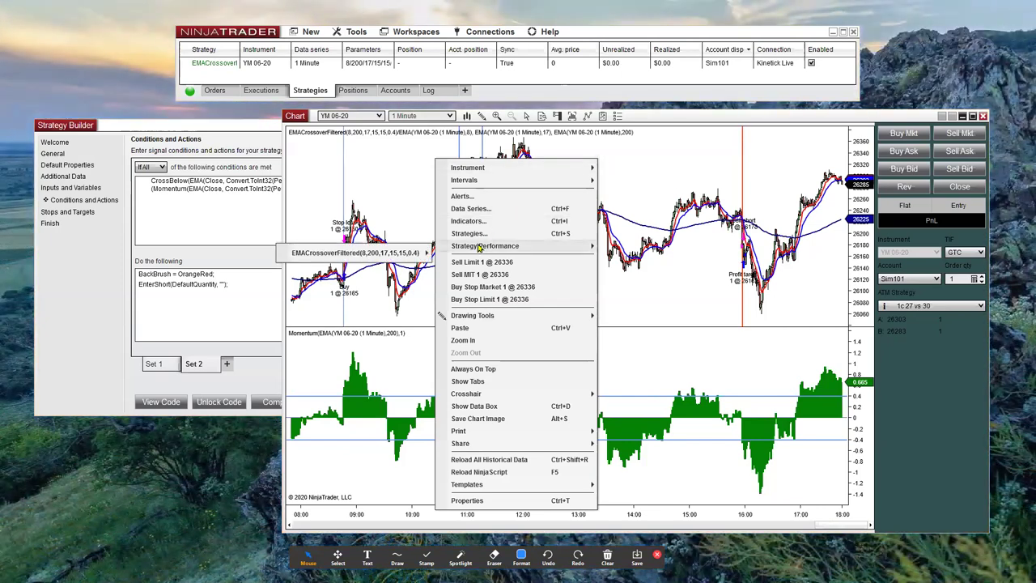
mouse_move(295, 254)
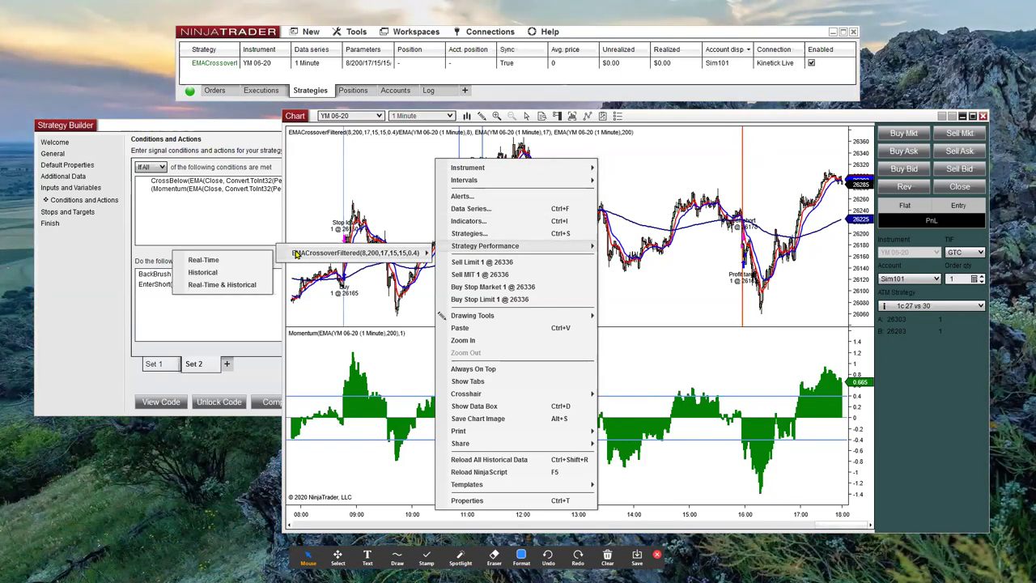
click(209, 277)
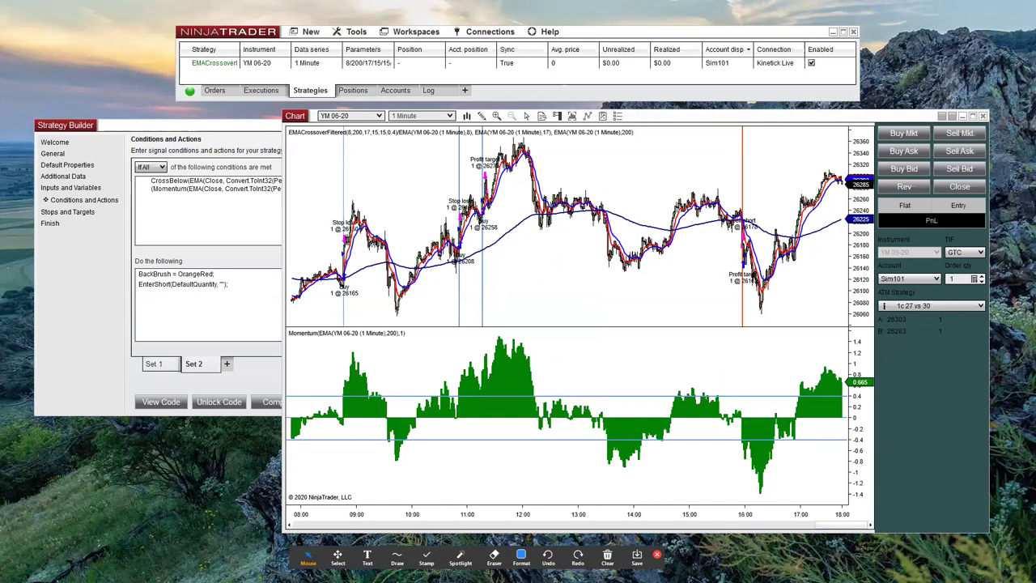
drag(0, 324, 823, 38)
drag(229, 536, 221, 541)
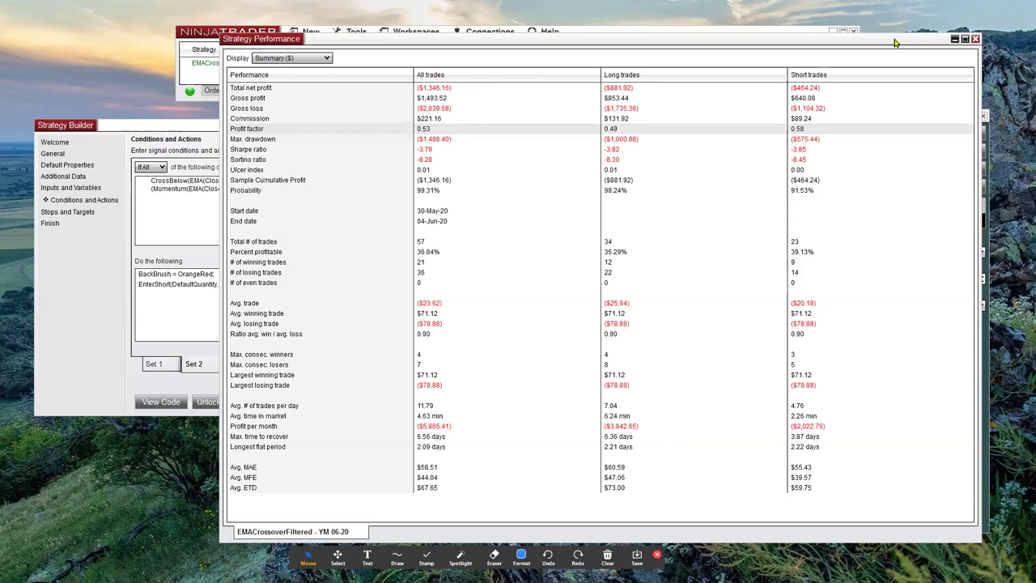
drag(895, 42, 856, 78)
key(alt+F4)
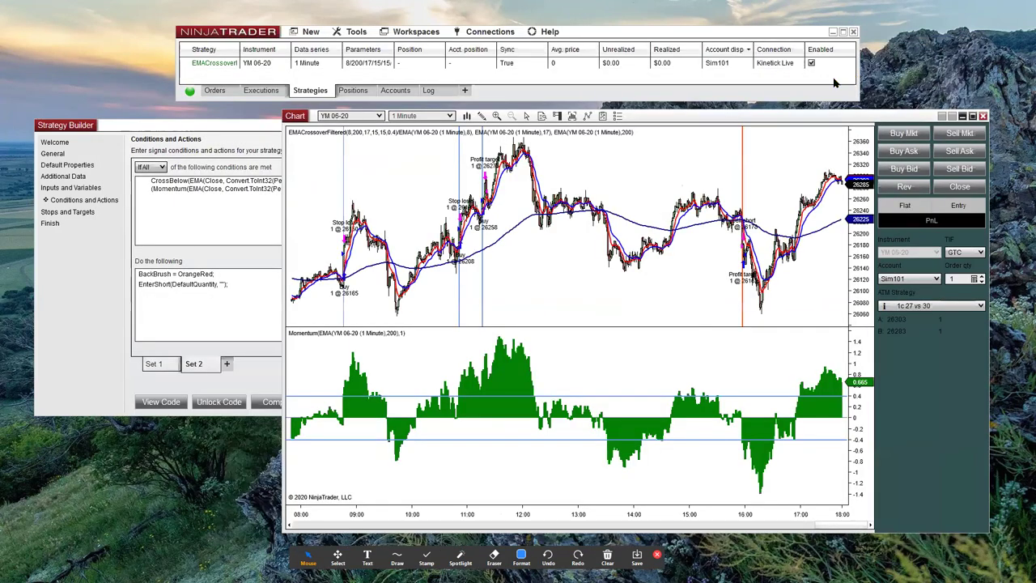
- Open a new Strategy Analyzer window and select the EMACrossoverFiltered strategy for testing
click(306, 34)
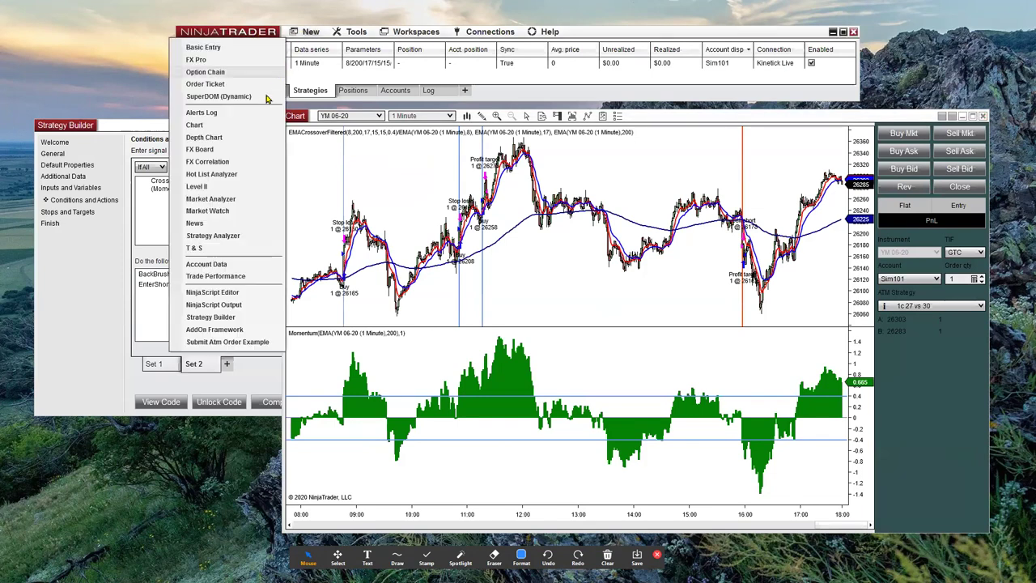
click(208, 244)
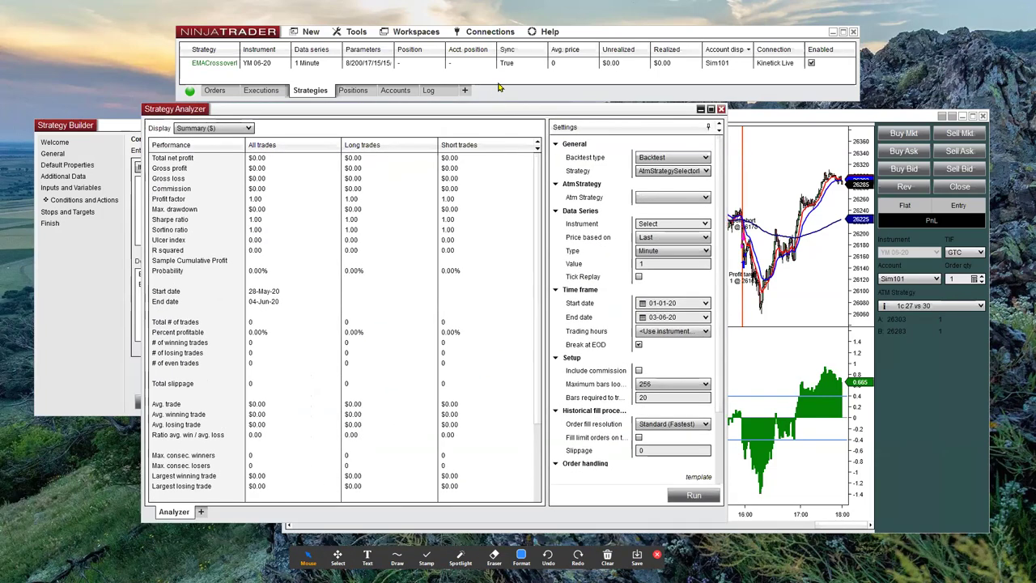
drag(458, 123, 485, 97)
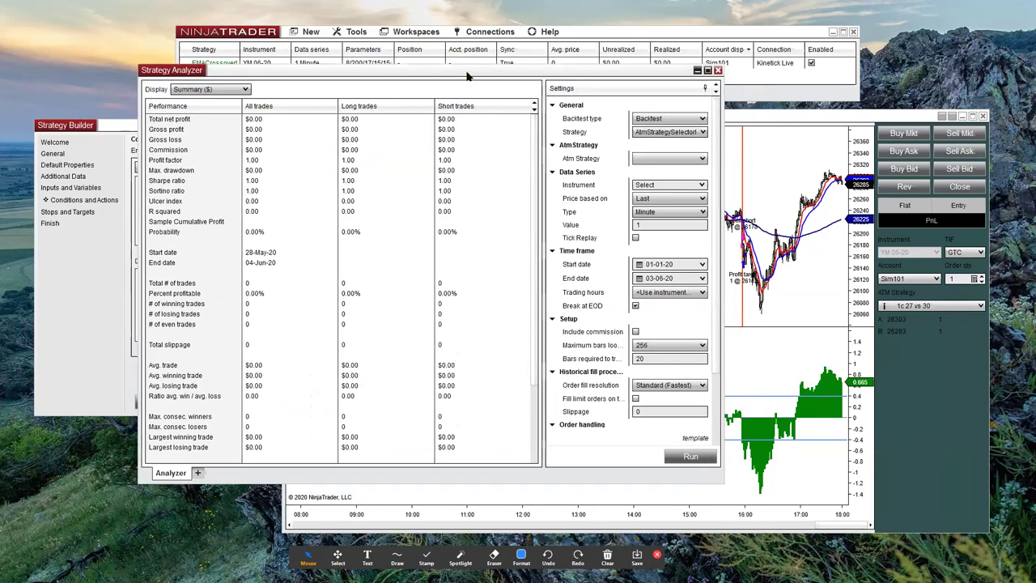
click(698, 133)
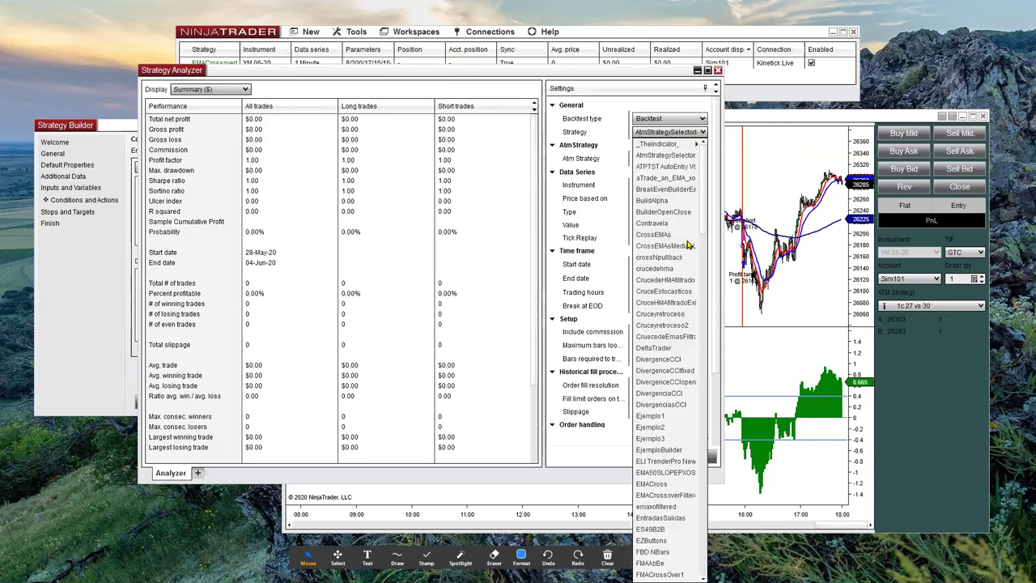
scroll(671, 295, down, 7)
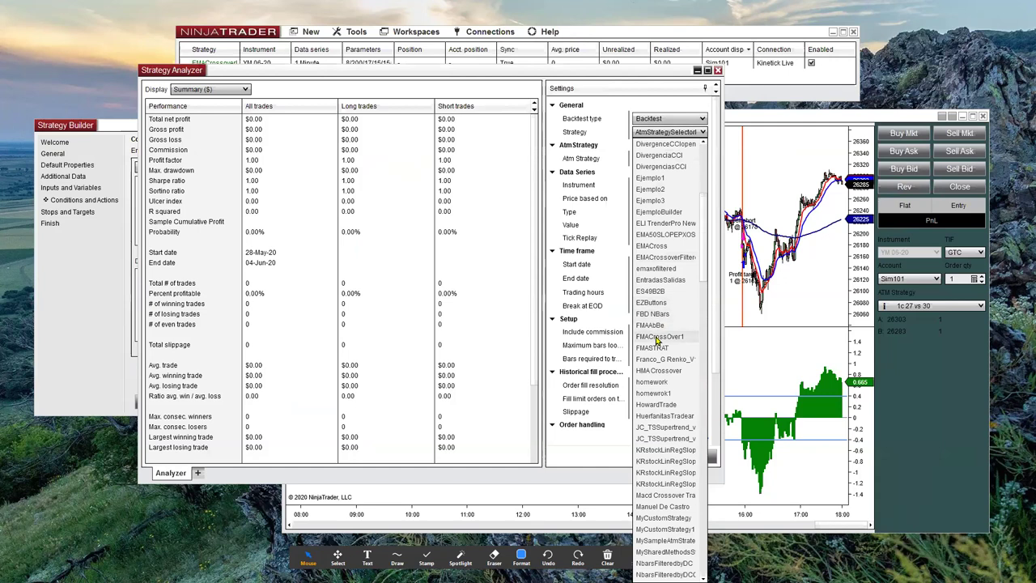
click(659, 257)
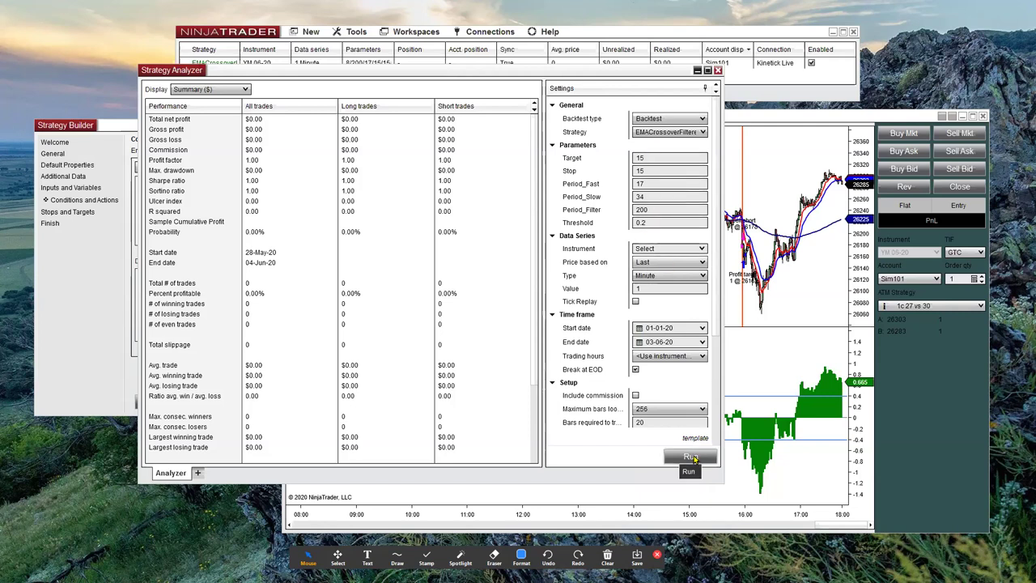
click(691, 456)
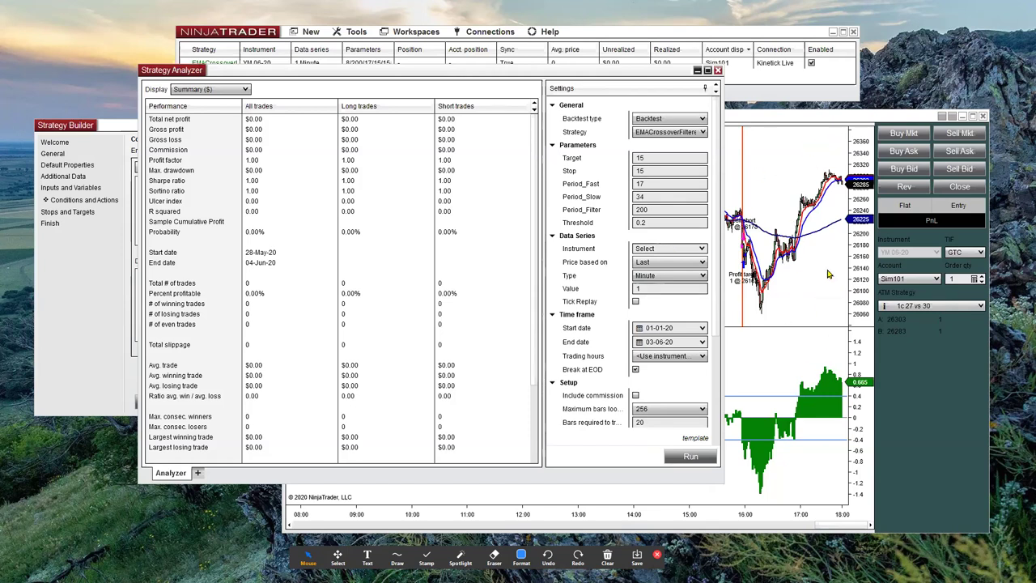
- Set the analyzer's backtest type to Optimization and move its window aside so the chart is uncovered
click(672, 119)
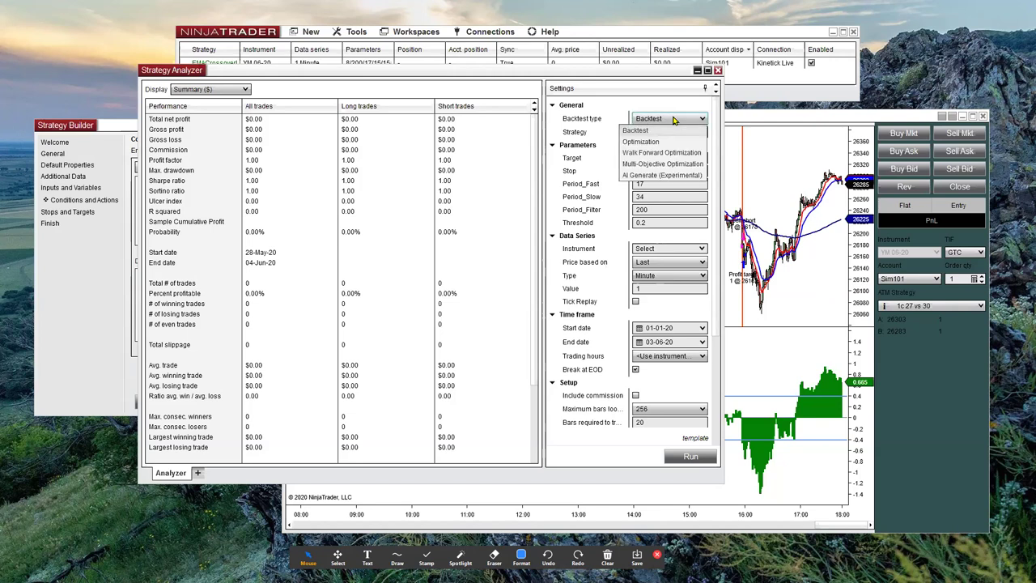
click(652, 143)
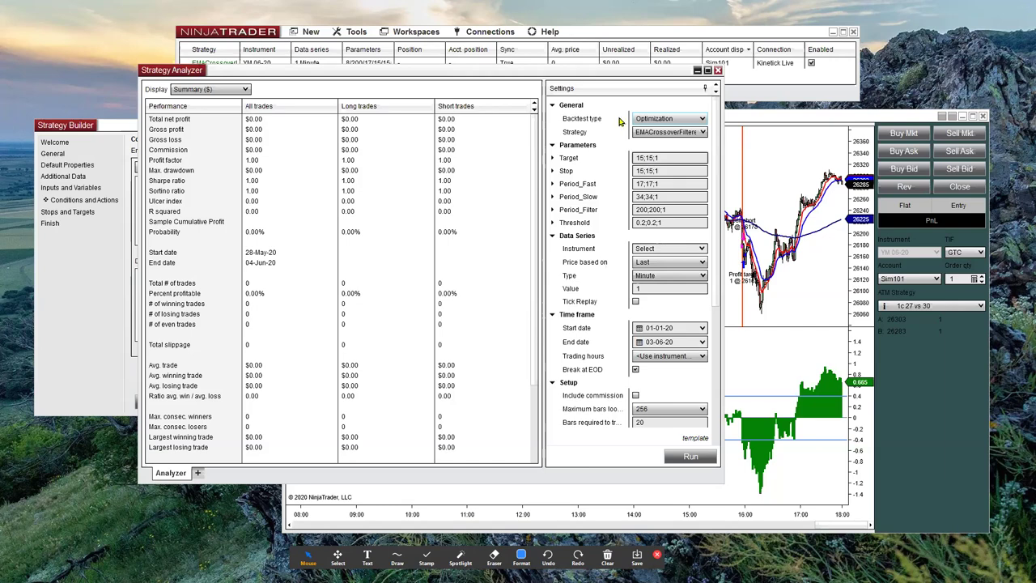
drag(606, 76, 165, 128)
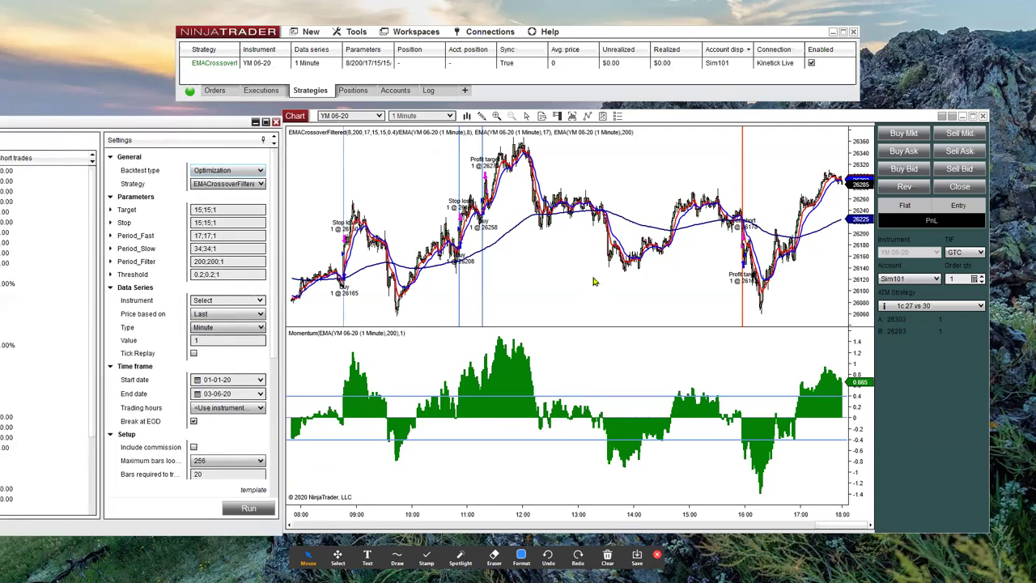
- Zoom the chart in on the long trades around 10:50 and 11:15, and enlarge the price panel over the Momentum panel
drag(642, 176, 712, 175)
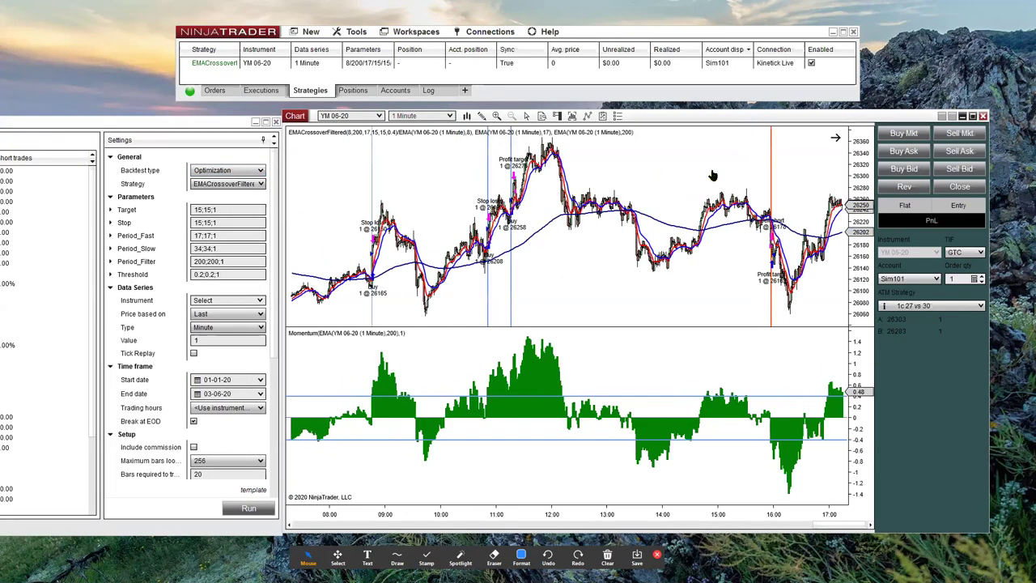
drag(783, 511, 439, 512)
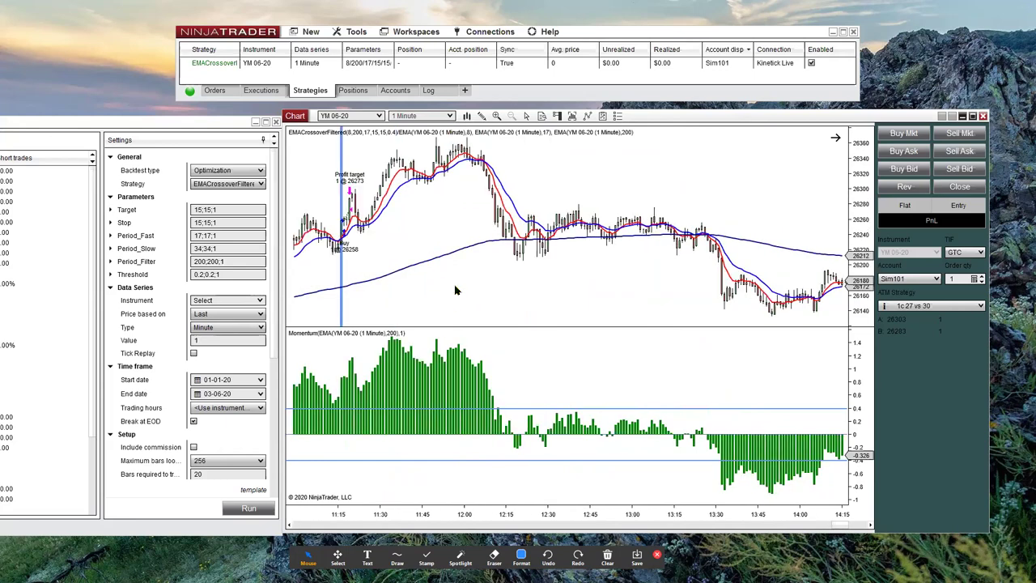
drag(455, 289, 743, 281)
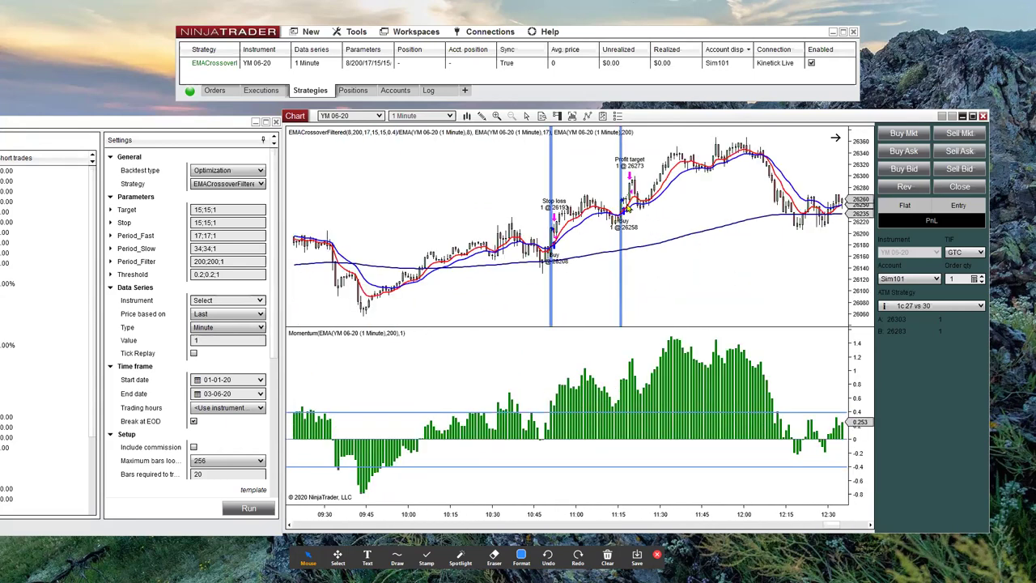
drag(699, 327, 697, 458)
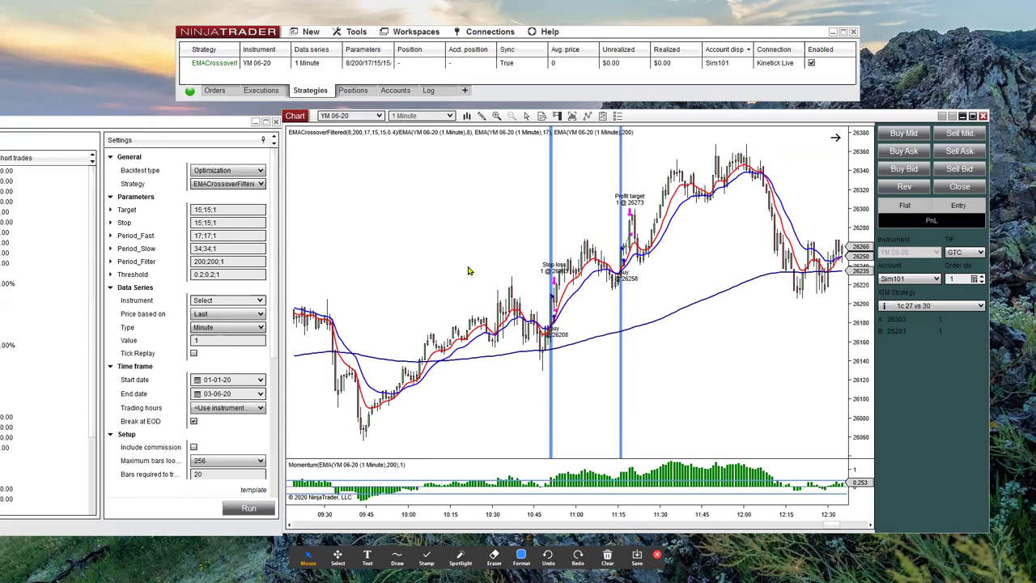
drag(702, 514, 474, 355)
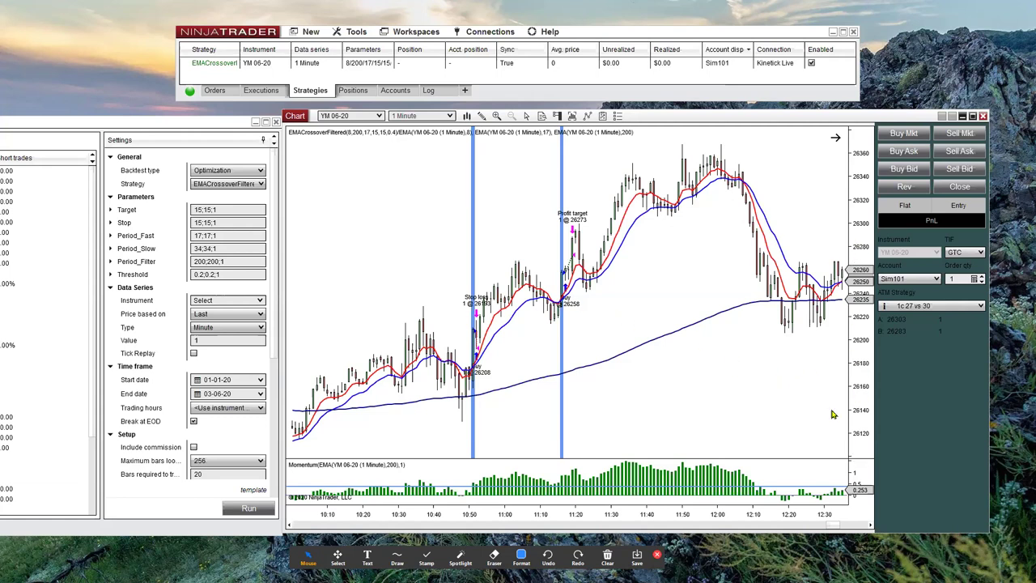
- Draw a Risk-Reward object of about $330 near the 10:50 long entry and move it to the empty area above the earlier candles
click(481, 118)
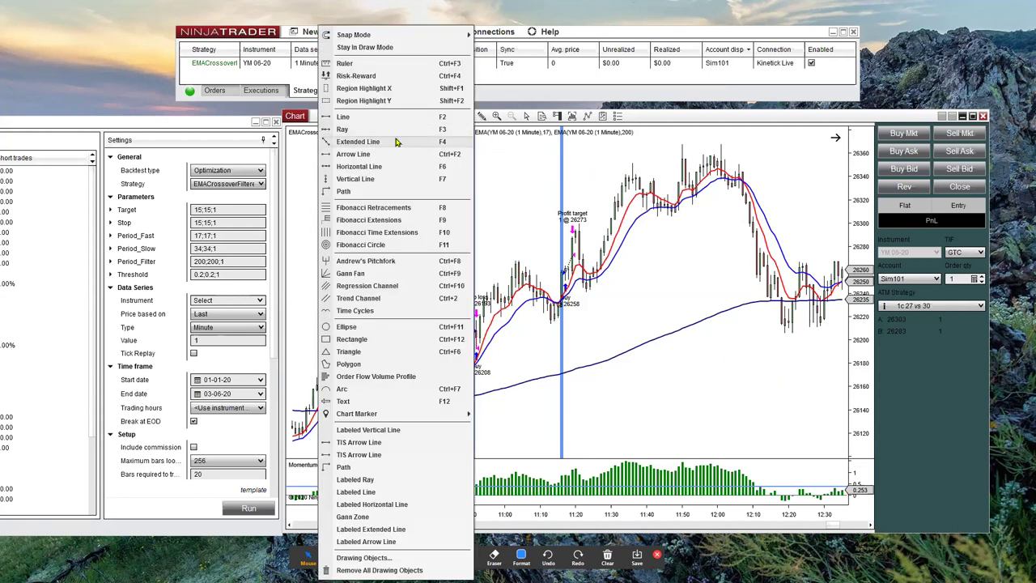
click(359, 77)
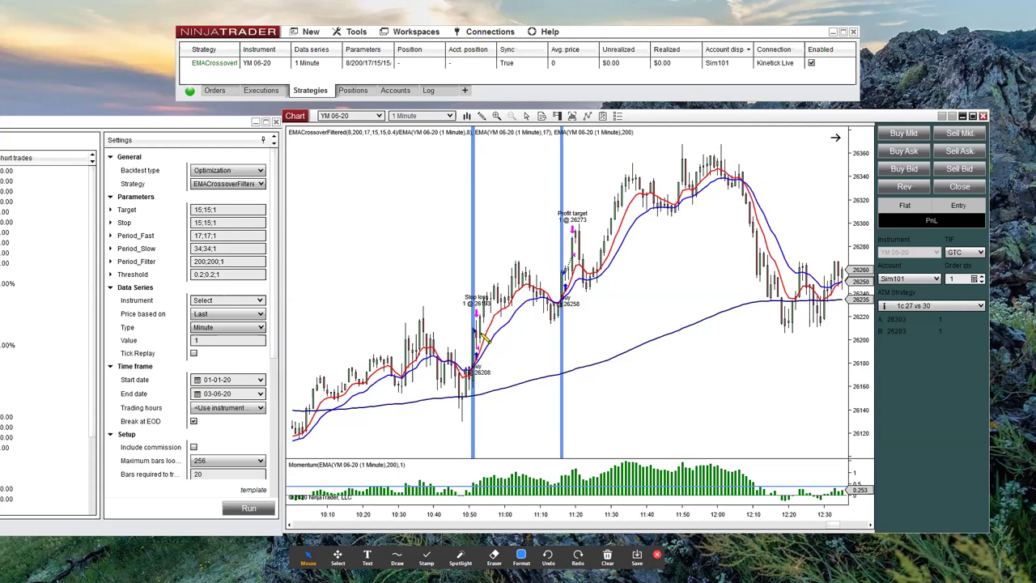
click(462, 346)
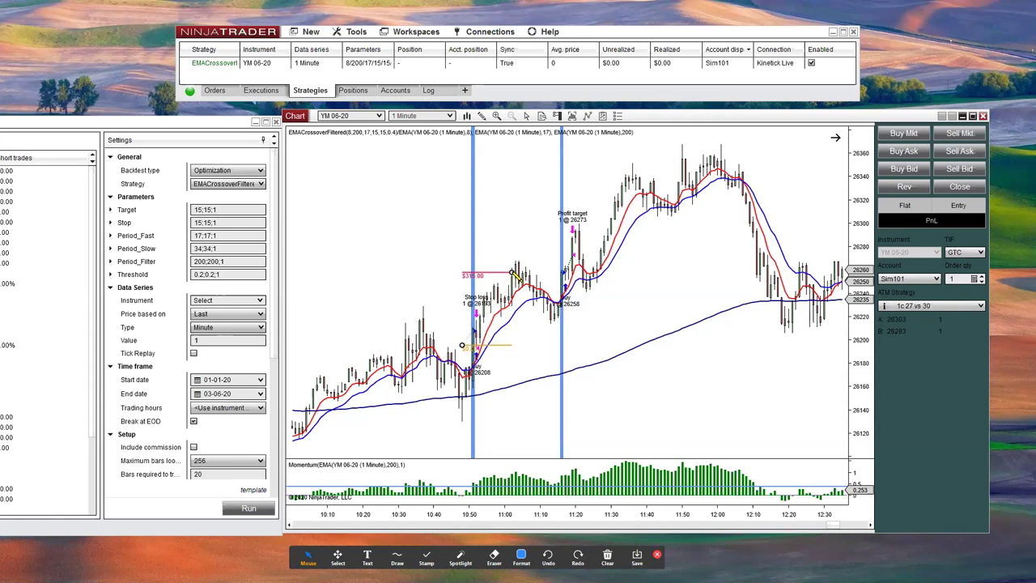
click(526, 272)
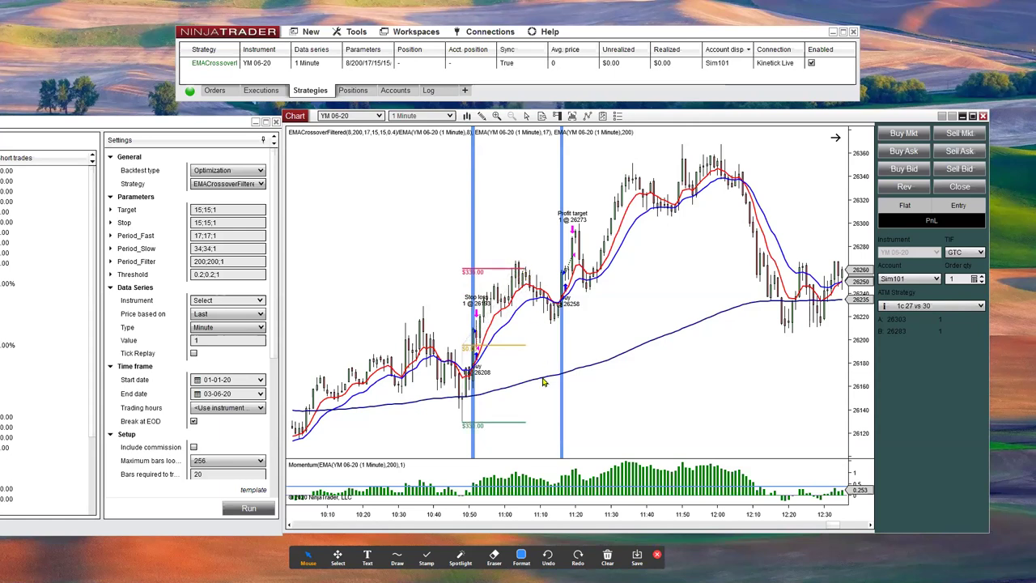
drag(503, 302, 394, 202)
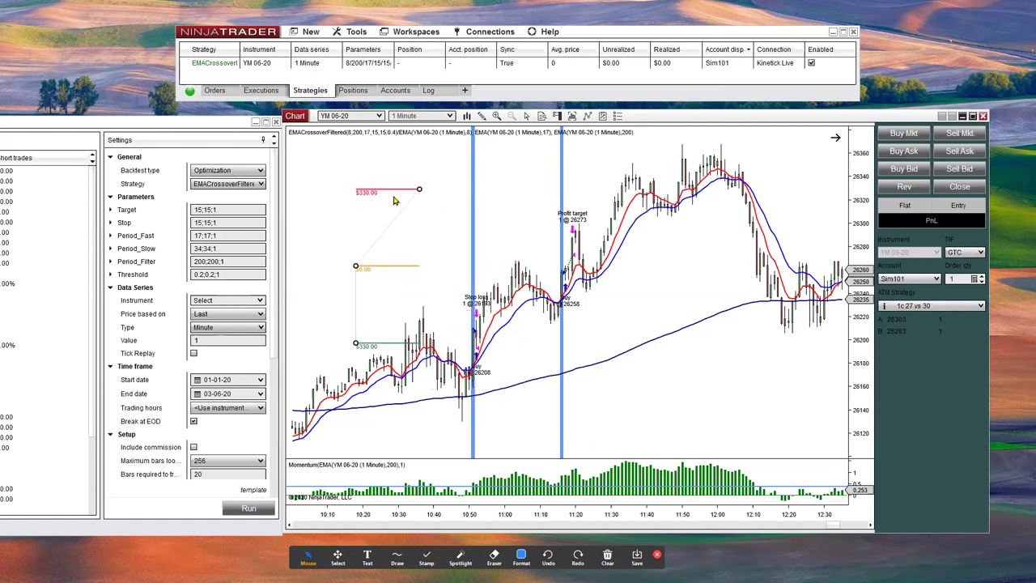
- Set the Risk-Reward drawing's Y value display unit to Ticks
double_click(400, 217)
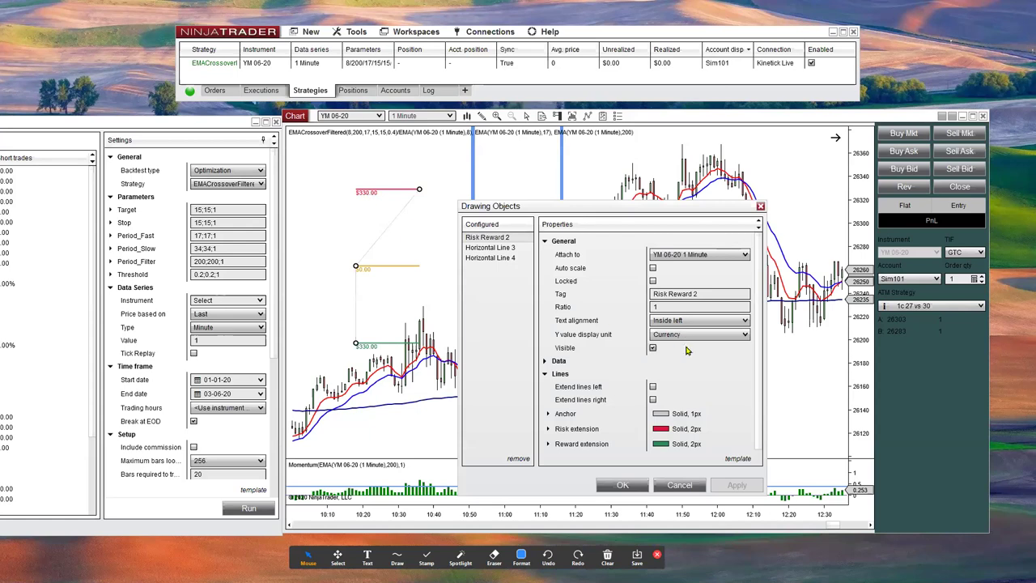
click(684, 335)
click(674, 371)
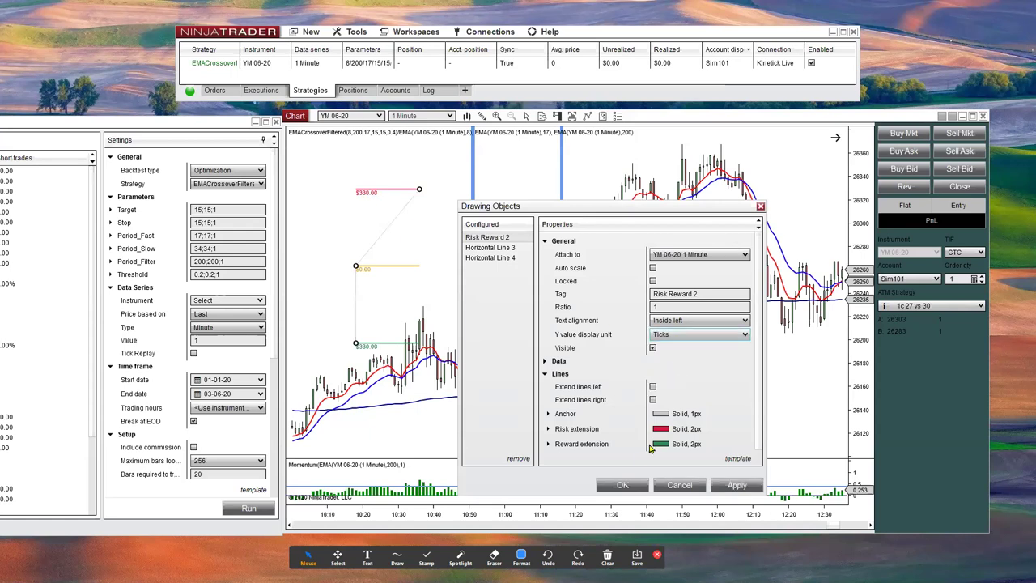
click(623, 485)
- Move the Risk-Reward drawing back to the 10:50 long entry, place its risk line below, and stretch the reward to about 80 ticks
mouse_move(383, 230)
mouse_down()
mouse_move(514, 323)
mouse_move(490, 318)
mouse_up()
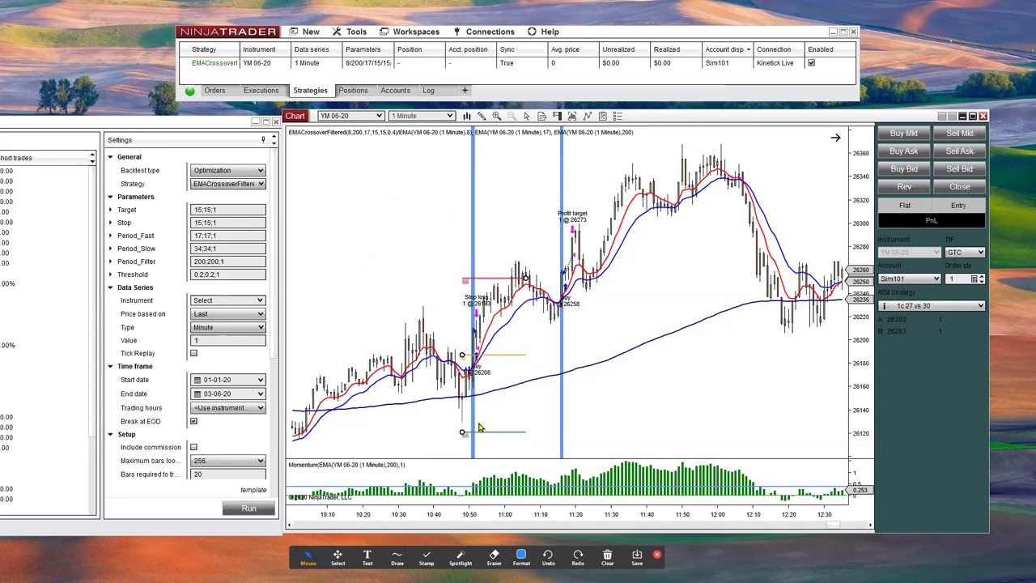
drag(461, 431, 525, 427)
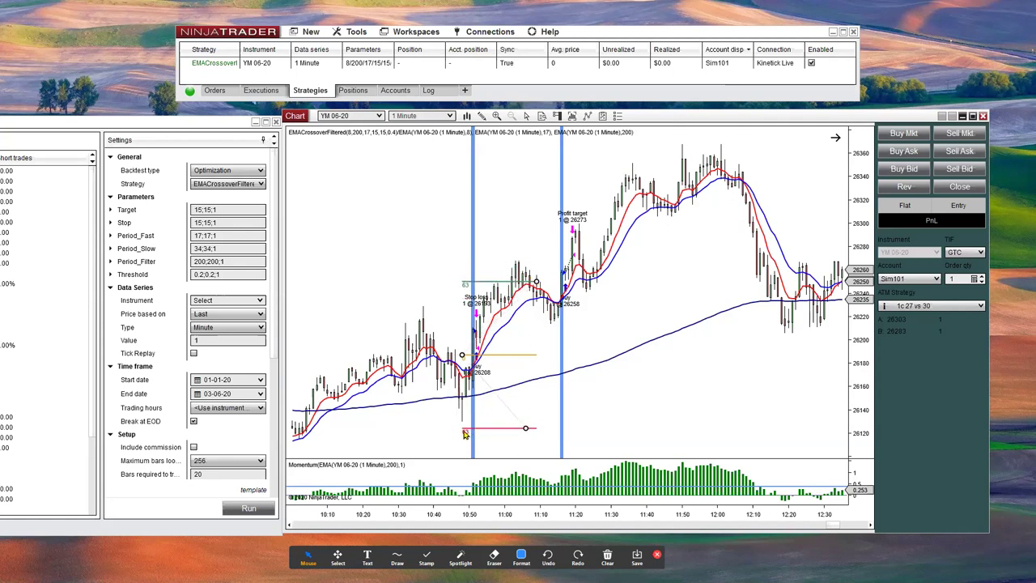
drag(535, 280, 555, 272)
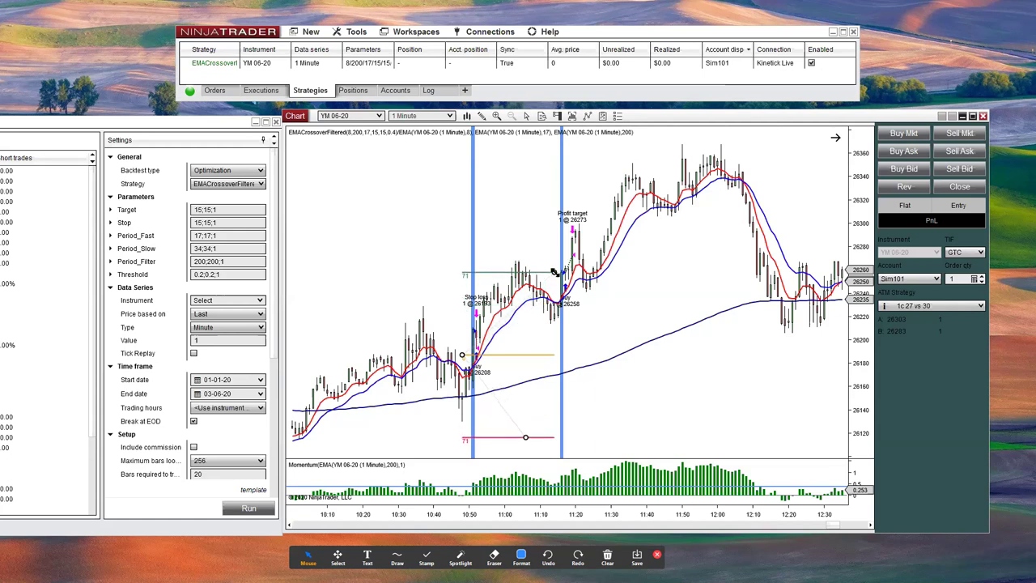
drag(516, 310, 482, 319)
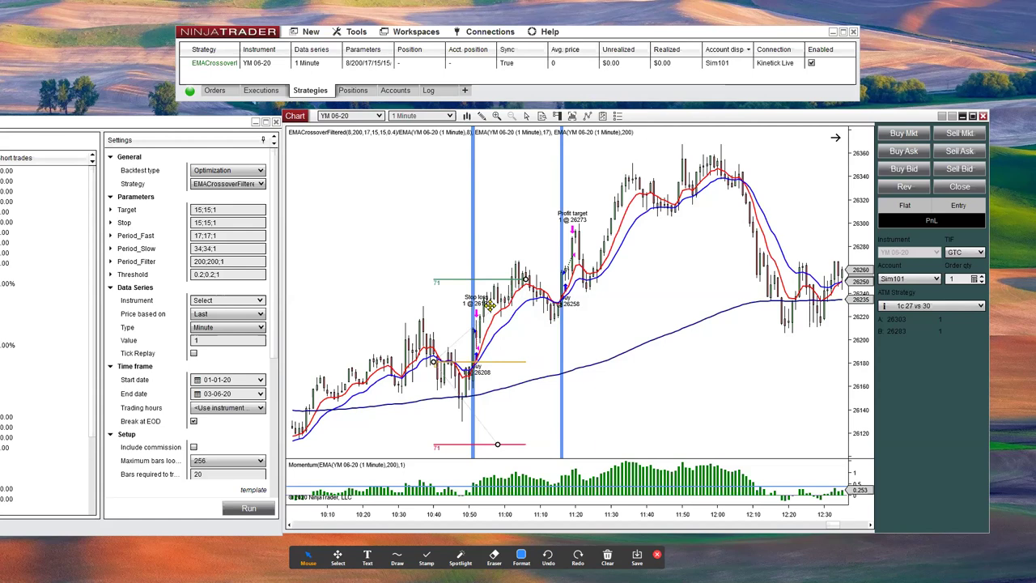
drag(524, 280, 507, 354)
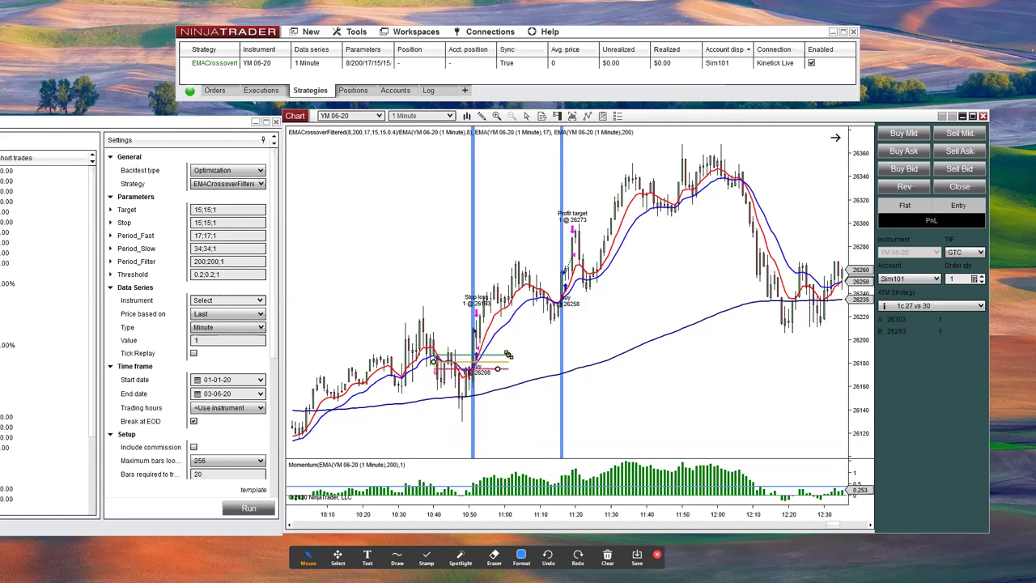
mouse_move(507, 355)
mouse_down()
mouse_move(593, 206)
mouse_move(579, 307)
mouse_move(593, 345)
mouse_move(628, 258)
mouse_move(628, 296)
mouse_move(636, 268)
mouse_up()
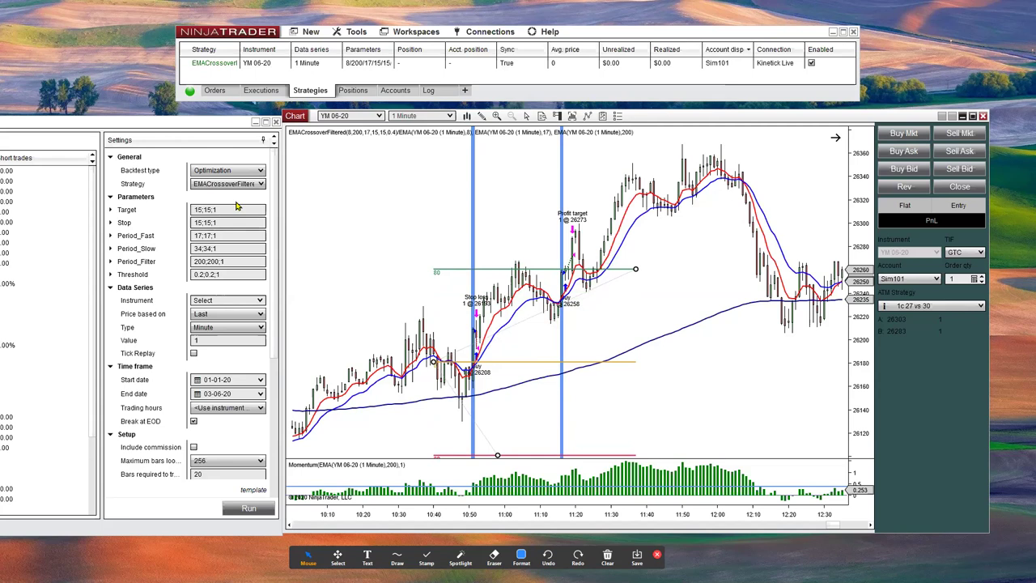
- Set the maximum of both the Target and the Stop optimization ranges to 100
click(111, 209)
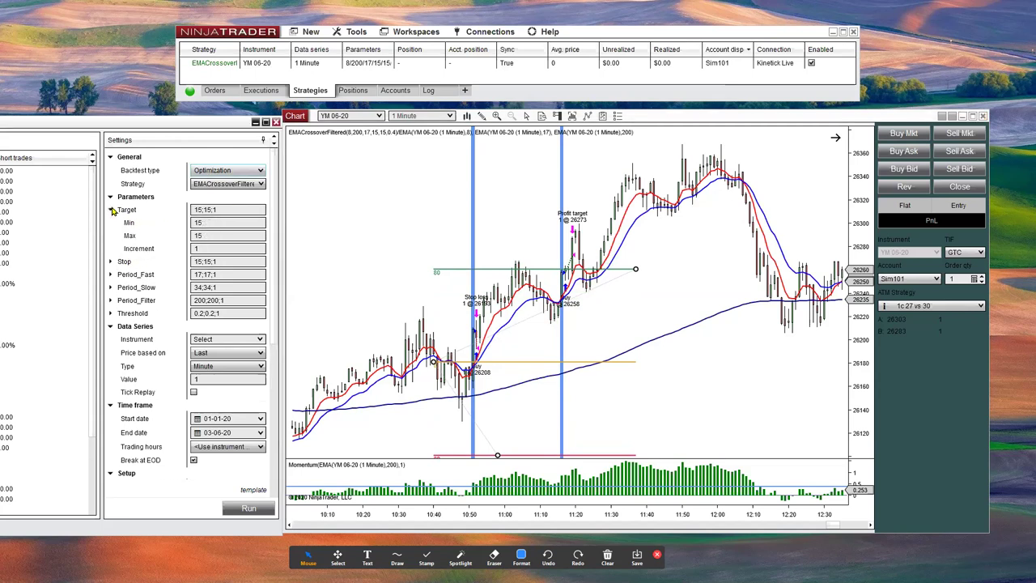
click(211, 234)
text(100)
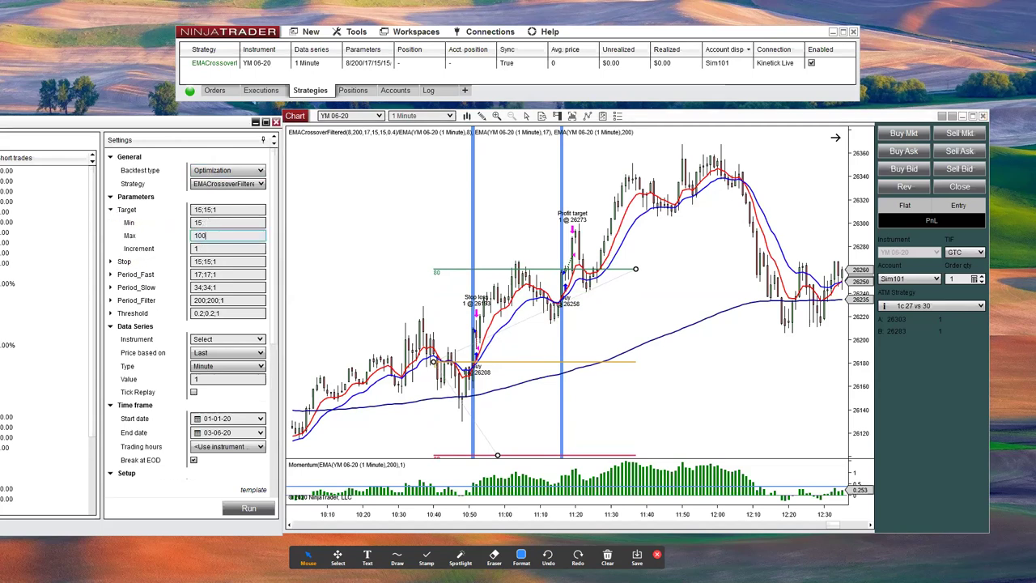
click(111, 262)
click(215, 288)
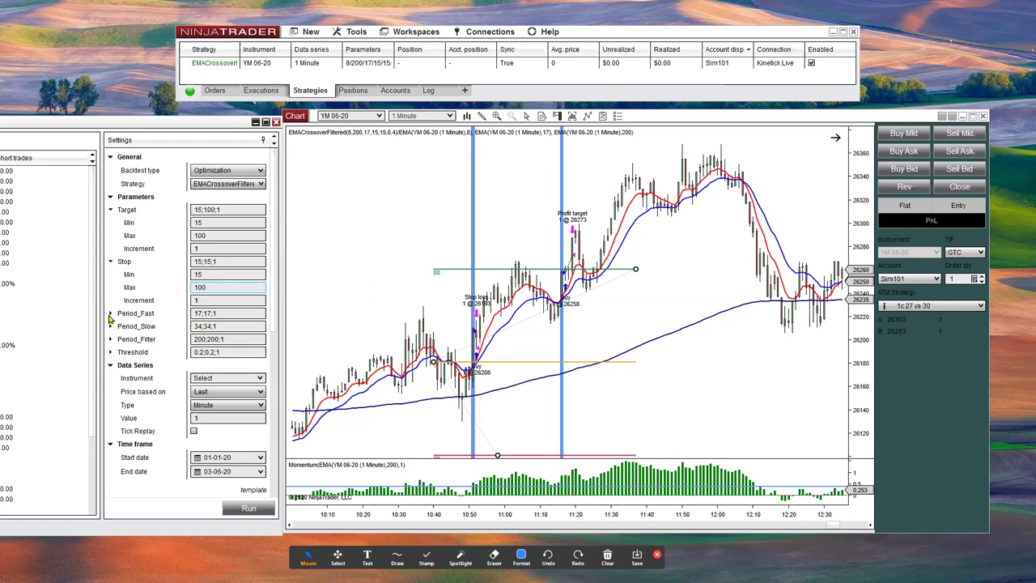
key(Return)
- Set the Period_Fast optimization range to a minimum of 5 and a maximum of 20
click(110, 314)
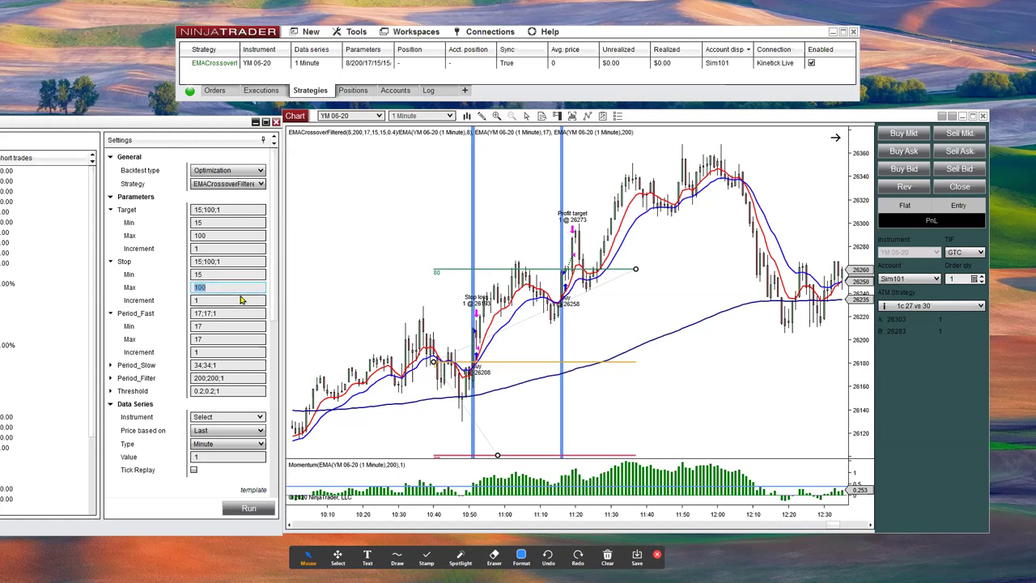
click(216, 326)
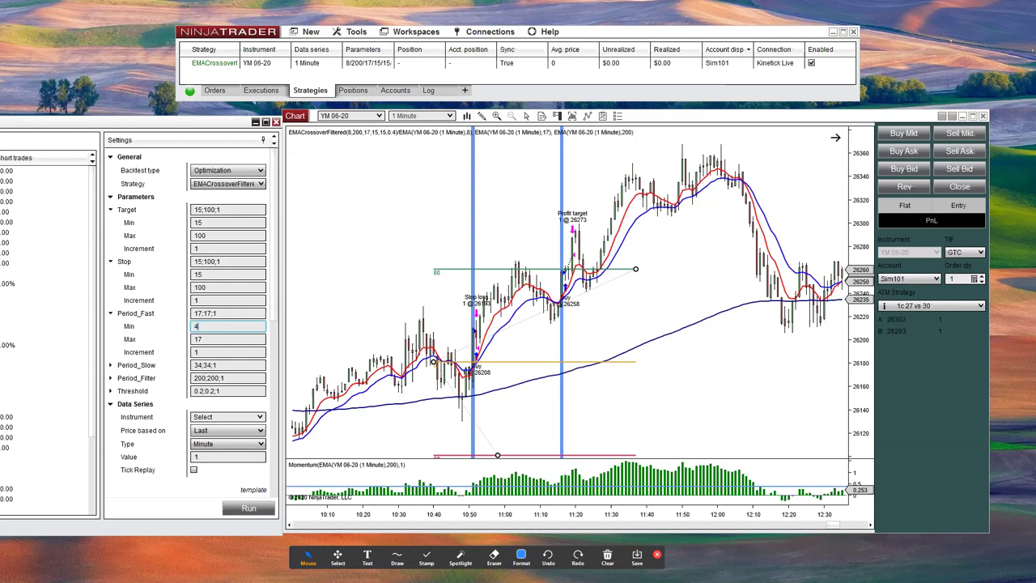
click(208, 341)
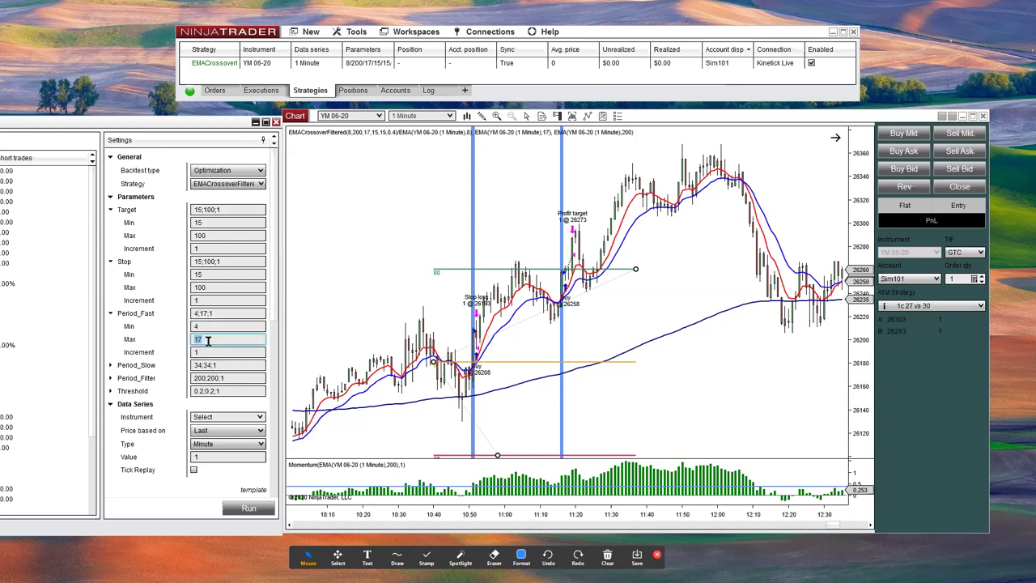
text(34)
text(20)
click(205, 327)
text(5)
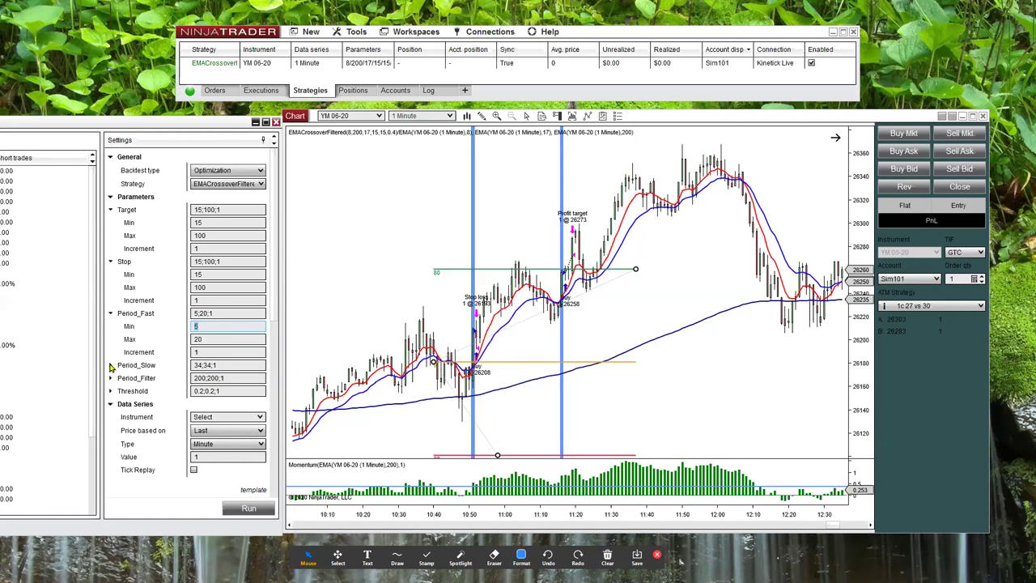
- Set the Period_Slow optimization range to a minimum of 15 and a maximum of 50
click(111, 366)
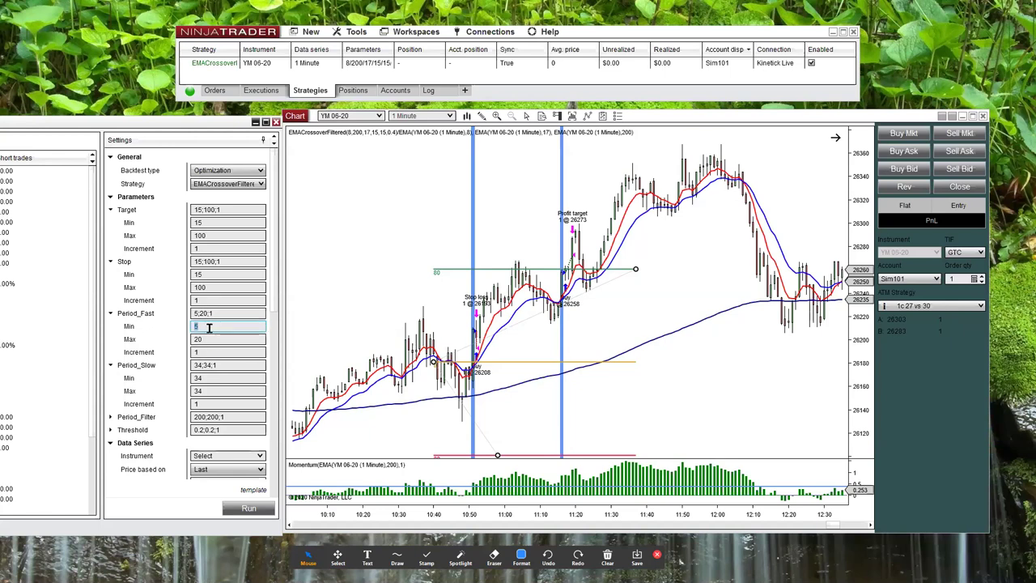
click(209, 377)
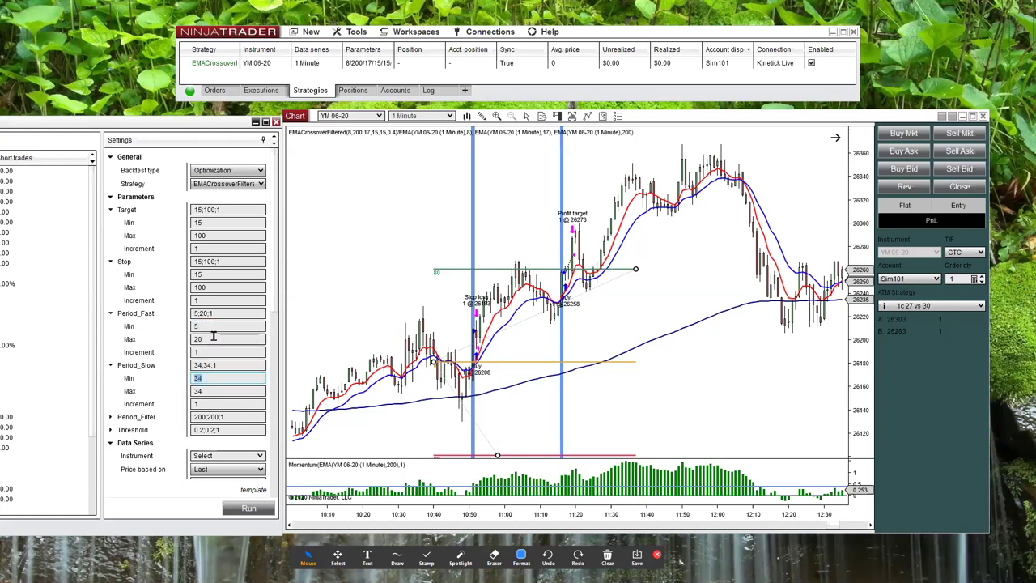
text(15)
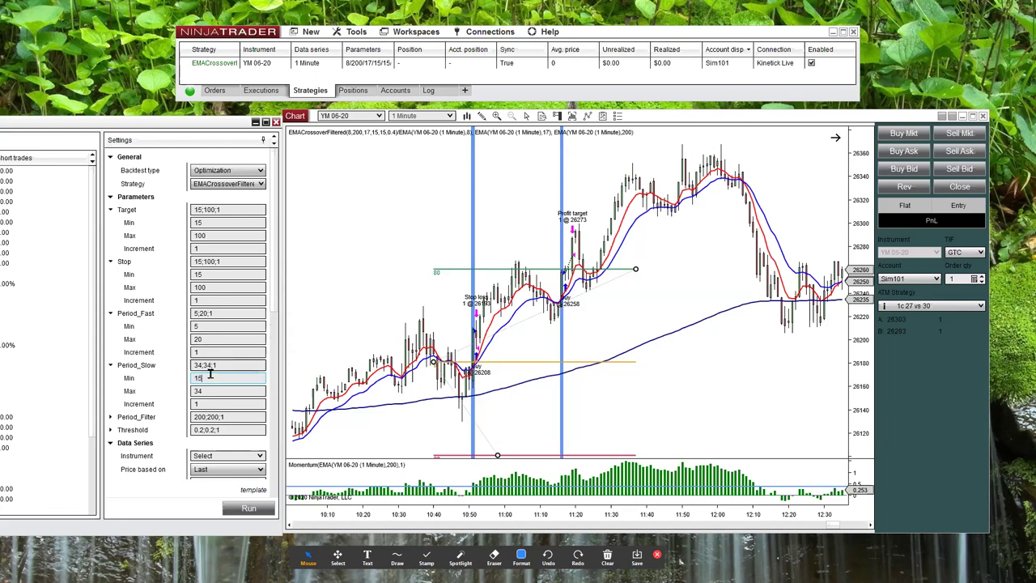
click(208, 390)
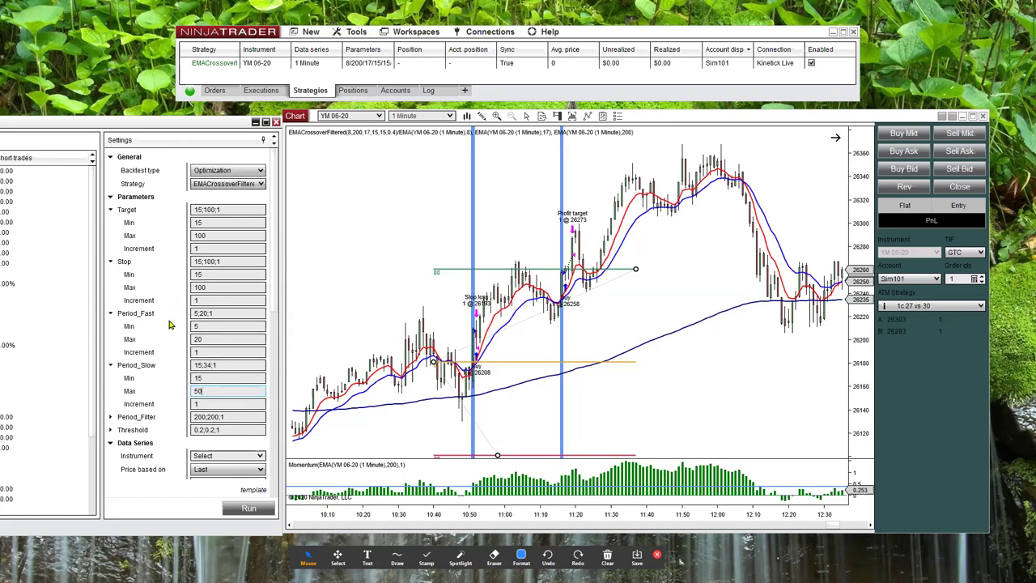
- Set the minimum of the Period_Filter optimization range to 50
click(112, 419)
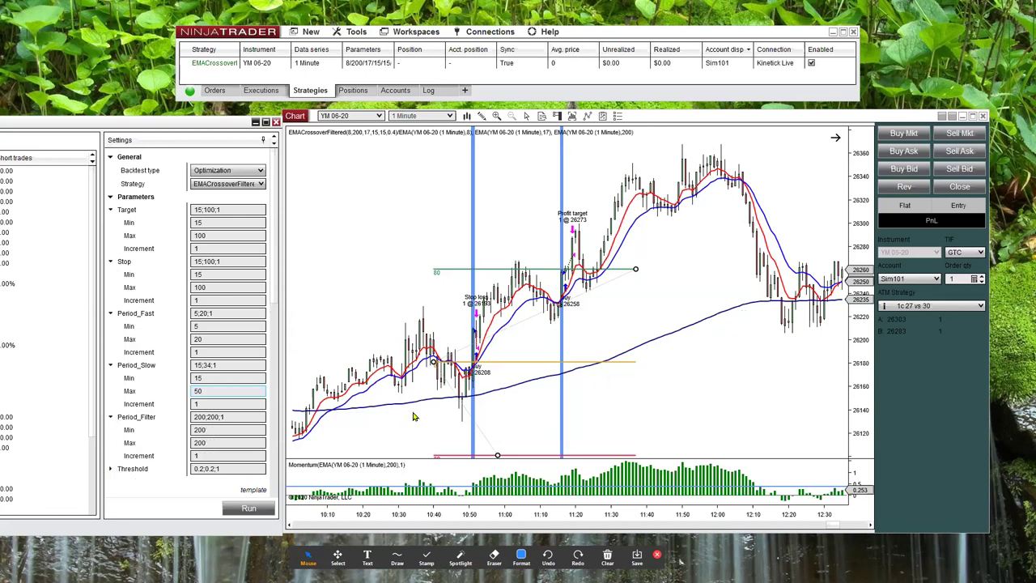
click(217, 430)
text(50)
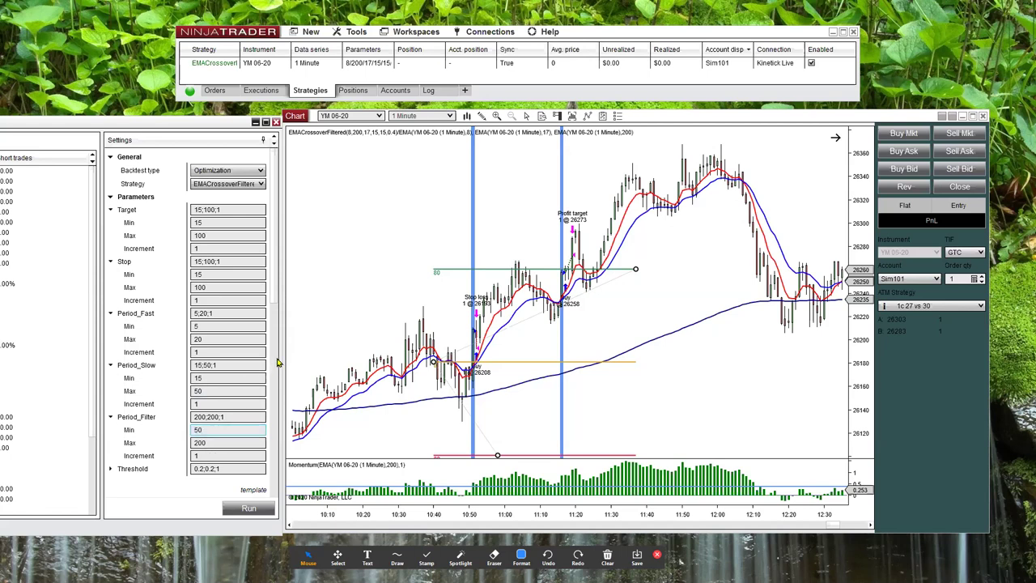
- Set both the minimum and the maximum of the Threshold parameter to 0
scroll(275, 294, down, 3)
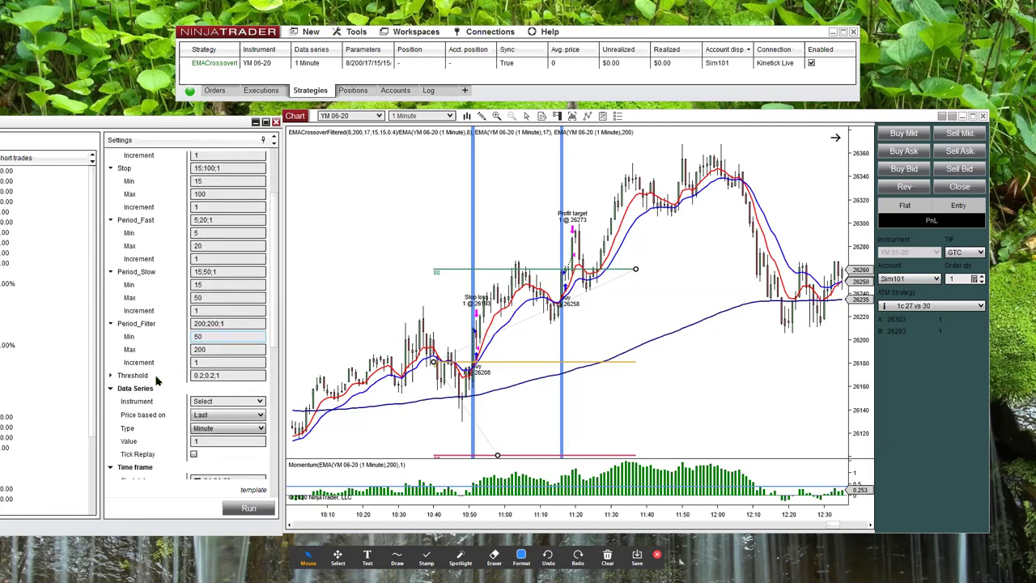
click(111, 375)
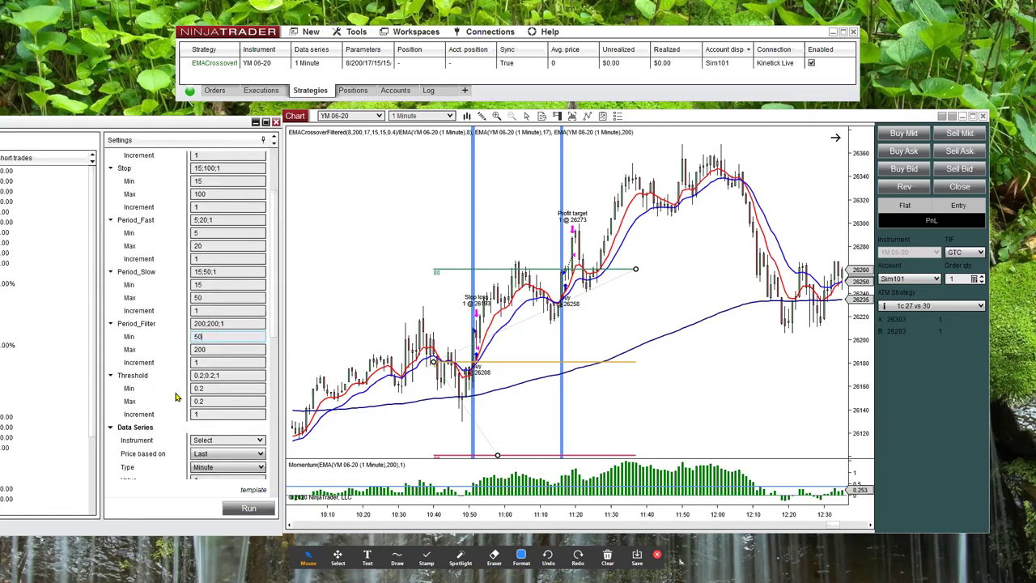
click(212, 389)
text(0)
click(226, 401)
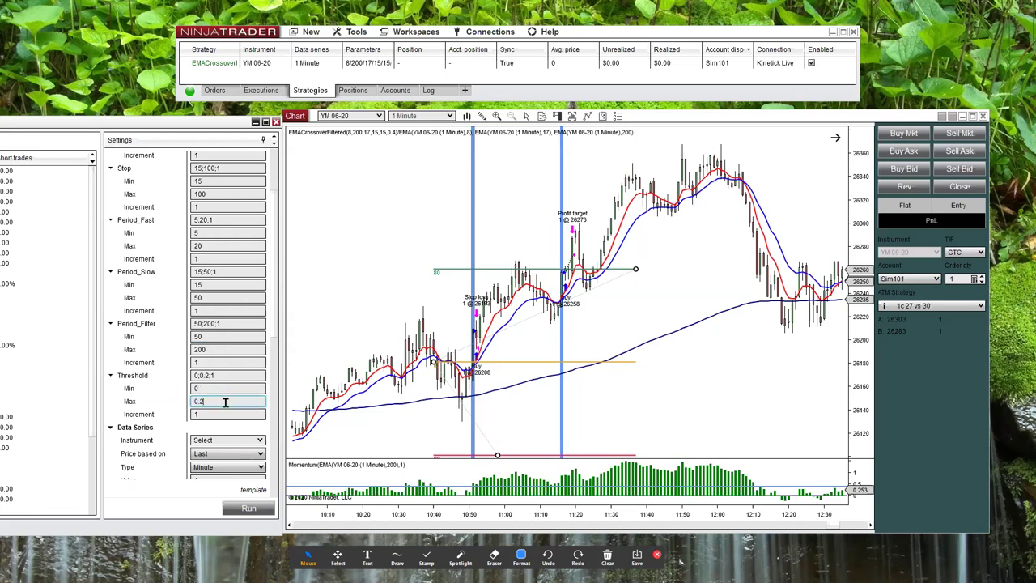
text(0)
- Choose YM 06-20 as the instrument of the optimization's data series
scroll(263, 348, down, 4)
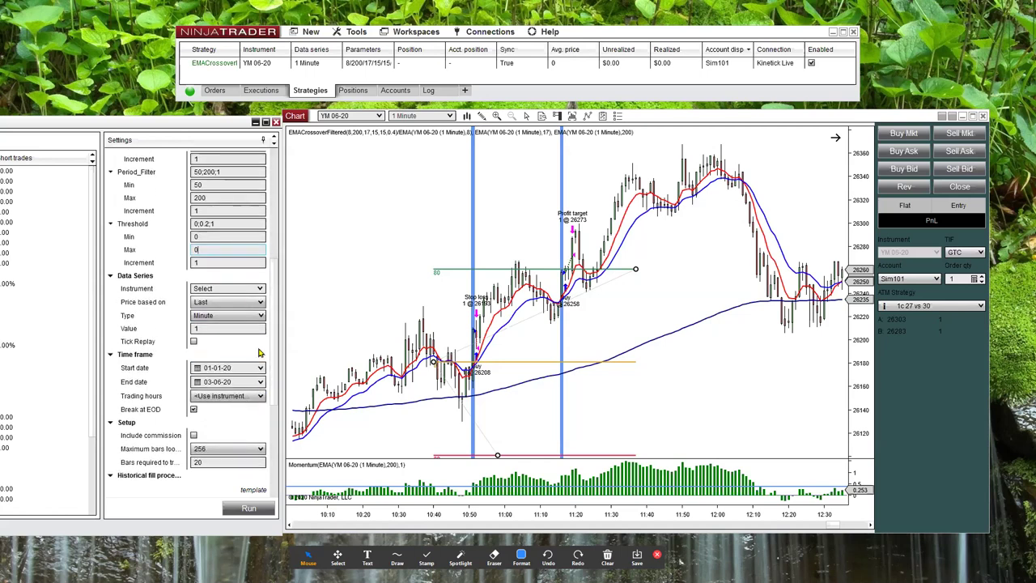
click(258, 289)
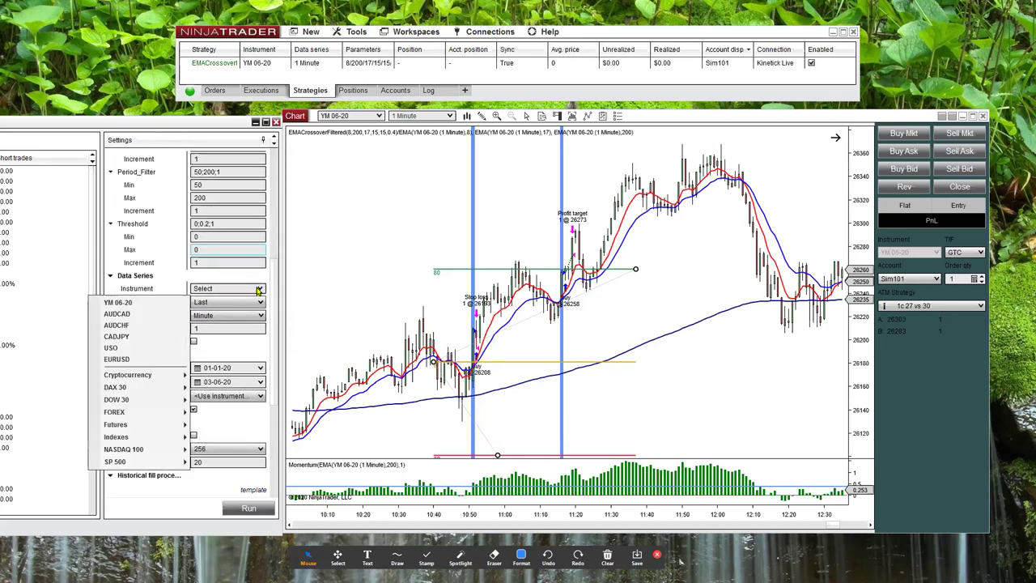
click(131, 302)
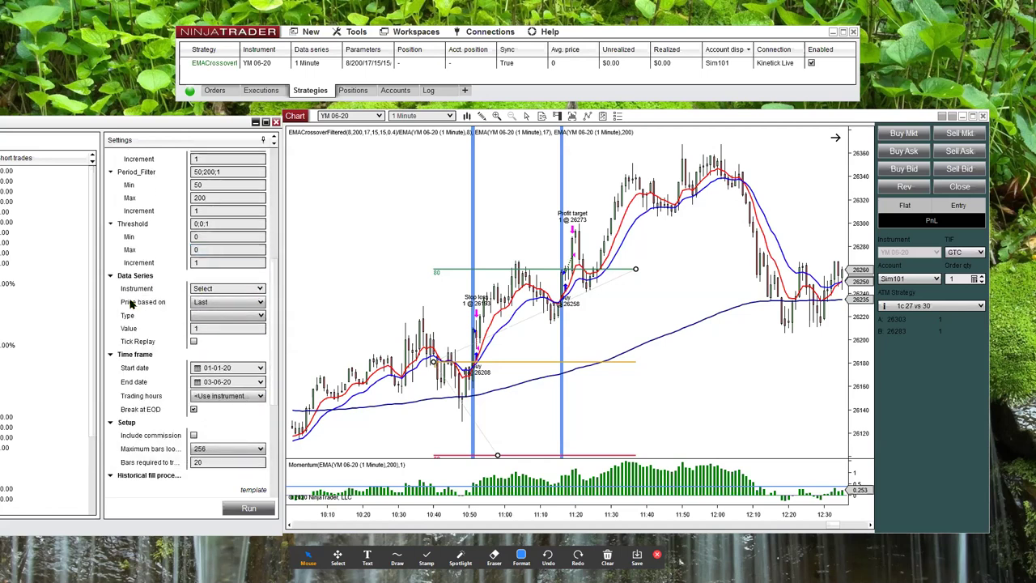
click(260, 289)
click(117, 304)
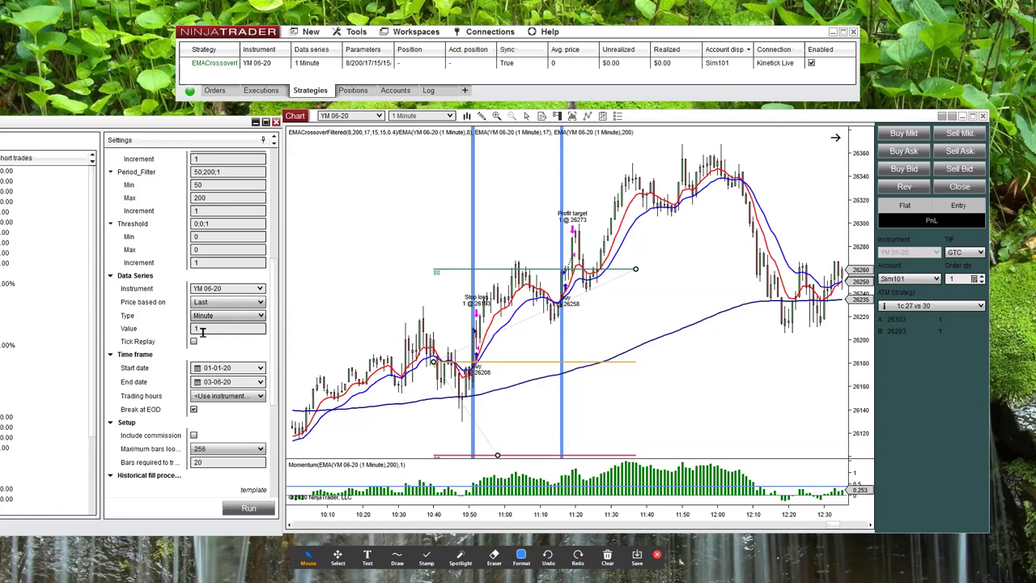
- Set the optimization's end date to today, 04-06-20, and its start date to 01-05-20
click(260, 382)
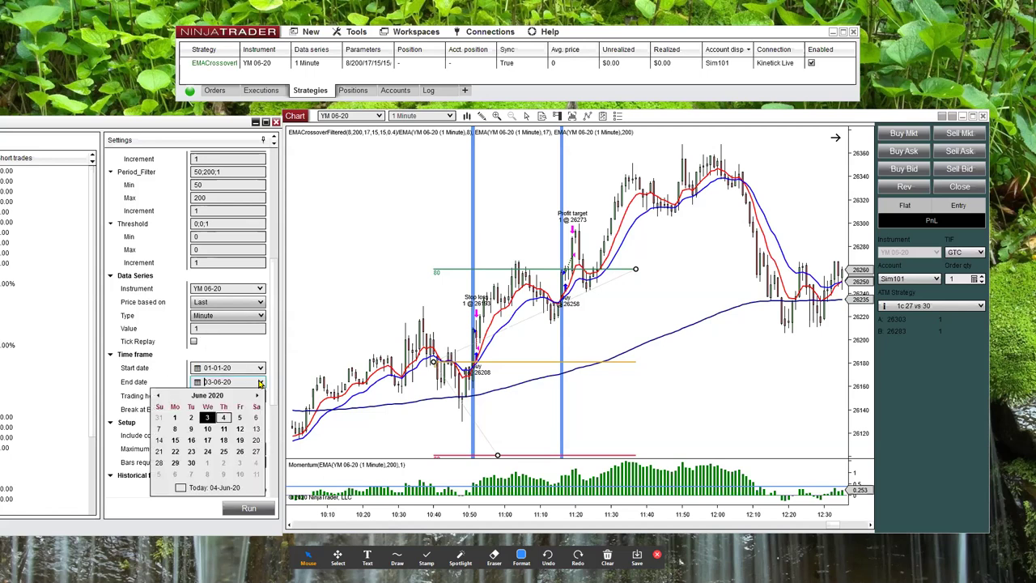
click(194, 491)
click(260, 369)
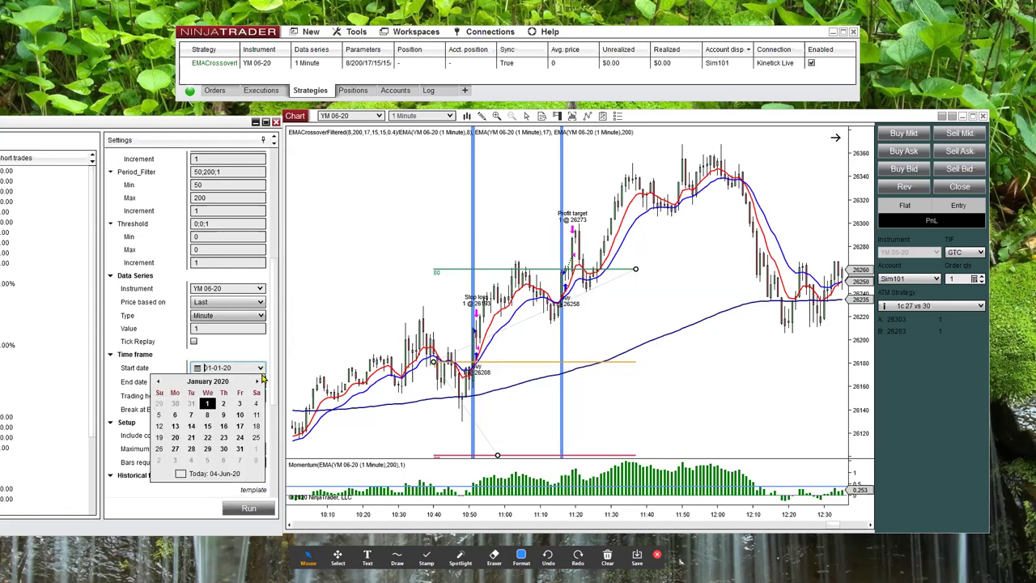
click(222, 474)
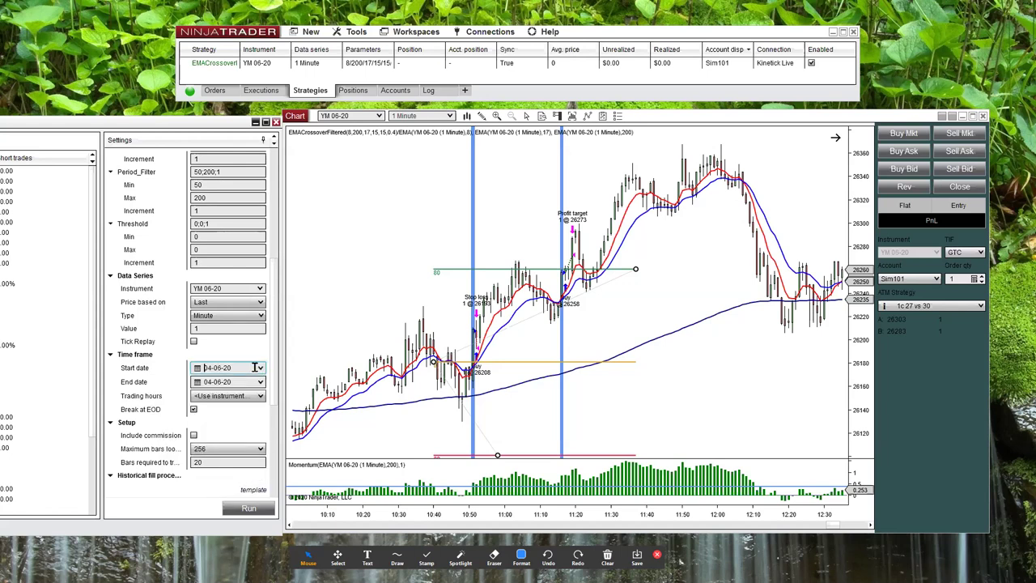
click(256, 367)
click(160, 381)
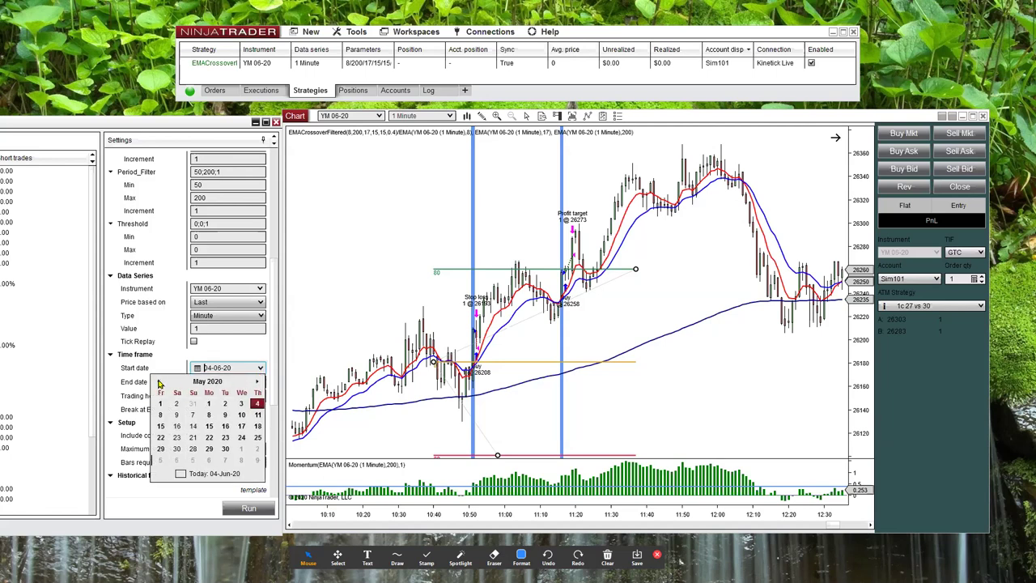
click(208, 403)
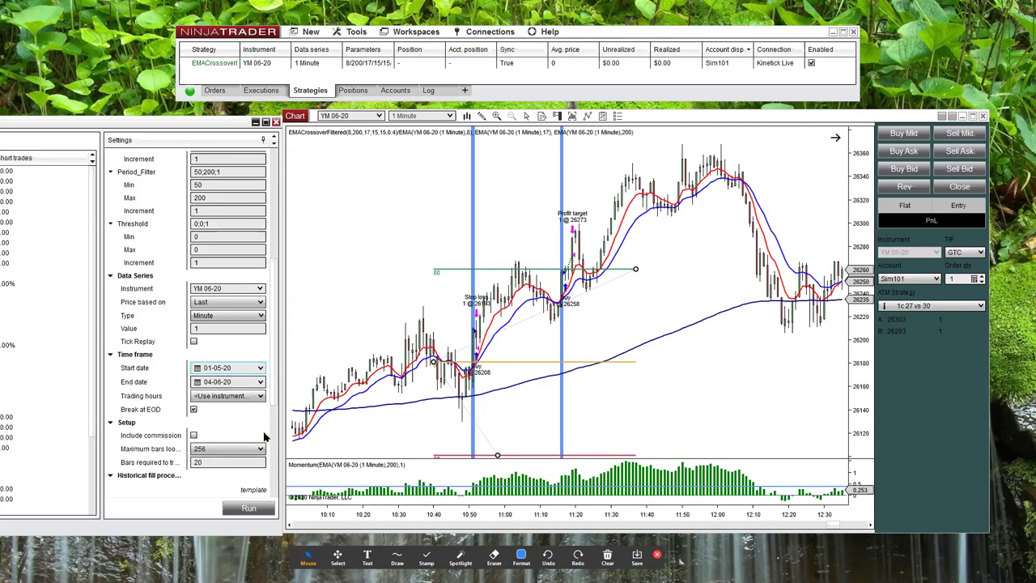
- Set the optimization criterion to Max. net profit
scroll(273, 348, down, 5)
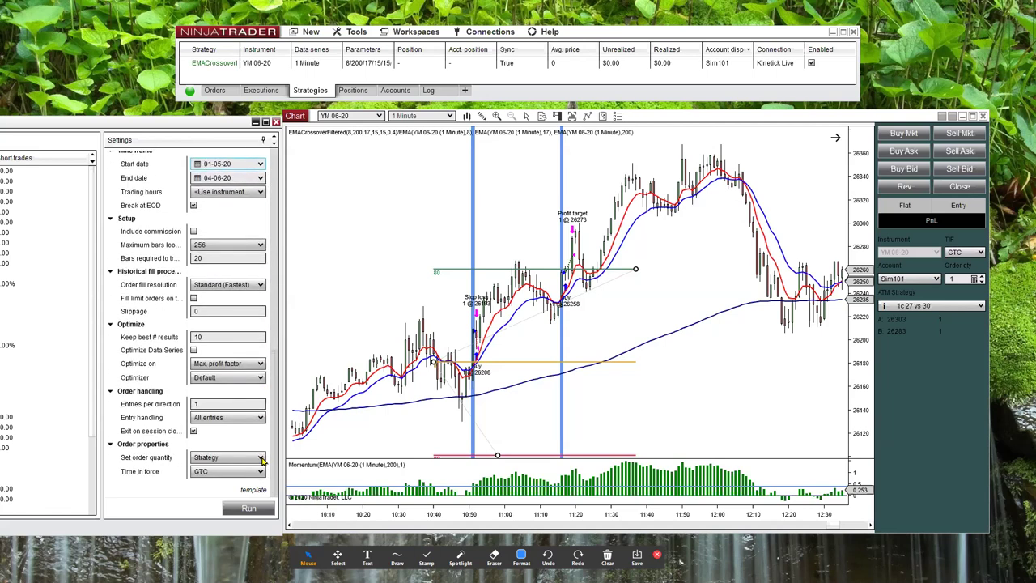
click(249, 367)
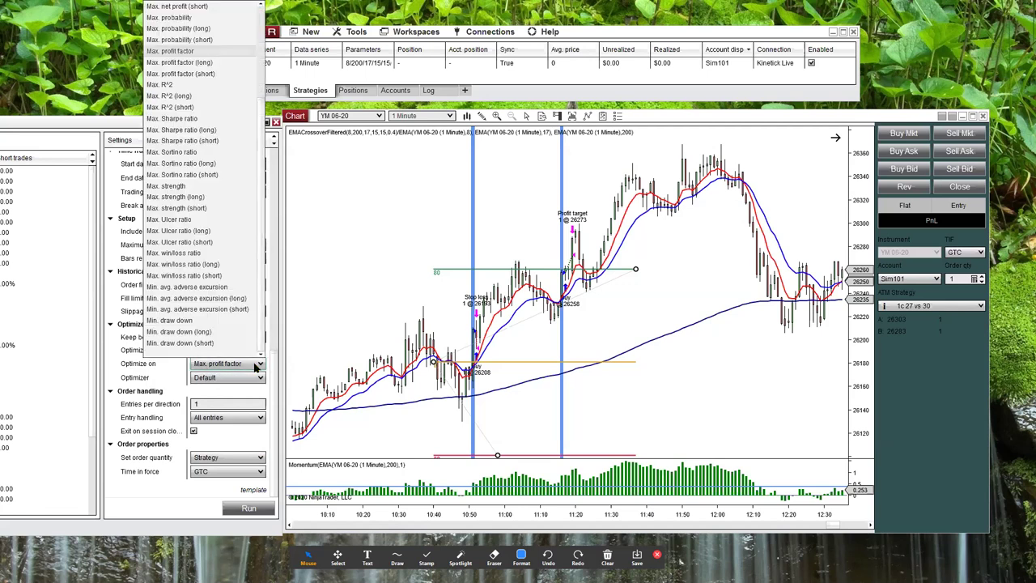
scroll(190, 129, up, 3)
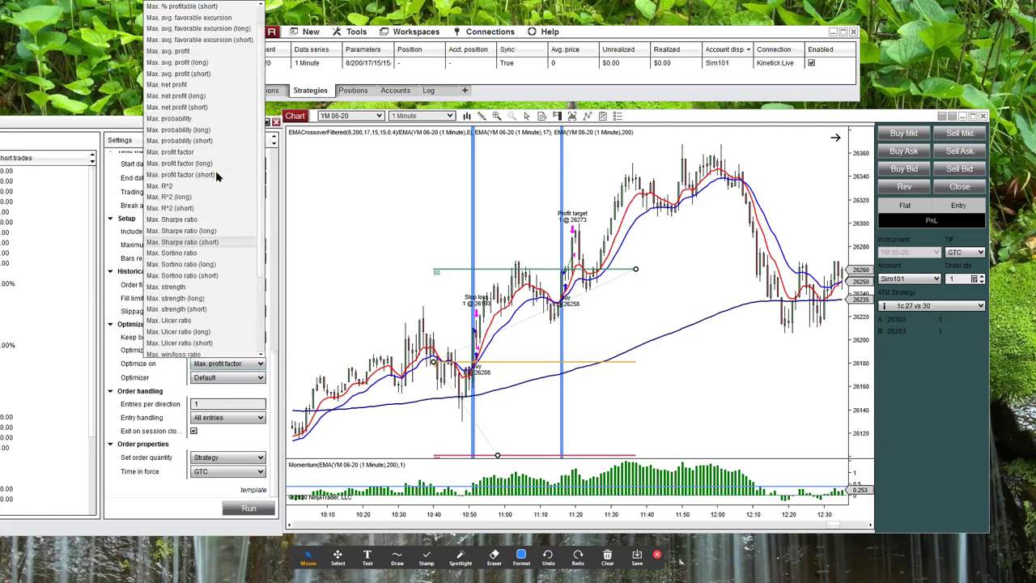
scroll(196, 136, up, 1)
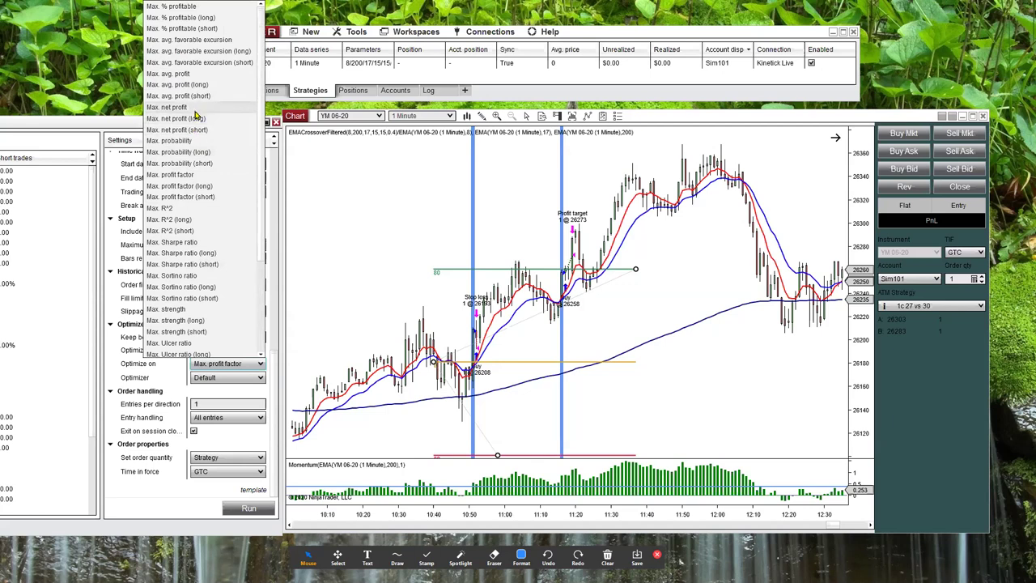
click(175, 106)
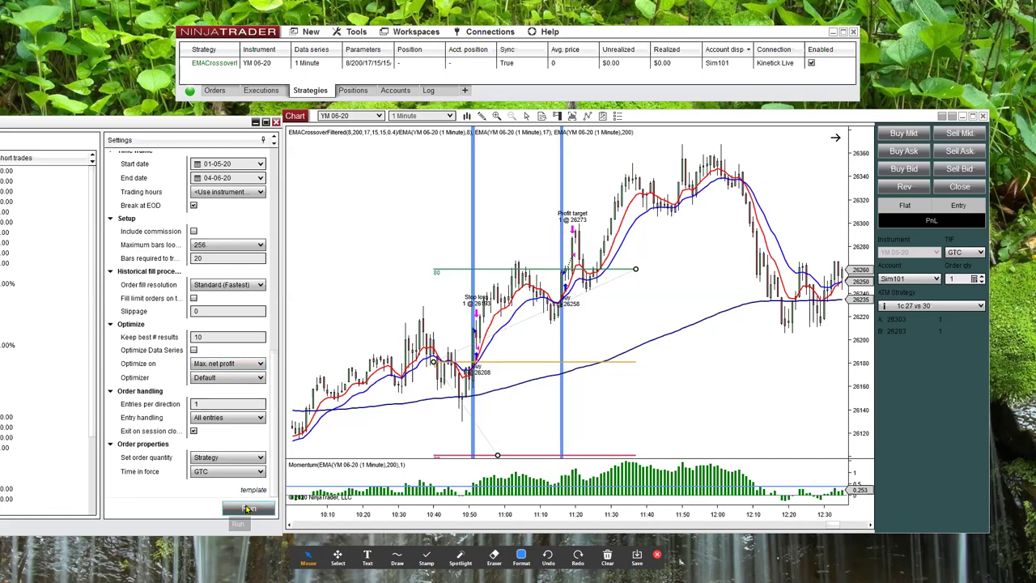
- Run the optimization on YM 06-20, look over the parameter ranges during the run, and abort it
click(248, 508)
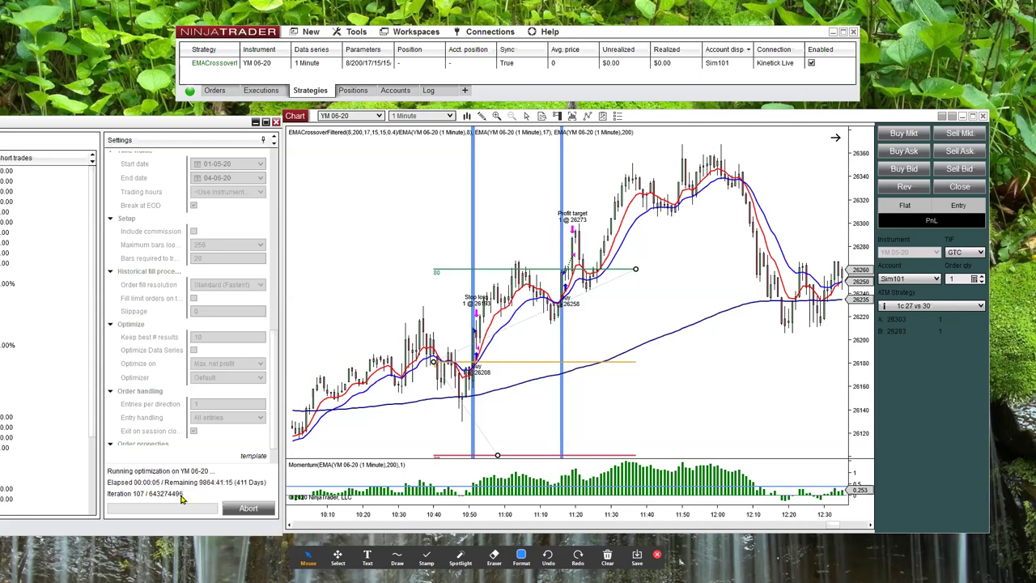
drag(279, 424, 284, 228)
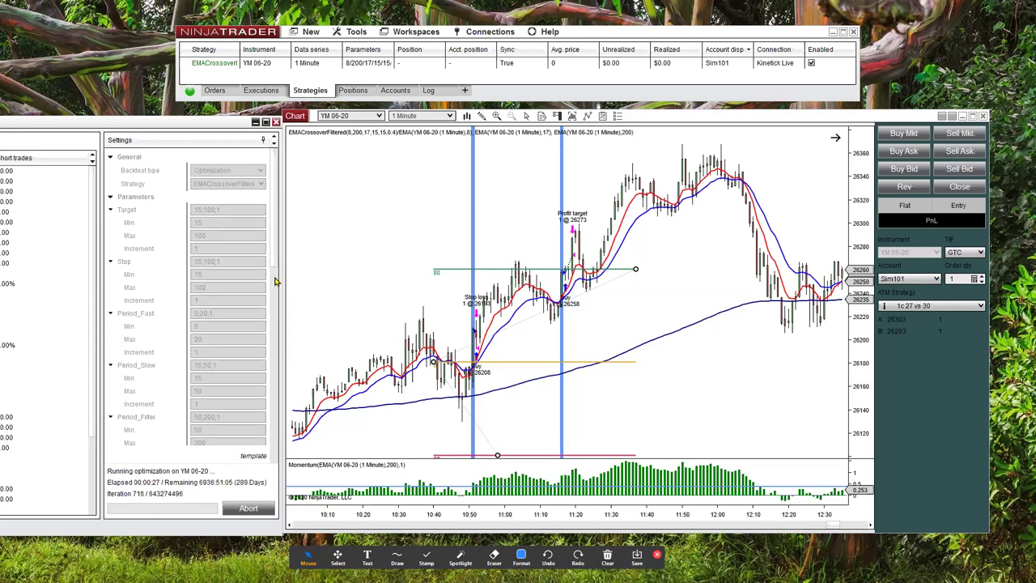
click(241, 507)
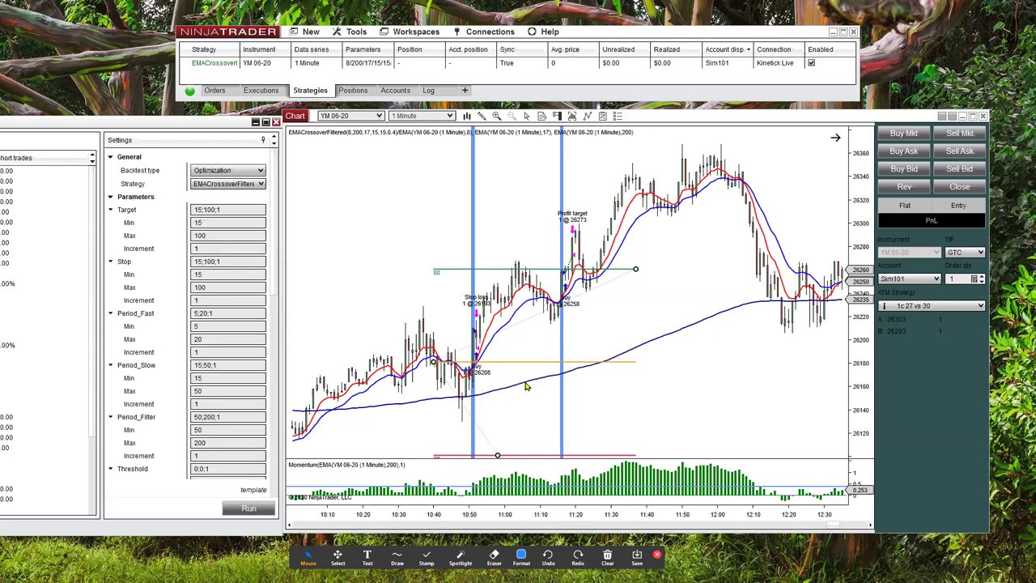
click(526, 383)
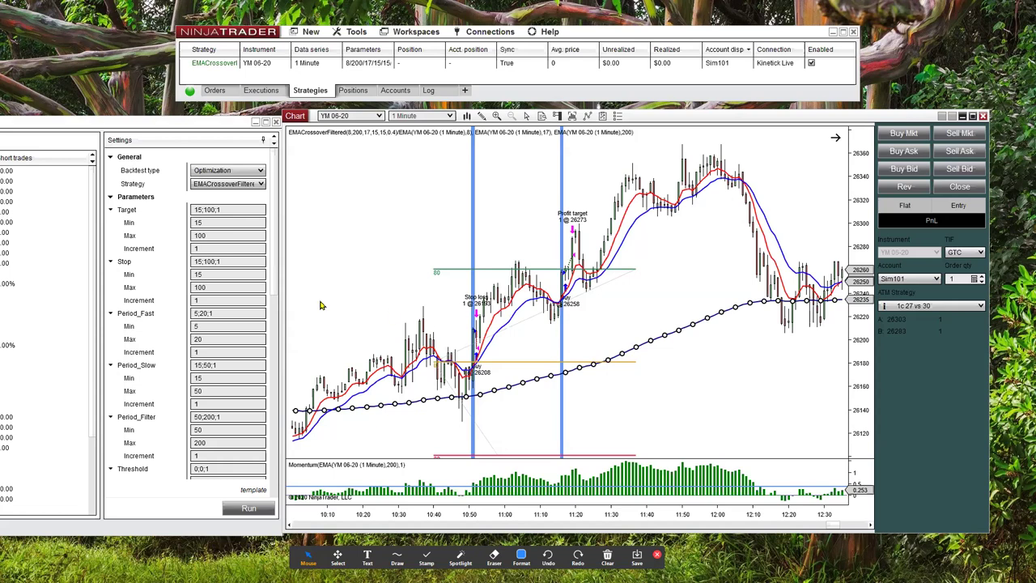
click(274, 287)
drag(274, 287, 267, 446)
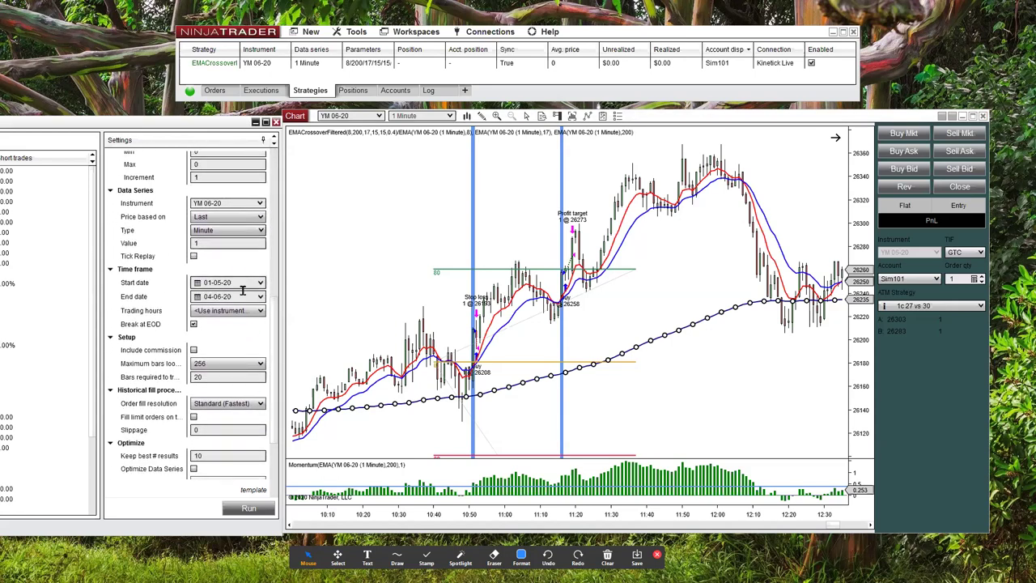
- Switch the optimizer to Genetic and expand its GO properties
scroll(171, 384, down, 5)
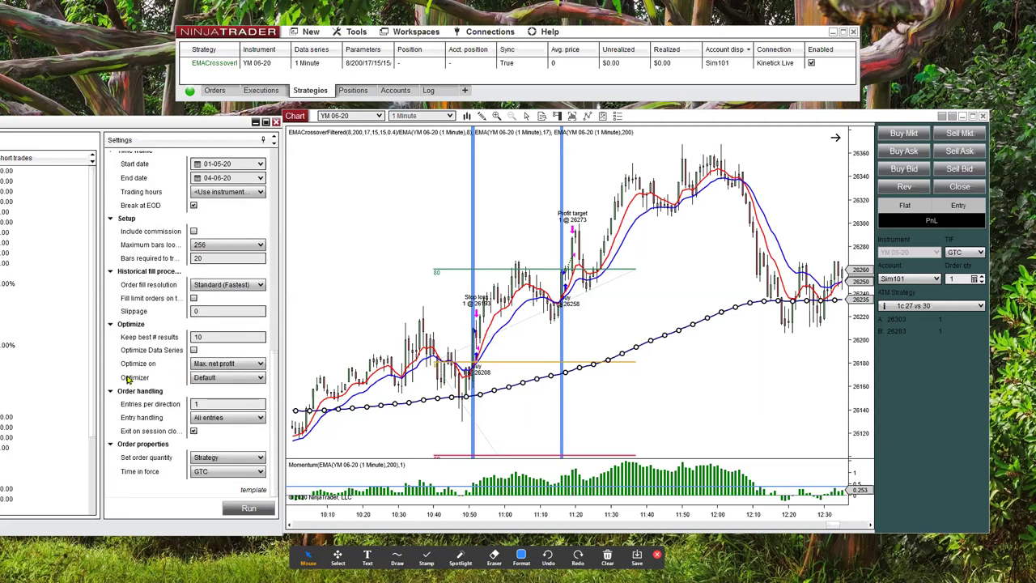
click(215, 378)
click(211, 400)
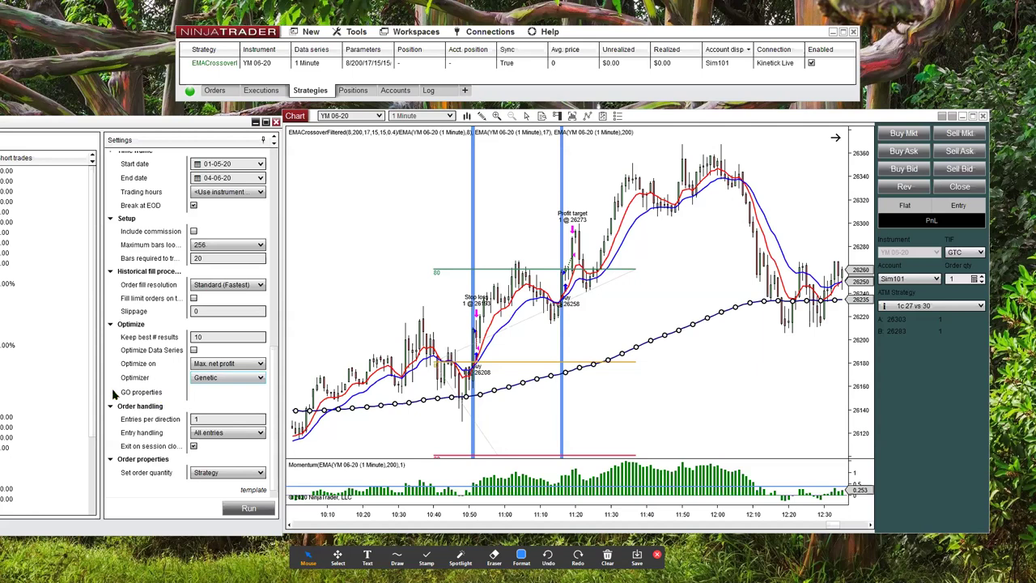
click(114, 392)
scroll(199, 432, down, 1)
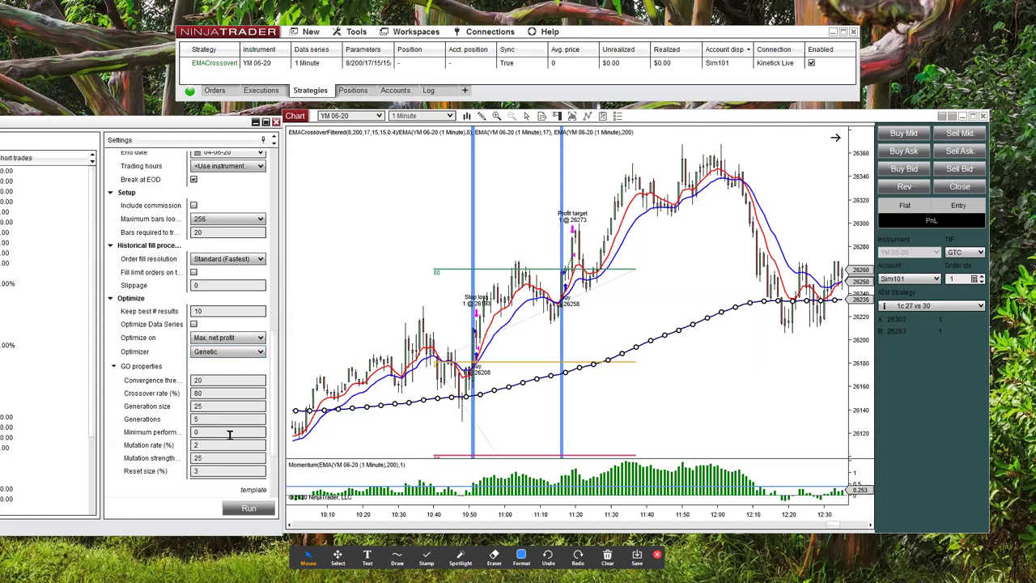
- Set the generation size to 50 and the generations to 10, and run the genetic optimization
double_click(194, 407)
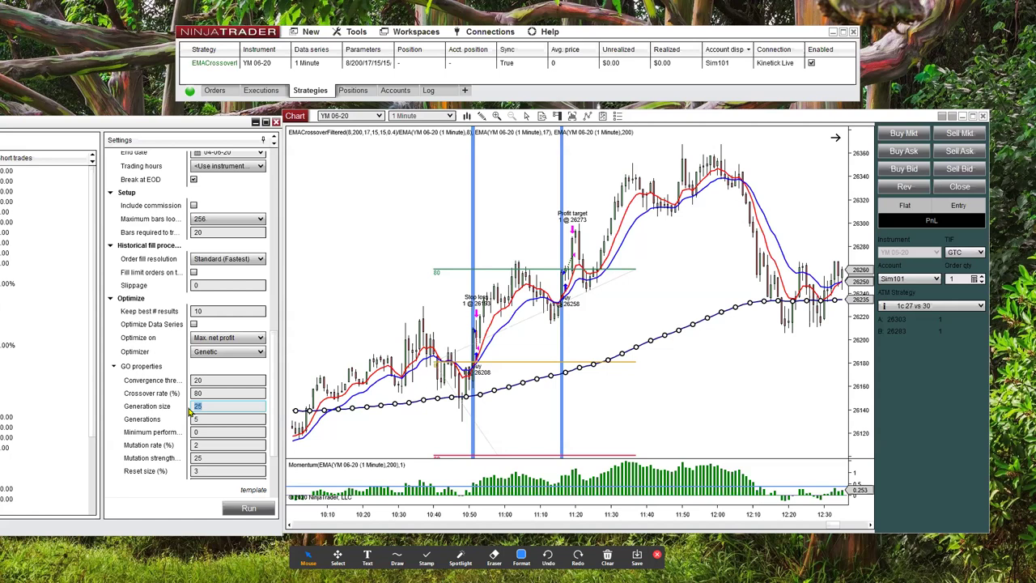
text(50)
click(203, 418)
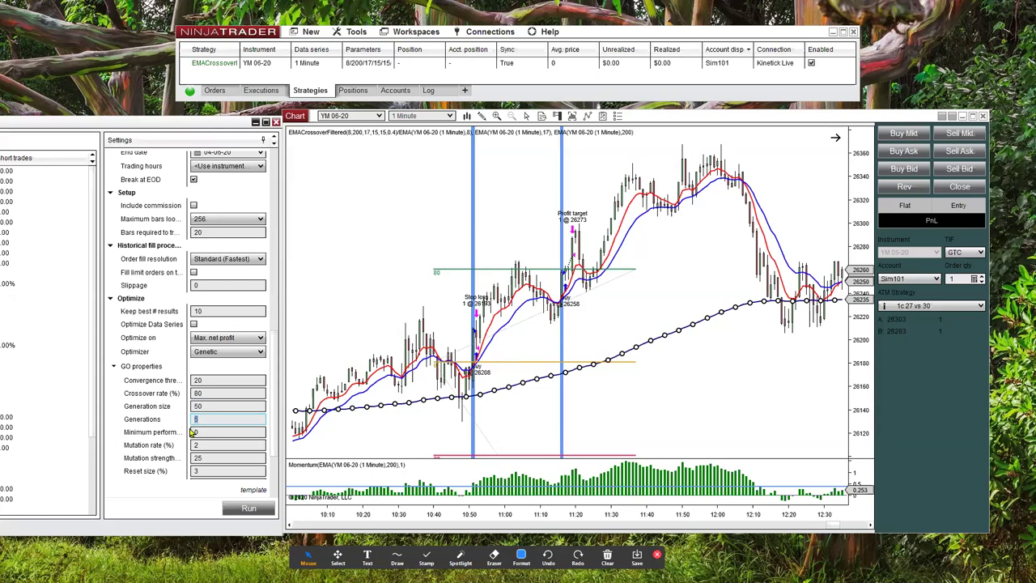
text(10)
click(222, 406)
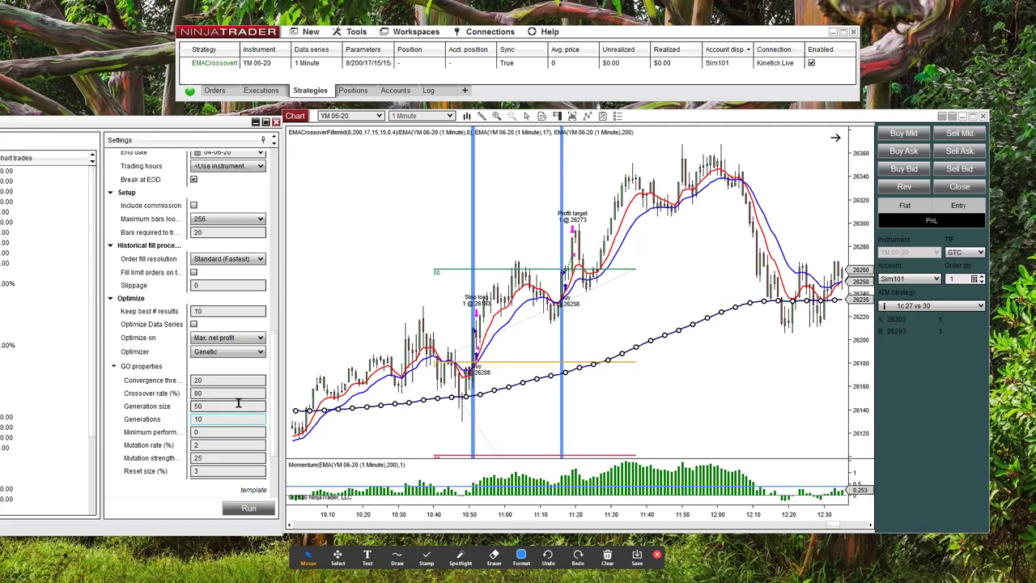
click(208, 420)
click(239, 509)
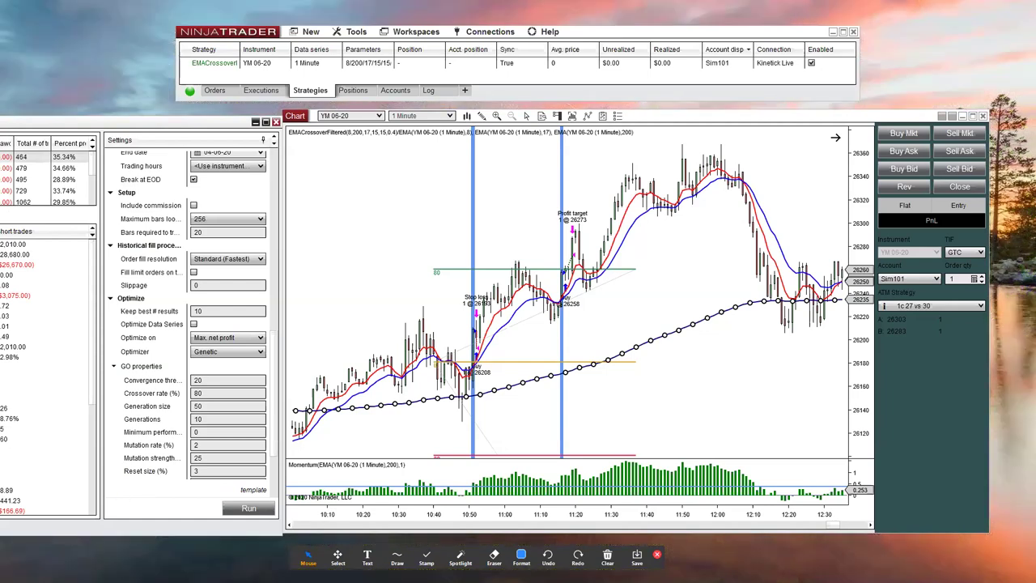
- Bring the whole Strategy Analyzer into view, enlarge the results list, and examine the best-ranked result's profit factor
drag(0, 125, 348, 133)
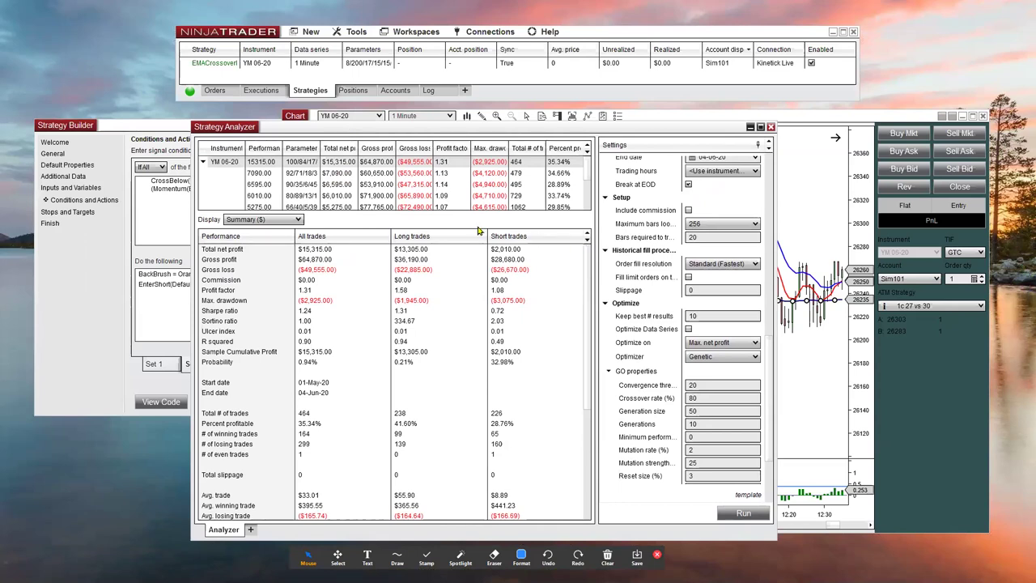
drag(455, 212, 456, 339)
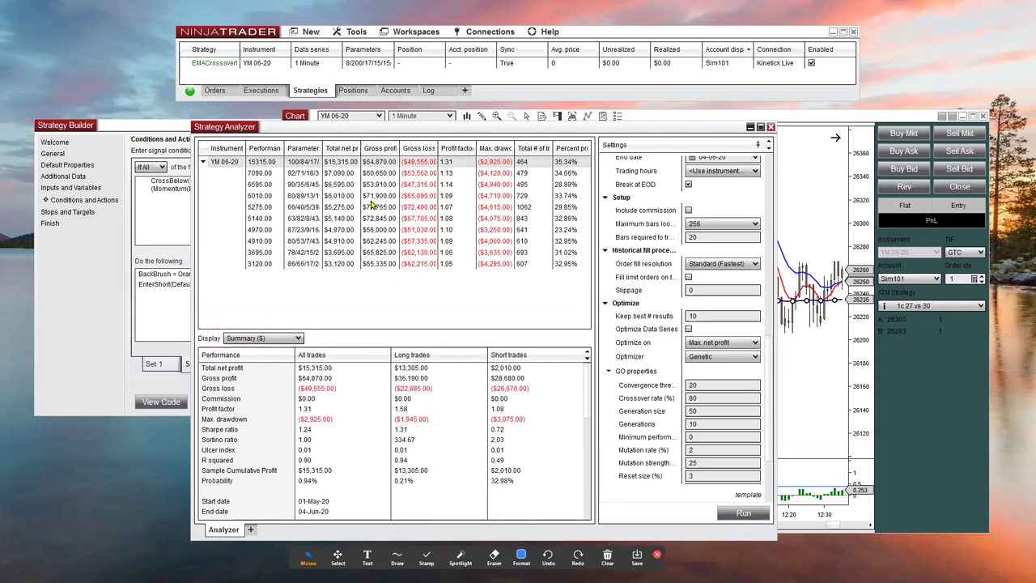
double_click(704, 316)
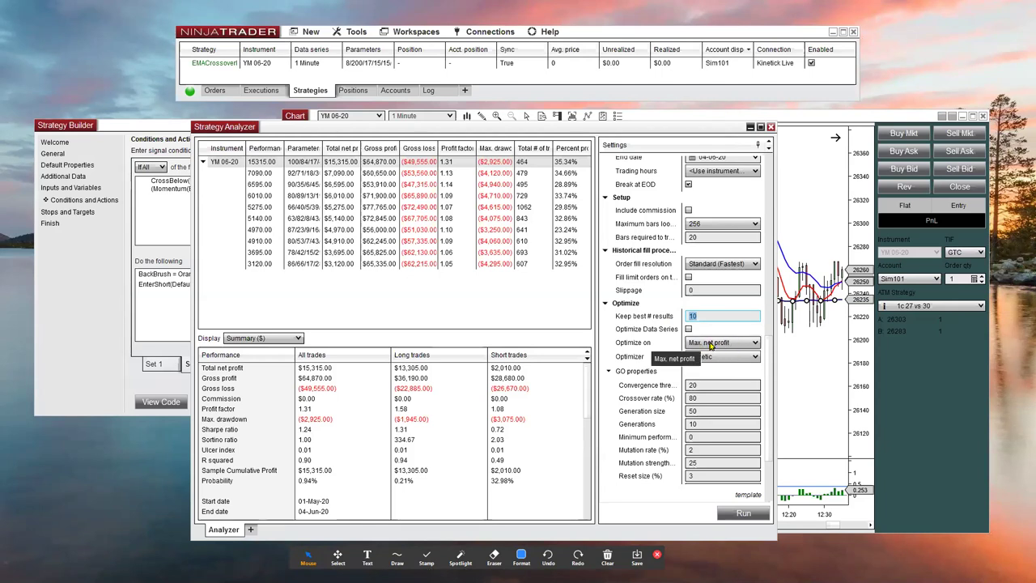
click(444, 166)
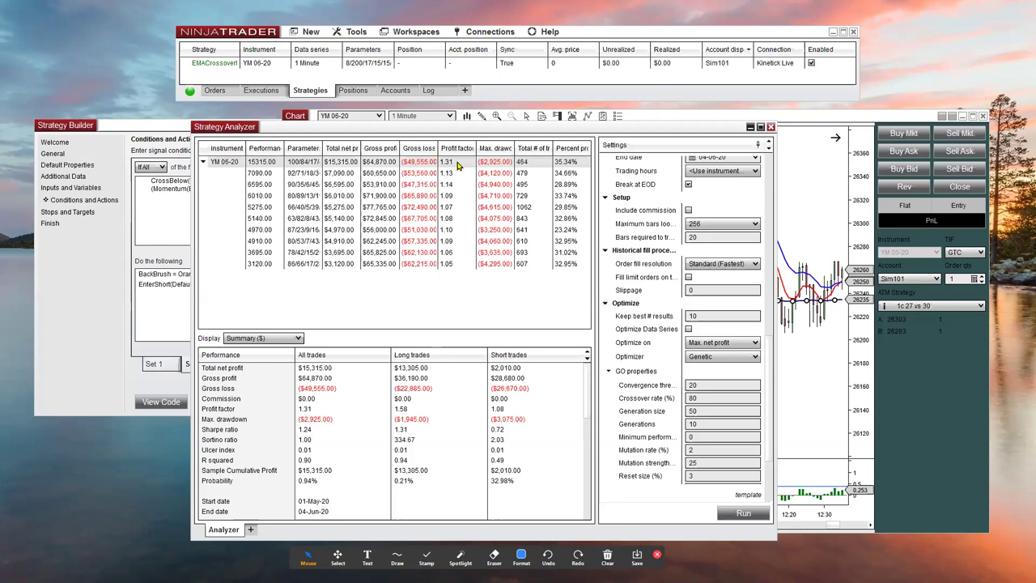
- Display the Analysis view of the best result in the maximized Strategy Analyzer and enlarge its cumulative net profit graph
click(290, 338)
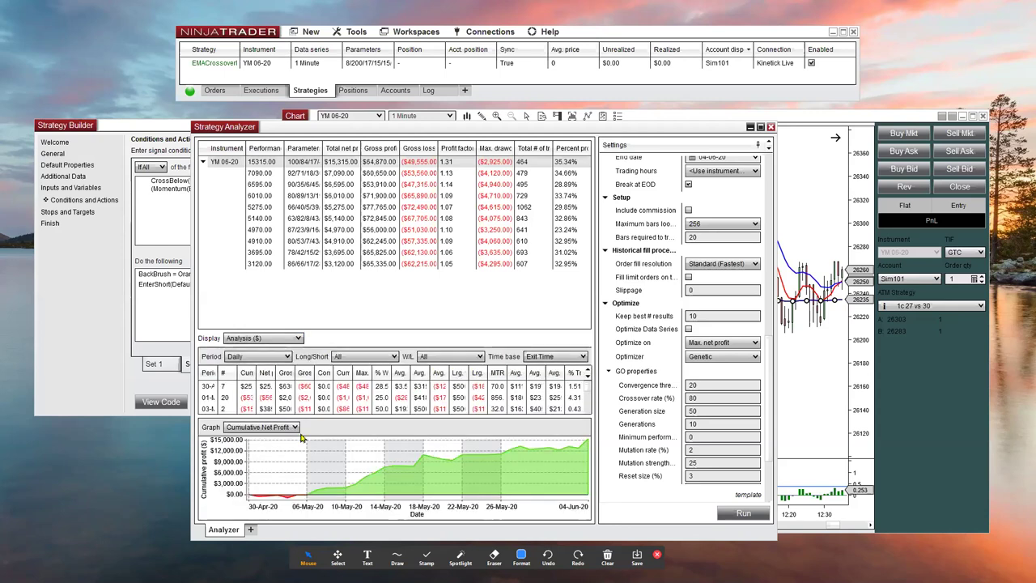
double_click(515, 127)
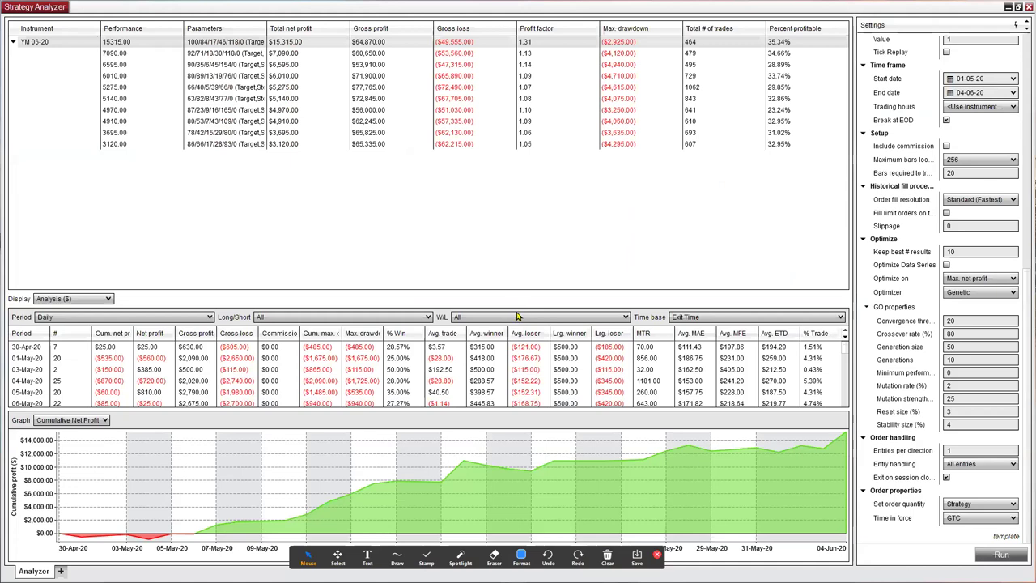
drag(516, 288, 522, 139)
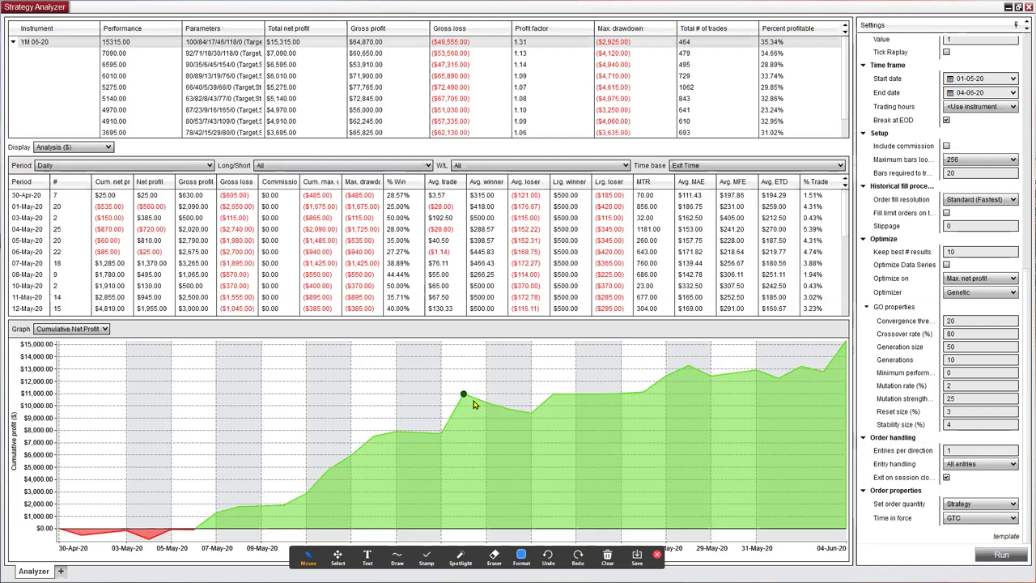
- Switch the results display back to Summary and check the maximum drawdown of the best result
click(77, 147)
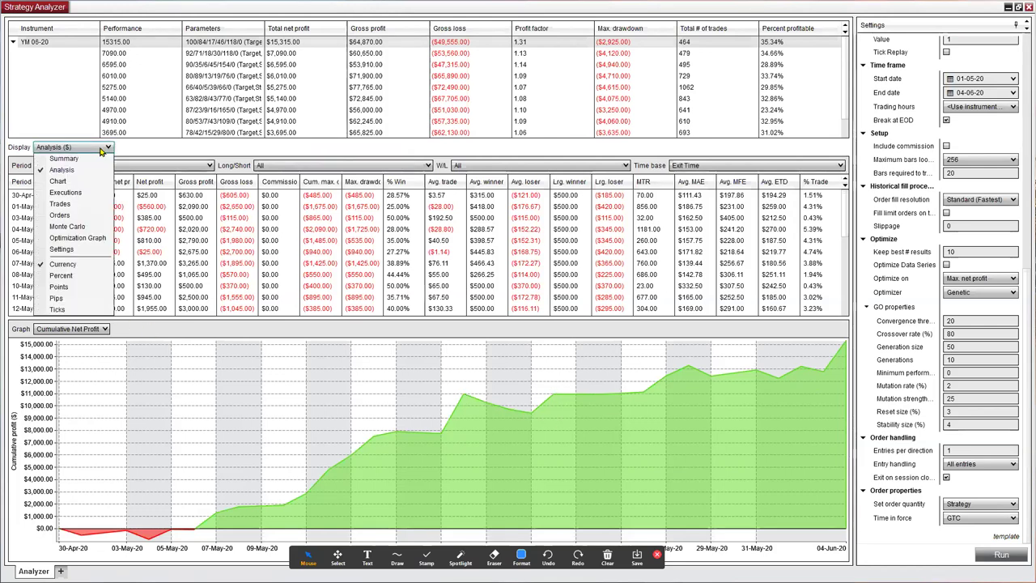
click(63, 163)
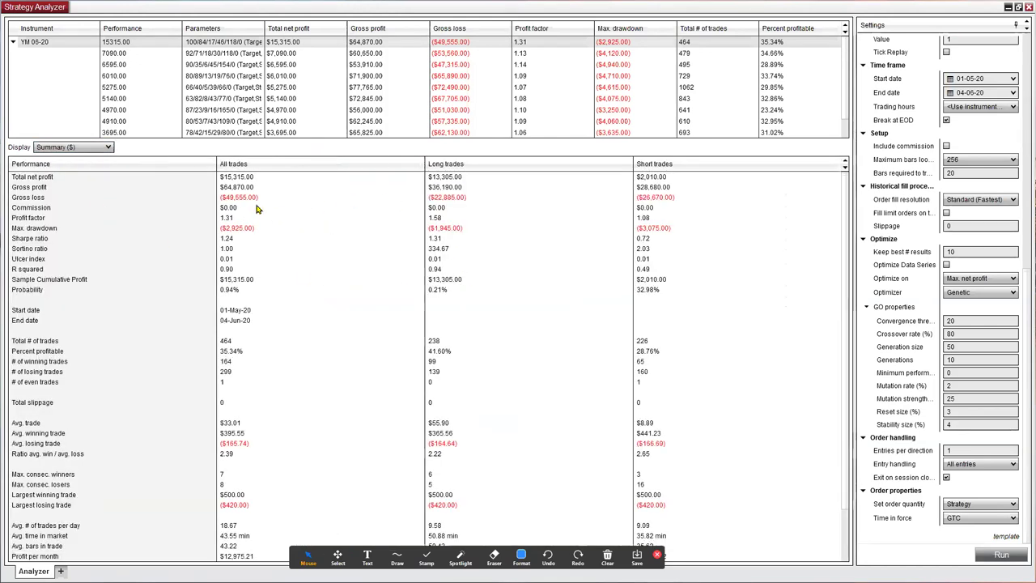
click(243, 230)
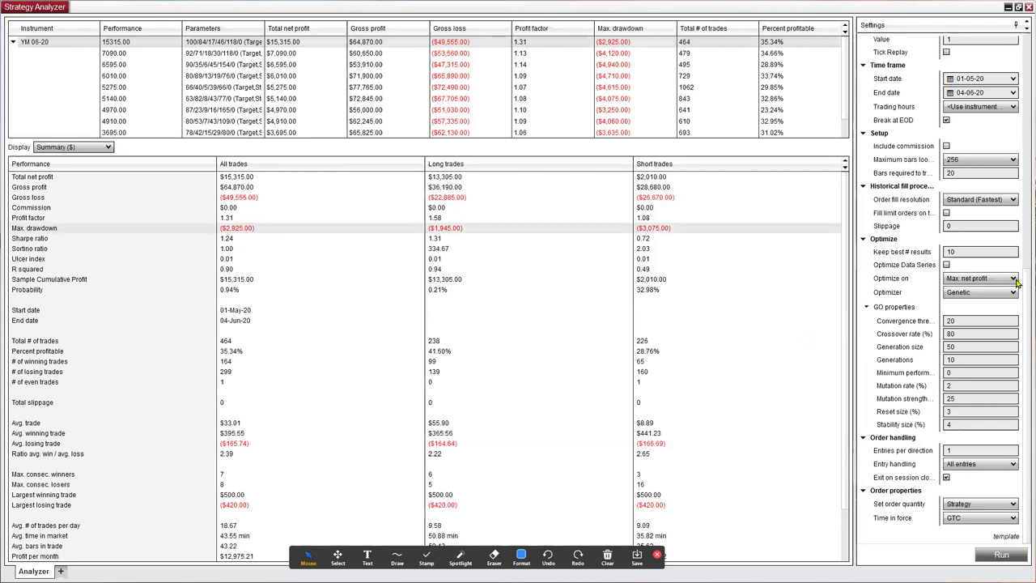
- Restore the Strategy Analyzer to a smaller window and place its parameter settings beside the chart
scroll(1021, 148, up, 5)
scroll(1021, 148, up, 5)
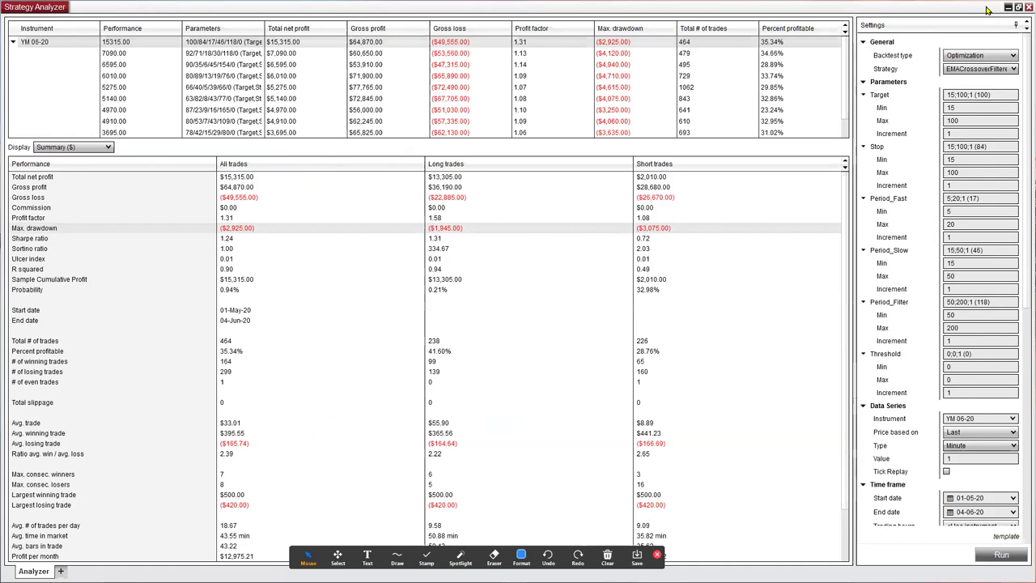
drag(986, 10, 58, 147)
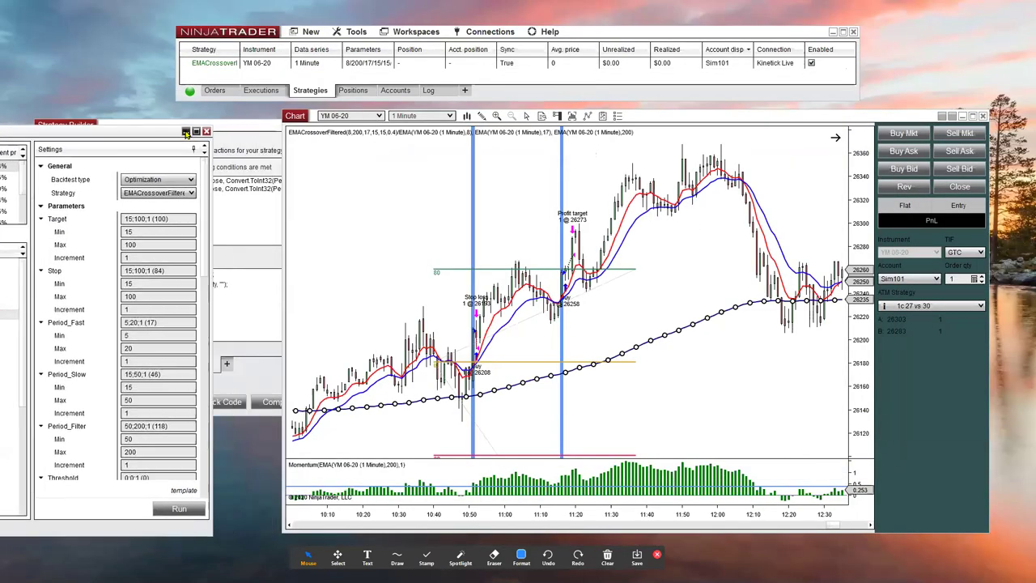
- Review the optimized values of Target, Stop, Period_Fast, Period_Slow and Period_Filter in the parameter settings
double_click(161, 218)
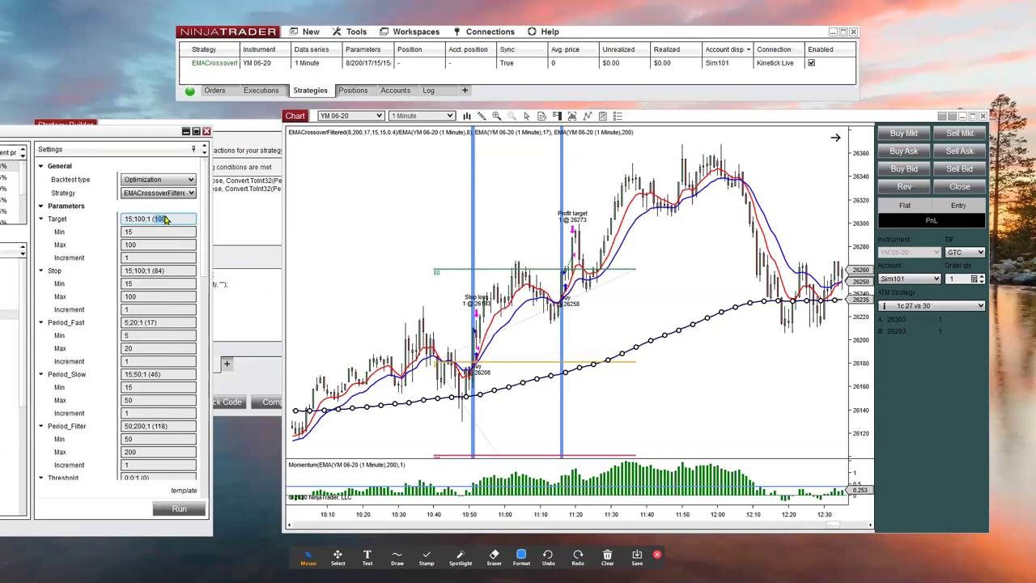
double_click(153, 272)
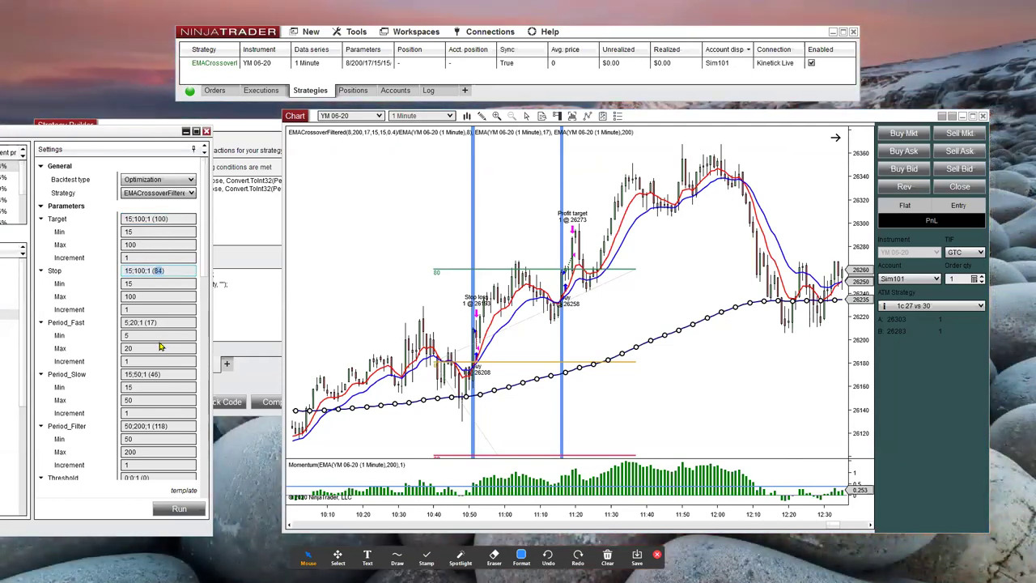
double_click(150, 322)
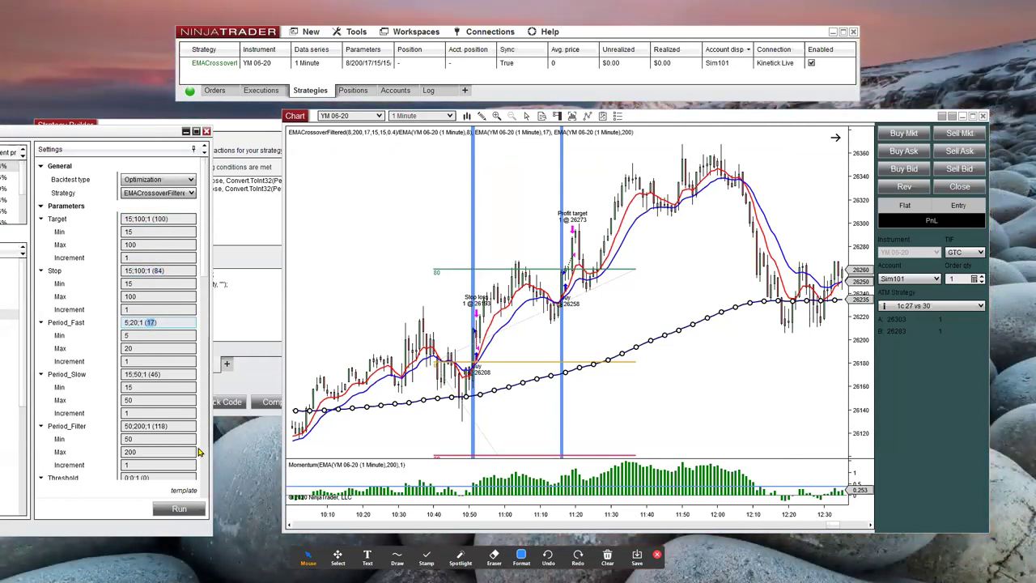
double_click(152, 375)
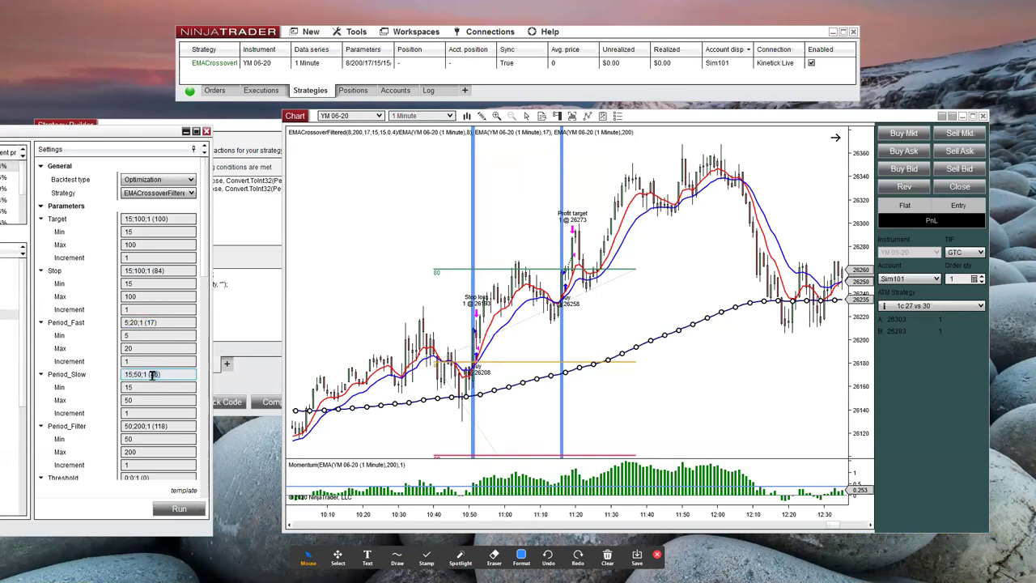
scroll(163, 348, down, 3)
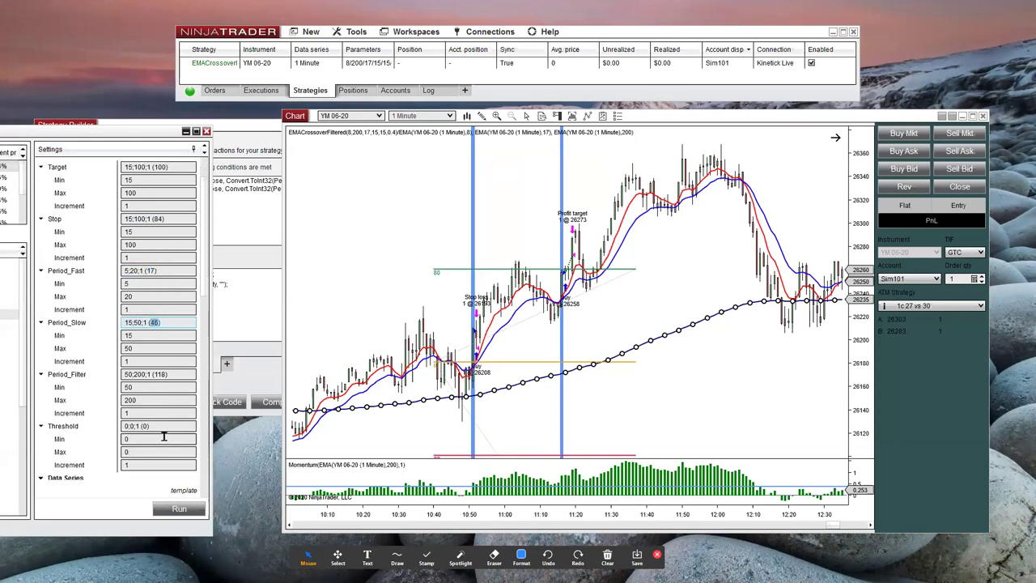
double_click(164, 348)
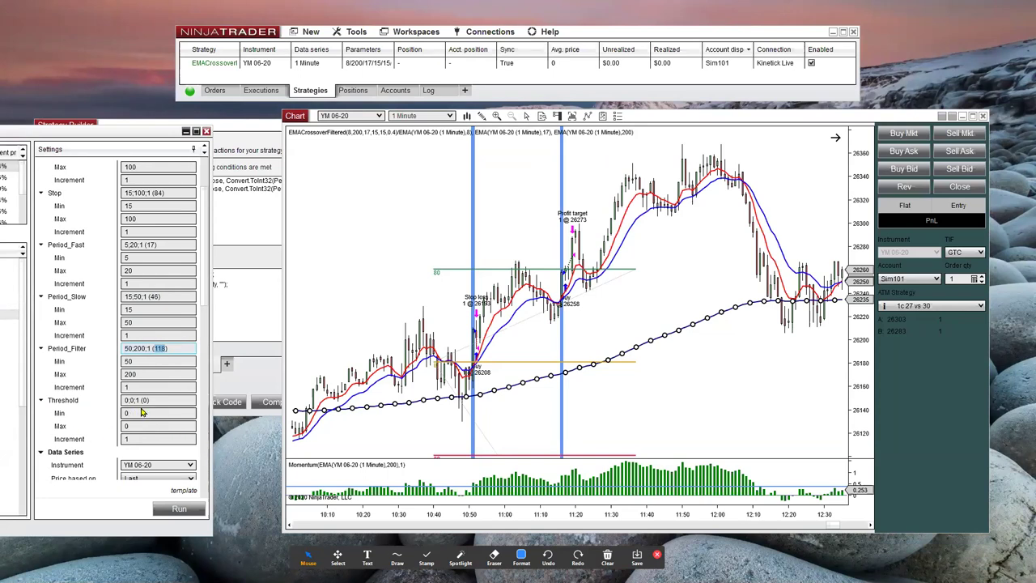
- Disable the running EMACrossoverFiltered strategy and delete the risk-reward drawing from the YM 06-20 chart
click(662, 301)
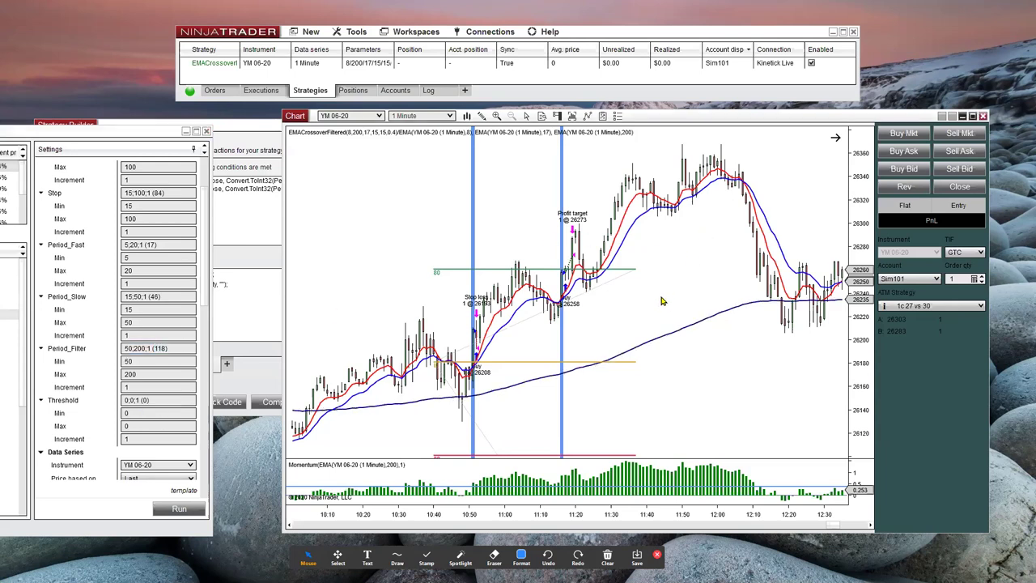
click(606, 281)
scroll(159, 258, up, 2)
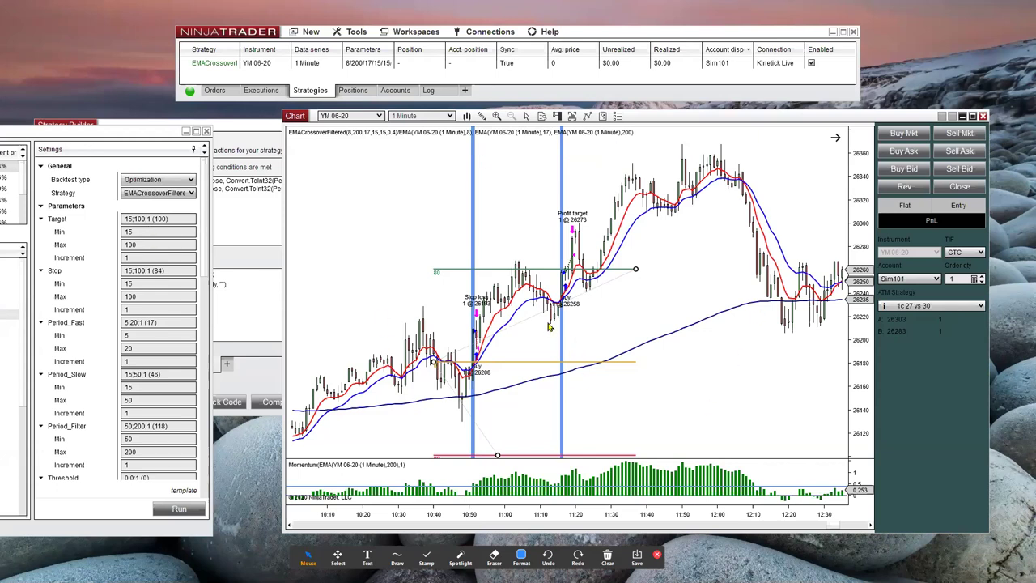
click(811, 63)
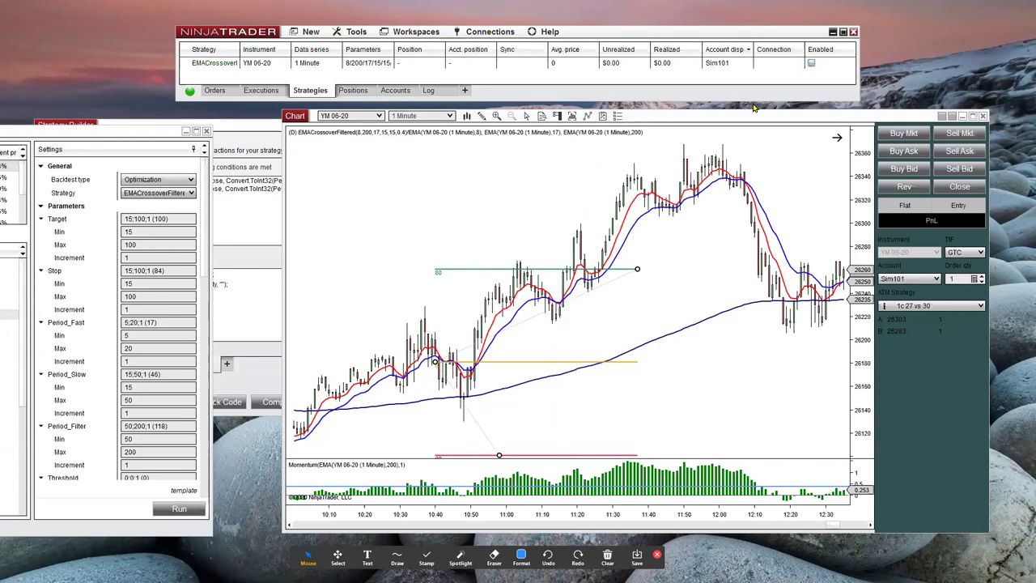
click(530, 321)
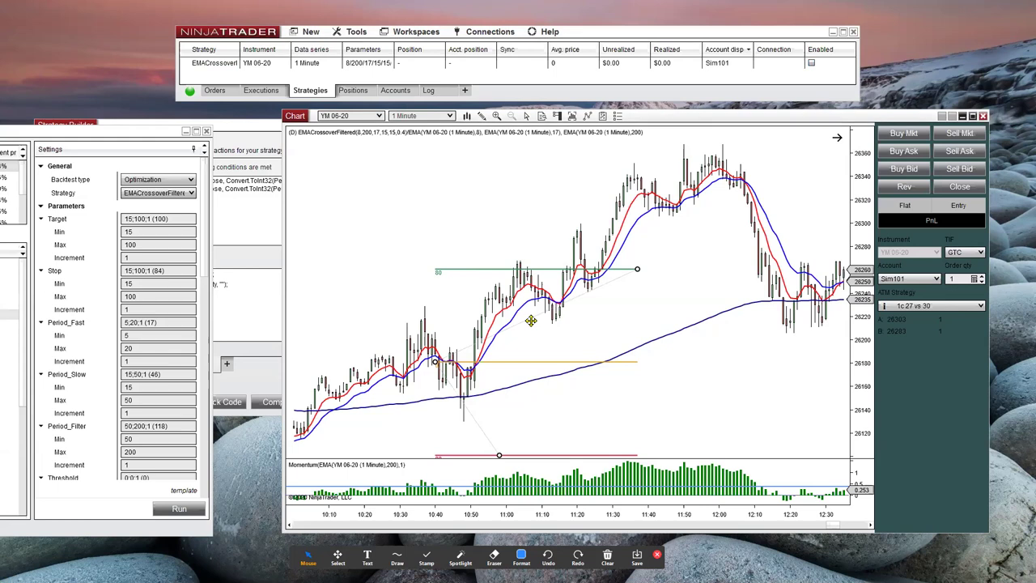
drag(530, 320, 536, 307)
key(Delete)
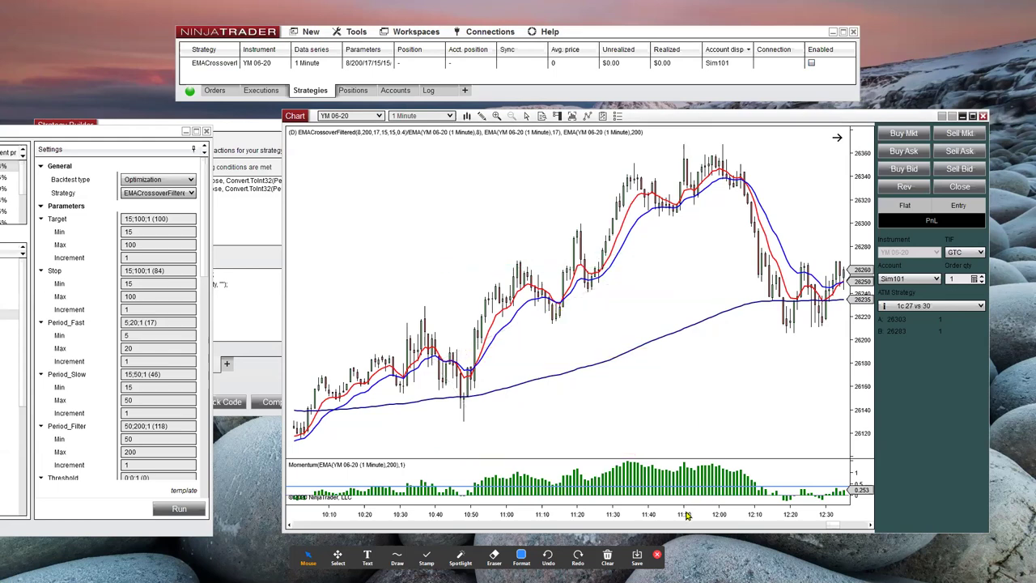
- Set the period of the red fast EMA on the YM 06-20 chart to 17
drag(700, 518, 732, 516)
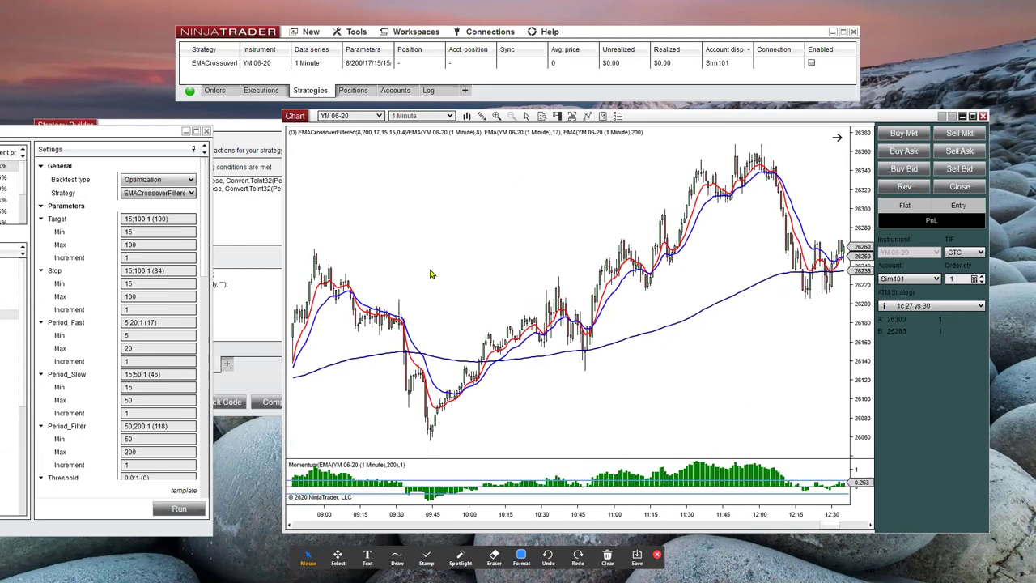
click(400, 348)
click(405, 346)
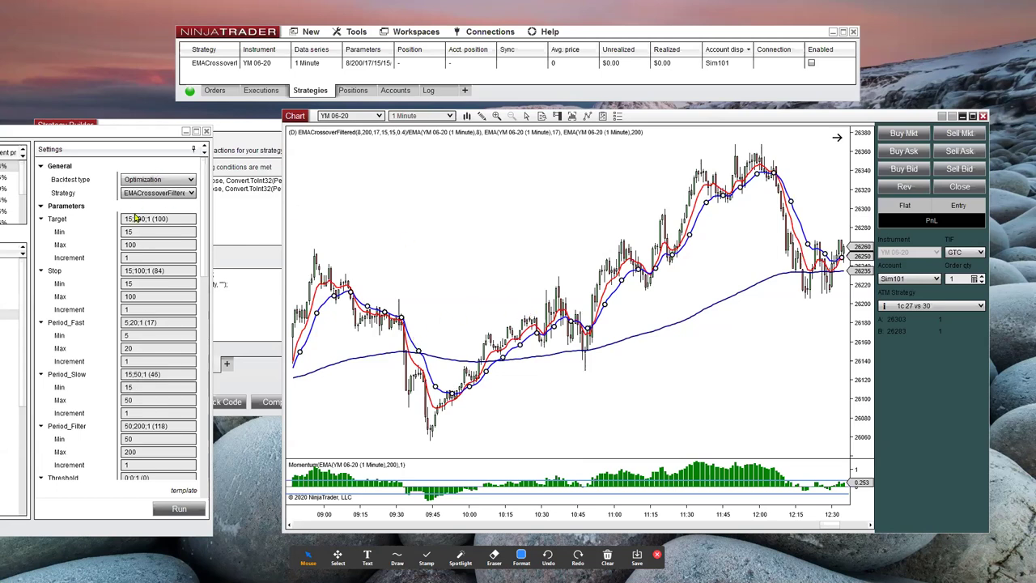
click(486, 254)
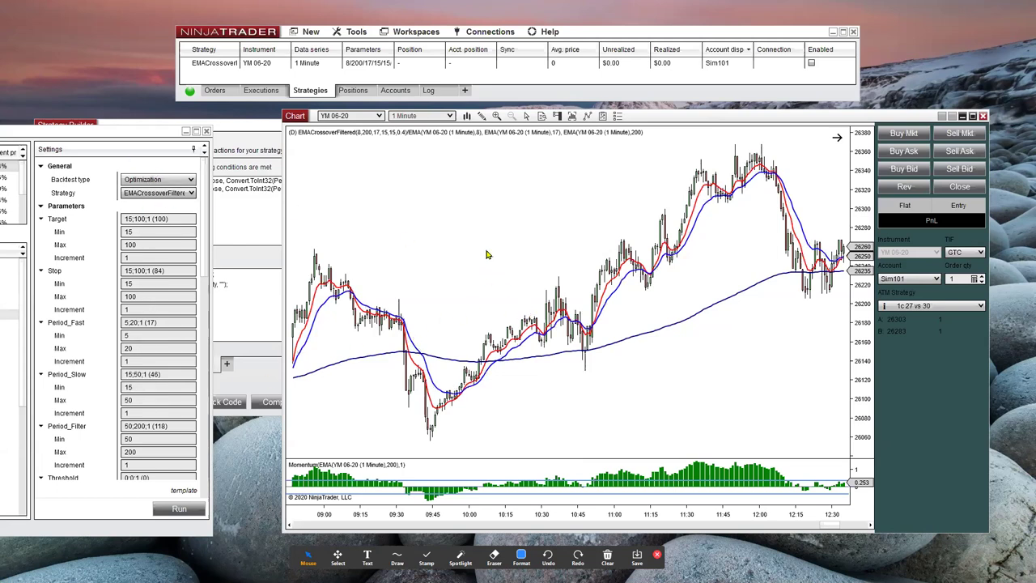
click(317, 290)
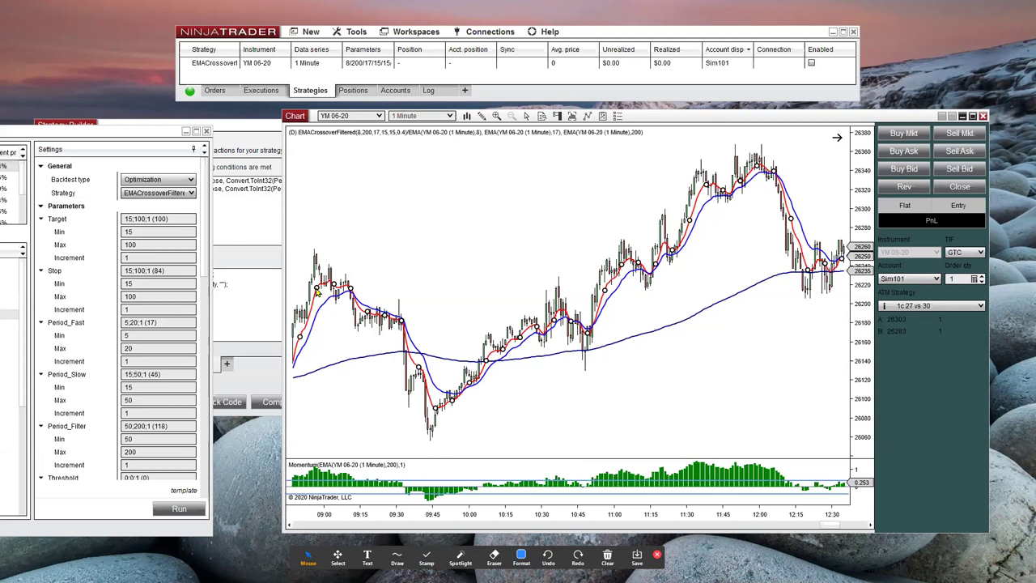
key(ctrl+i)
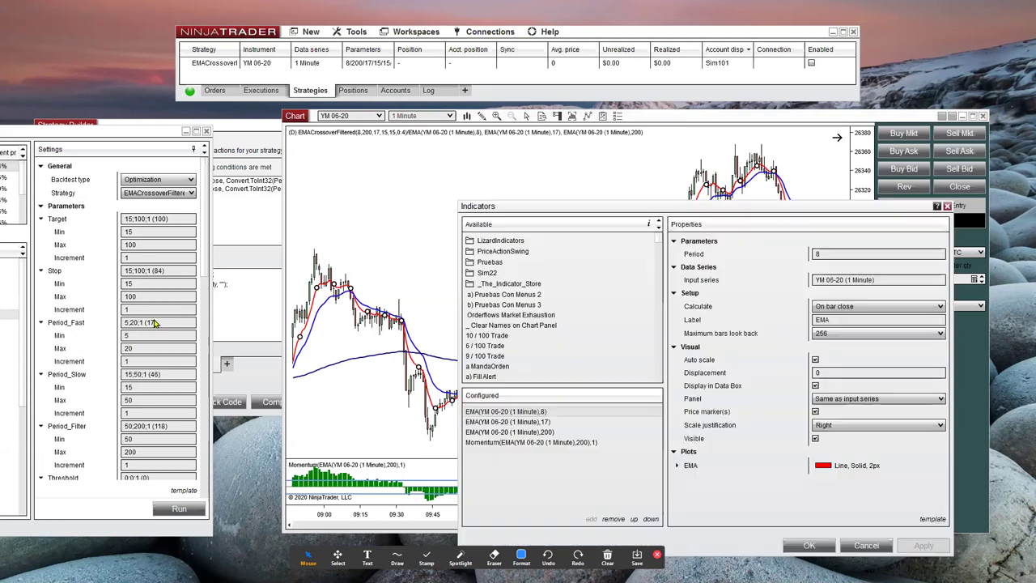
click(714, 256)
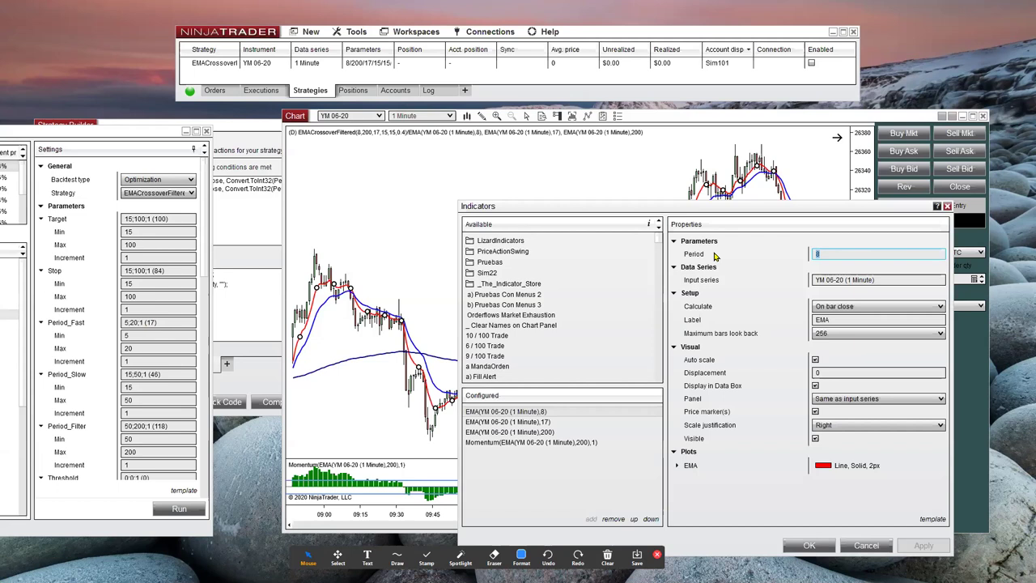
text(17)
- Set the second EMA's period to 46 and the slow filter EMA's period to 118
click(547, 423)
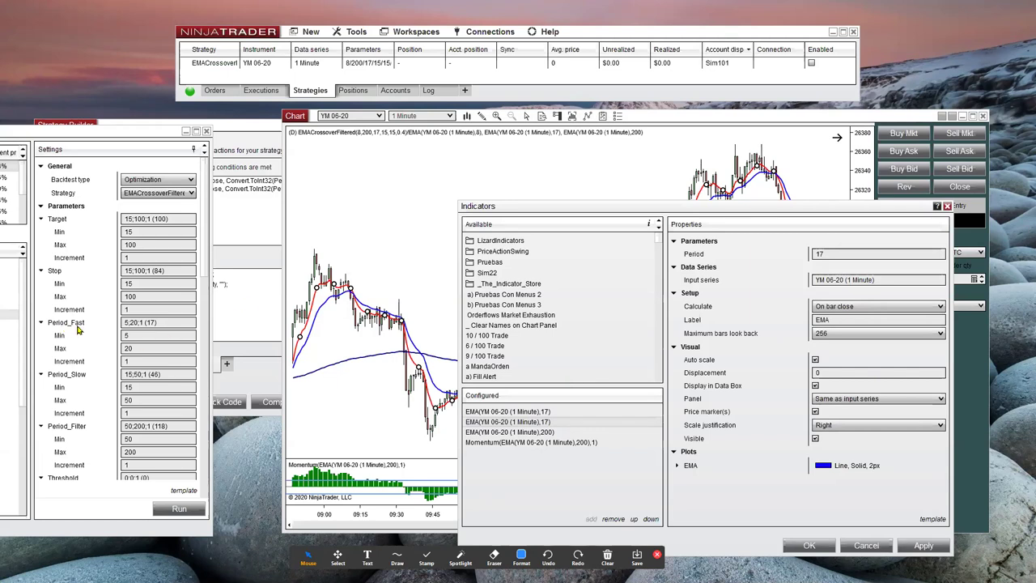
click(856, 256)
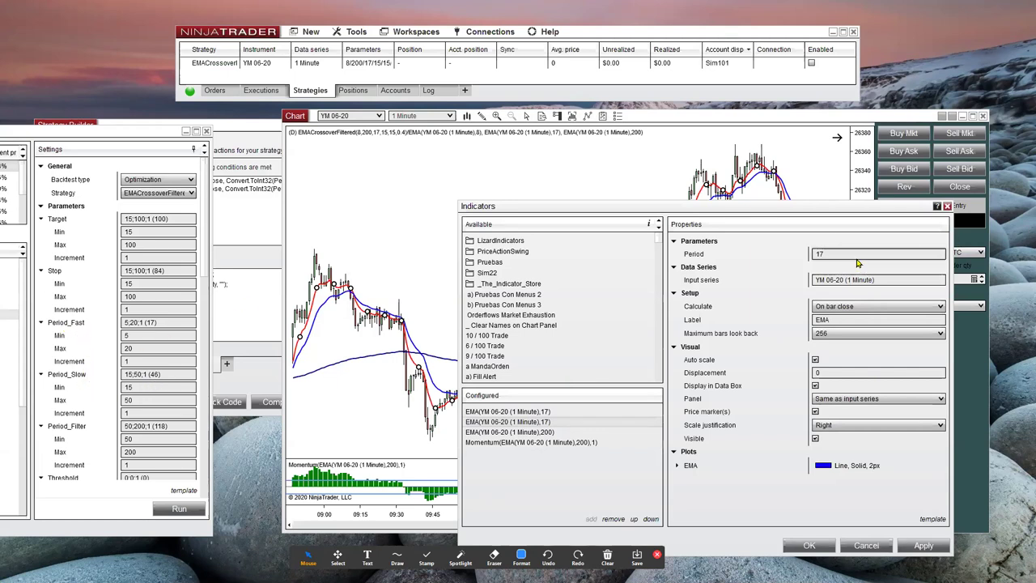
text(46)
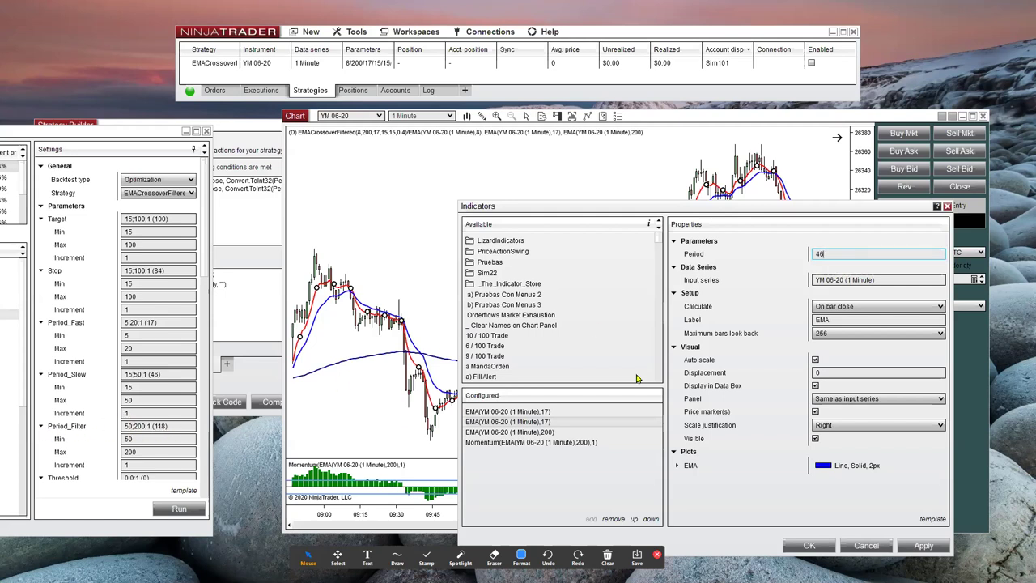
click(522, 432)
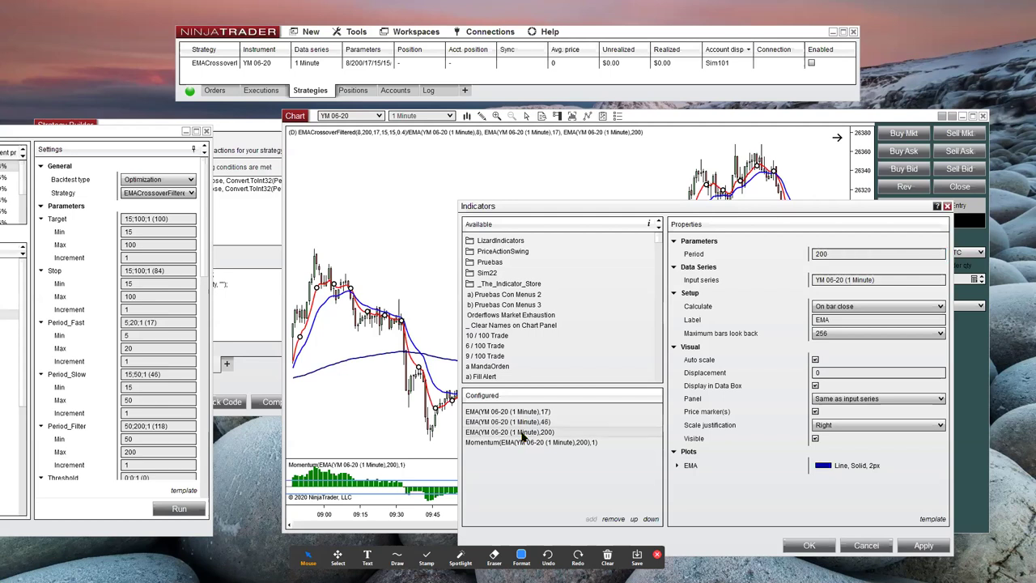
click(837, 252)
text(118)
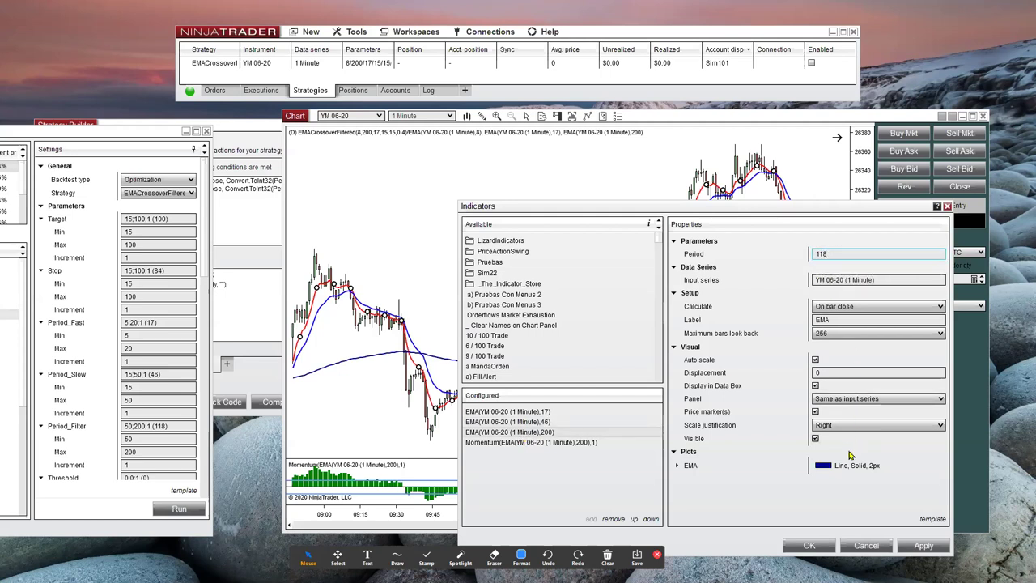
- Set the period of the EMA feeding the Momentum indicator to 118 and apply the indicator changes
click(479, 444)
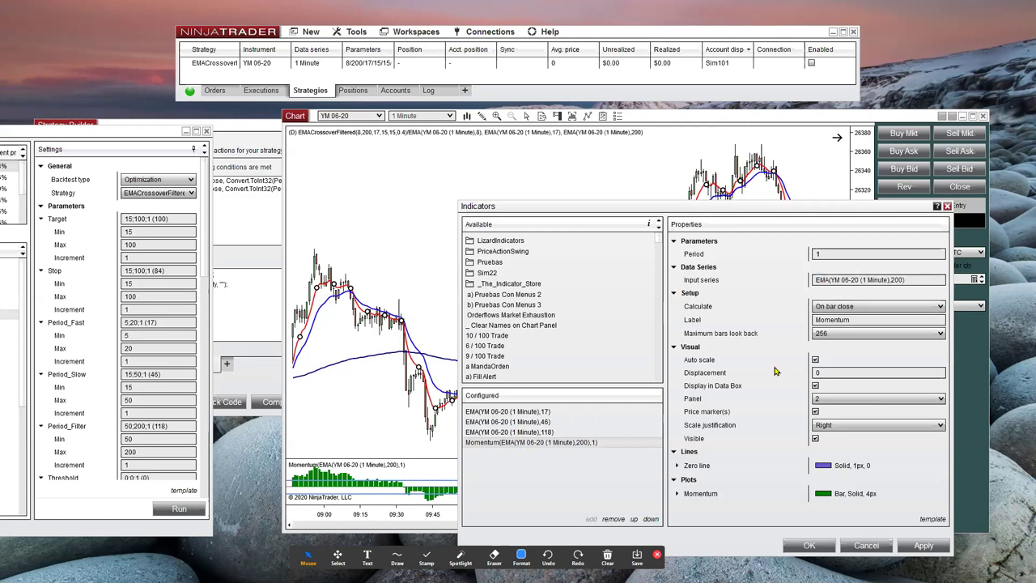
click(886, 282)
click(854, 320)
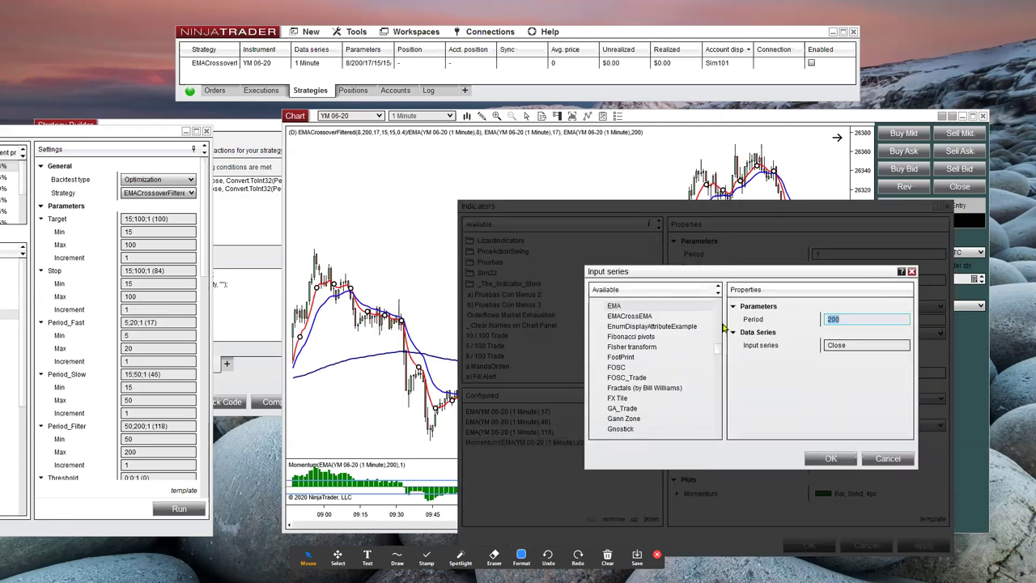
text(118)
click(832, 459)
click(830, 544)
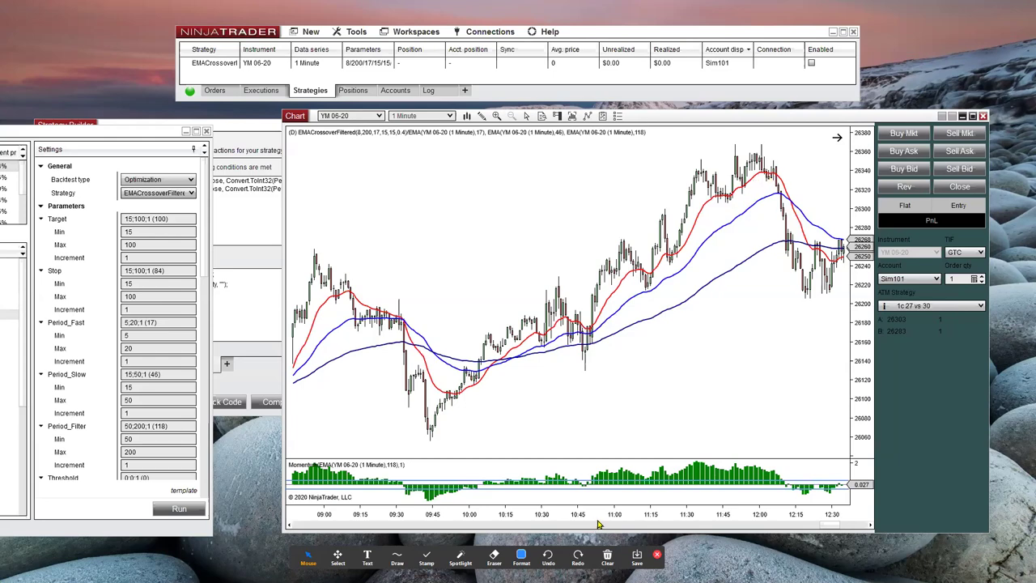
- Open the chart's strategy settings and place them beside the Strategy Analyzer's optimized parameters
drag(598, 524, 634, 519)
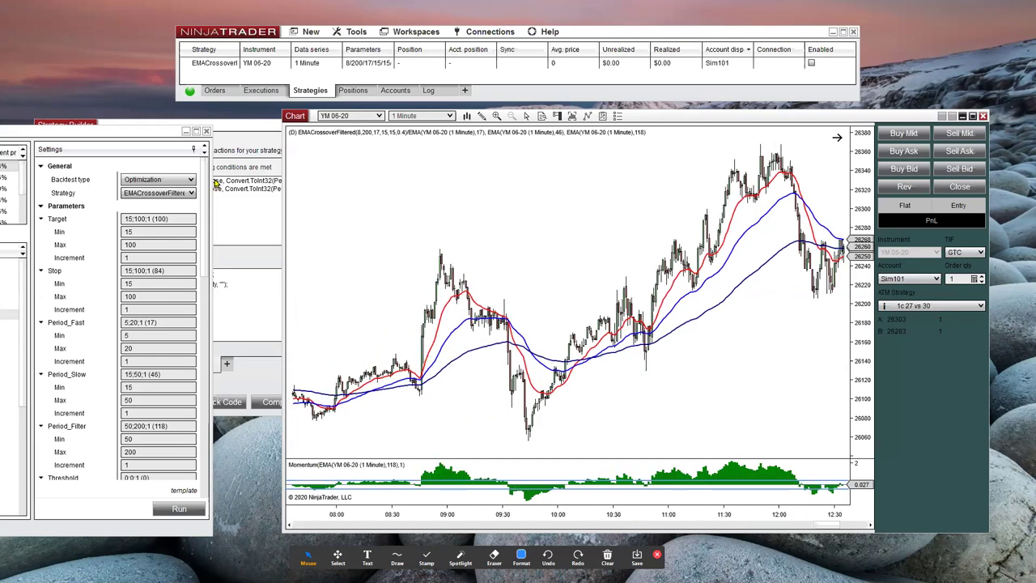
drag(125, 134, 120, 170)
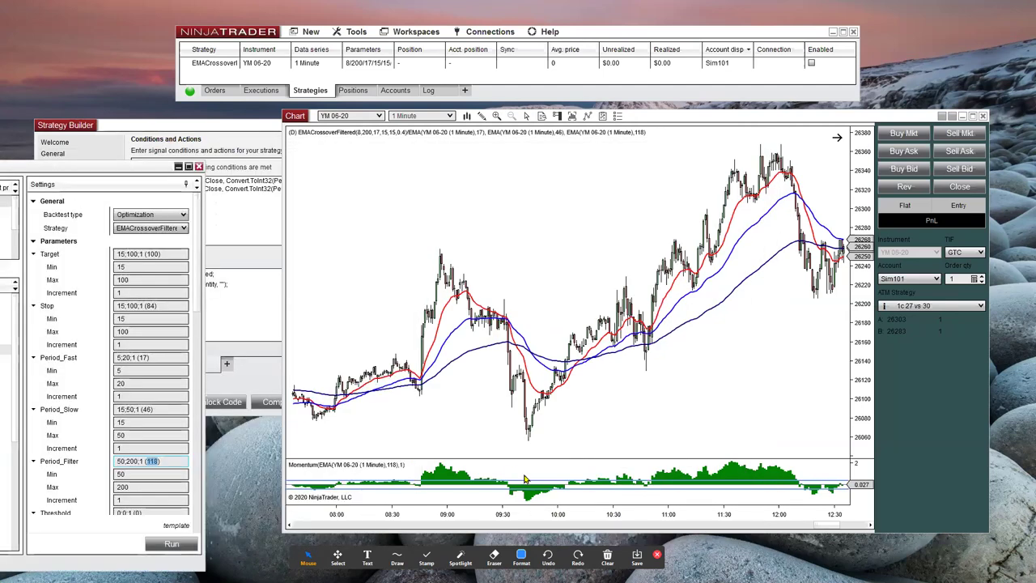
right_click(542, 205)
click(485, 278)
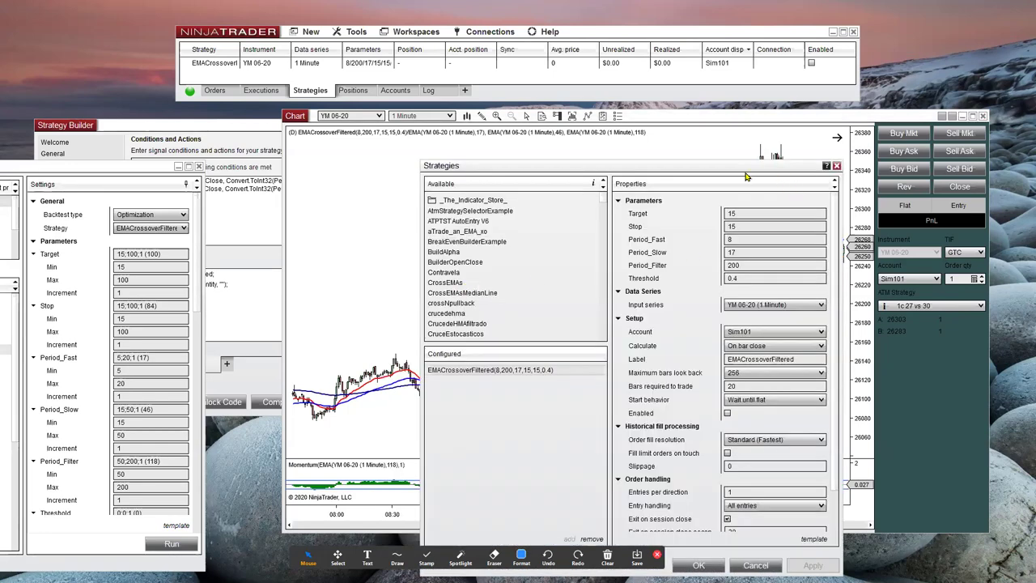
drag(688, 170, 560, 122)
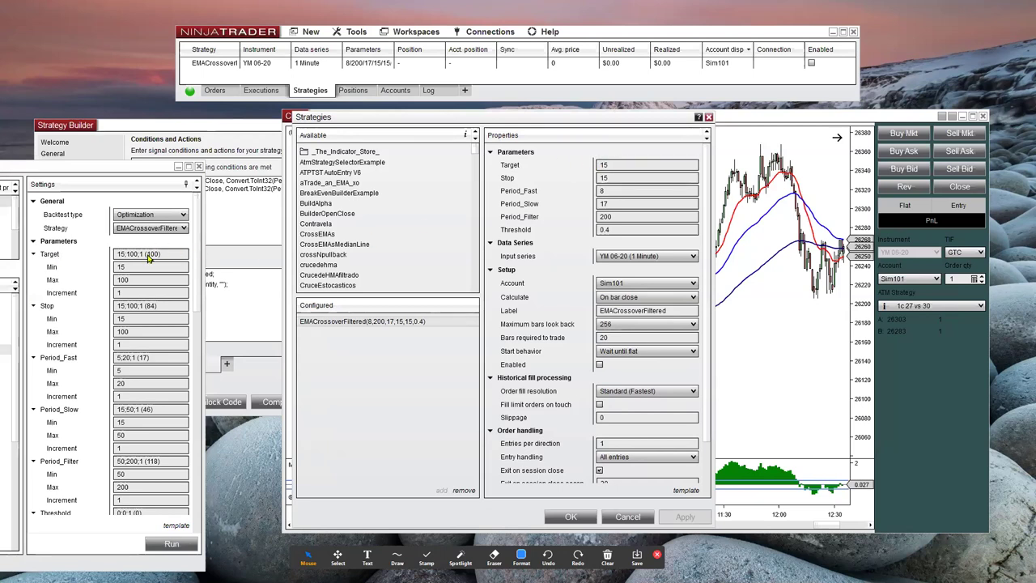
- Set the EMACrossoverFiltered strategy's Target to 100 and Stop to 84
click(619, 164)
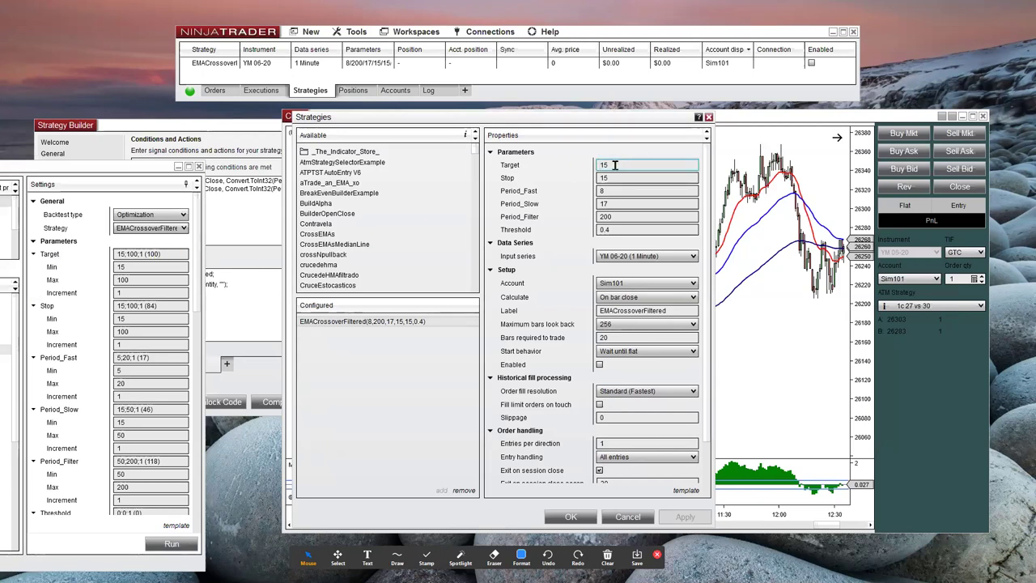
key(BackSpace)
text(00)
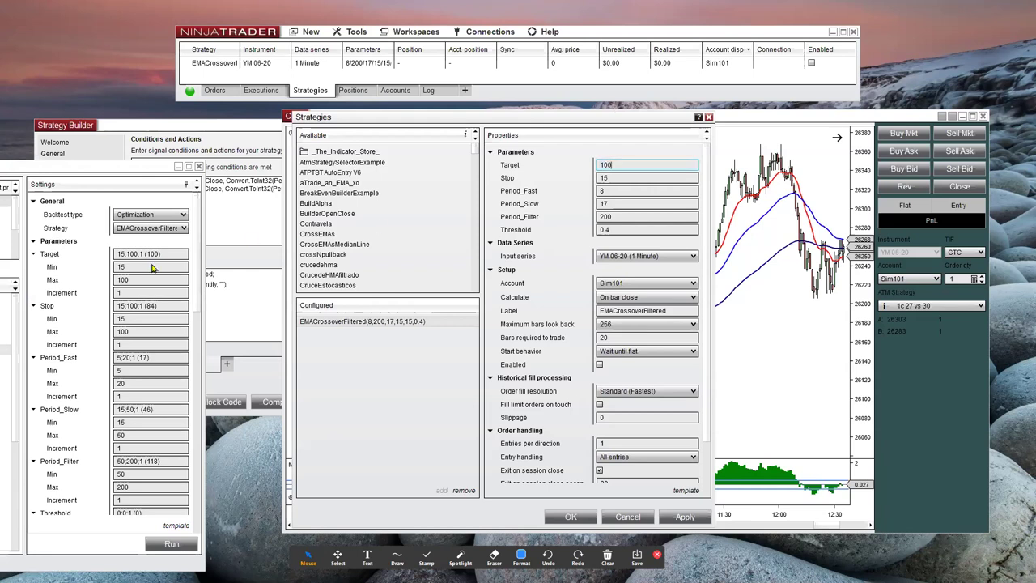
click(620, 177)
double_click(620, 178)
text(84)
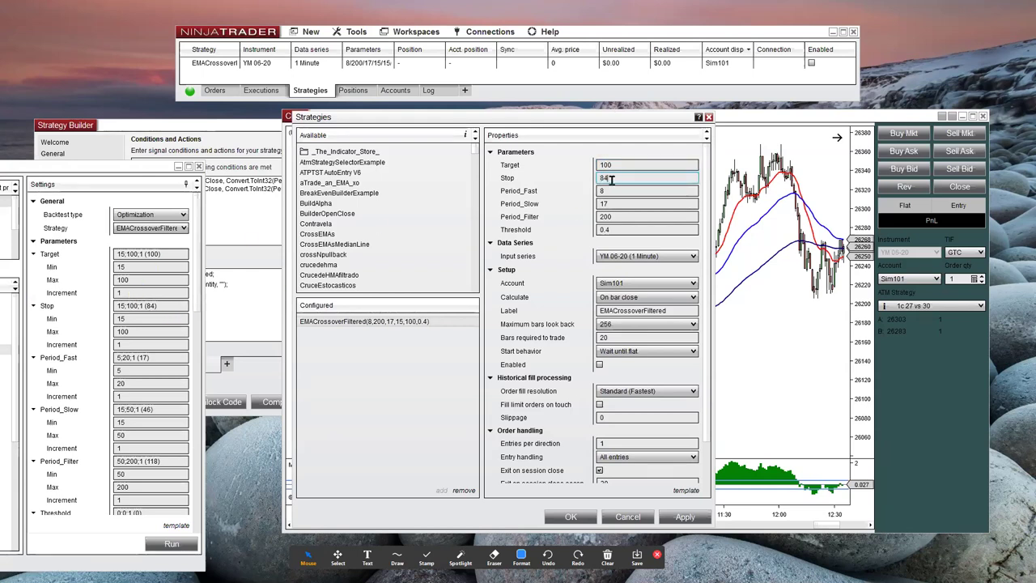
- Set the strategy's Period_Fast to 17, Period_Slow to 46 and Period_Filter to 118
double_click(614, 191)
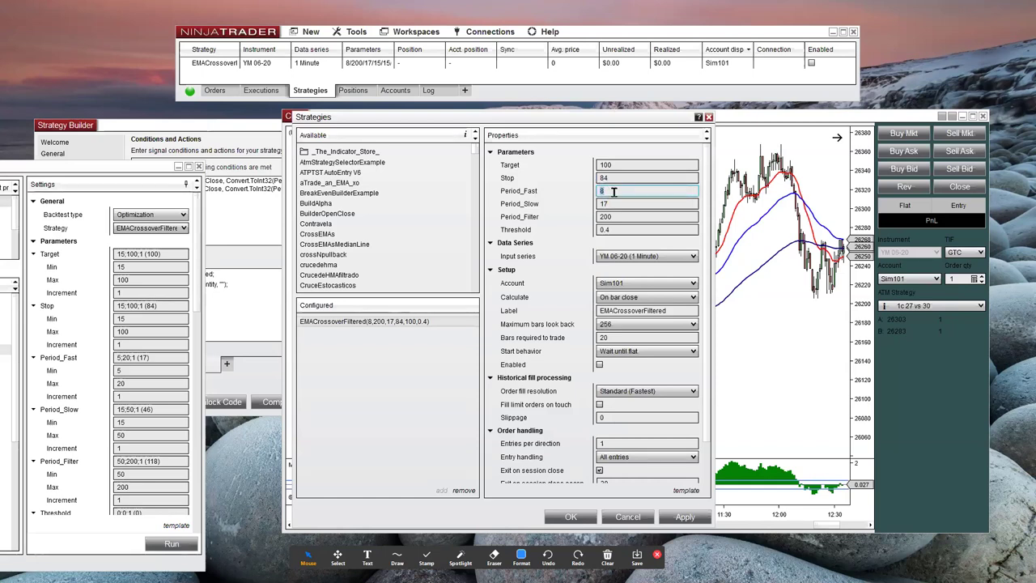
text(17)
double_click(618, 204)
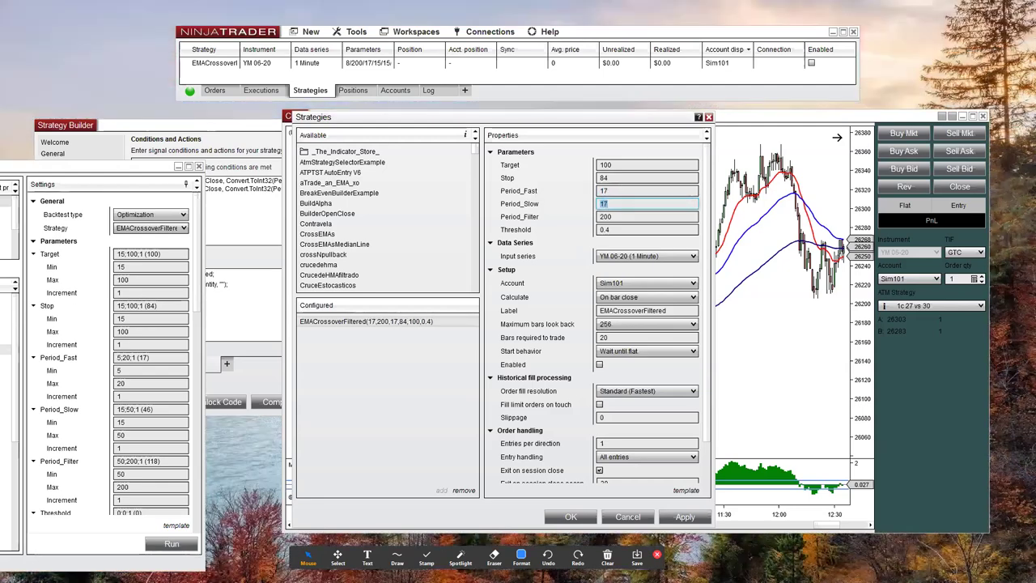
double_click(622, 216)
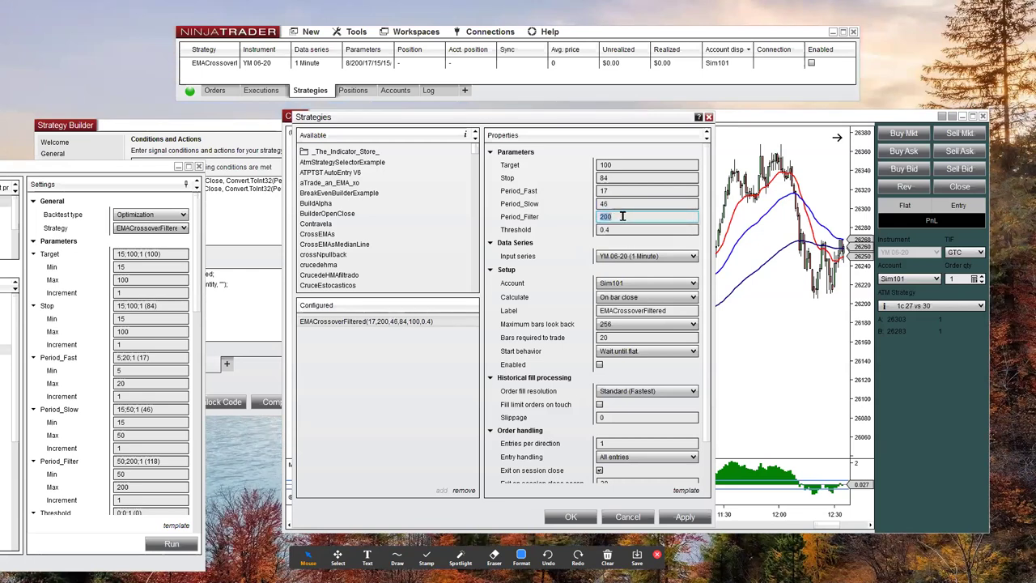
text(118)
- Set the strategy's Threshold to 0, enable the strategy and confirm the settings
key(Tab)
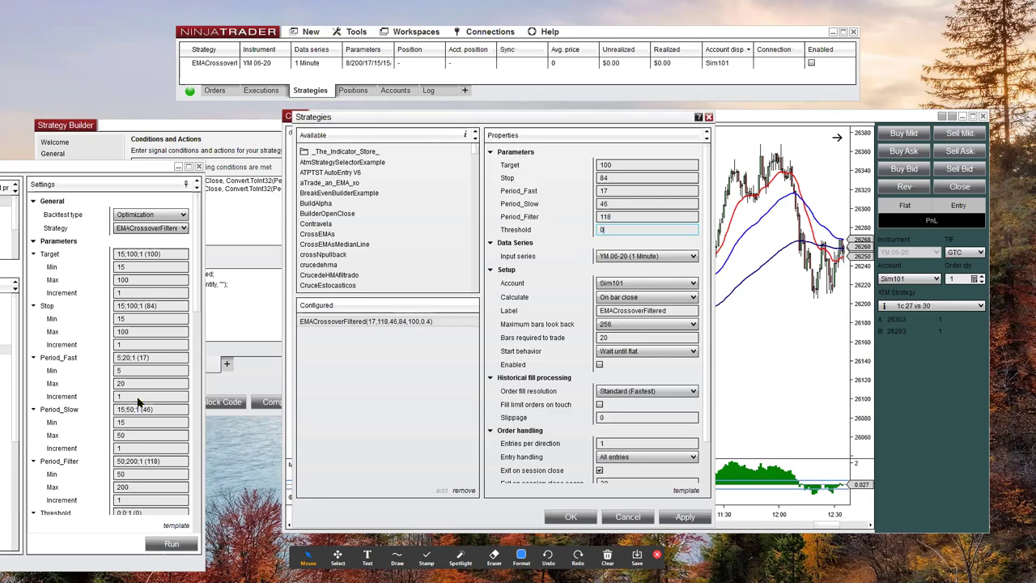
text(0)
click(571, 516)
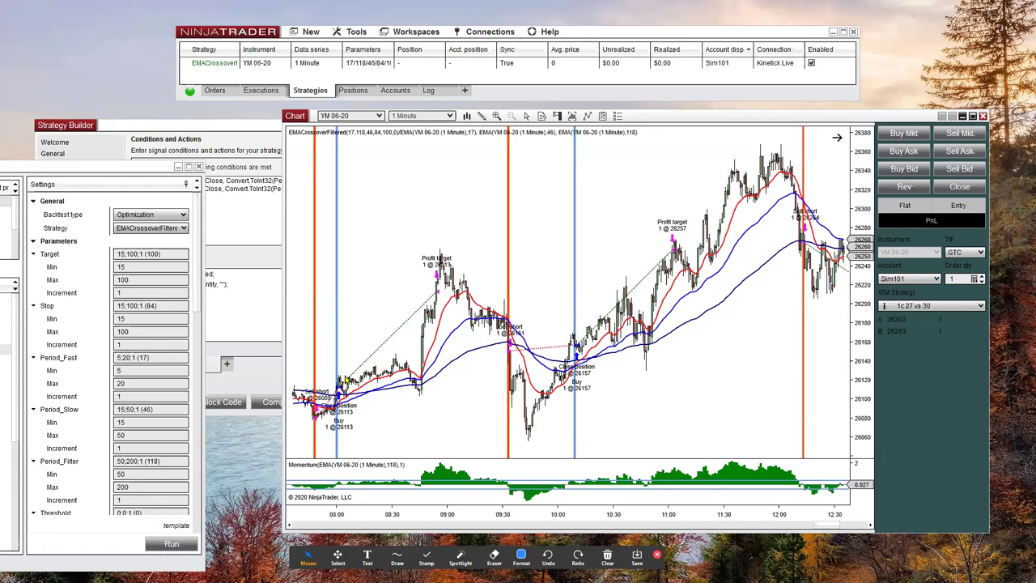
- Review the strategy's trades on the chart through to the most recent bars
drag(94, 166, 148, 178)
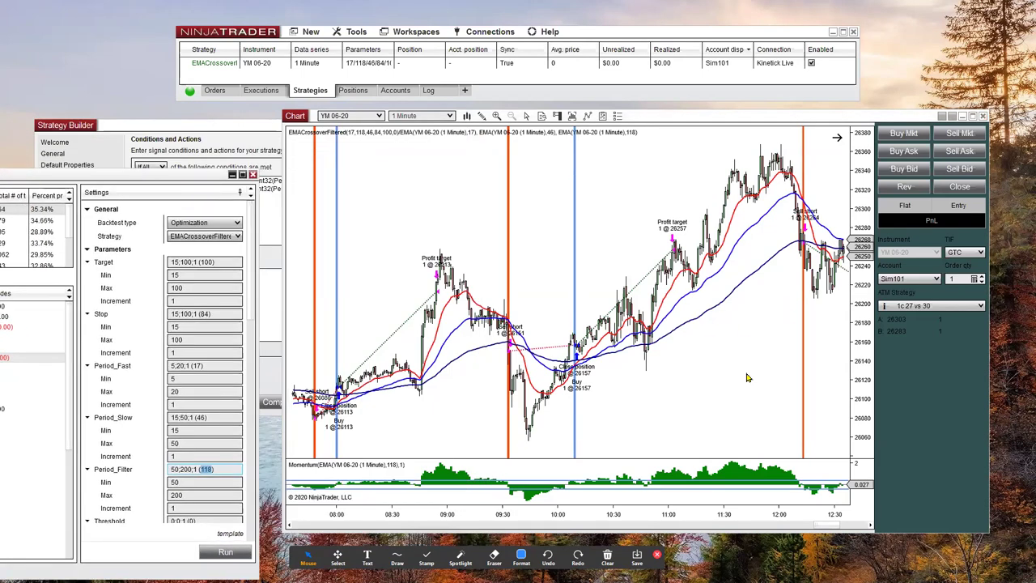
scroll(748, 378, down, 10)
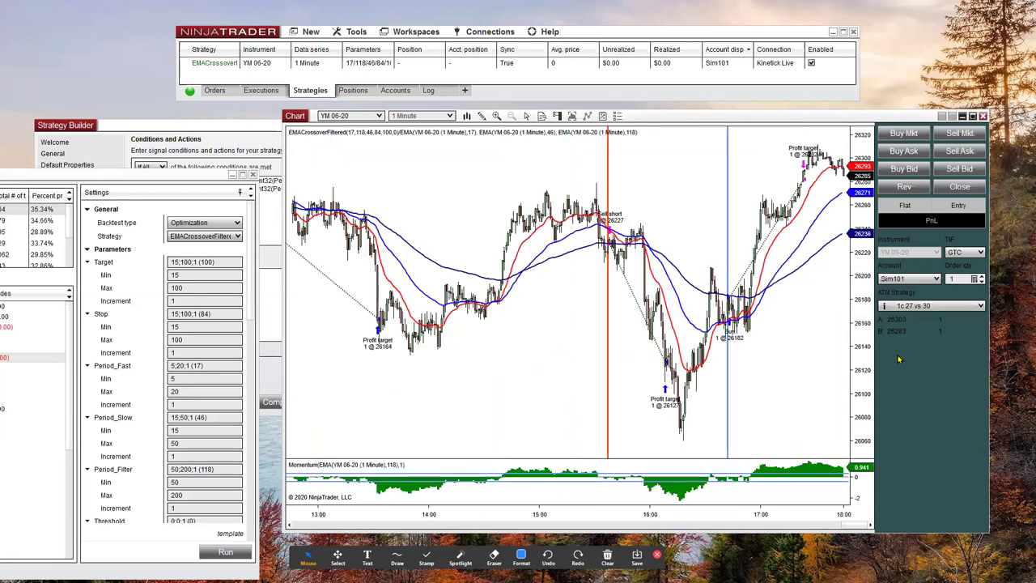
scroll(731, 391, down, 5)
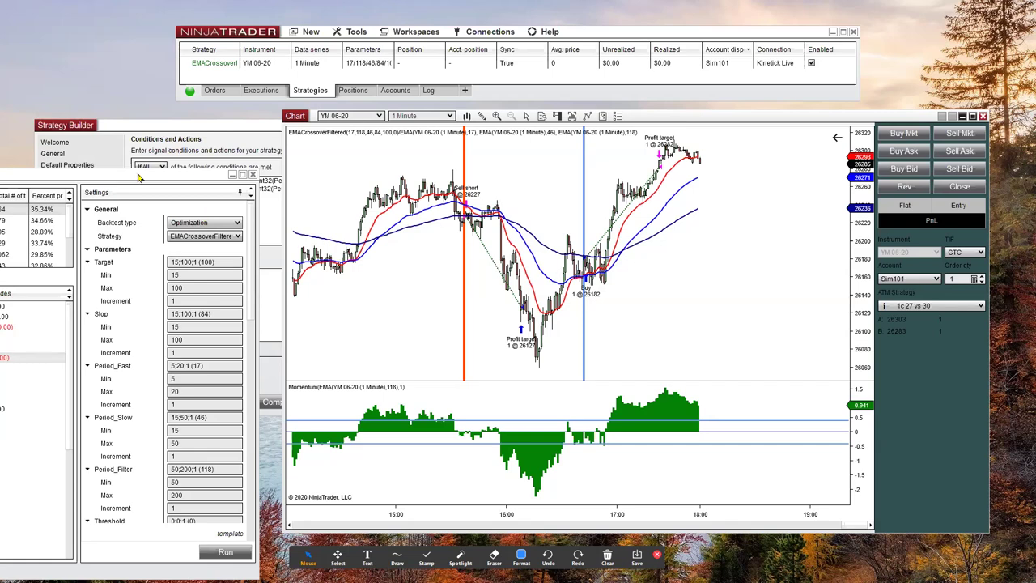
- Place the Strategy Analyzer over the chart and switch the best result's display to Analysis
drag(137, 176, 512, 61)
drag(162, 59, 310, 78)
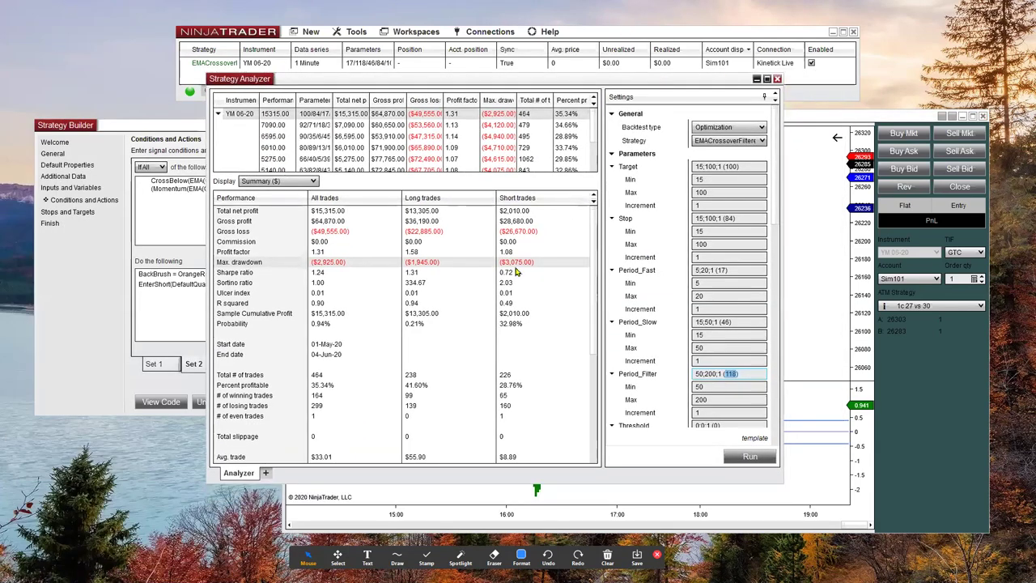
click(312, 182)
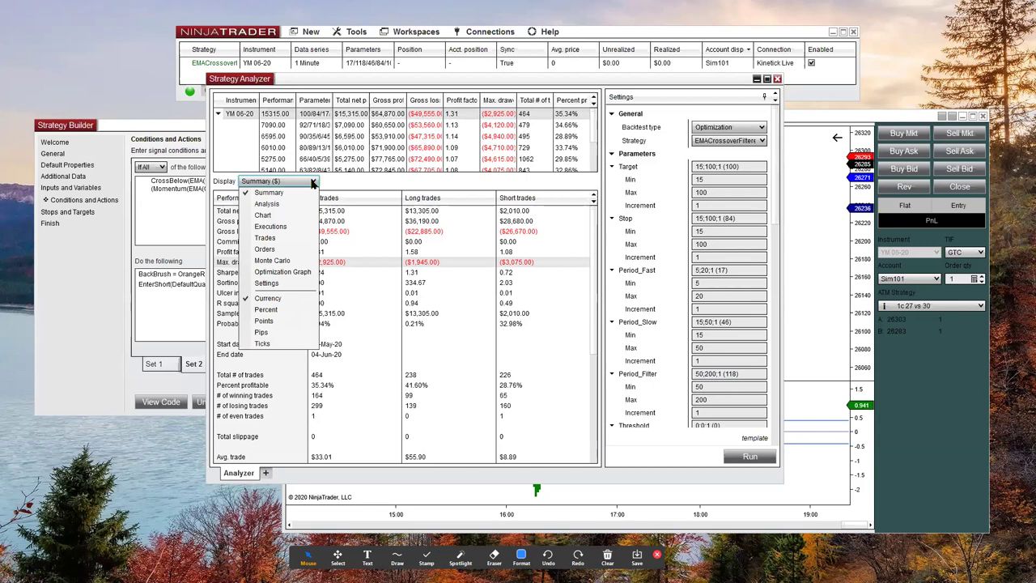
click(268, 205)
- Break down the net profit by Hour of day, using Entry Time as the time base
click(286, 203)
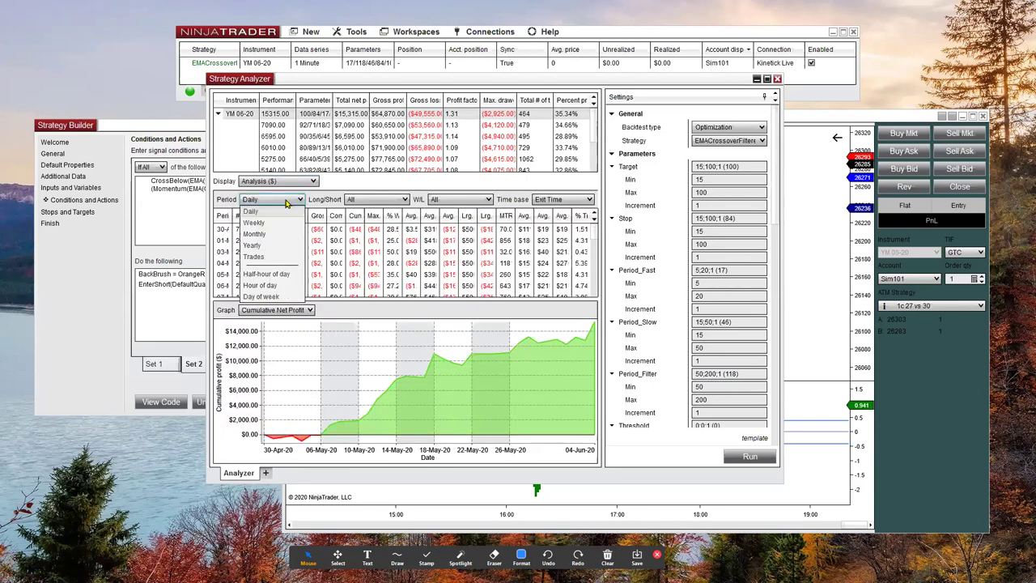
click(261, 286)
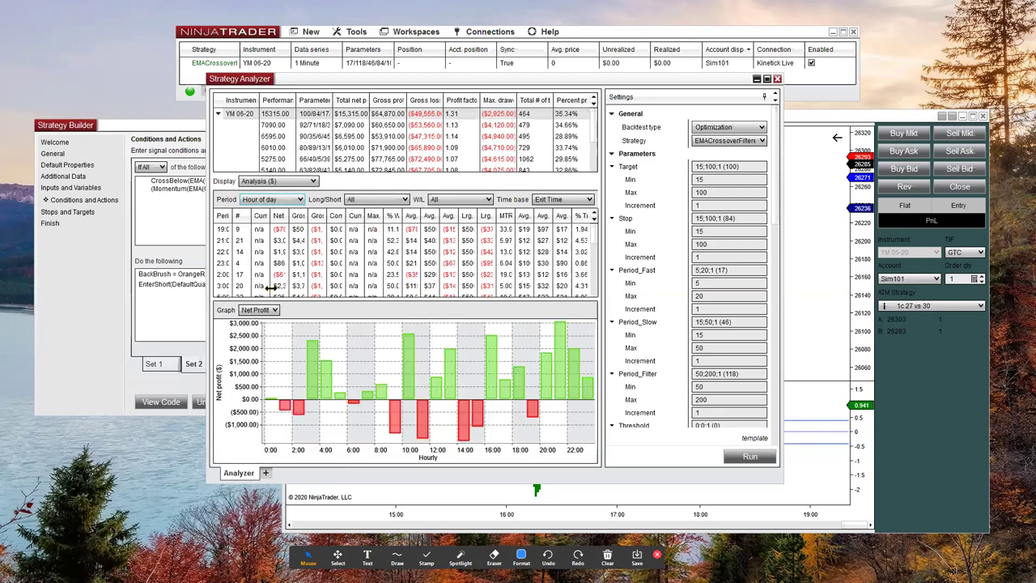
click(564, 199)
click(559, 214)
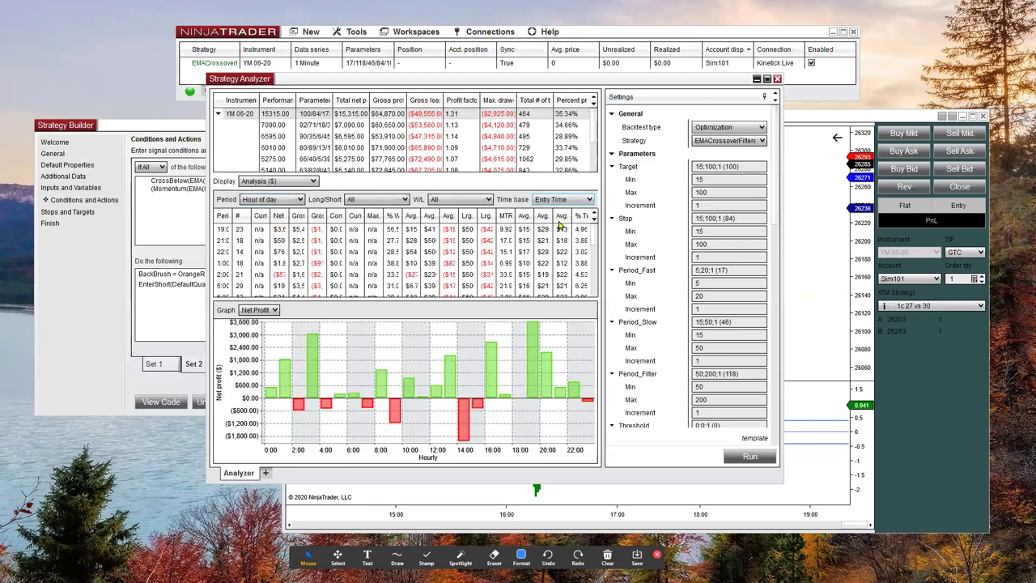
- Break down the best result's net profit by Half-hour of day and then by Day of week
click(291, 200)
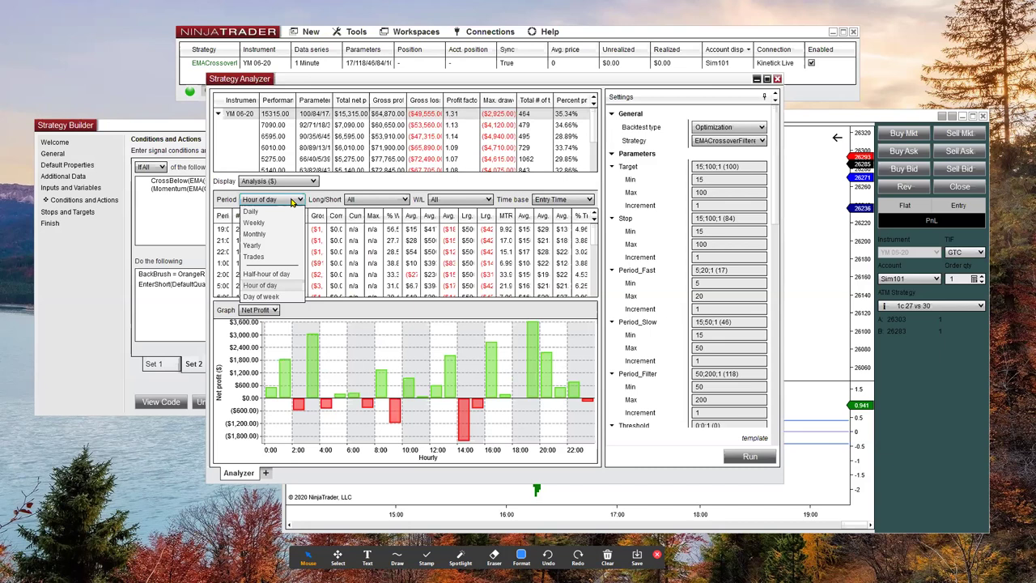
click(267, 276)
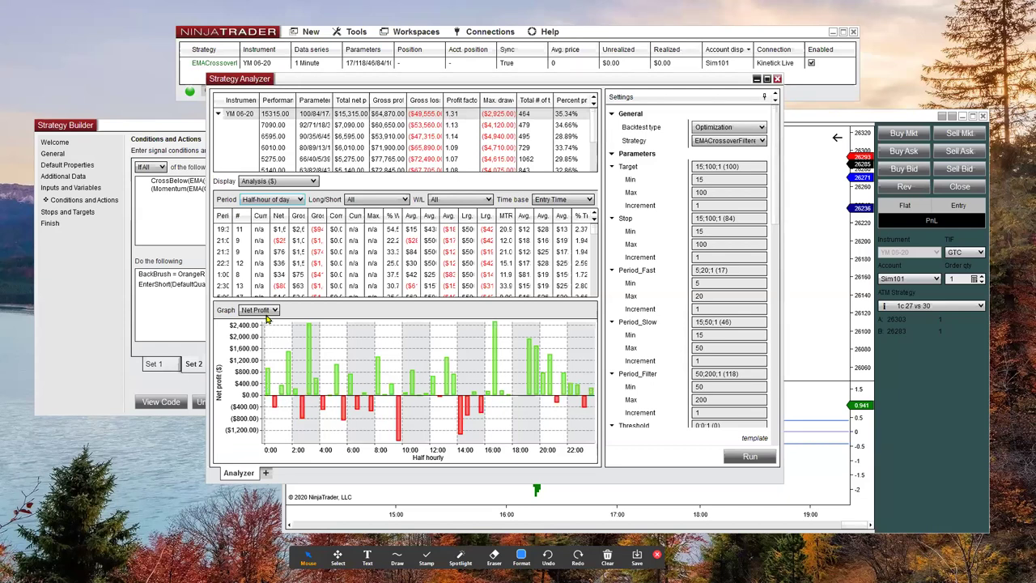
click(282, 201)
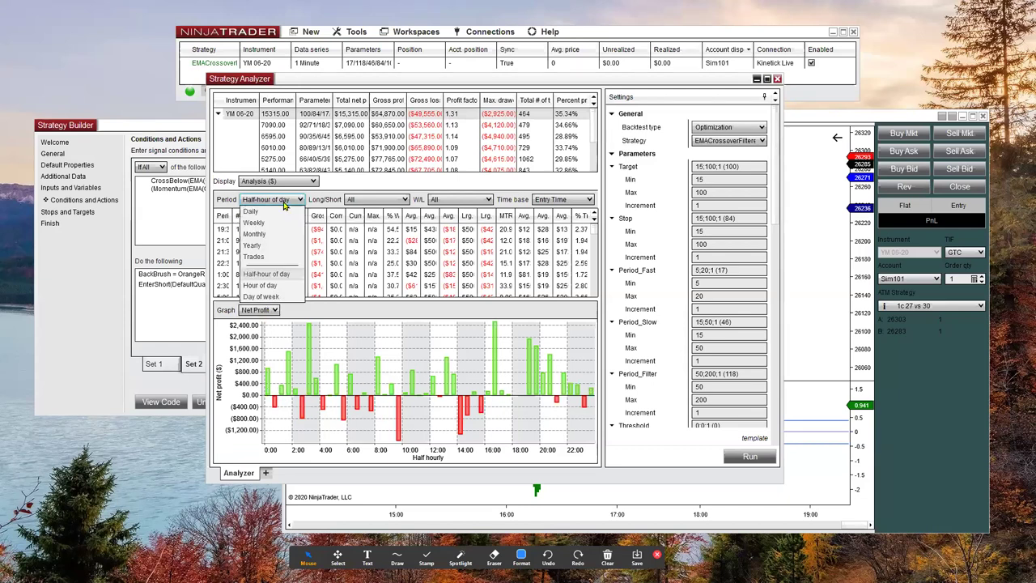
click(279, 296)
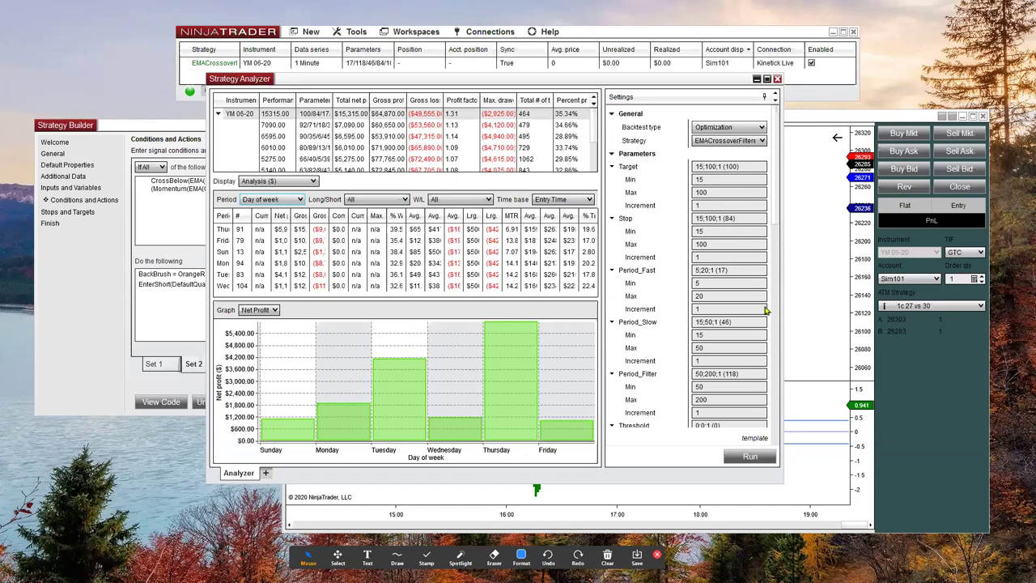
- Set the backtest's Trading hours to Default 24 x 5 in the Strategy Analyzer's Time frame settings
scroll(769, 319, down, 7)
scroll(771, 328, down, 3)
scroll(768, 315, up, 2)
click(759, 281)
scroll(748, 357, down, 12)
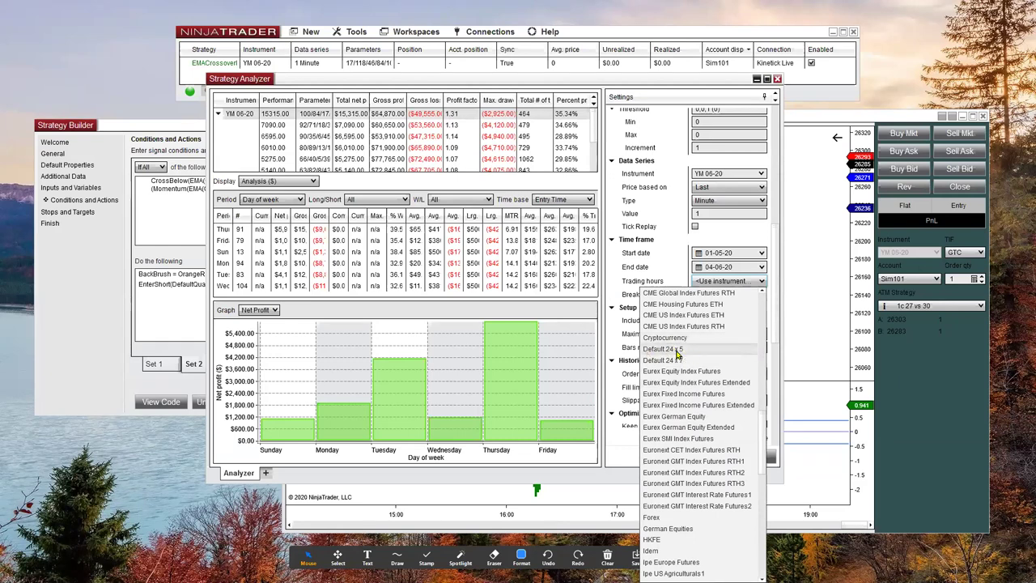
click(678, 349)
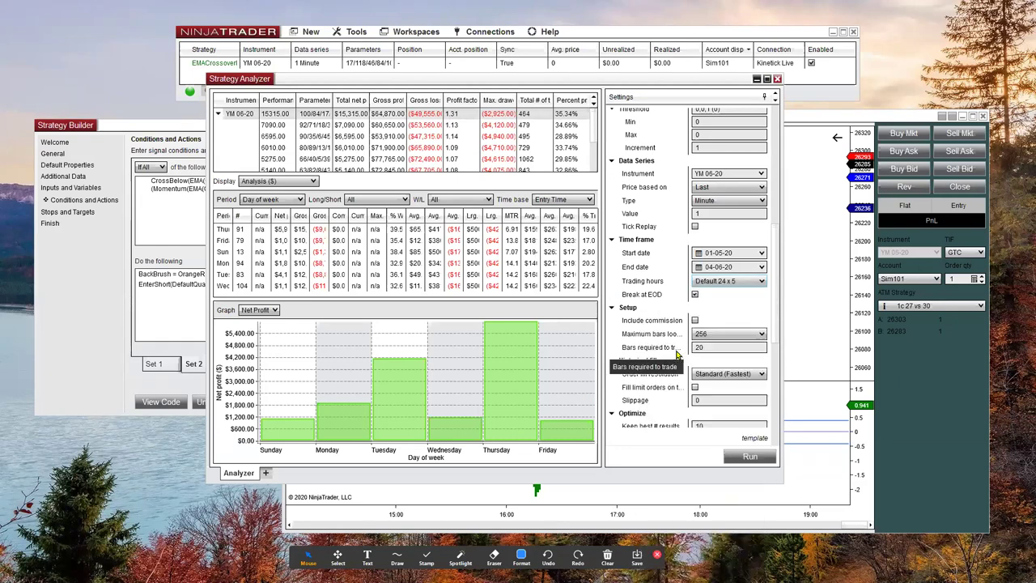
- Place the Strategy Analyzer beside the chart so its optimization parameters stay in view and the chart is uncovered
drag(658, 83, 449, 229)
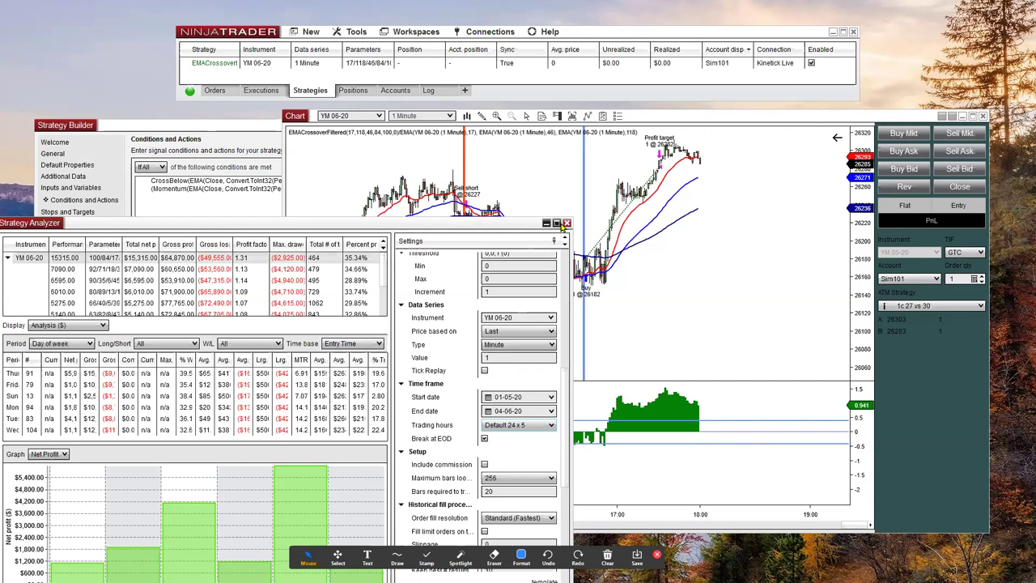
drag(521, 231, 165, 173)
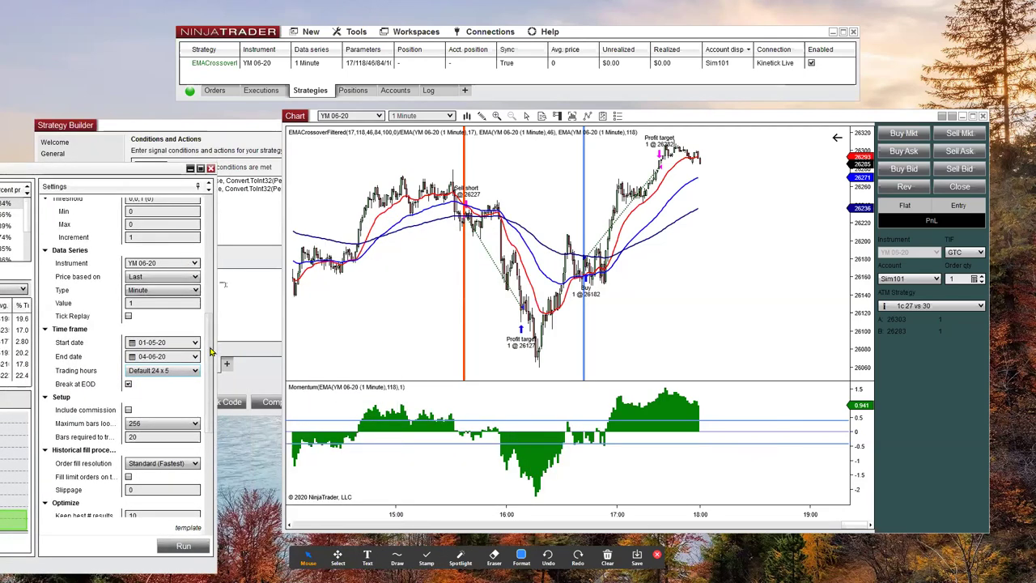
scroll(203, 251, up, 8)
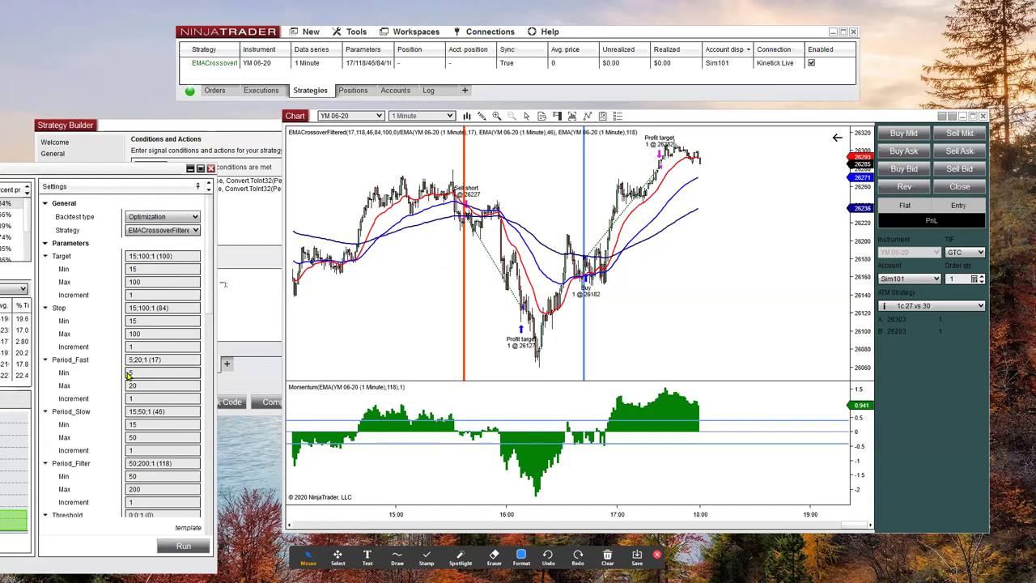
- Disable the EMACrossoverFiltered strategy and set the YM 06-20 chart's trading display to Chart Trader (Hidden)
click(811, 64)
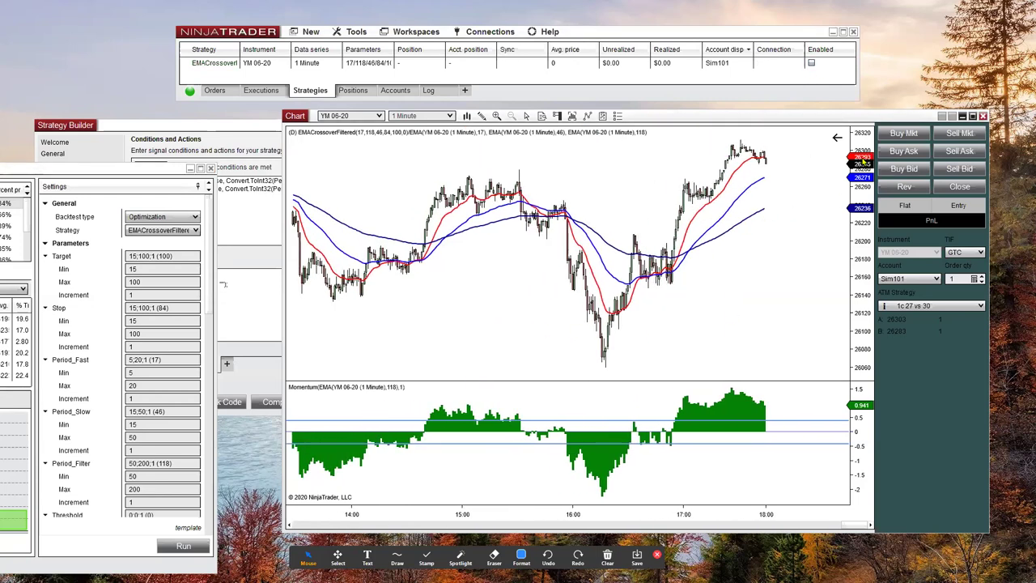
click(557, 117)
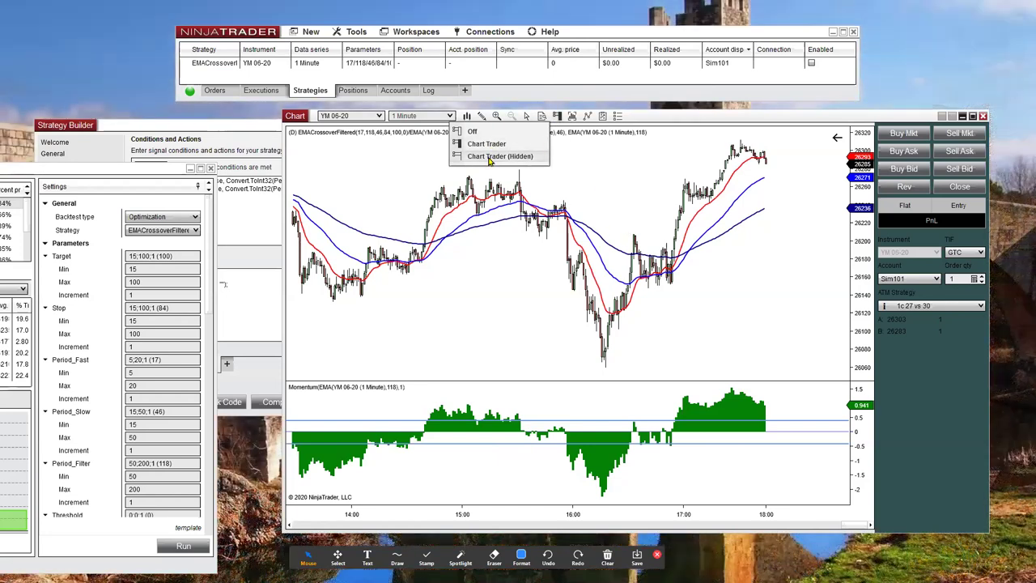
click(500, 156)
- Add a Markers Copy indicator to the chart and set its New Markers Variable Name to red
click(549, 233)
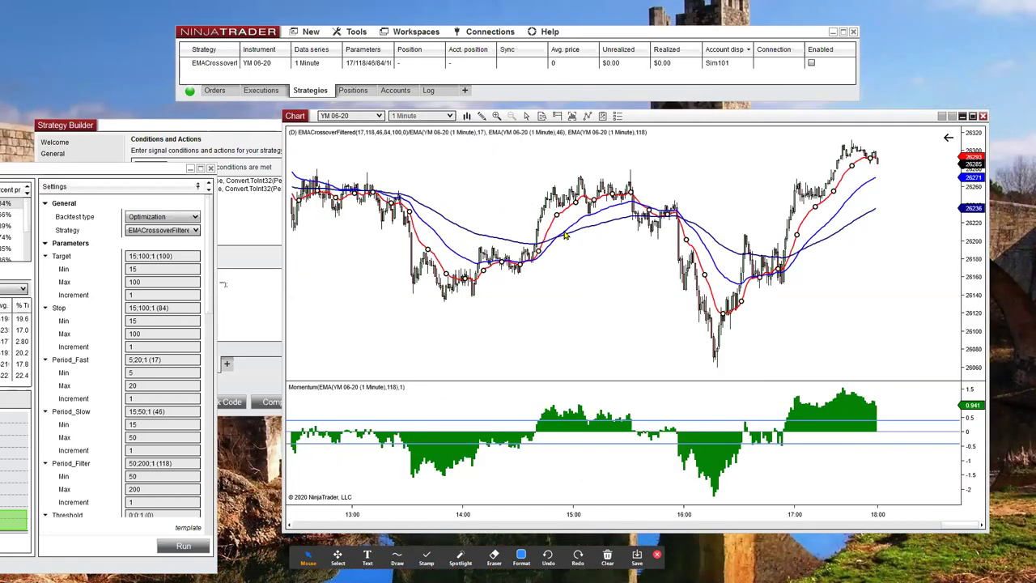
right_click(520, 182)
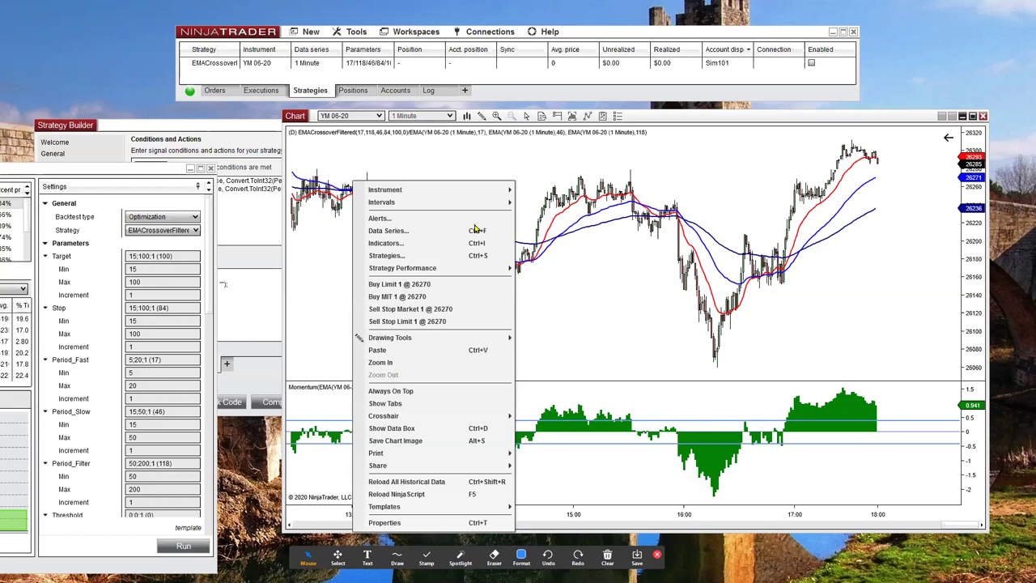
click(434, 255)
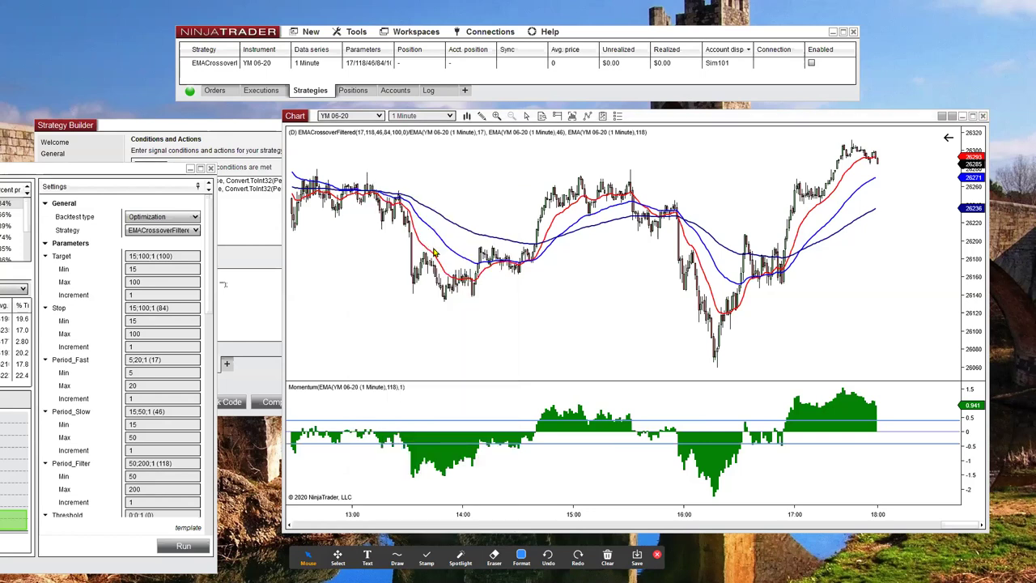
double_click(532, 284)
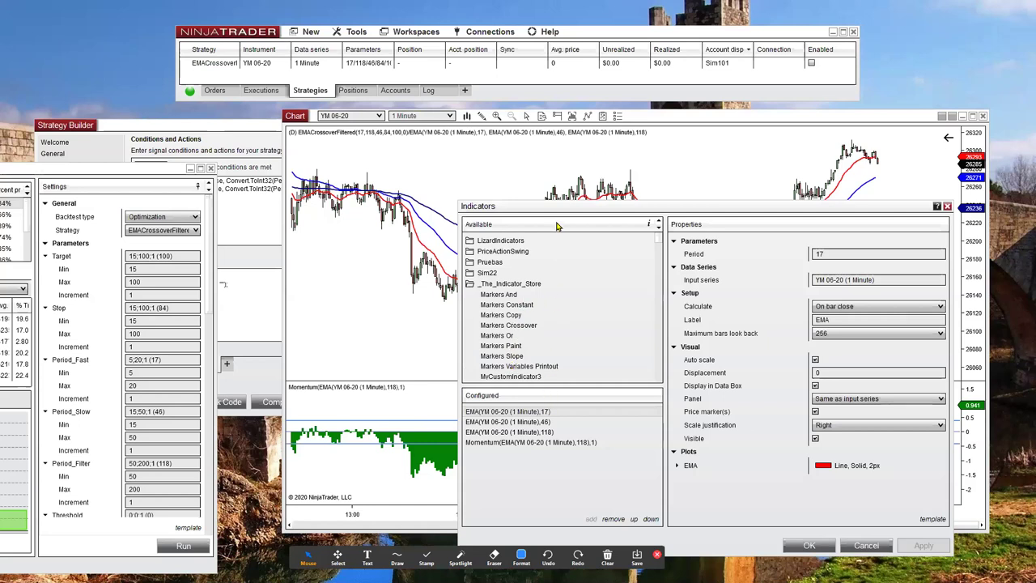
drag(556, 204, 541, 94)
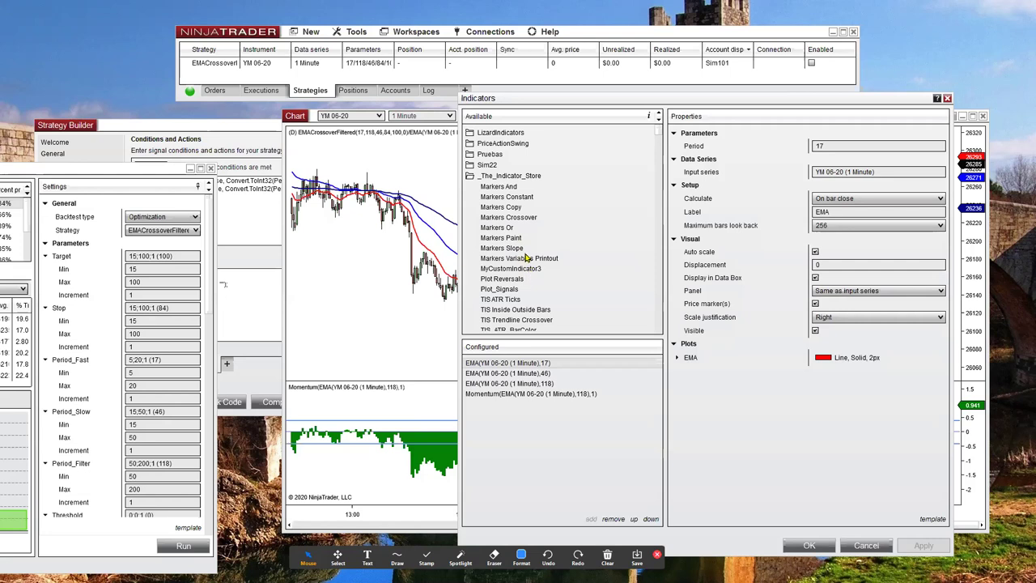
double_click(516, 207)
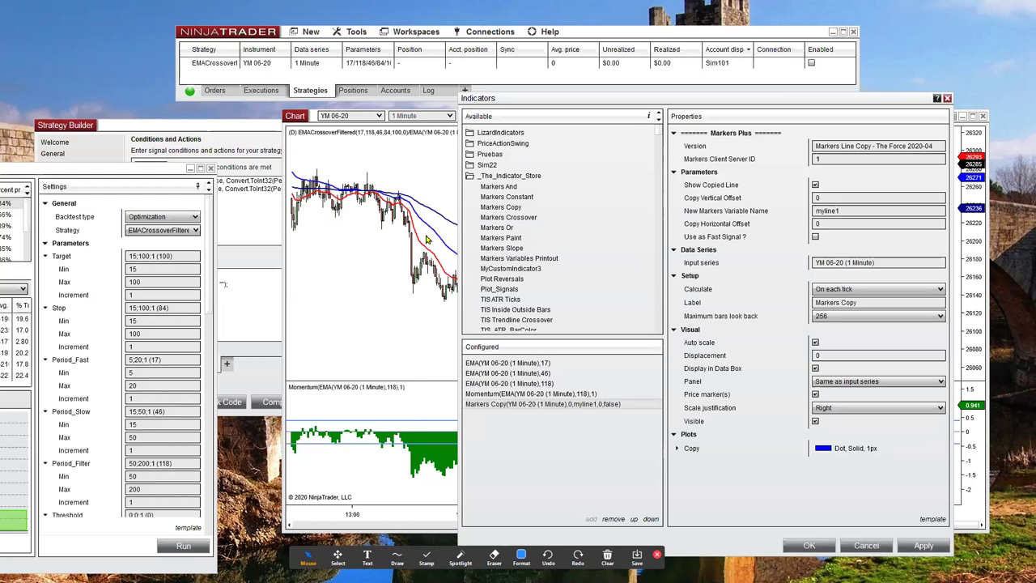
click(842, 207)
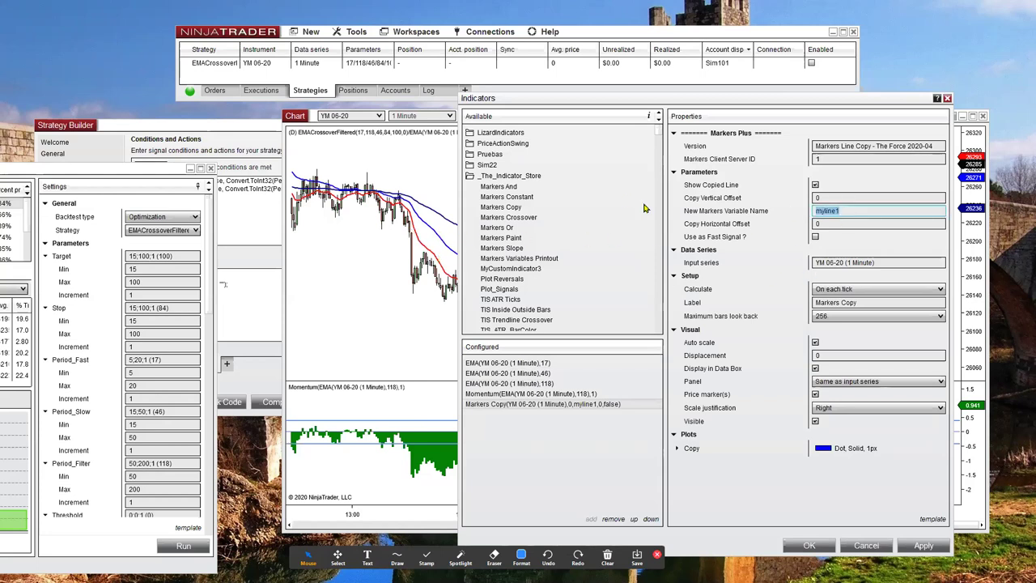
text(red)
- Set the red Markers Copy's input series to an EMA with a period of 17
click(836, 263)
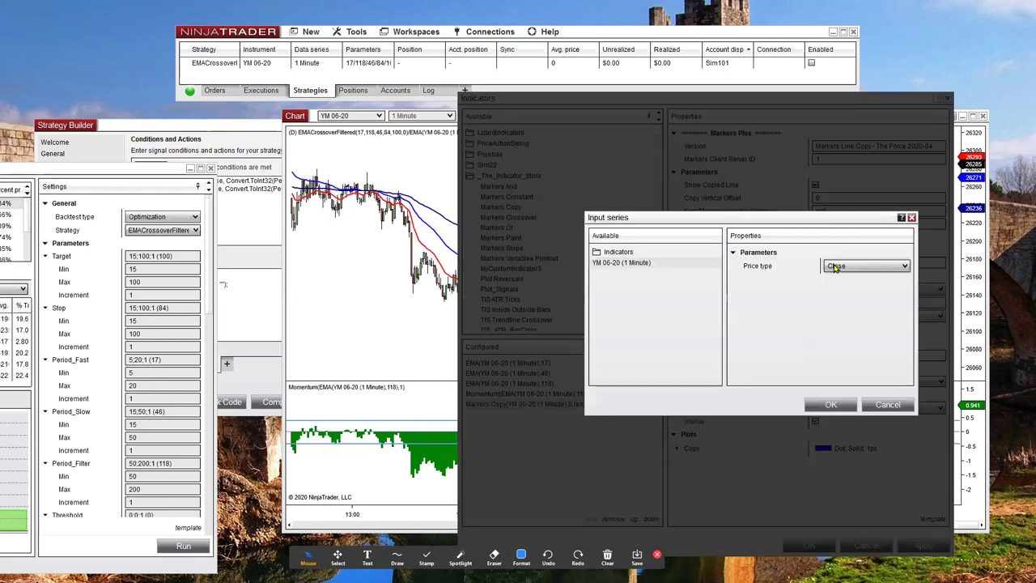
double_click(617, 252)
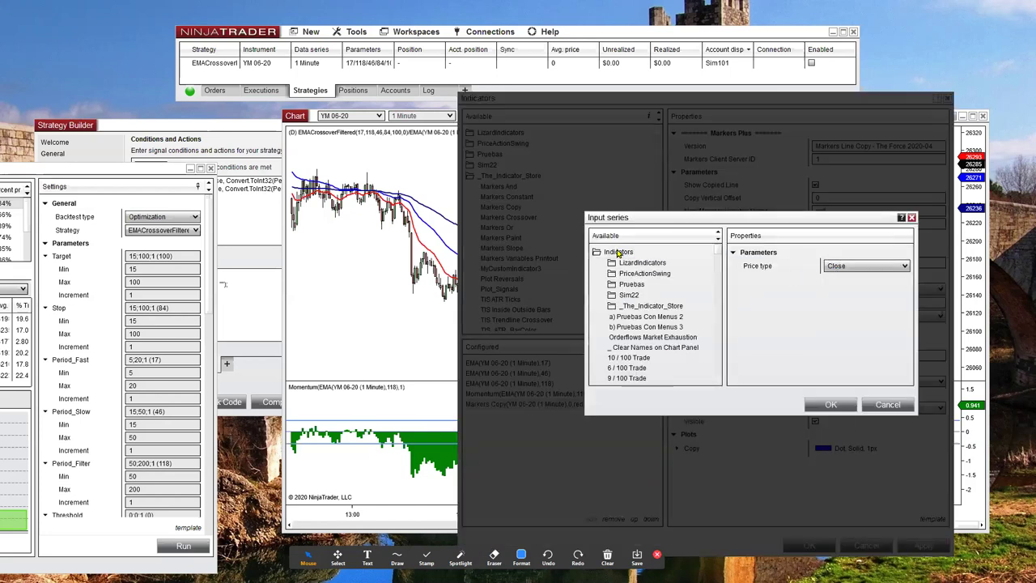
drag(717, 254, 715, 300)
scroll(651, 300, up, 5)
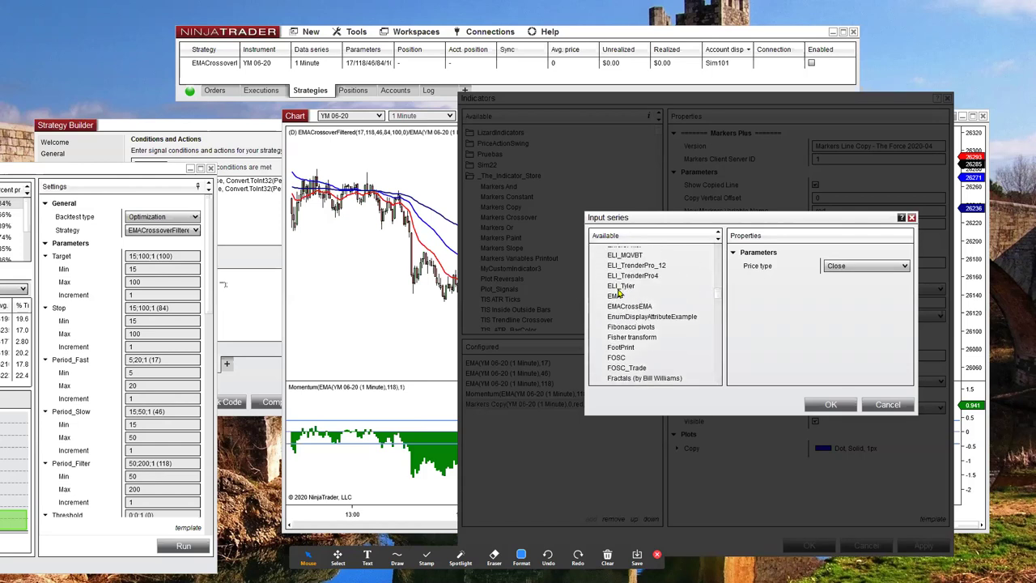
click(615, 296)
click(849, 264)
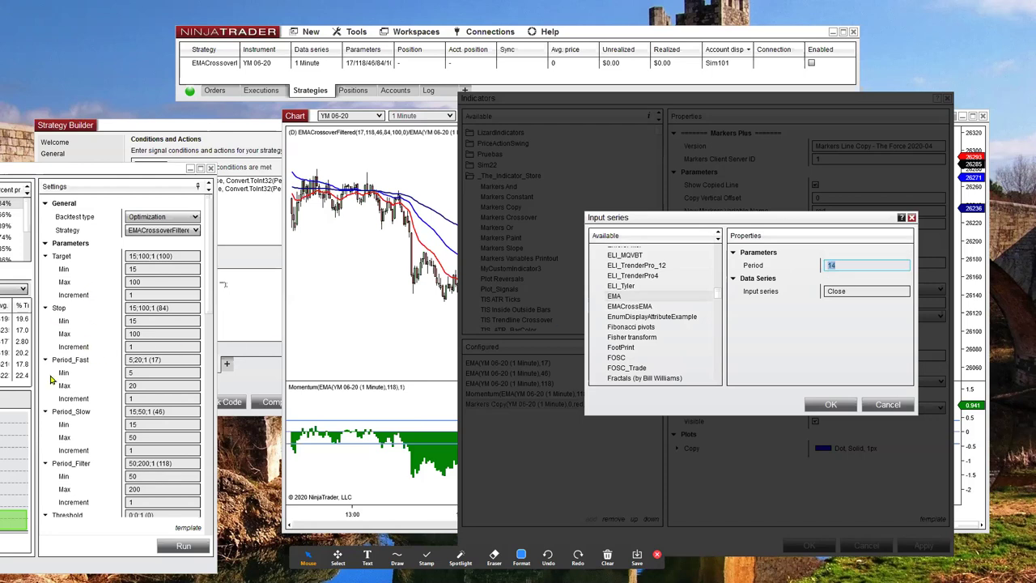
text(17)
click(830, 404)
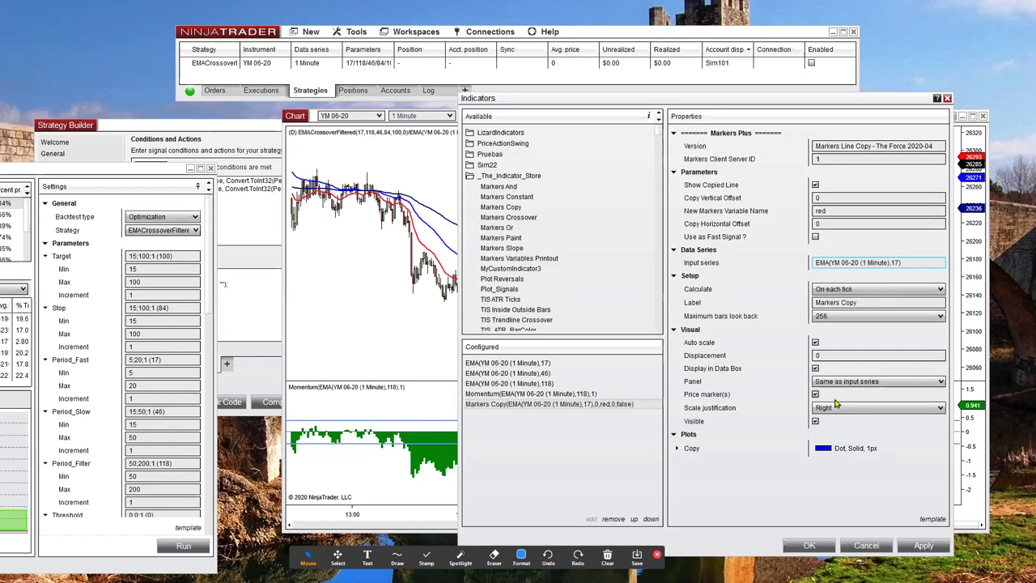
- Apply the red Markers Copy to the chart with Show Copied Line turned off
click(926, 546)
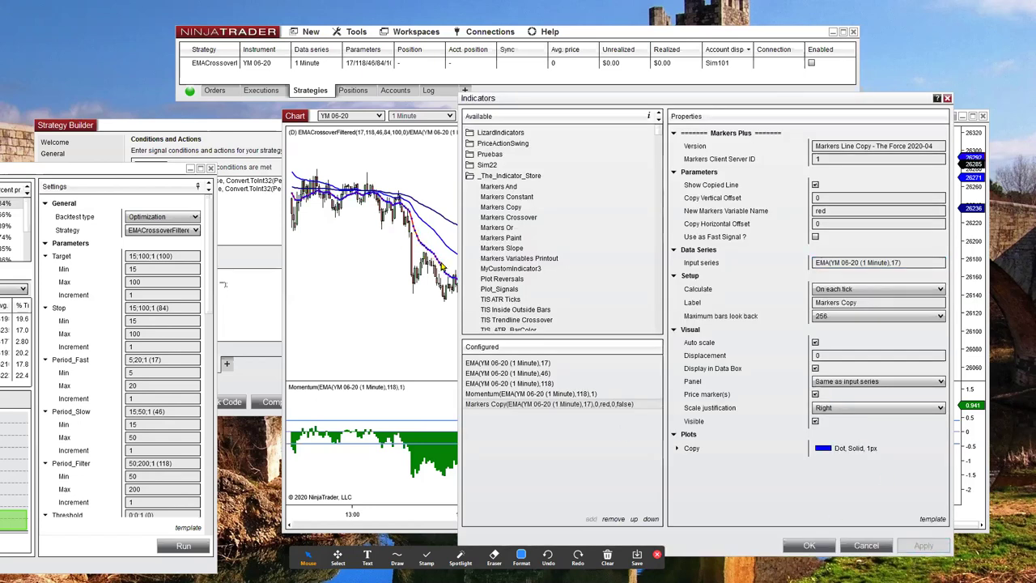
drag(461, 91, 551, 80)
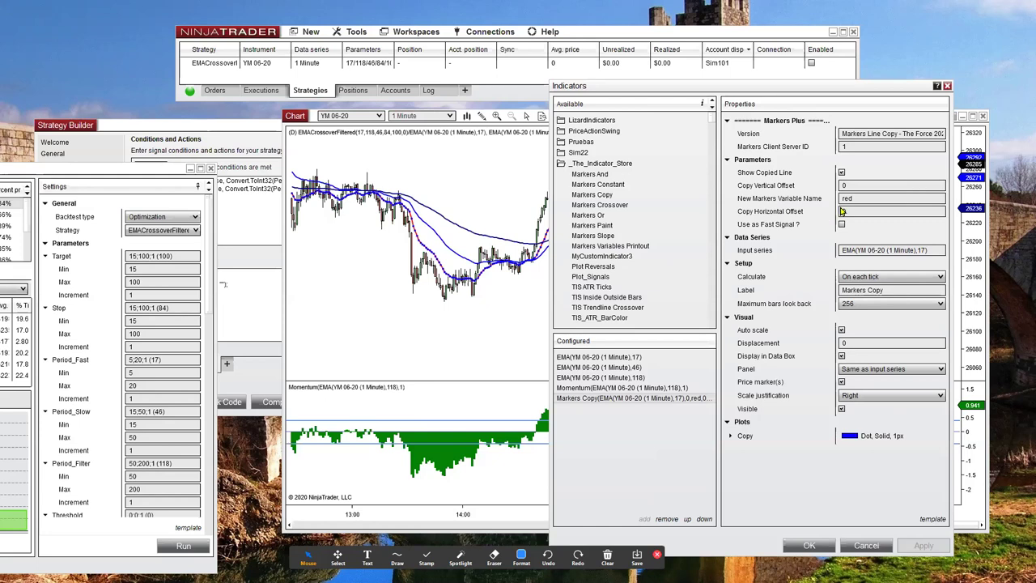
click(842, 173)
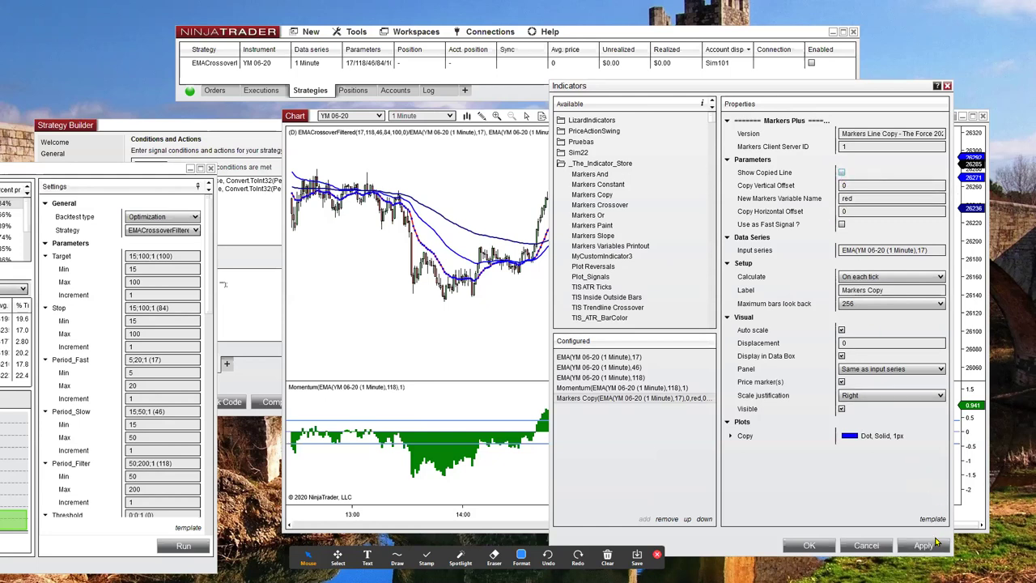
click(936, 544)
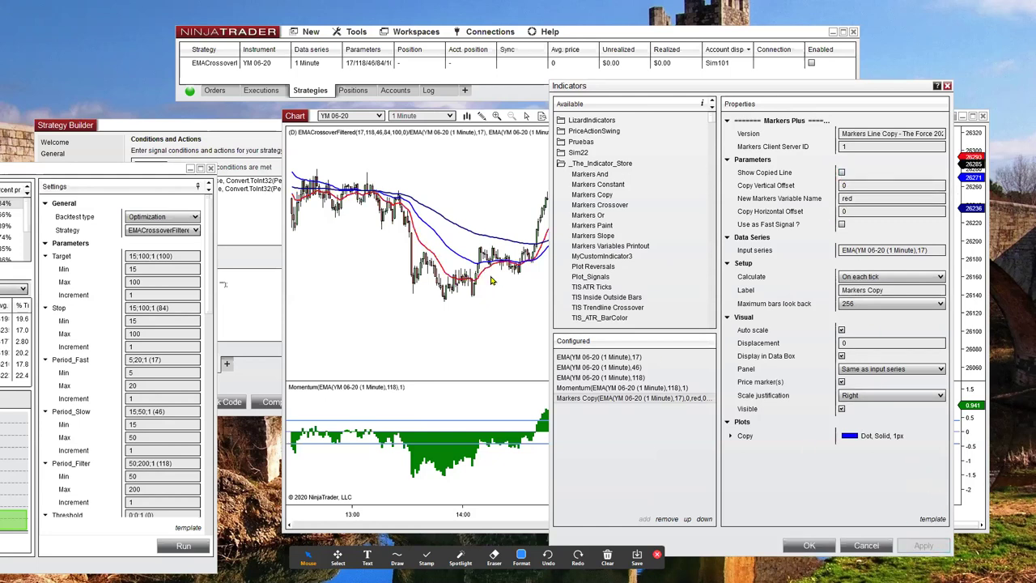
- Add a second Markers Copy indicator and set its New Markers Variable Name to blue
double_click(600, 195)
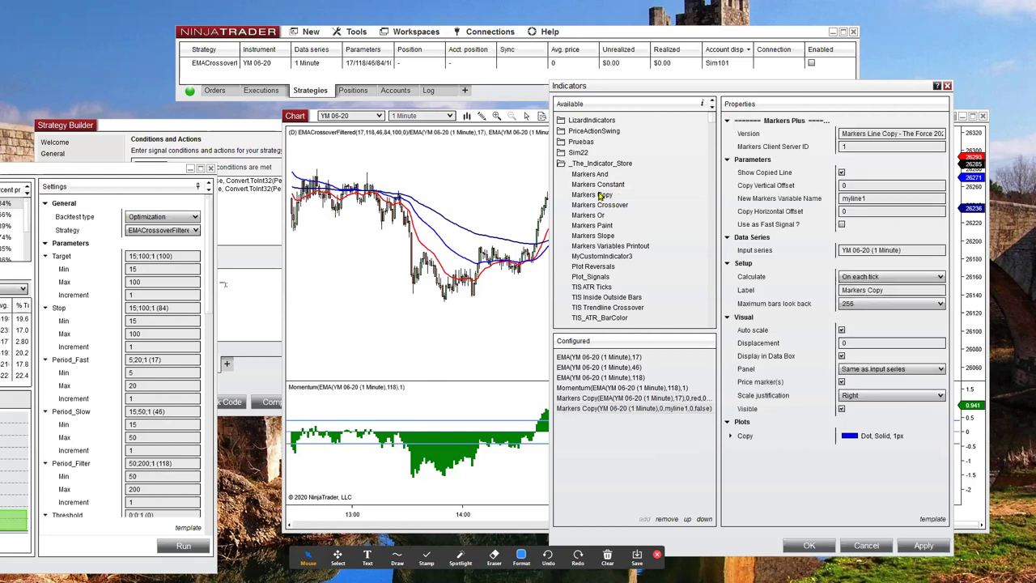
double_click(880, 197)
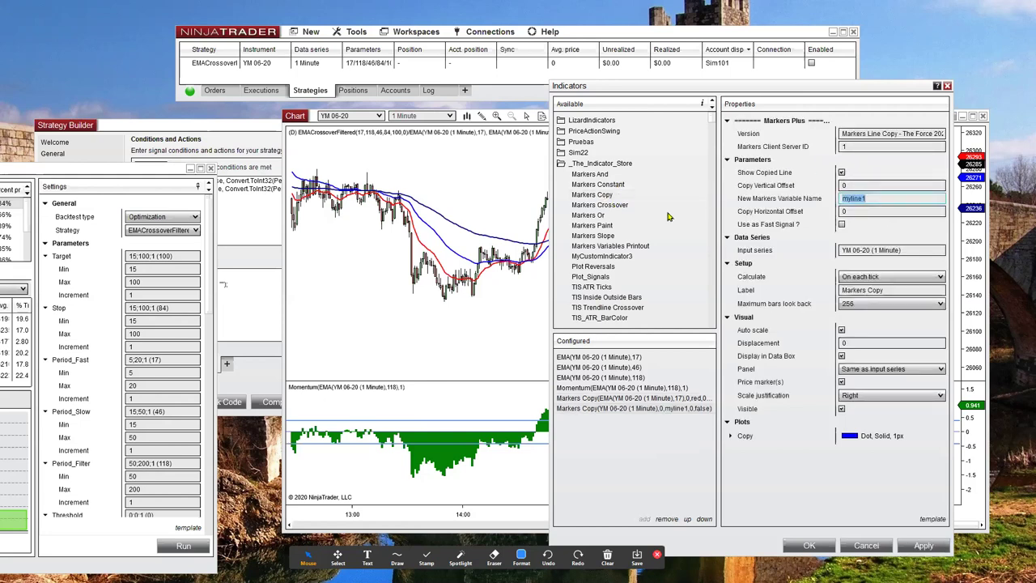
text(blue)
- Set the blue Markers Copy's input series to an EMA with a period of 46
click(874, 250)
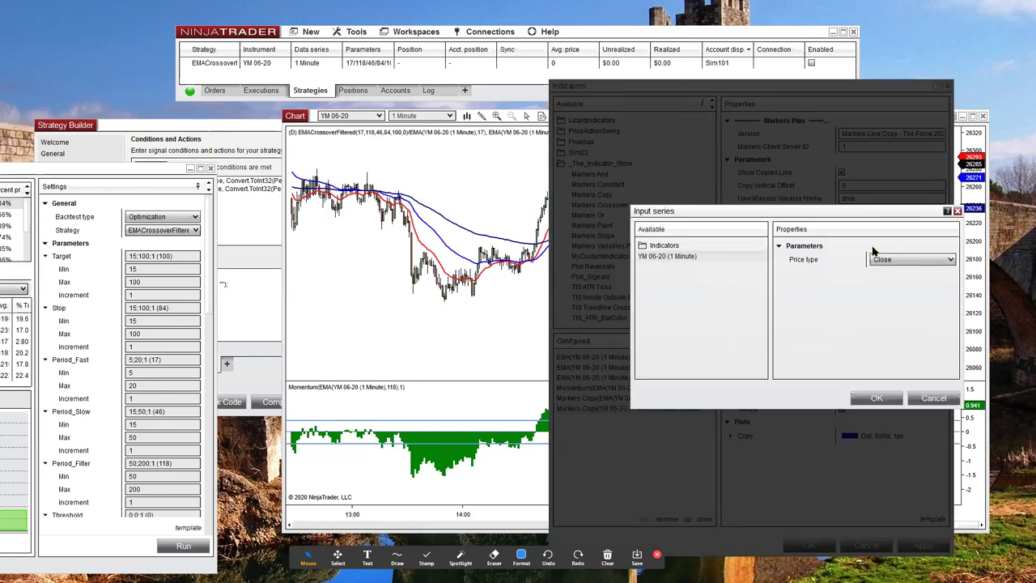
double_click(659, 246)
drag(766, 243, 763, 284)
click(660, 343)
double_click(874, 258)
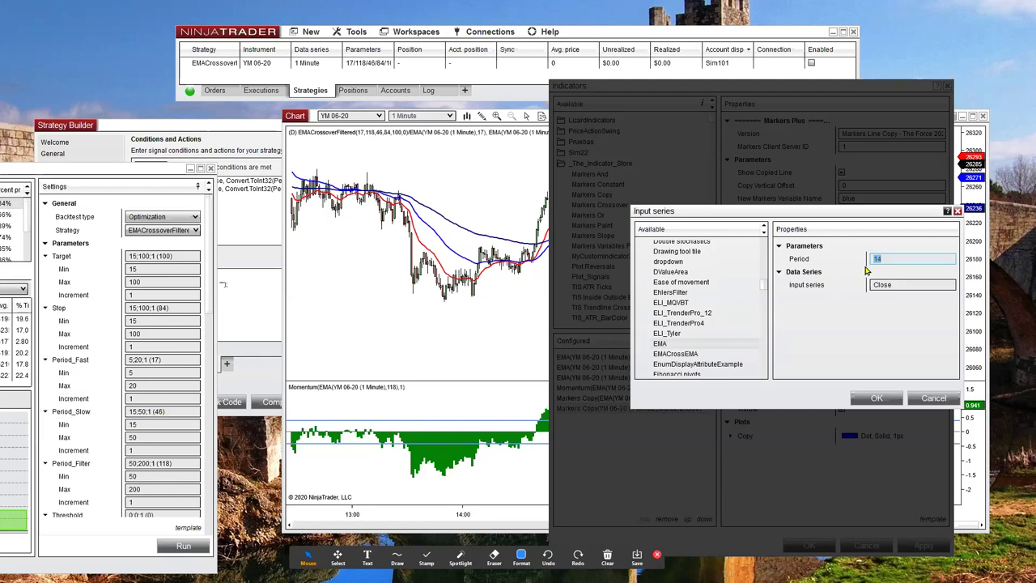
click(885, 401)
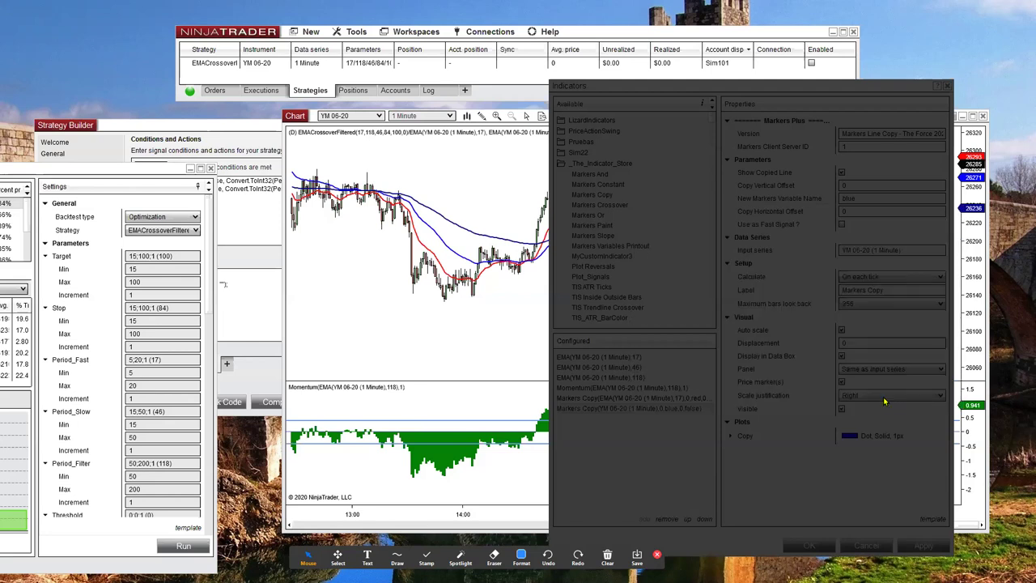
- Apply the blue Markers Copy to the chart with Show Copied Line turned off
click(922, 546)
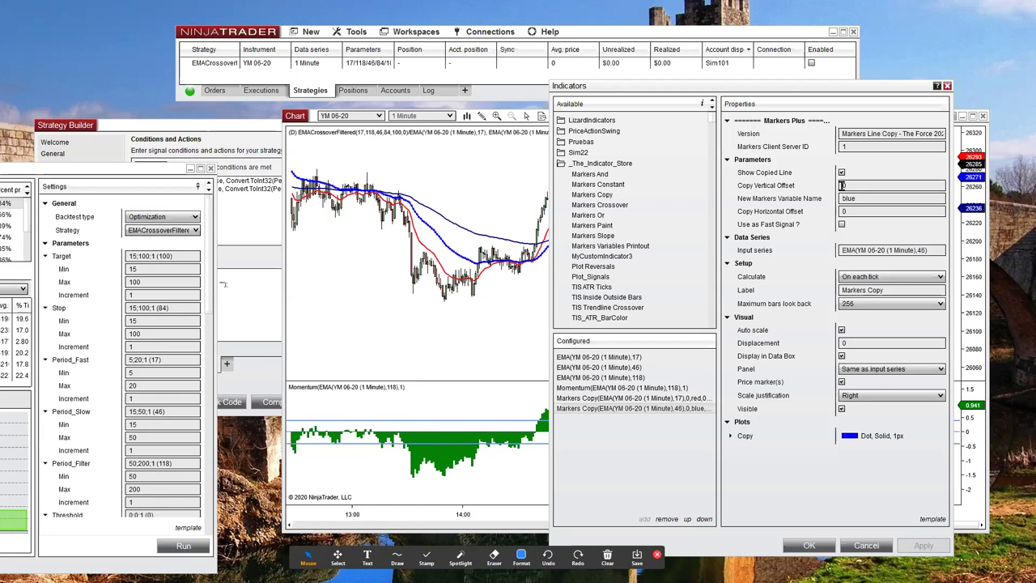
click(841, 172)
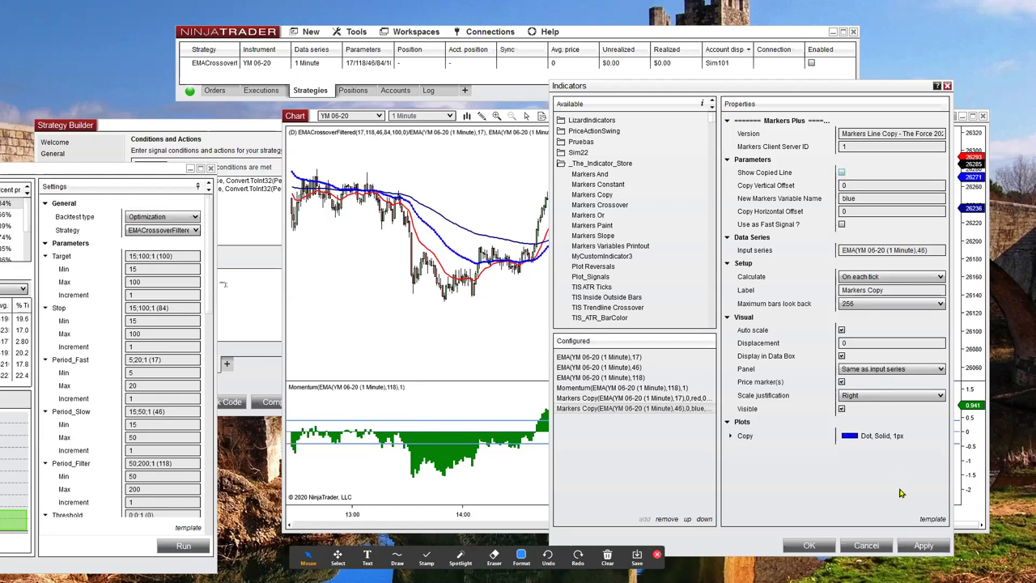
click(915, 545)
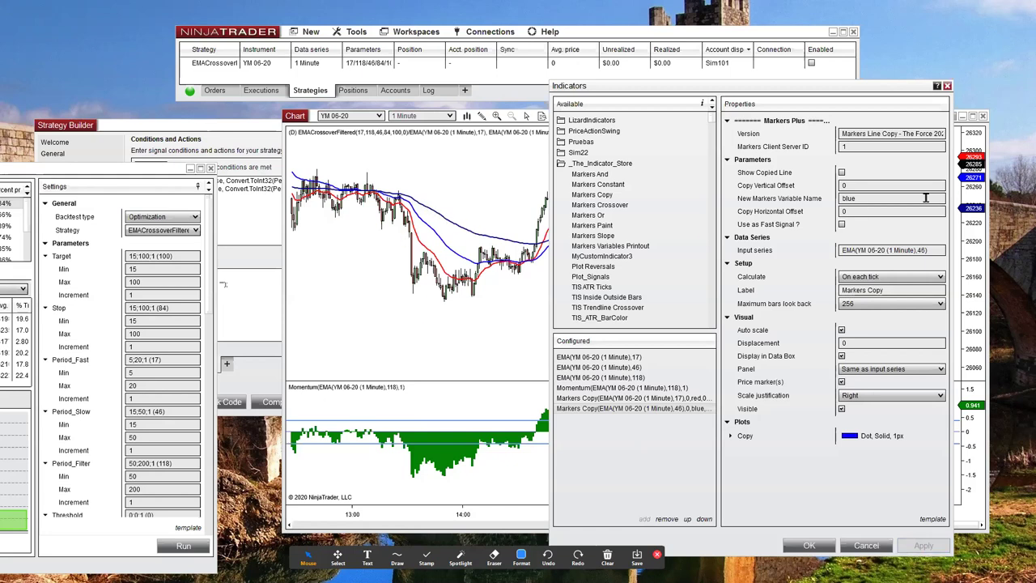
- Add a third Markers Copy indicator and set its New Markers Variable Name to black
double_click(608, 198)
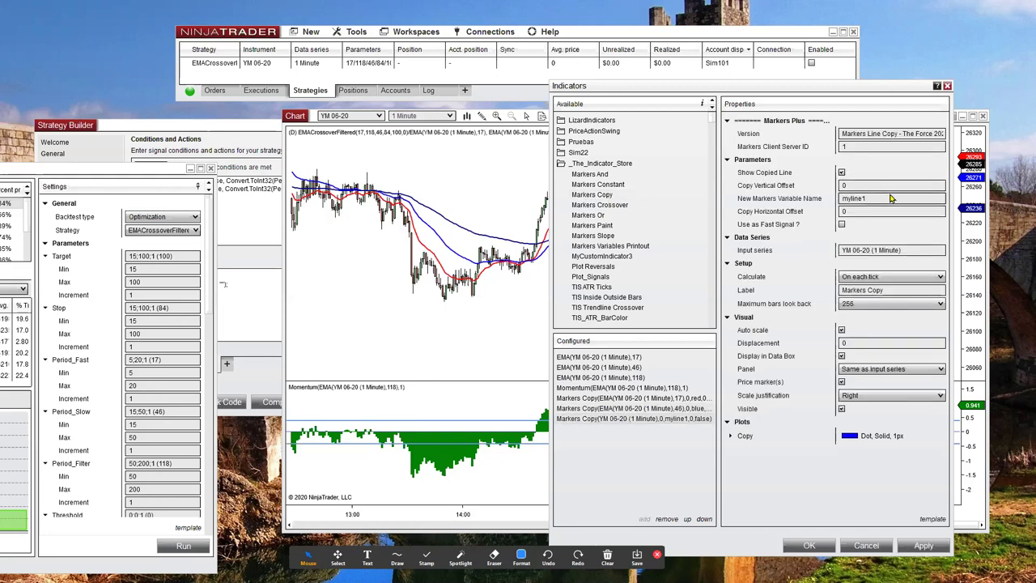
double_click(846, 198)
text(b)
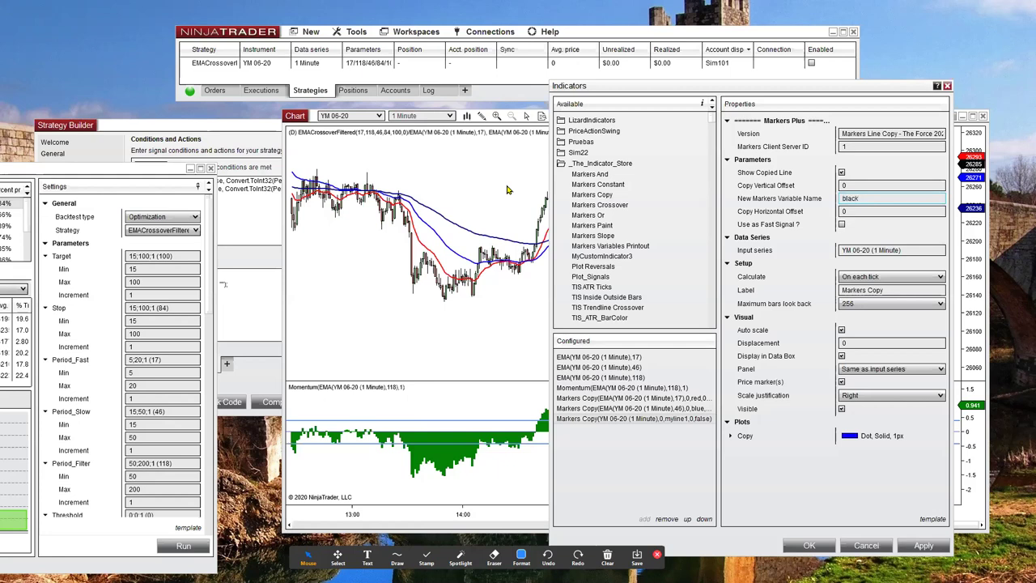
text(lack)
- Set the black Markers Copy's input series to an EMA with a period of 118
click(857, 253)
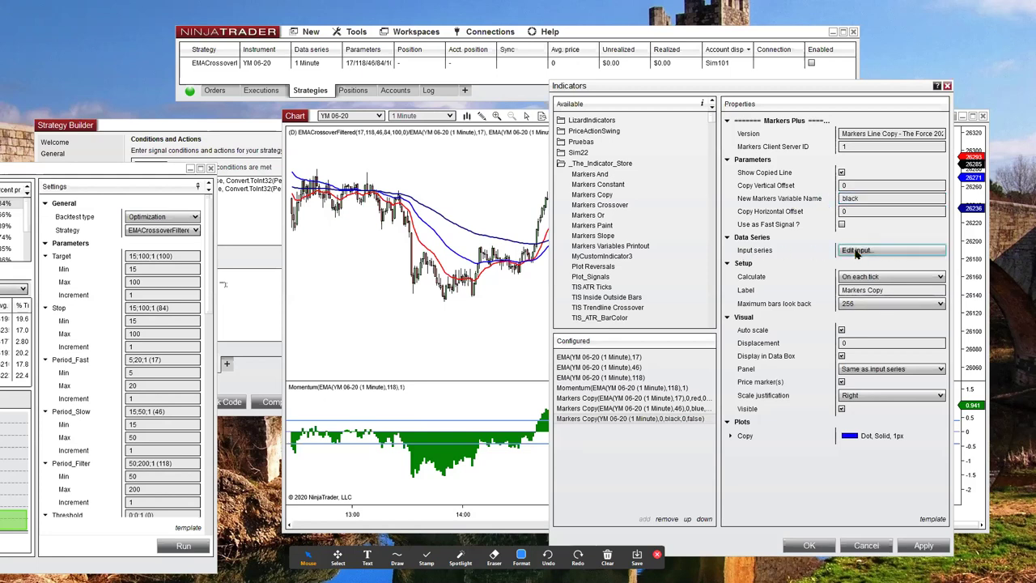
click(857, 252)
double_click(670, 246)
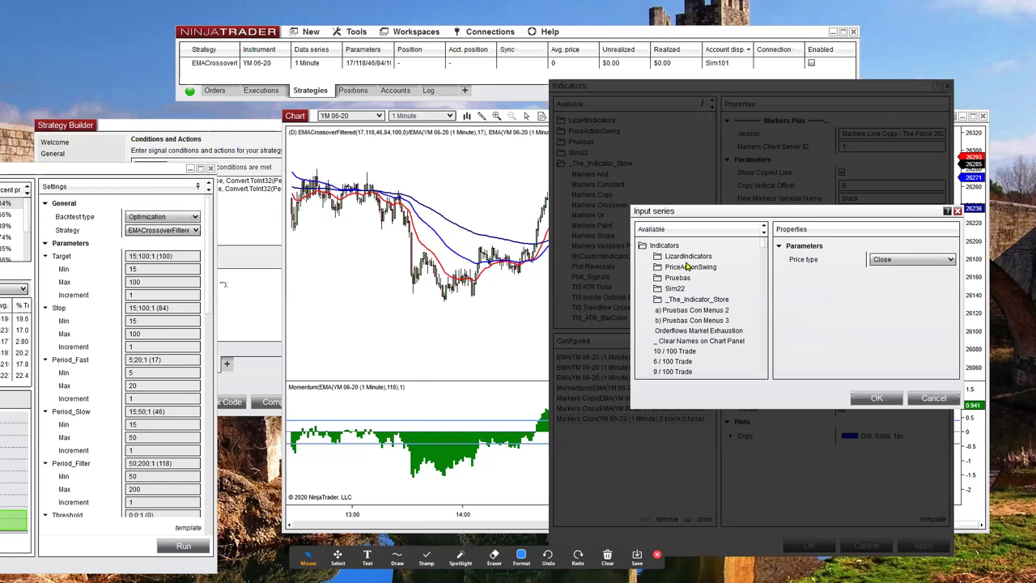
drag(764, 251, 761, 276)
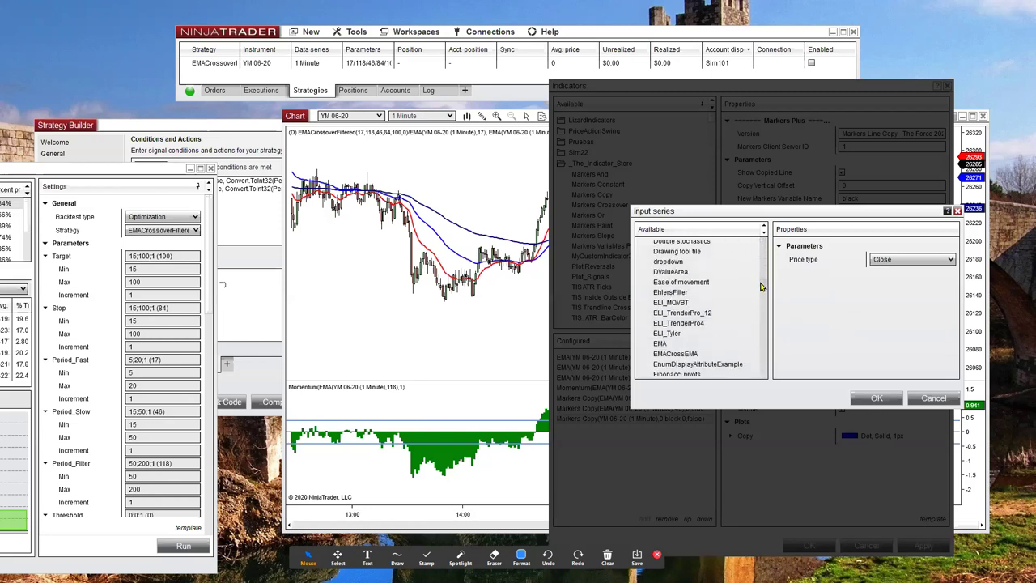
click(660, 343)
double_click(893, 258)
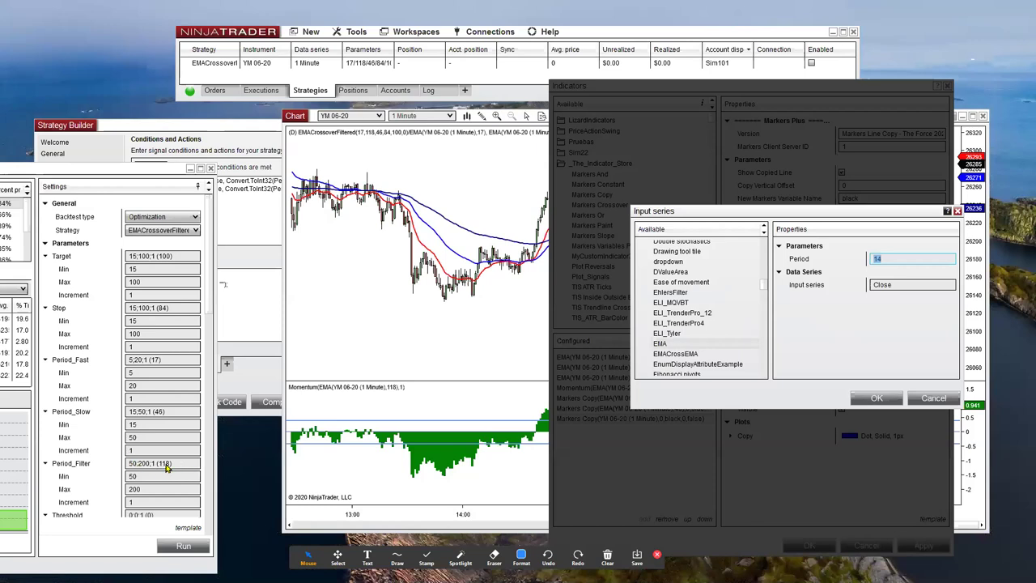
text(118)
click(888, 403)
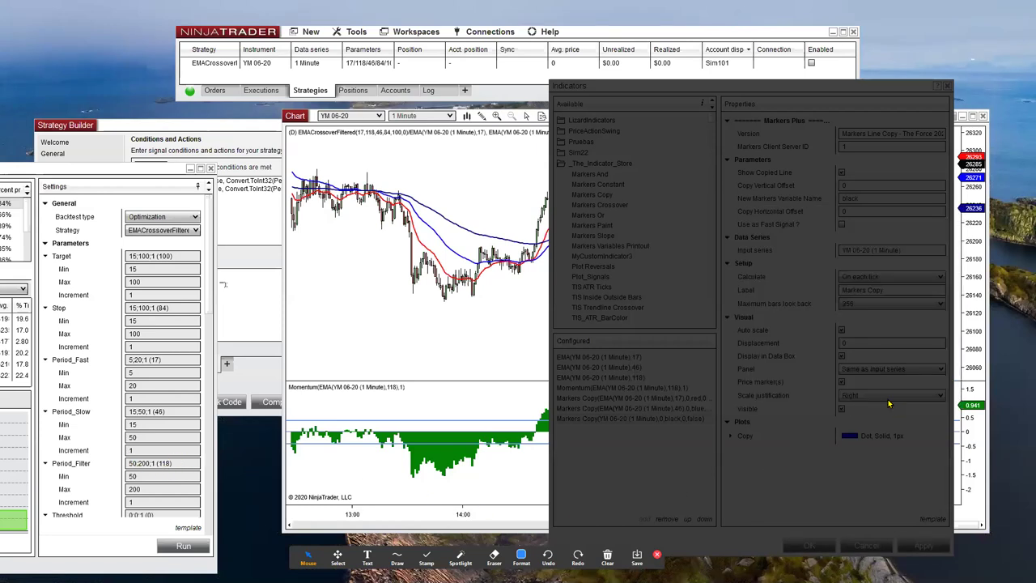
- Apply the black Markers Copy to the chart with Show Copied Line turned off and close the indicator settings
click(923, 544)
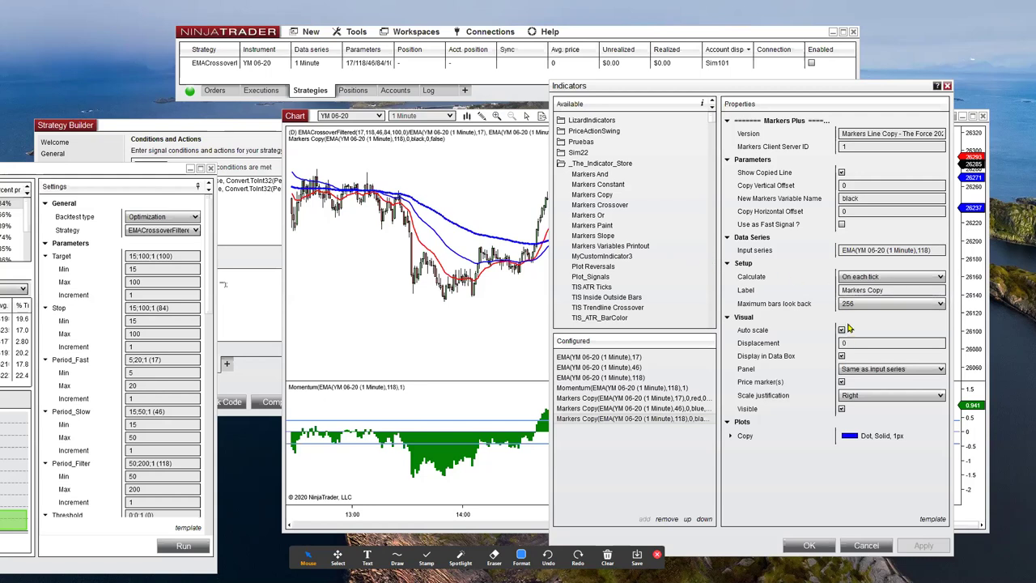
click(842, 173)
click(922, 547)
click(793, 546)
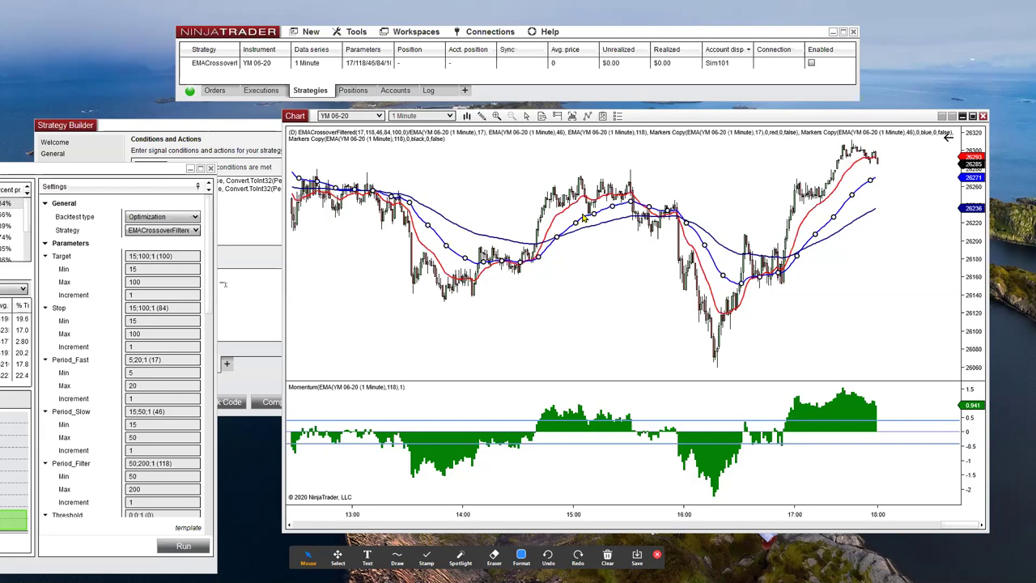
- Add a Markers Crossover indicator from the _The_Indicator_Store folder to the YM 06-20 chart
right_click(589, 261)
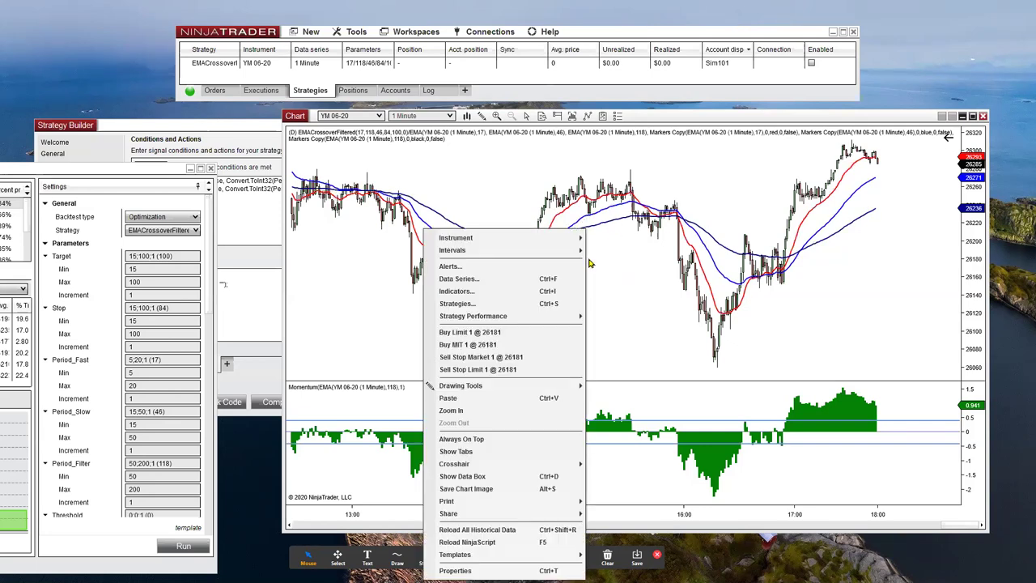
click(476, 304)
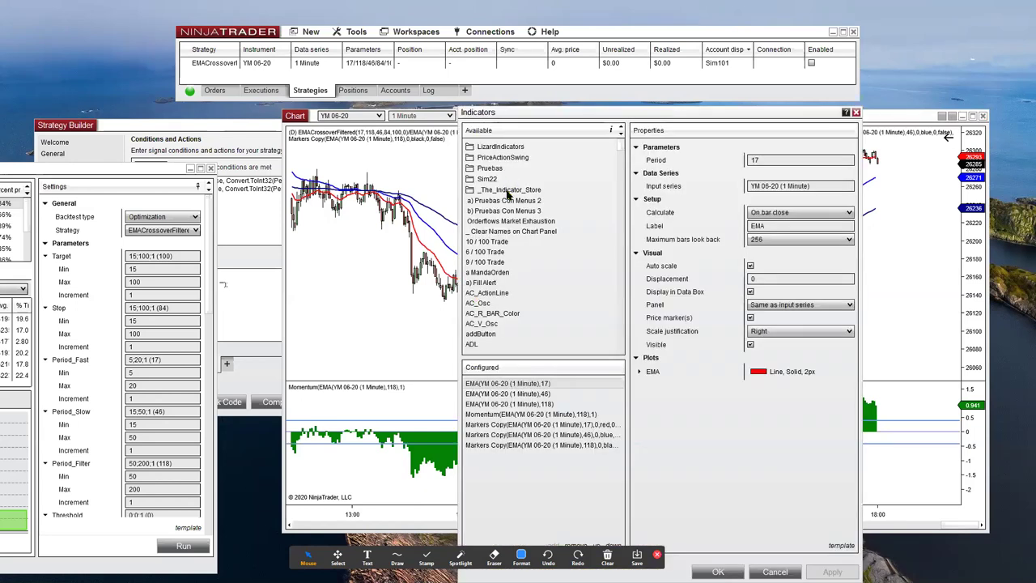
double_click(506, 190)
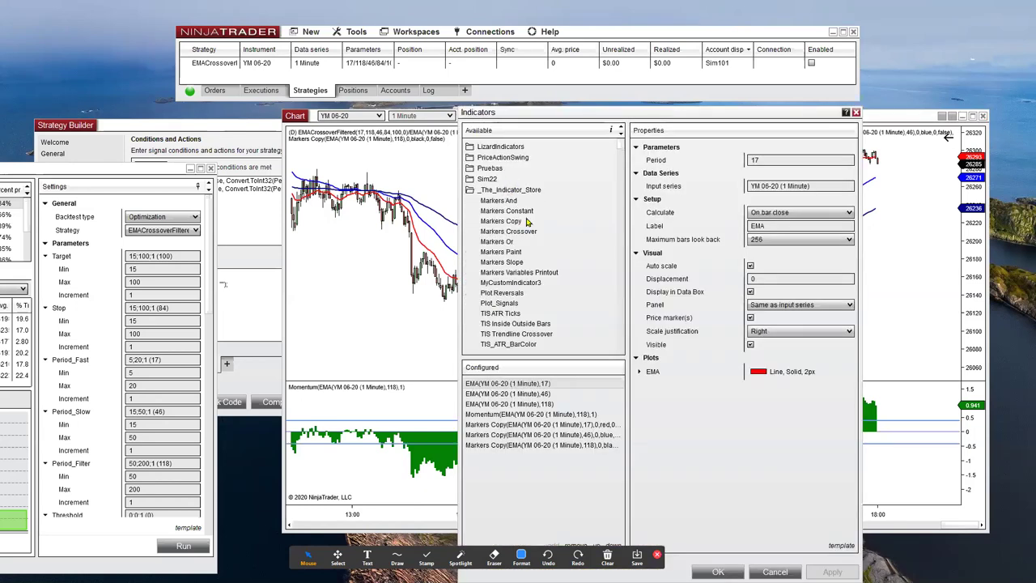
double_click(508, 232)
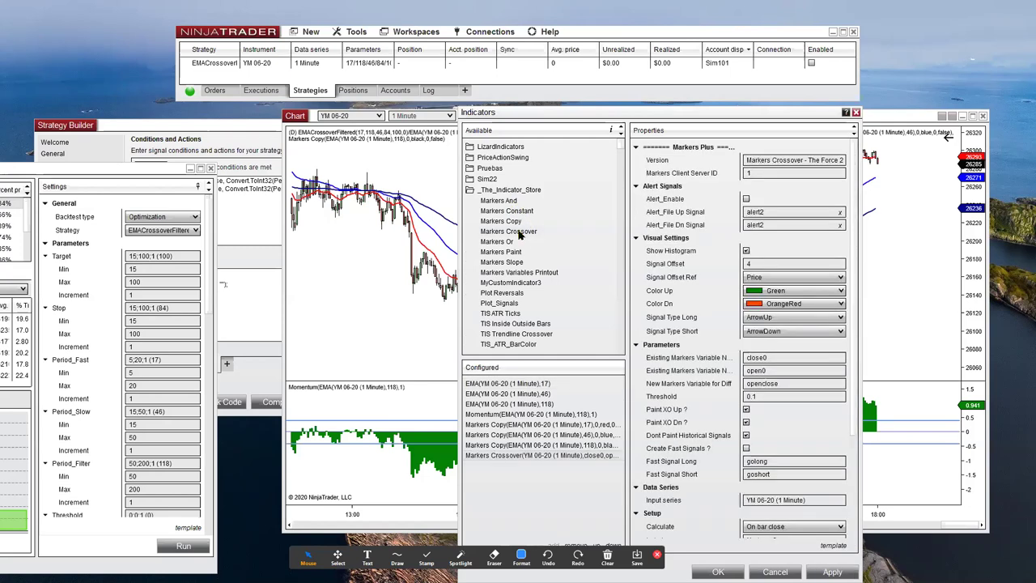
- Set the Markers Crossover's existing variables to red and blue and its new difference variable to result
drag(789, 358, 663, 358)
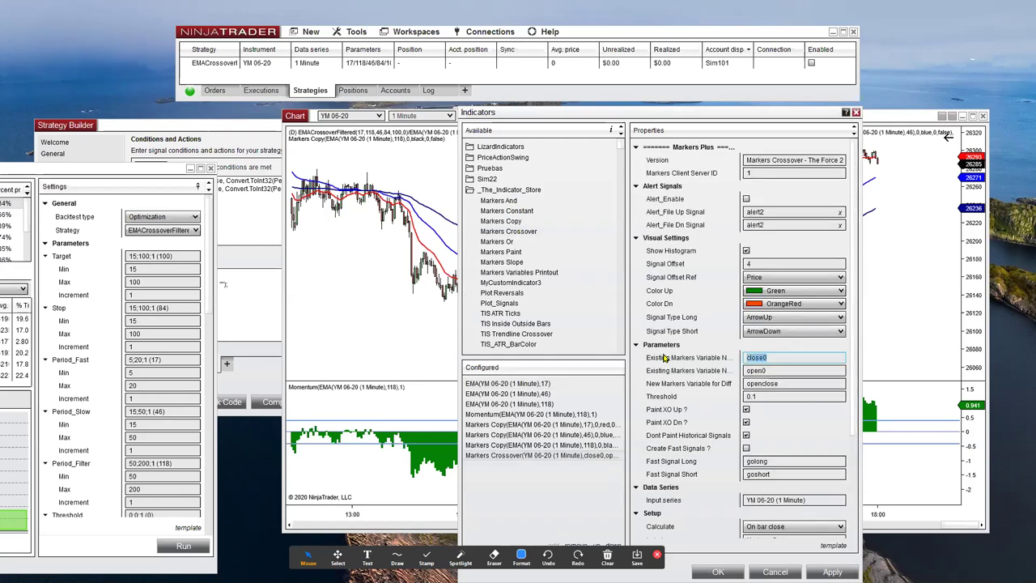
text(red)
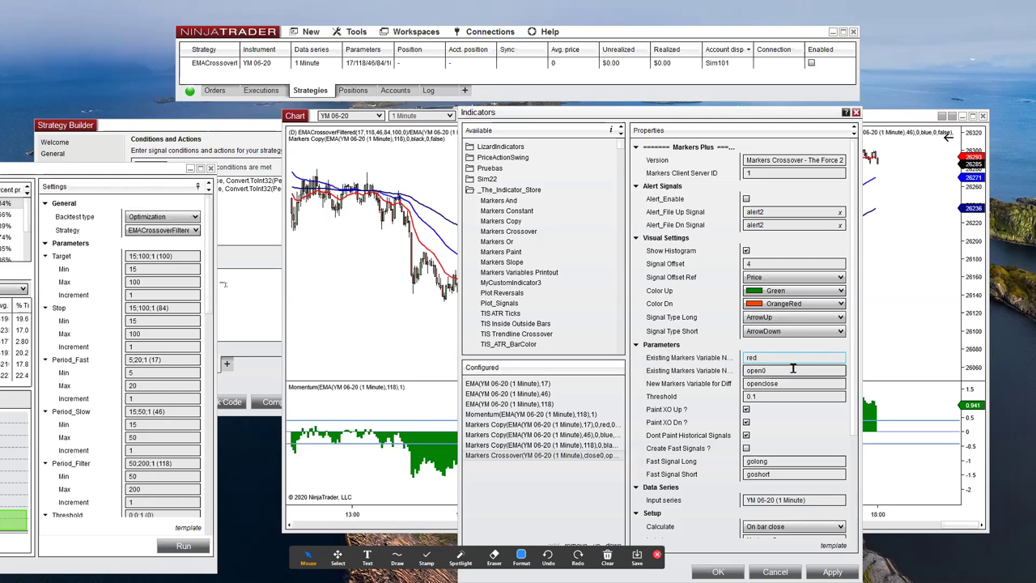
drag(790, 369, 614, 366)
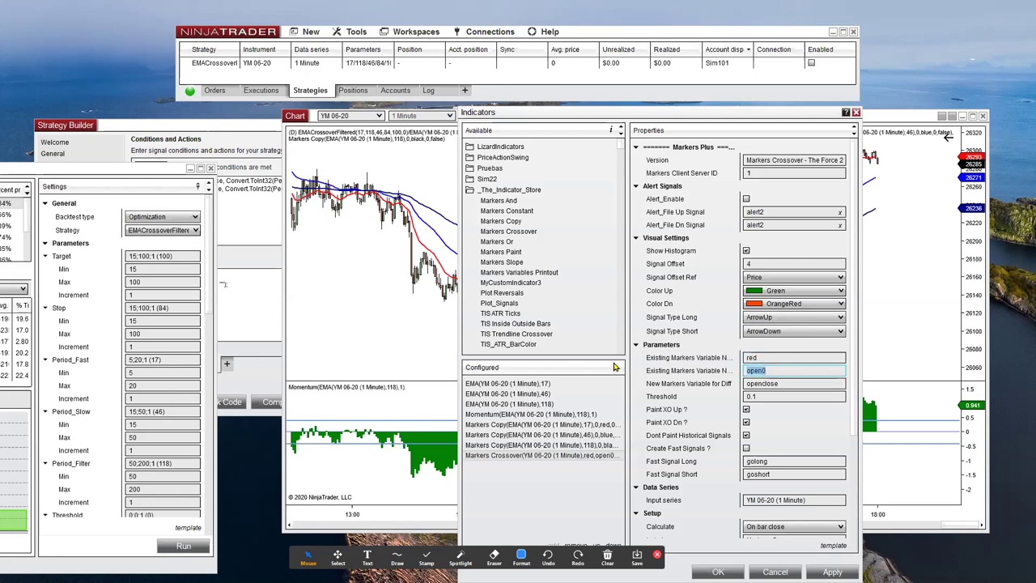
text(blue)
drag(797, 387, 424, 536)
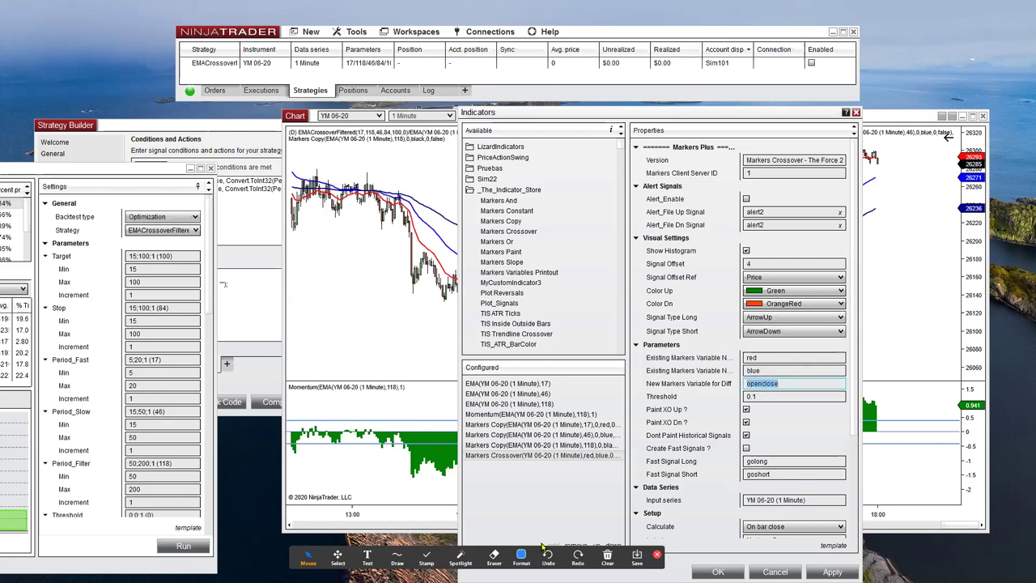
text(result)
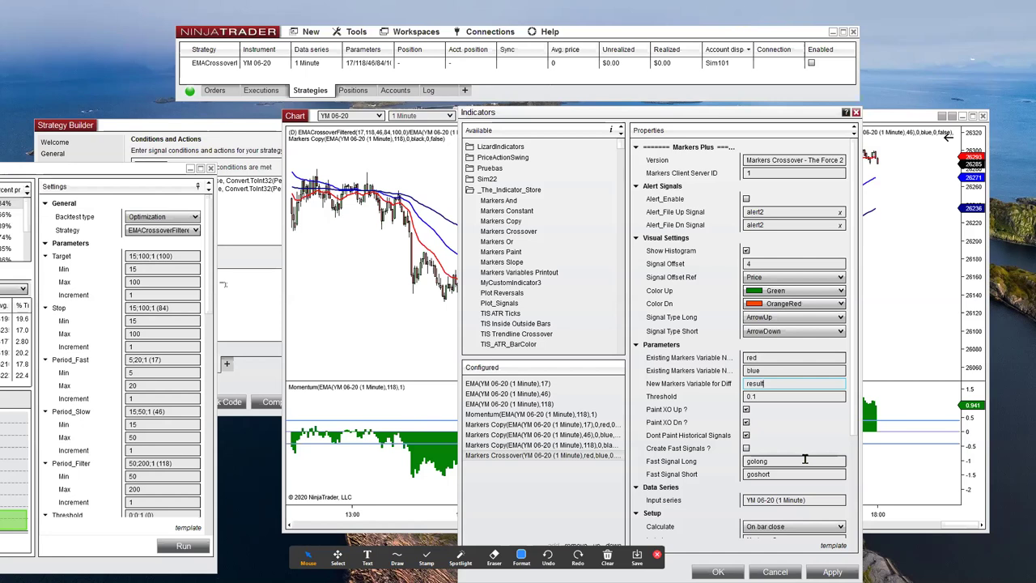
- Turn off Dont Paint Historical Signals for the Markers Crossover, apply it, and check the signals on the chart
click(746, 436)
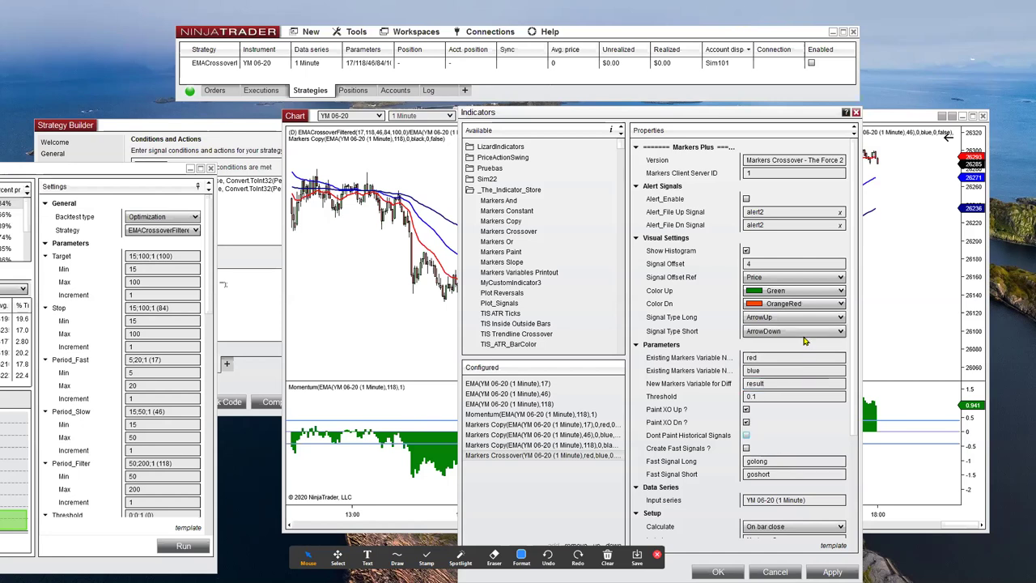
click(925, 496)
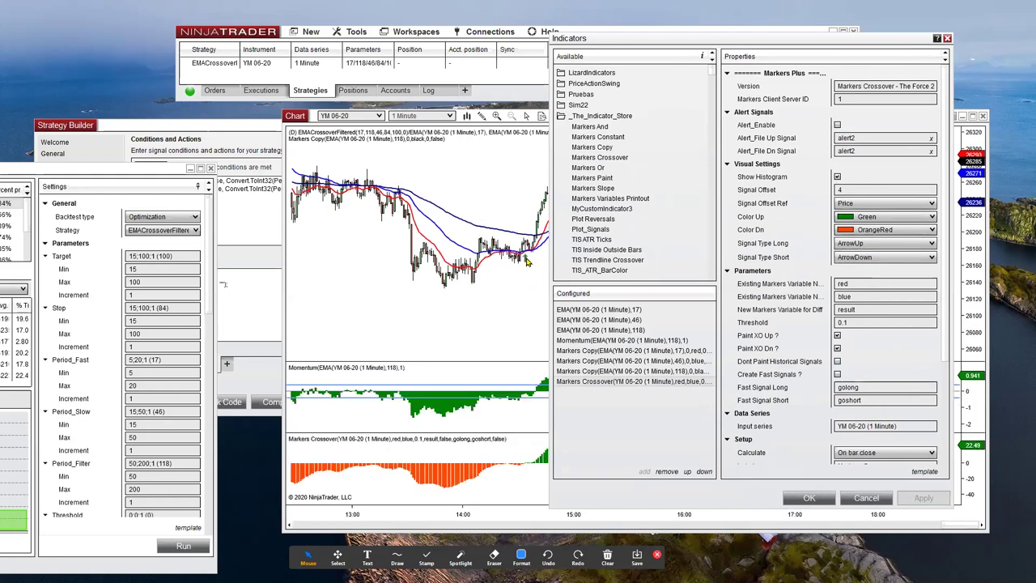
drag(593, 46, 574, 368)
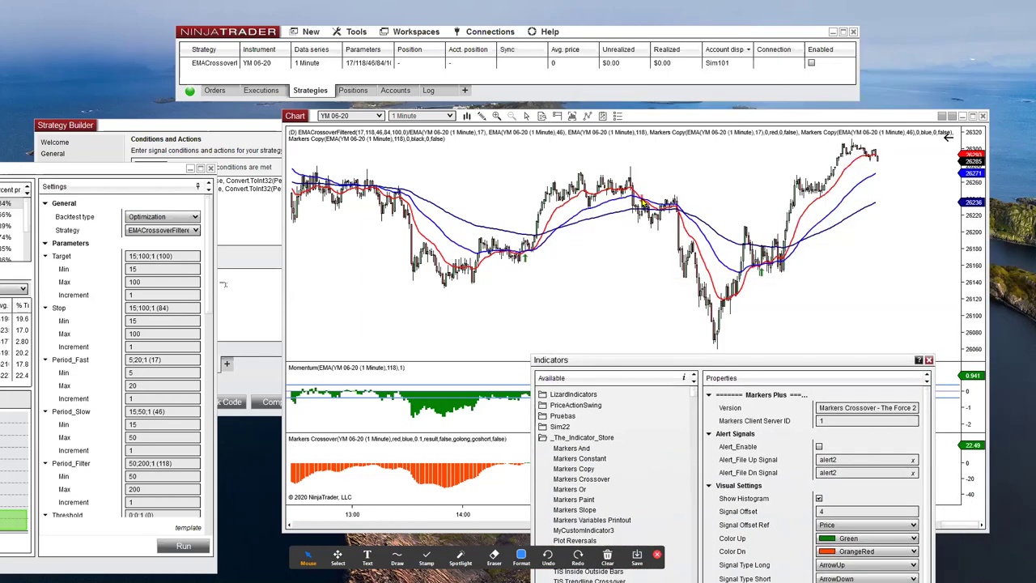
drag(753, 361, 743, 87)
- Set the Markers Crossover's long and short signal types to VerticalLine and apply the change to the chart
click(843, 292)
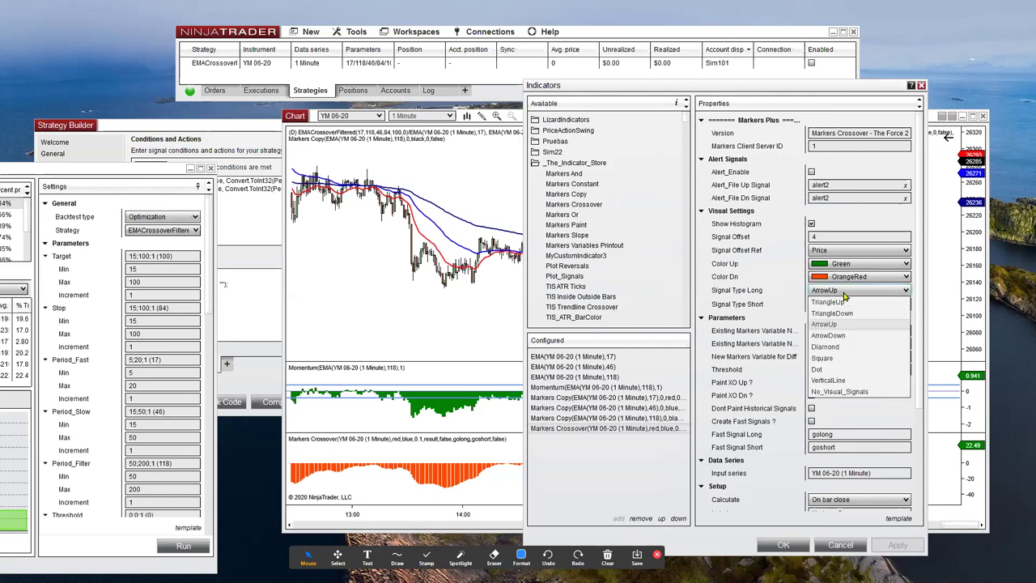
click(847, 380)
click(848, 305)
click(846, 393)
click(898, 545)
drag(682, 89, 791, 103)
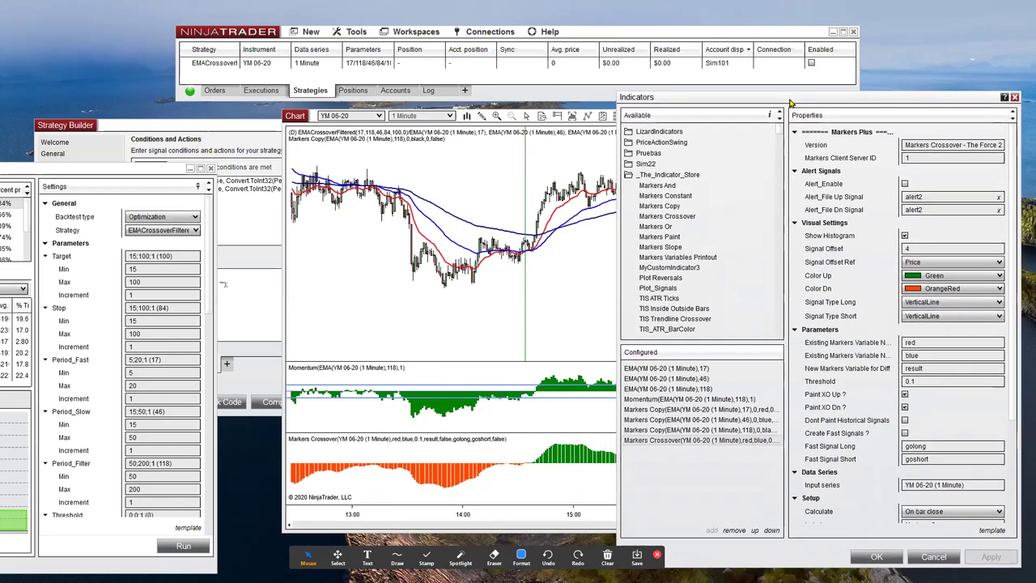
- Try a threshold of 0.5 on the Markers Crossover and check its signals on the chart
click(965, 380)
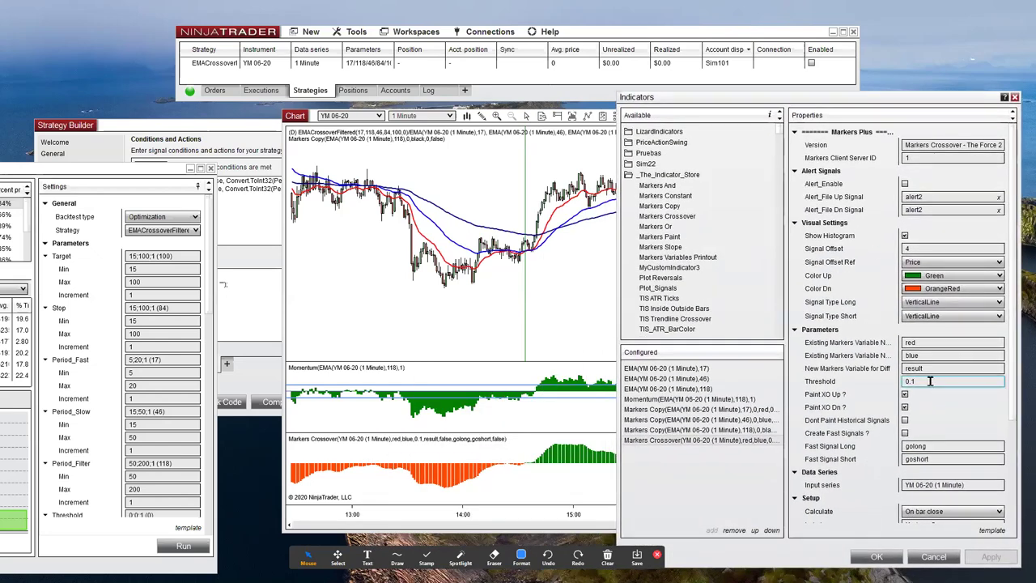
key(BackSpace)
text(5)
key(Return)
drag(794, 100, 781, 212)
drag(777, 154, 758, 77)
- Set the Markers Crossover's threshold to 0, apply it, check the signal lines, and close the indicator settings
click(896, 359)
key(BackSpace)
key(BackSpace)
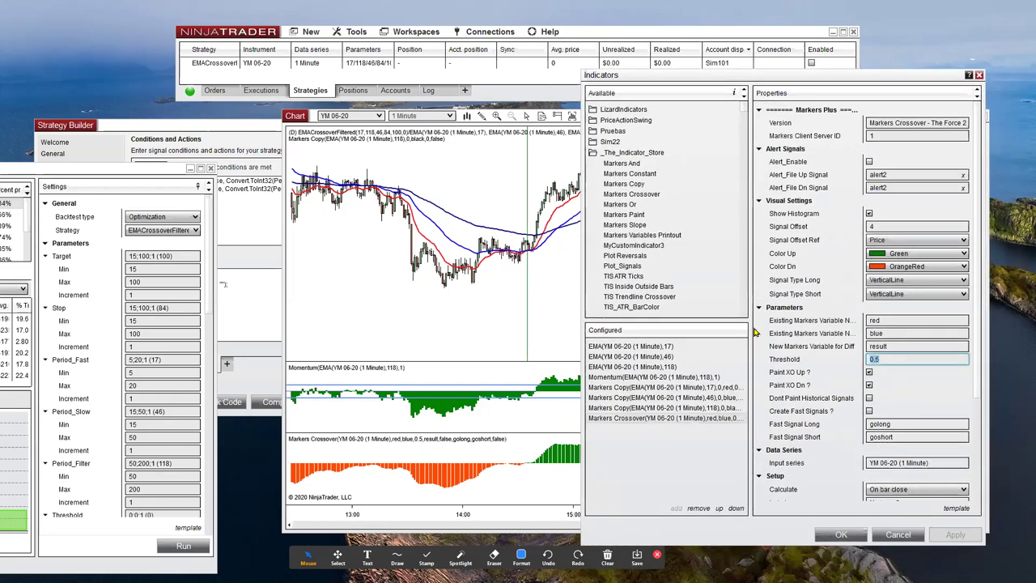
click(955, 536)
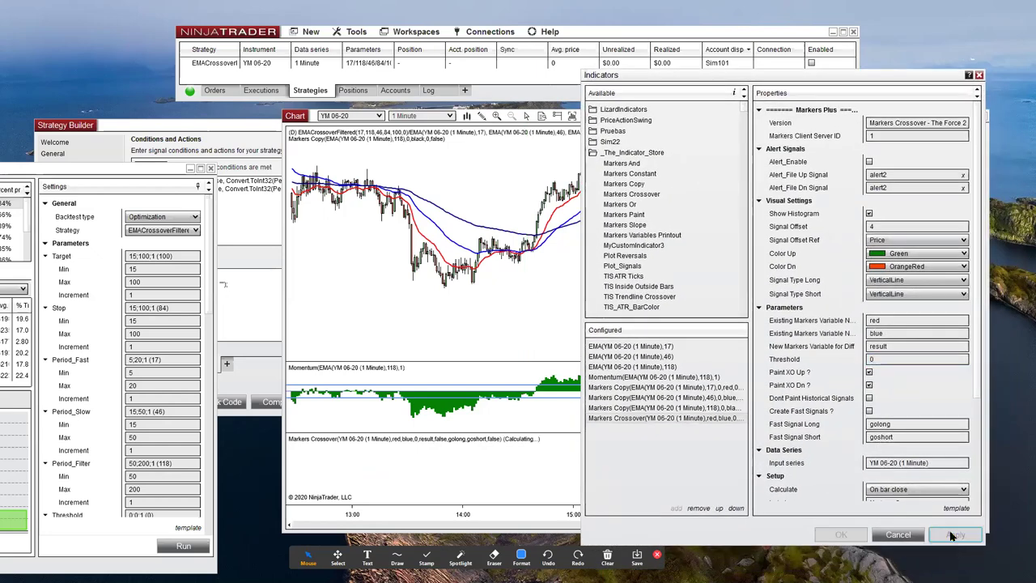
drag(829, 76, 765, 348)
drag(739, 420, 798, 101)
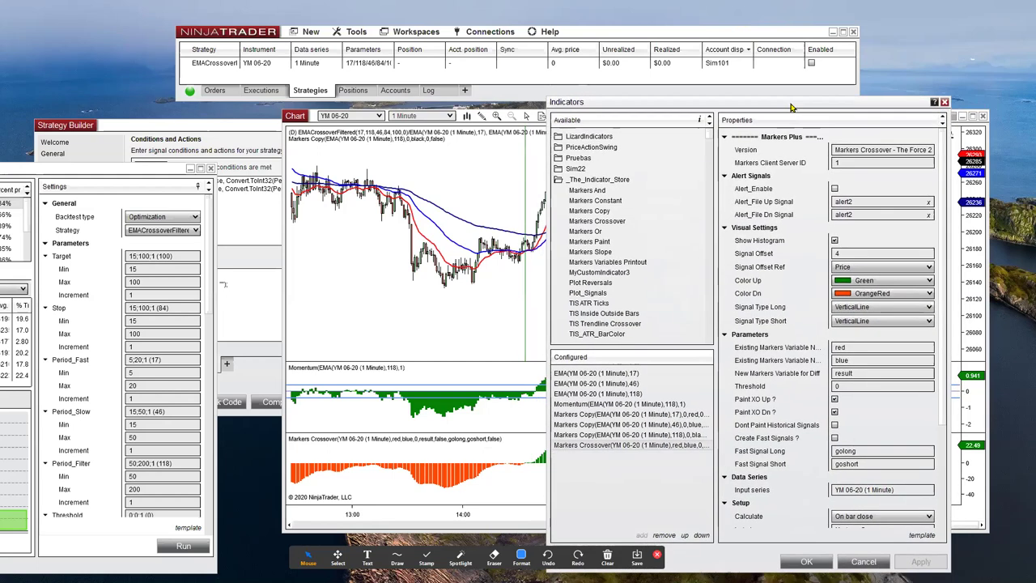
click(944, 102)
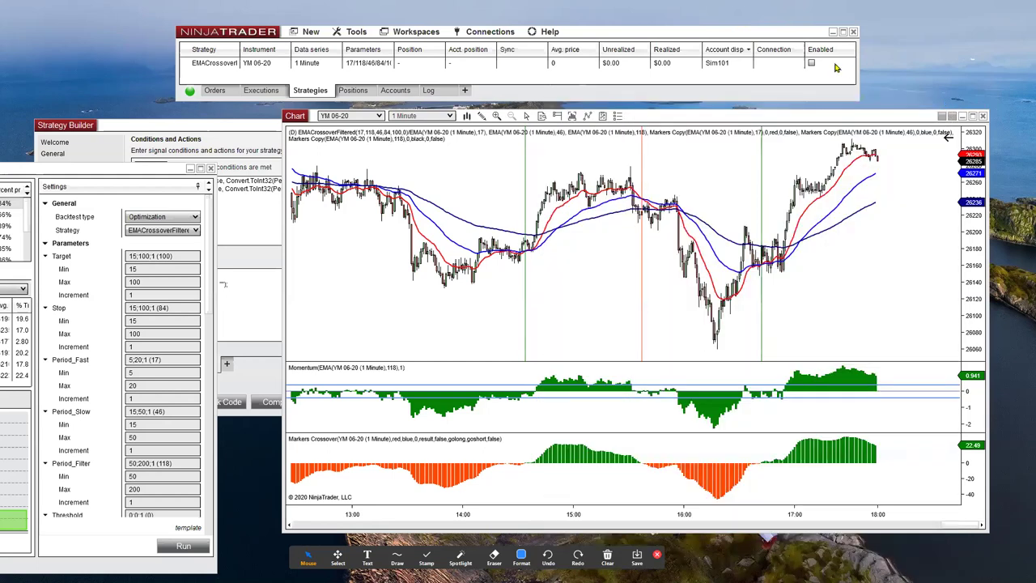
- Enable the EMACrossoverFiltered strategy and compare its trades with the crossover signal lines on the chart
click(811, 63)
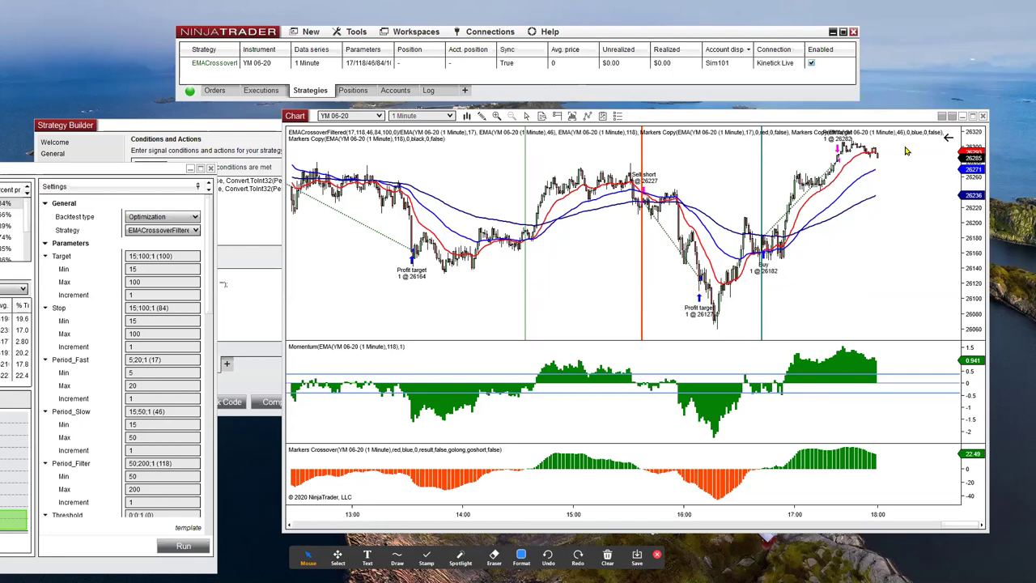
drag(422, 302, 526, 326)
drag(457, 251, 391, 290)
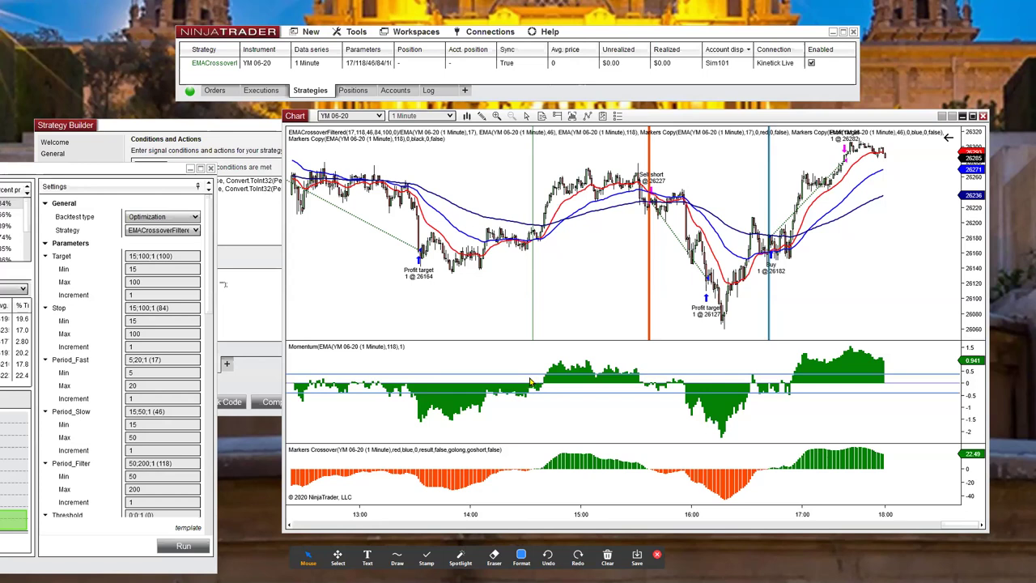
- Add the Markers Plus - The Force strategy from the _The_Indicator_Store_ folder to the chart's configured strategies
right_click(498, 173)
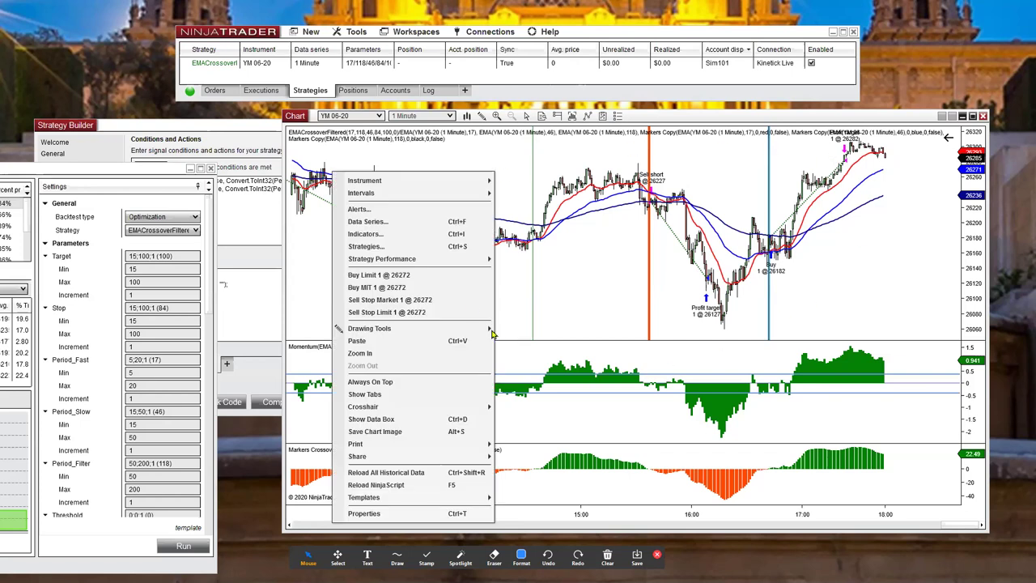
key(Escape)
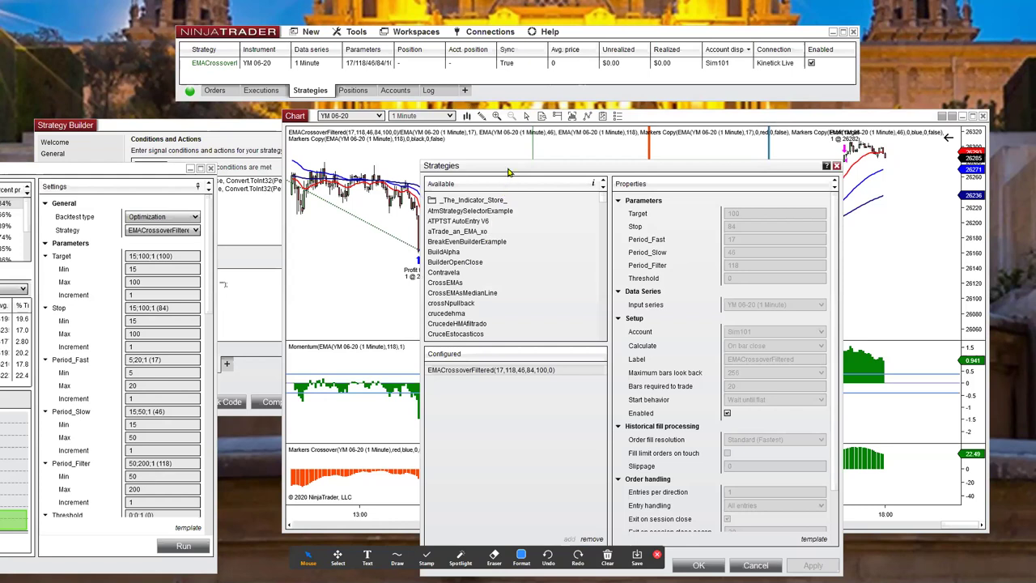
drag(511, 169, 559, 85)
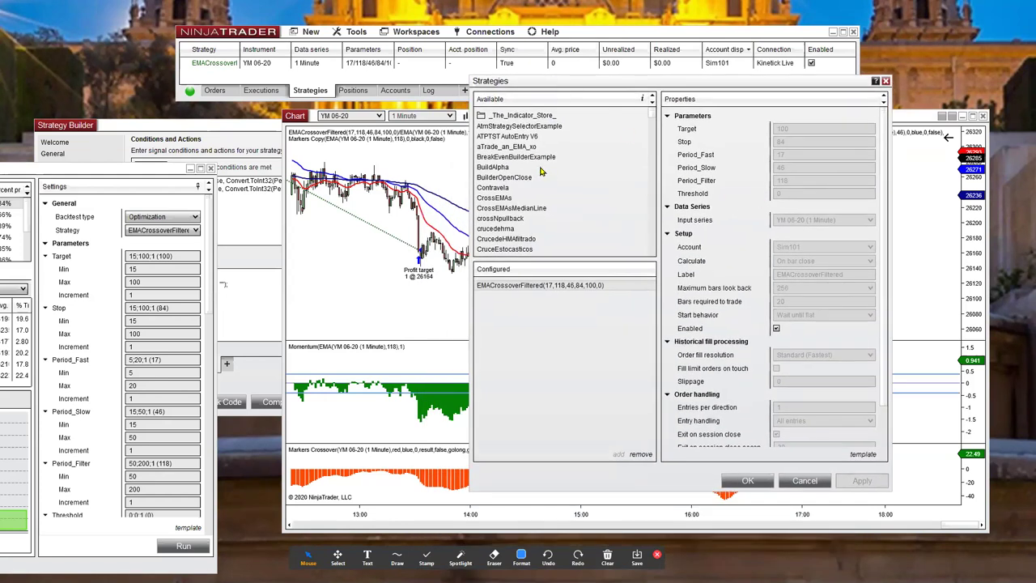
click(531, 117)
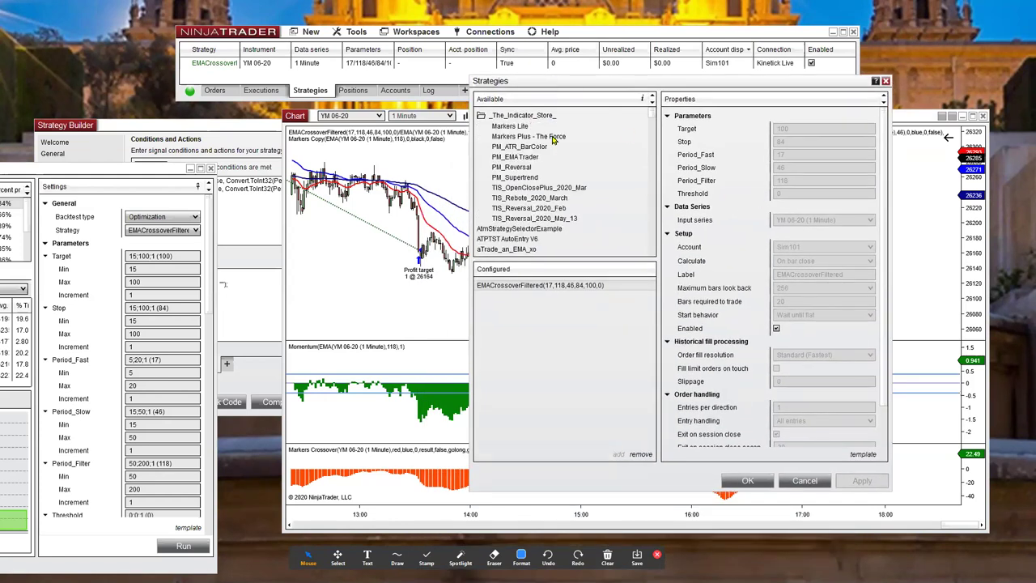
double_click(554, 137)
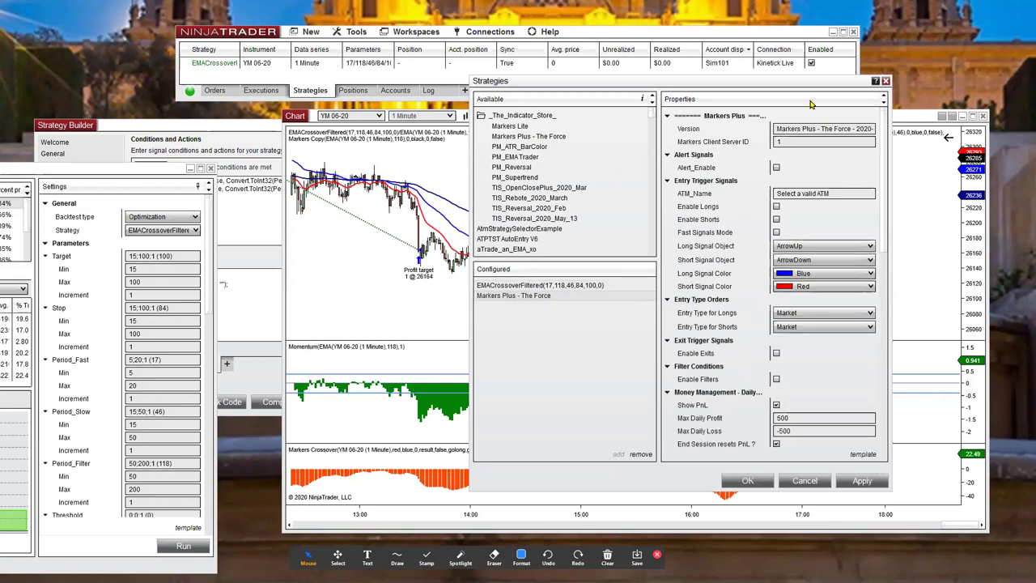
- Set the Markers Plus strategy's long and short signal objects to VerticalLine and its long signal color to Green
drag(805, 85, 376, 144)
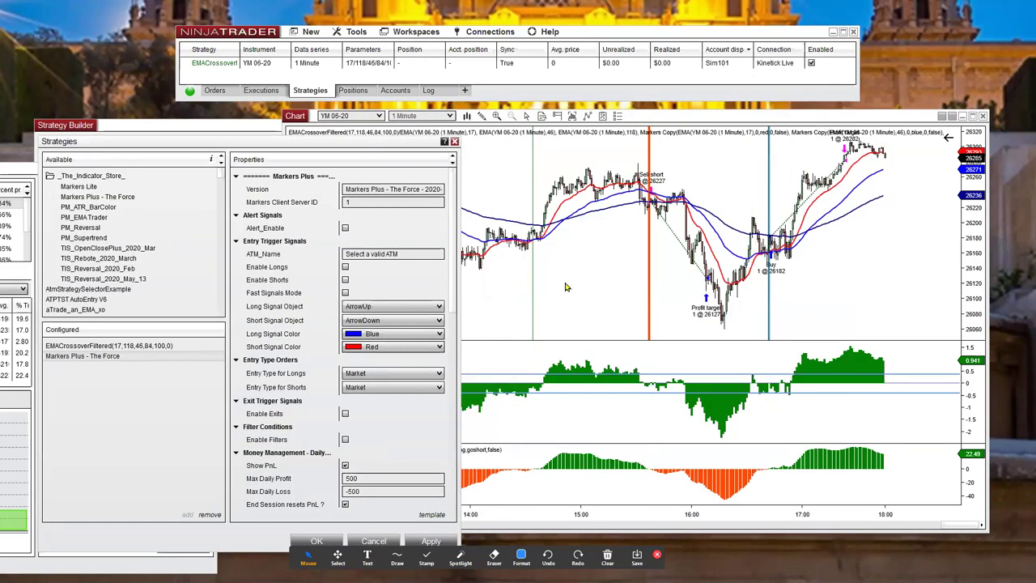
click(376, 307)
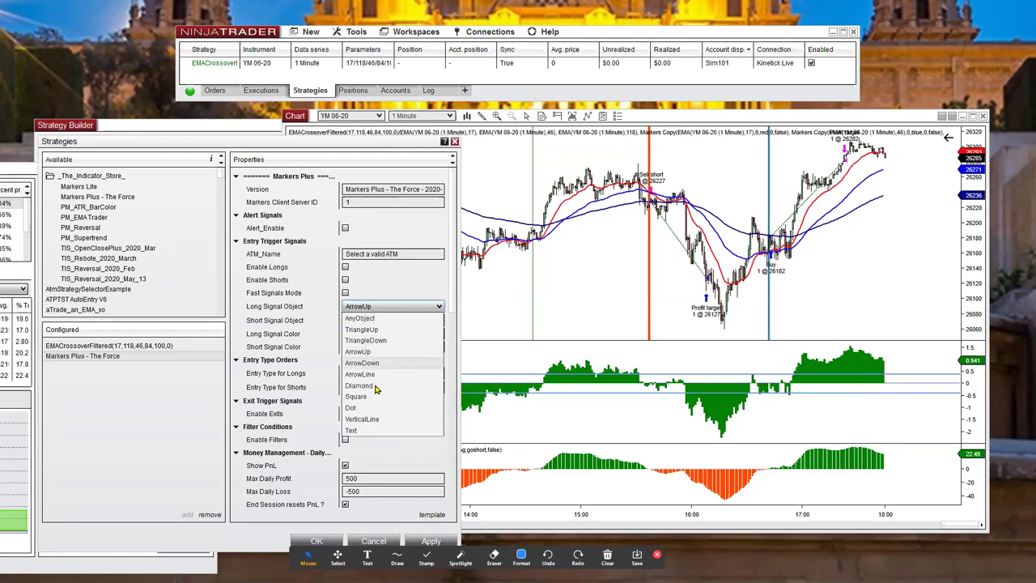
click(377, 420)
click(376, 322)
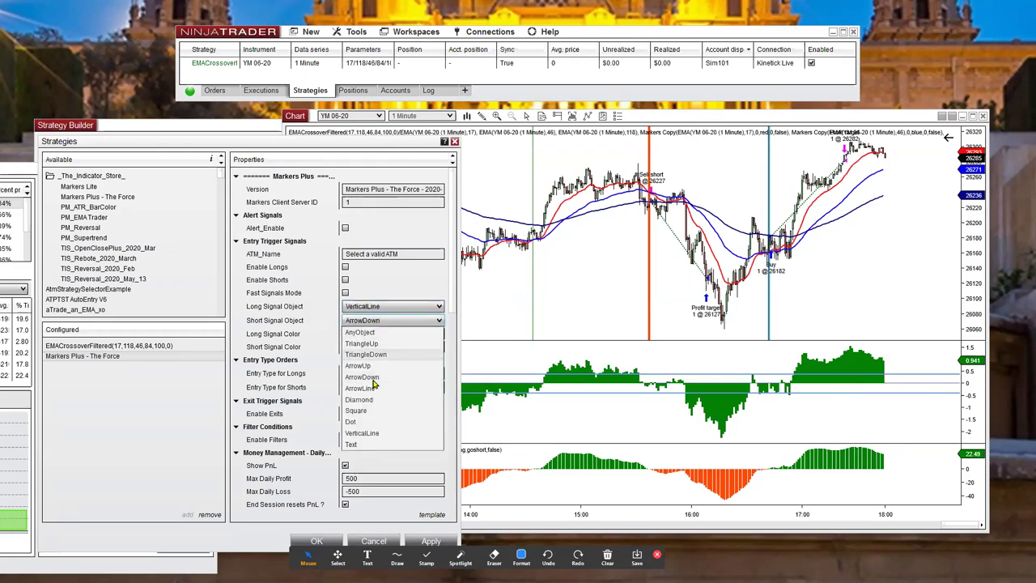
click(372, 433)
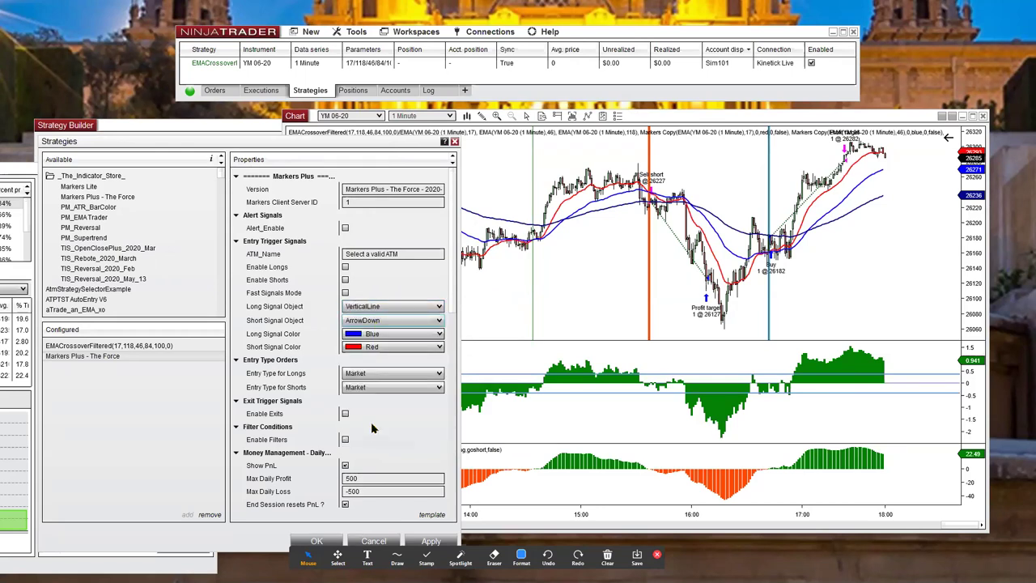
click(373, 334)
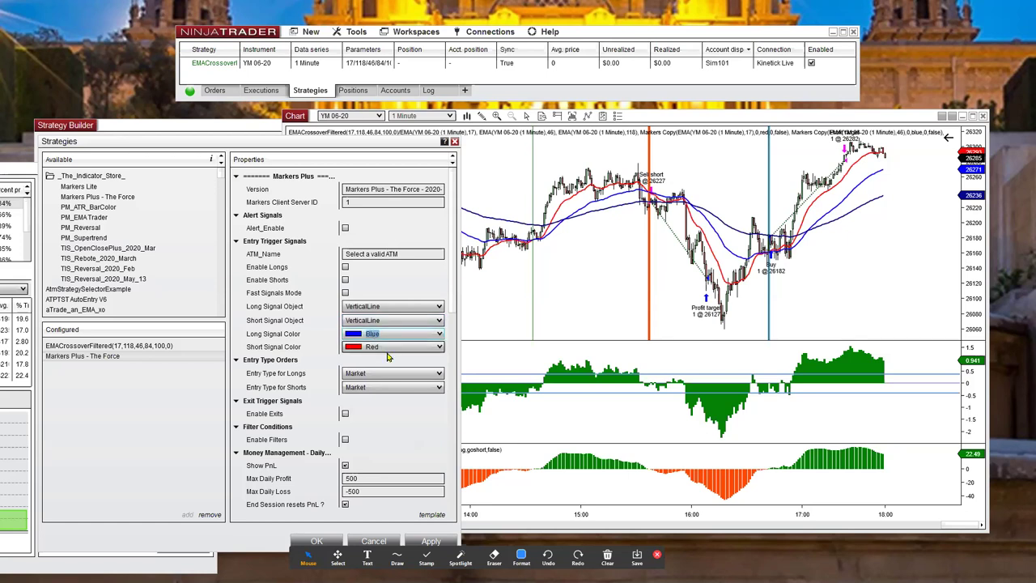
text(green)
key(Return)
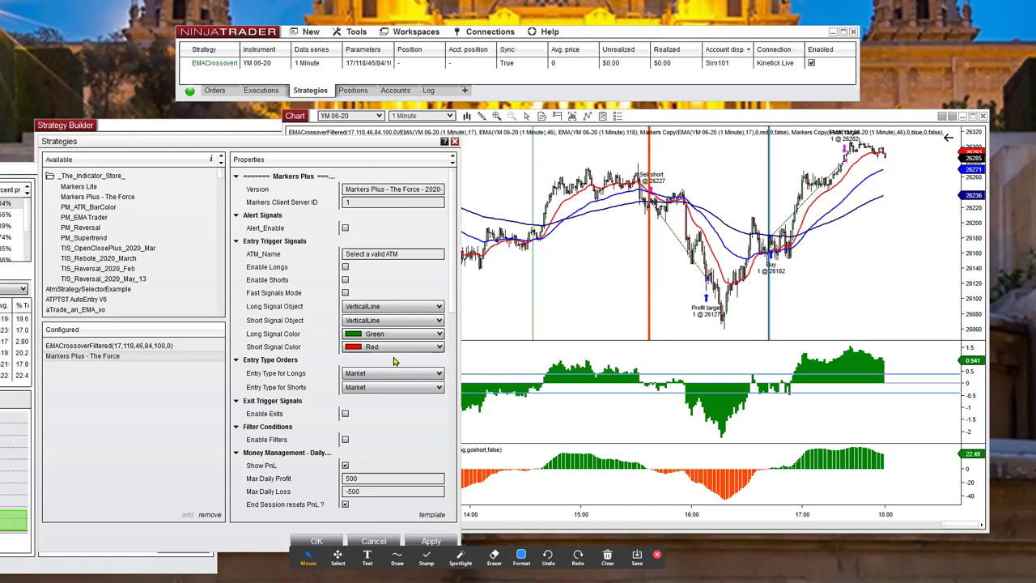
- Enable the strategy's filters, set the long filter condition to black > black[1], and copy that condition's text
click(344, 441)
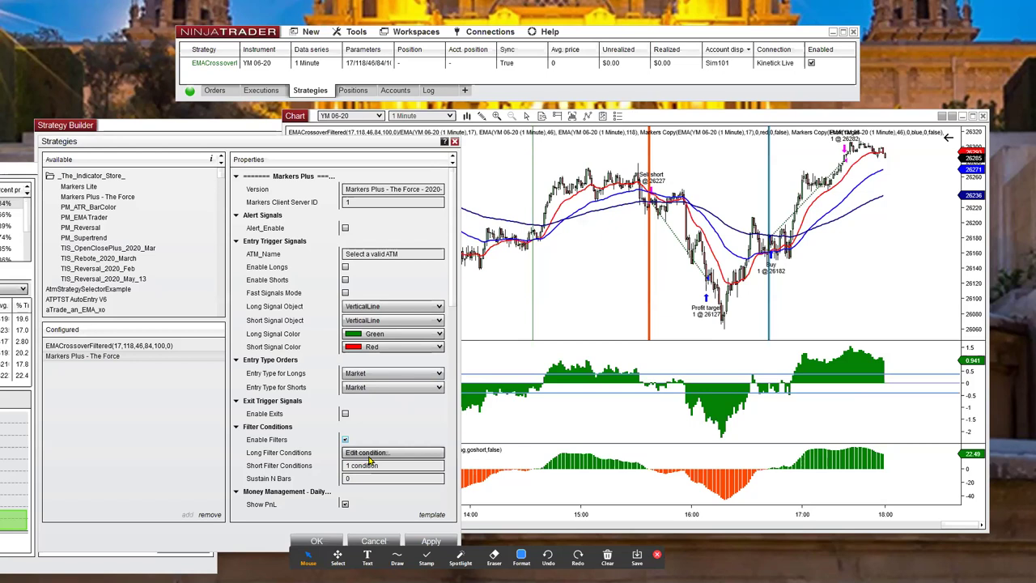
click(369, 453)
click(421, 255)
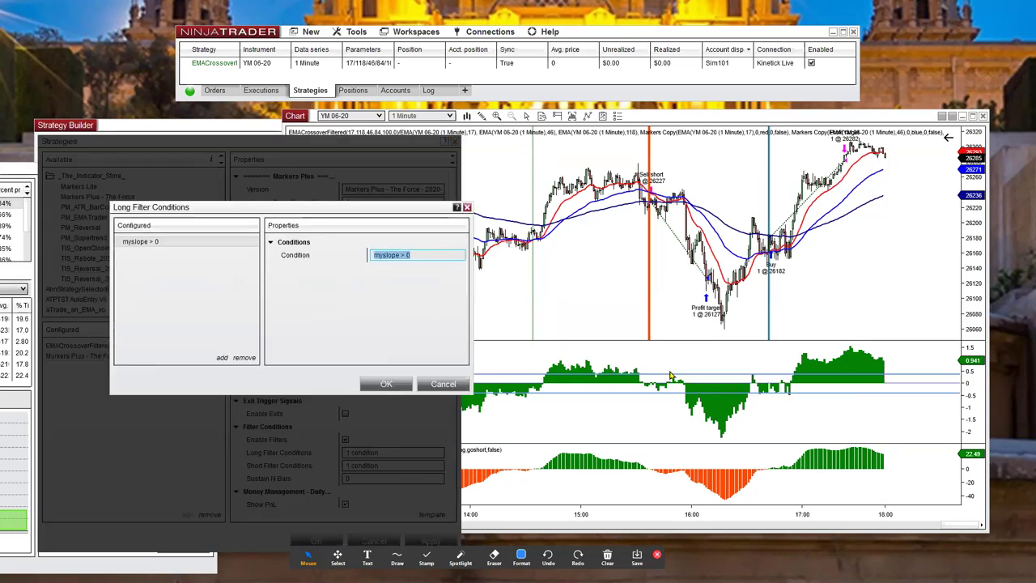
text(black > black[1)
click(185, 312)
click(436, 254)
triple_click(388, 256)
right_click(389, 257)
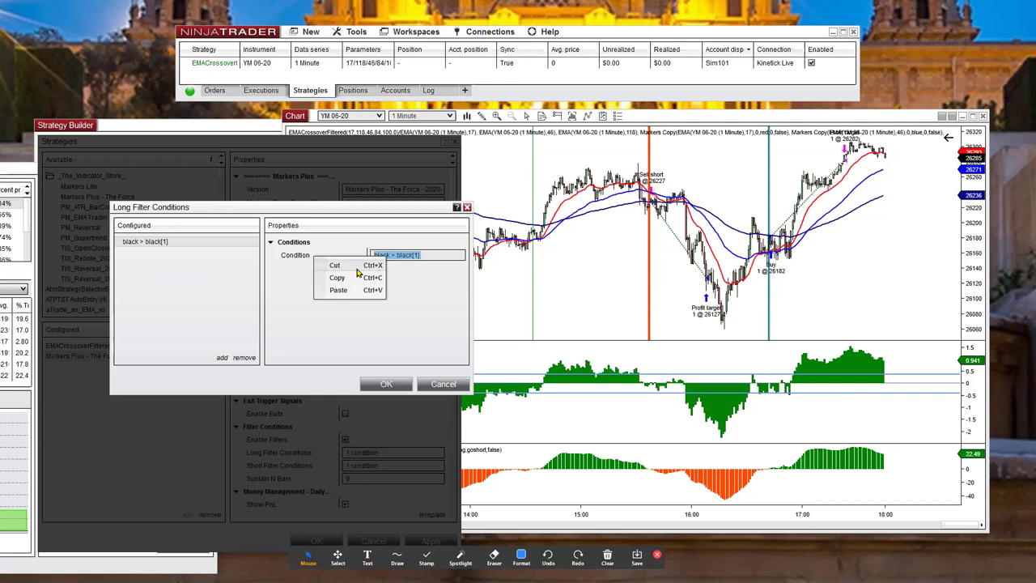
click(351, 279)
click(386, 384)
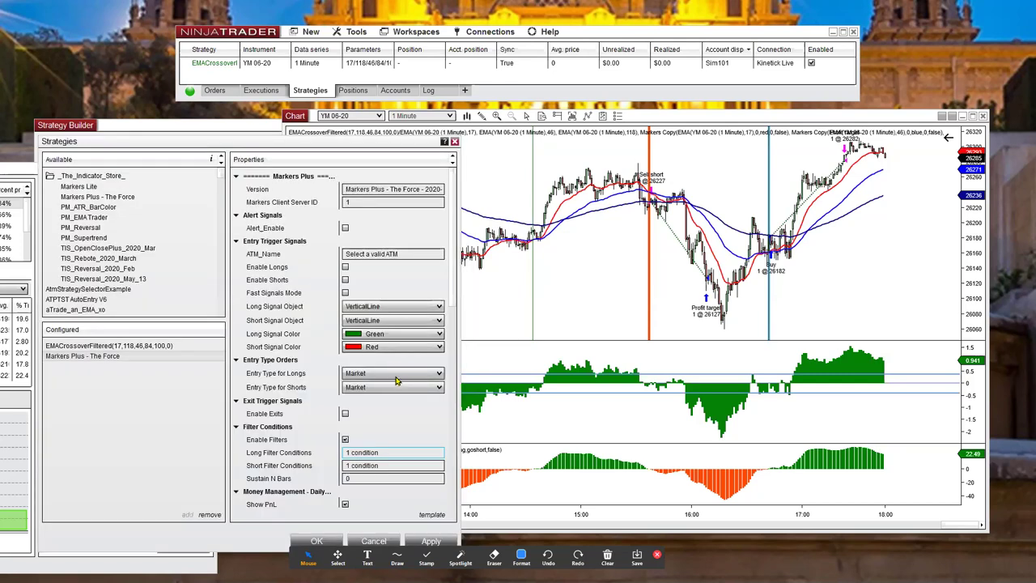
- Set the short filter condition to black < black[1] and confirm the Markers Plus strategy settings
click(364, 466)
click(430, 255)
click(380, 254)
right_click(387, 255)
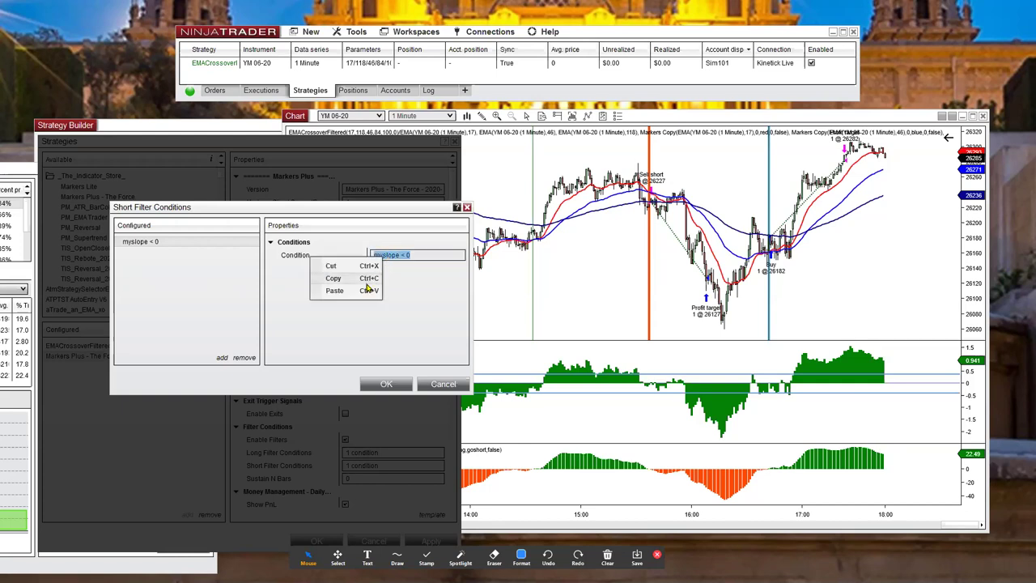
click(370, 292)
double_click(390, 255)
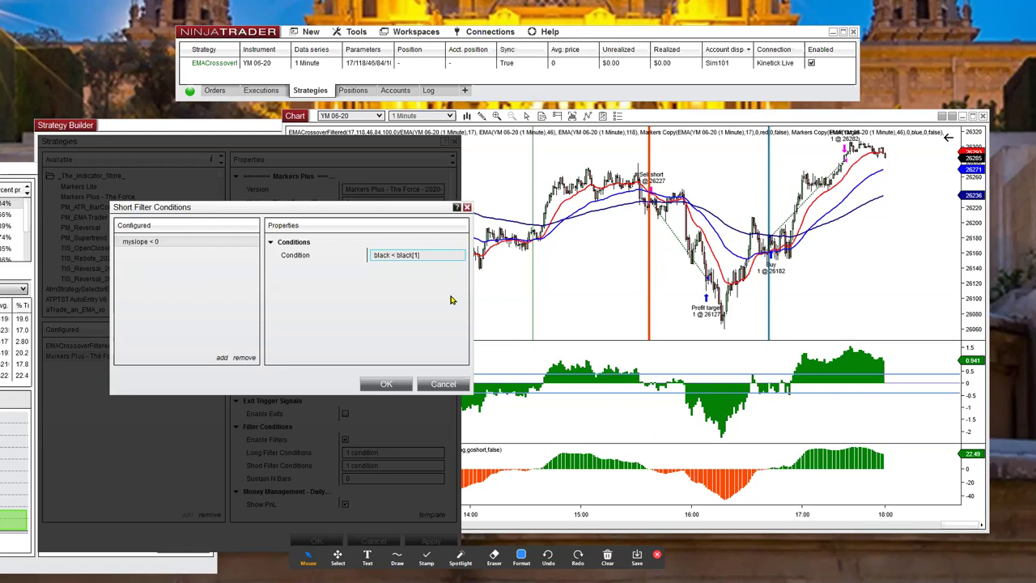
click(213, 306)
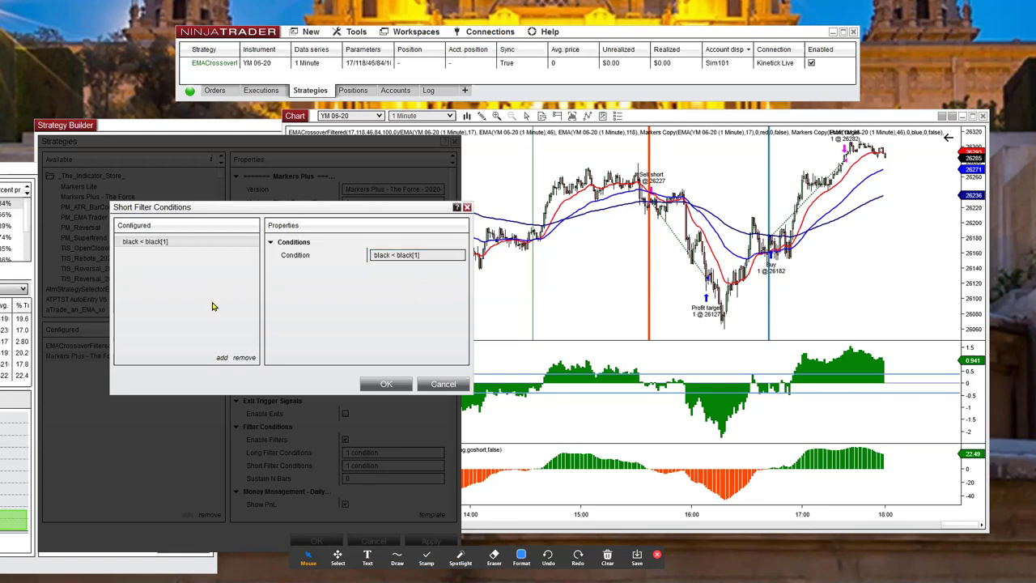
click(385, 384)
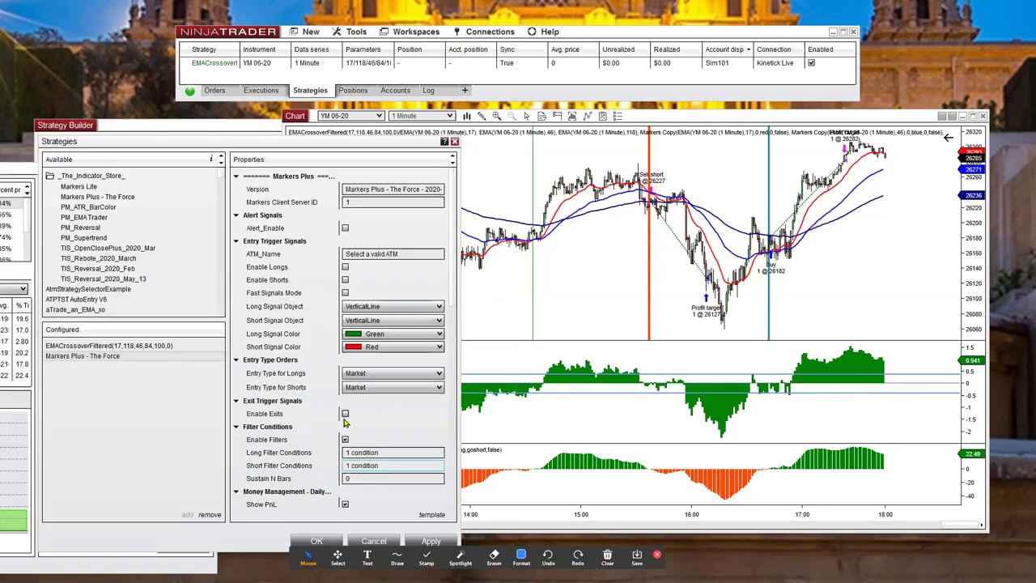
click(319, 540)
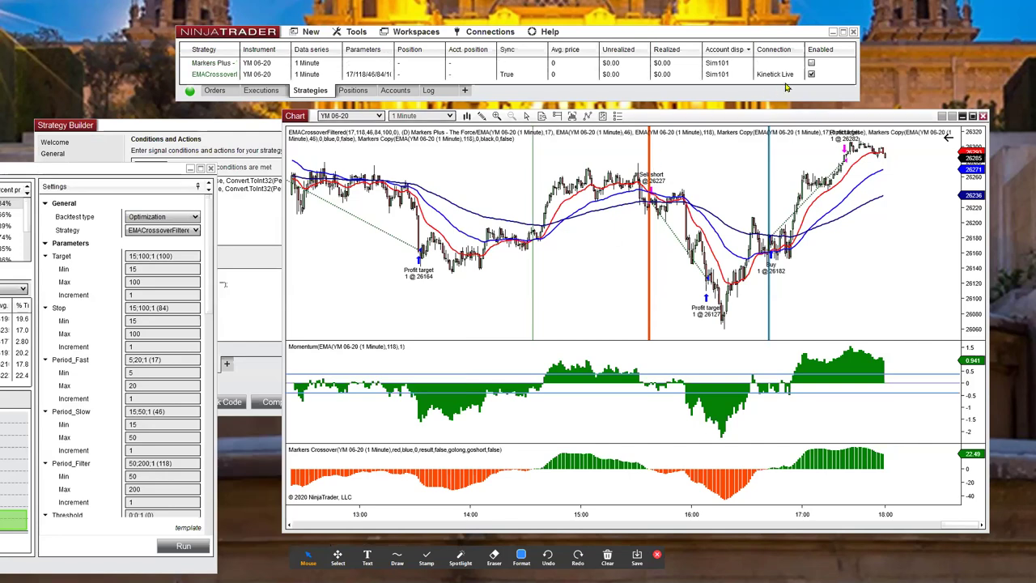
- Enable the Markers Plus strategy and show Chart Trader beside the YM 06-20 chart
click(811, 64)
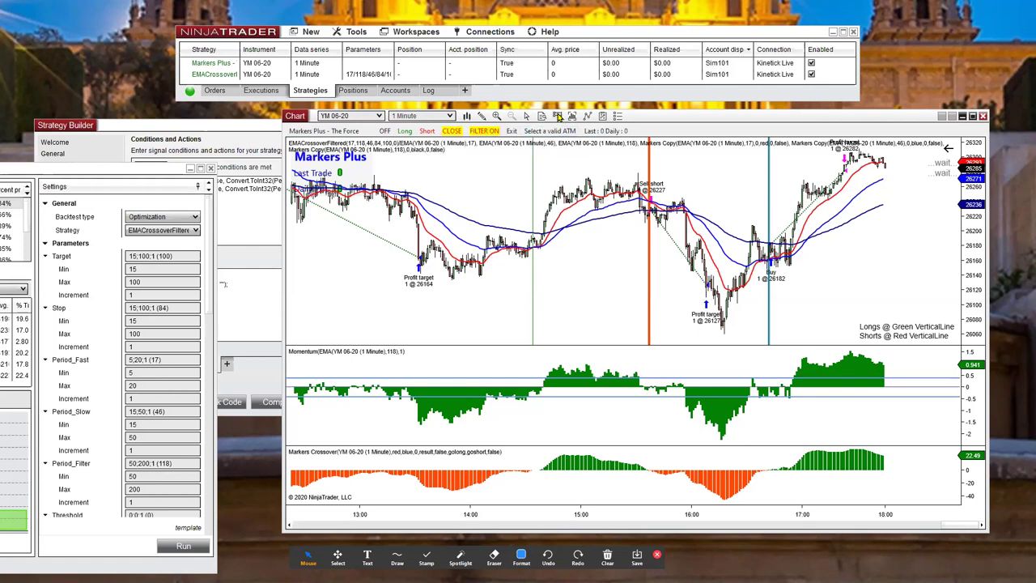
click(511, 130)
click(502, 151)
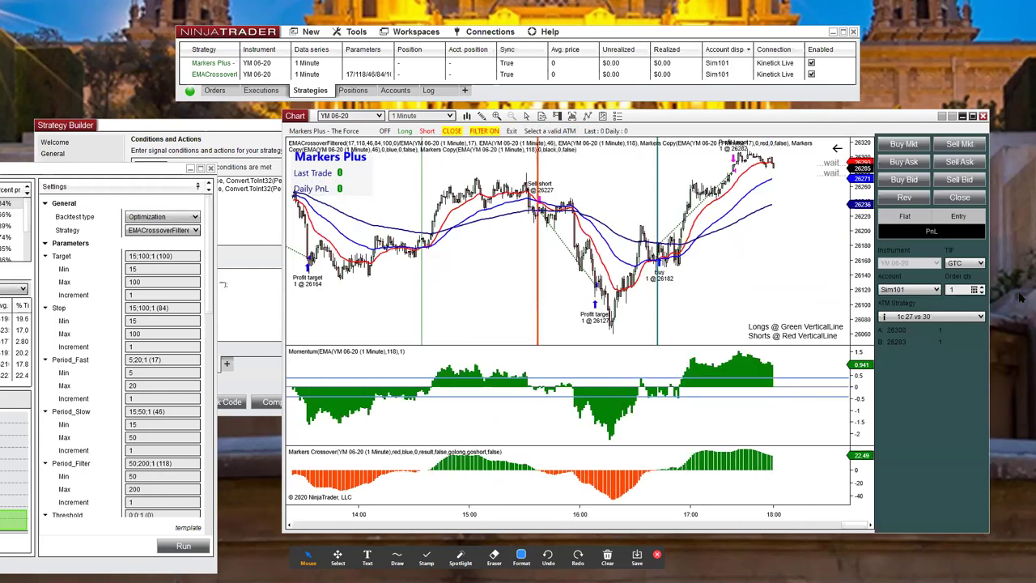
- Choose the ATM strategy 1c 50 vs 25 trail 12 in Chart Trader and assign it to Markers Plus
click(980, 318)
scroll(890, 255, down, 1)
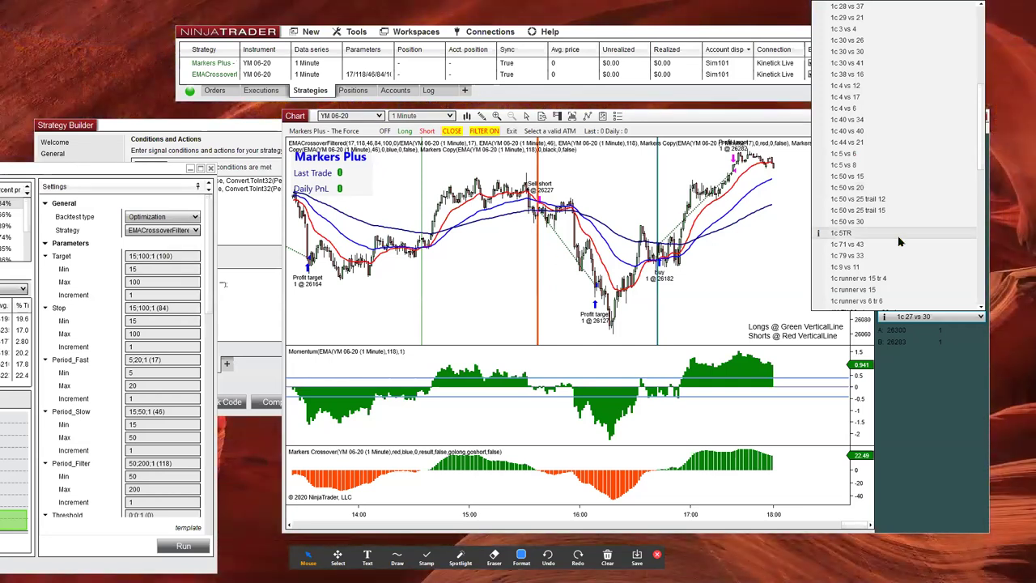
click(861, 200)
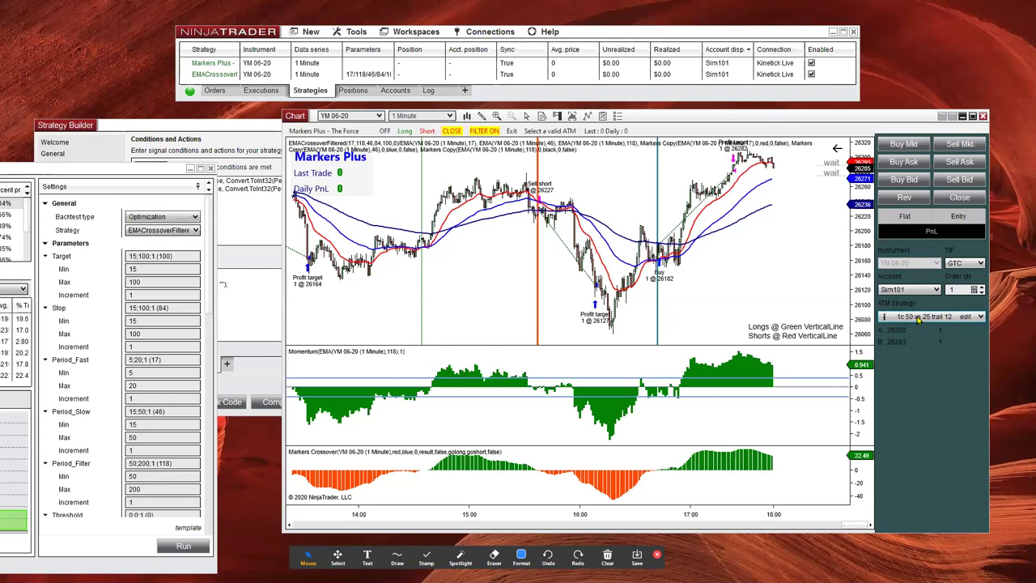
click(543, 133)
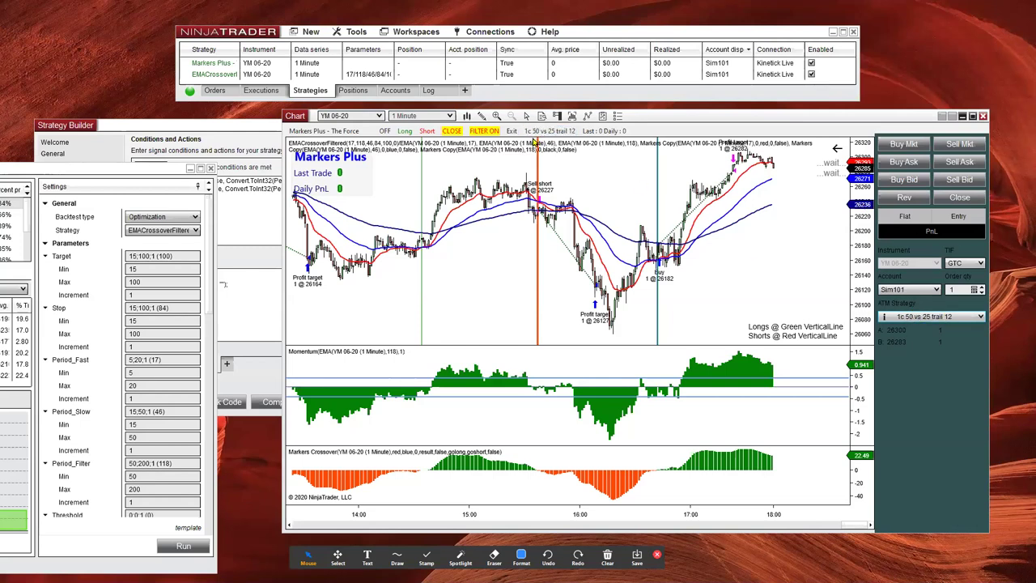
- Activate long and short entries for Markers Plus on the chart and set it to Automatic Mode
click(409, 131)
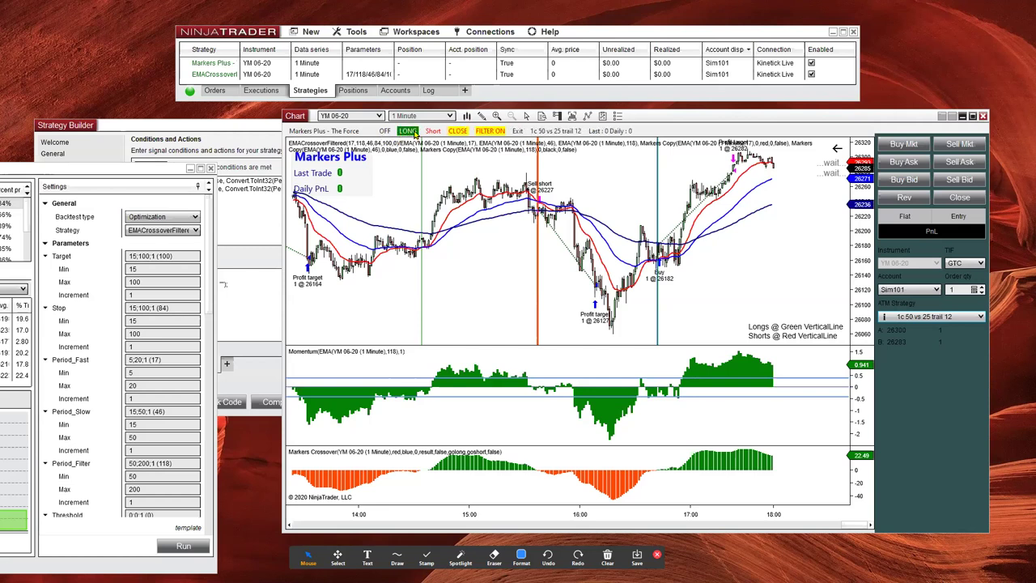
click(434, 132)
click(386, 131)
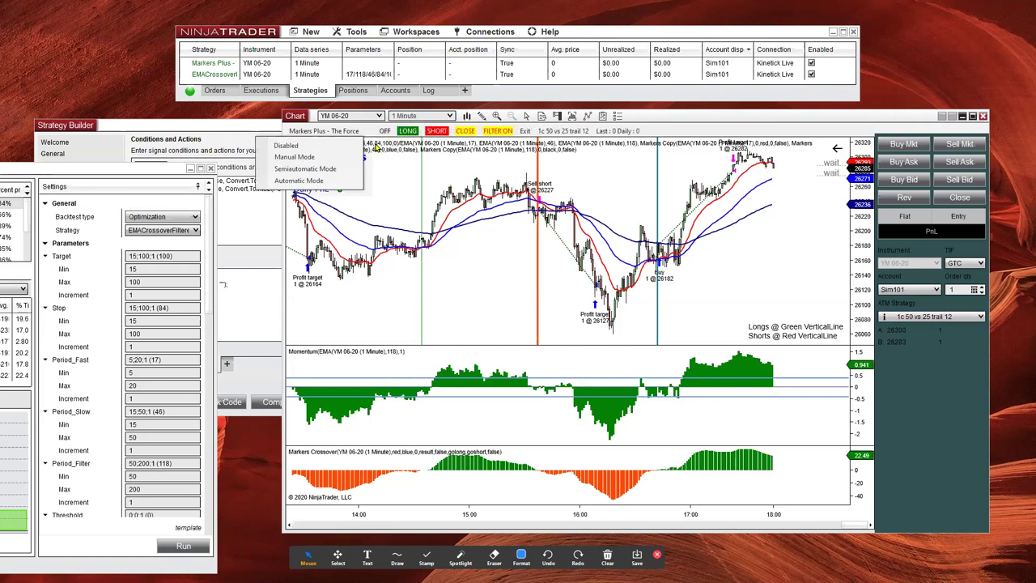
click(316, 181)
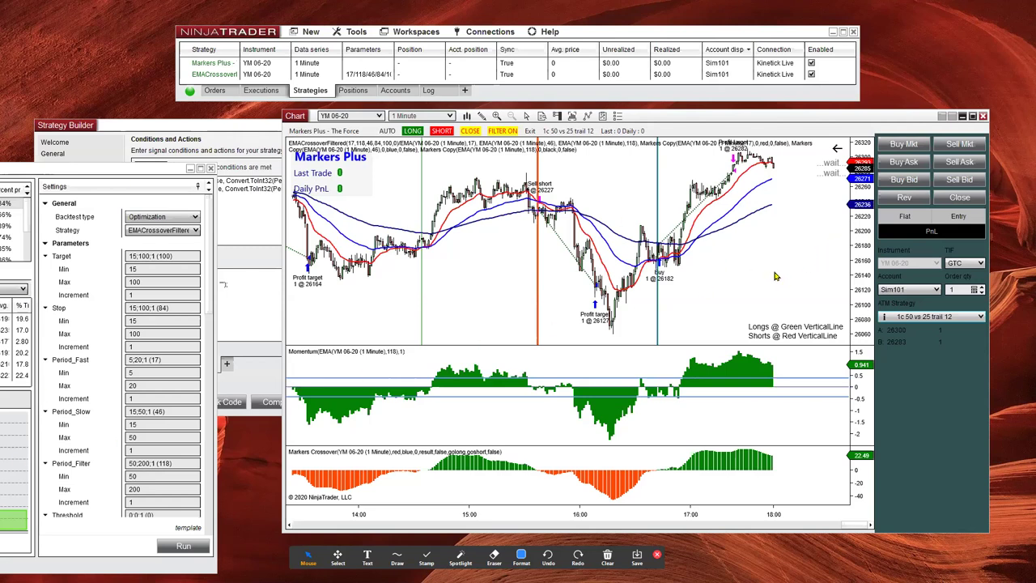
- Toggle the Markers Plus filter, leave it off, and look over the chart's earlier signals
scroll(797, 235, down, 3)
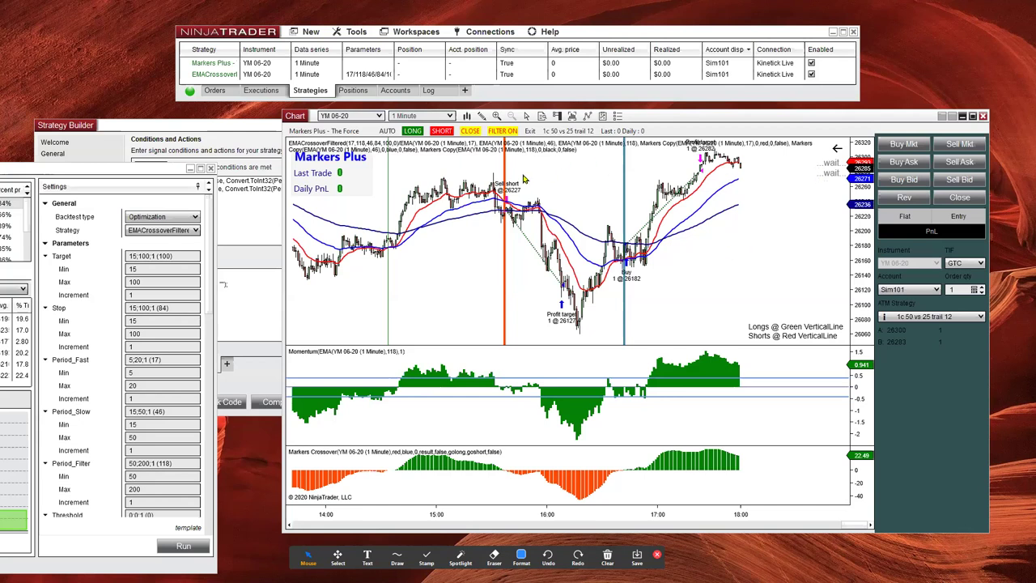
click(499, 134)
click(499, 132)
click(502, 133)
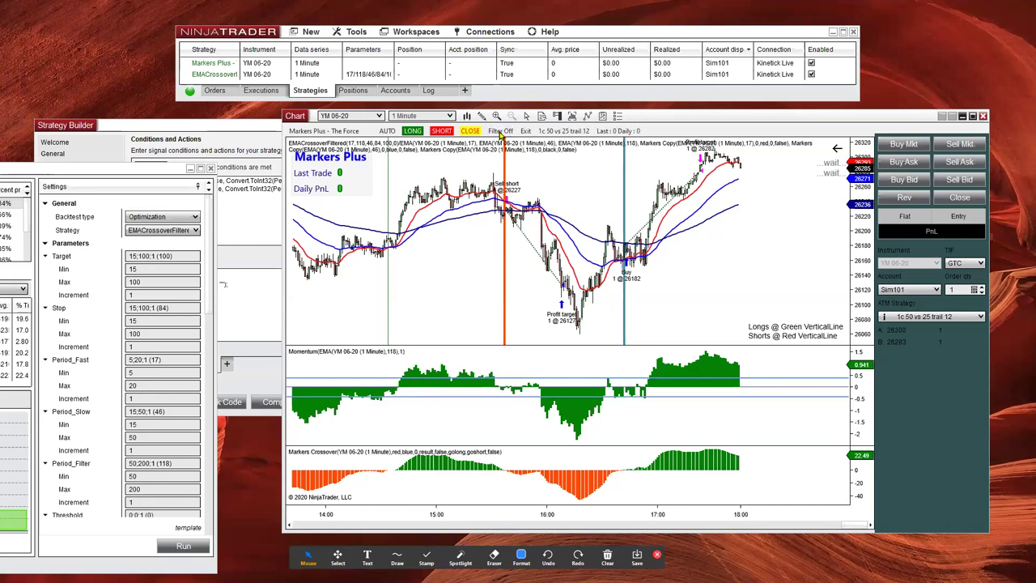
drag(451, 257, 592, 271)
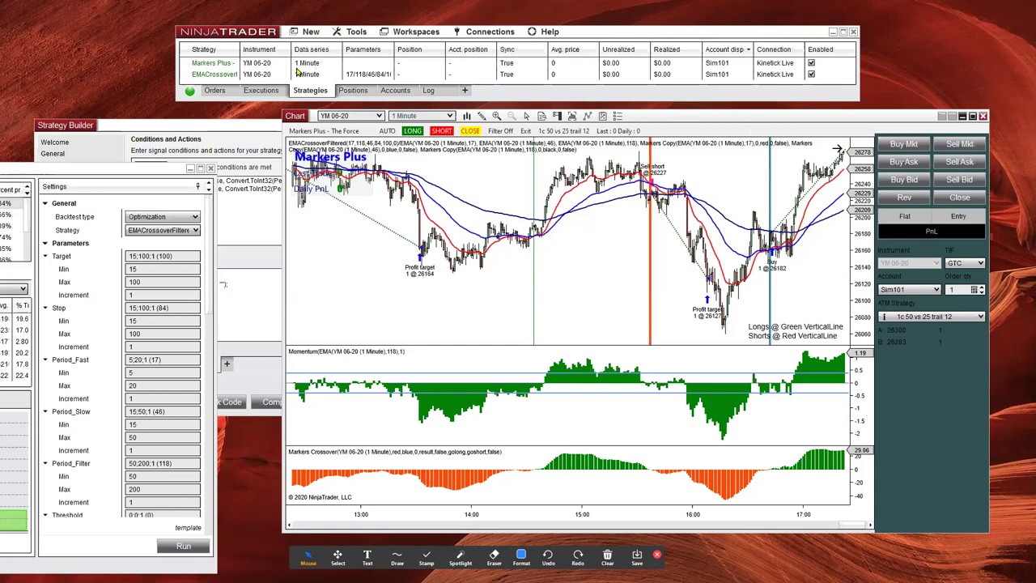
- Disable the Markers Plus and EMACrossoverFiltered strategies and delete the Markers Crossover indicator from the chart
click(811, 62)
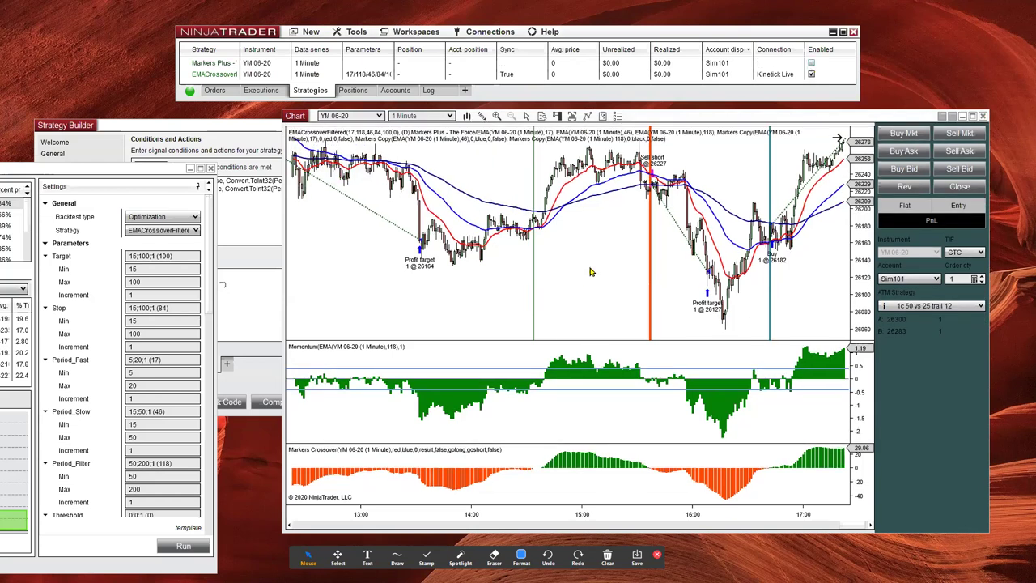
click(593, 273)
click(454, 483)
key(Delete)
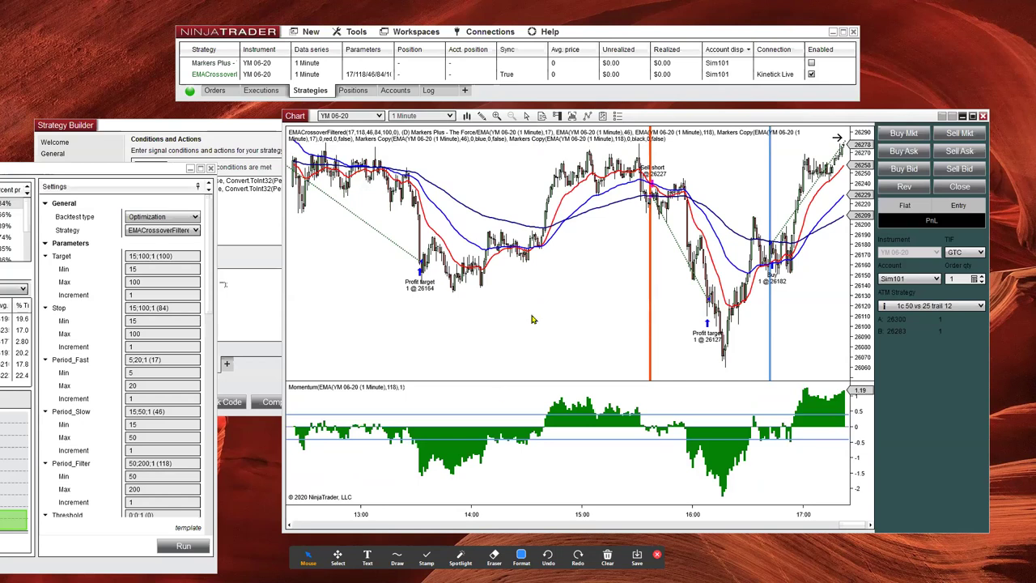
click(811, 74)
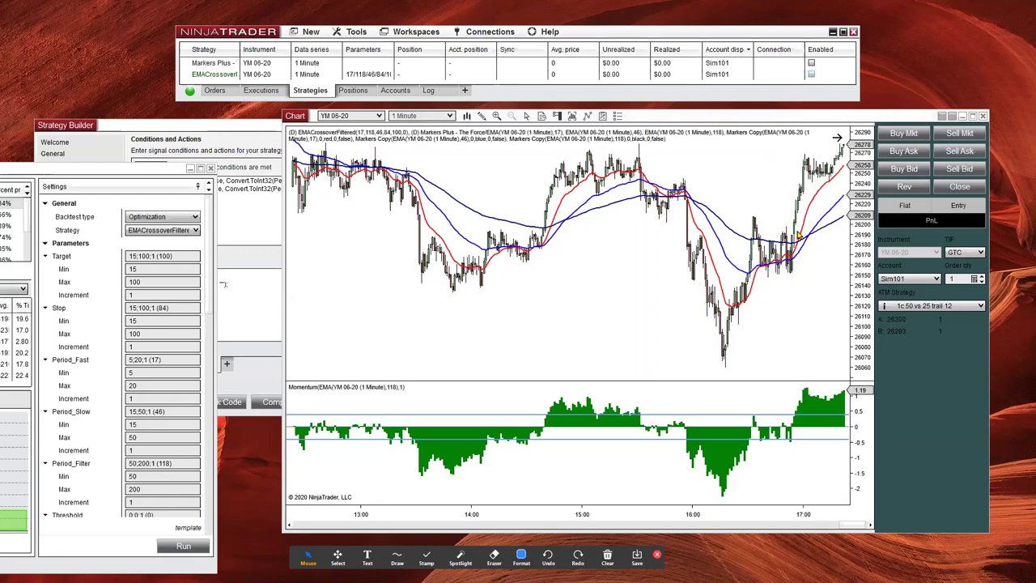
- Add a Markers And indicator from the _The_Indicator_Store folder to the chart and set its result name to long
right_click(613, 300)
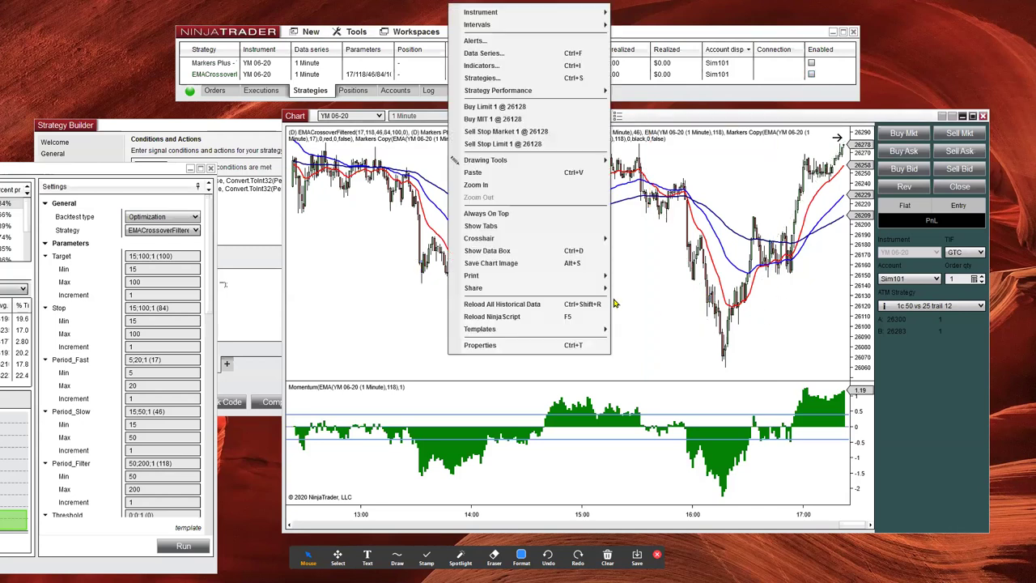
click(522, 68)
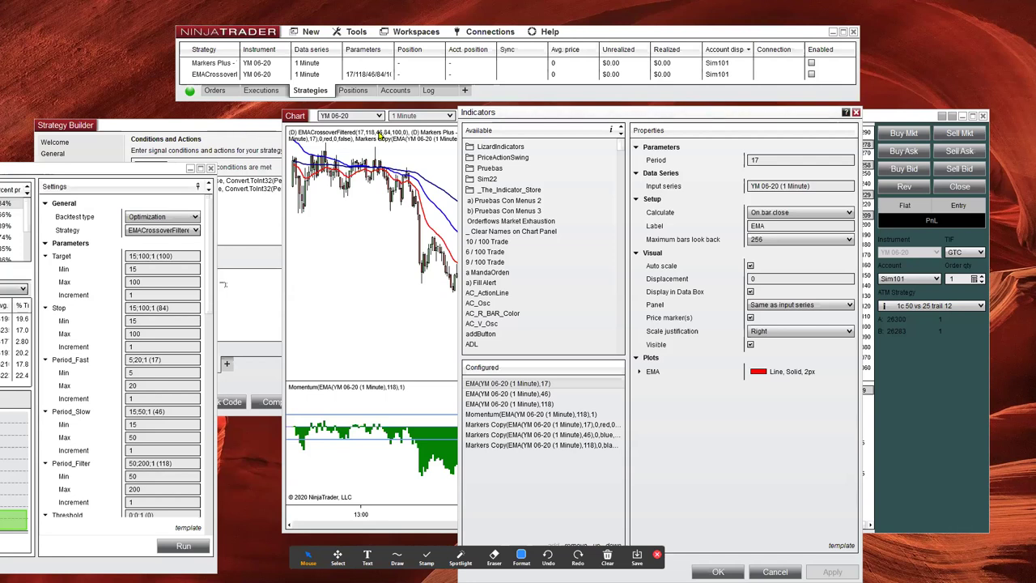
drag(578, 115, 591, 48)
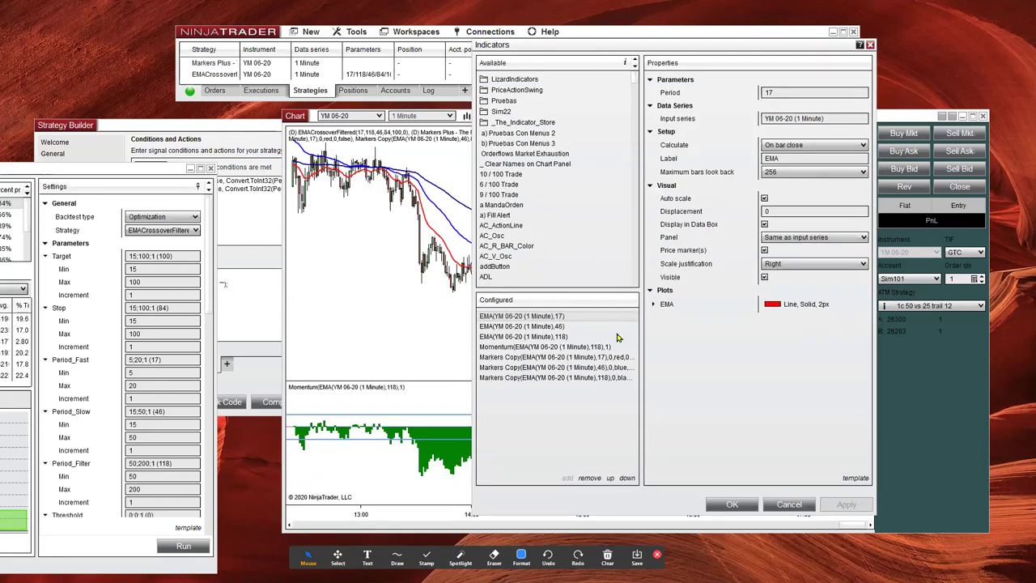
double_click(530, 123)
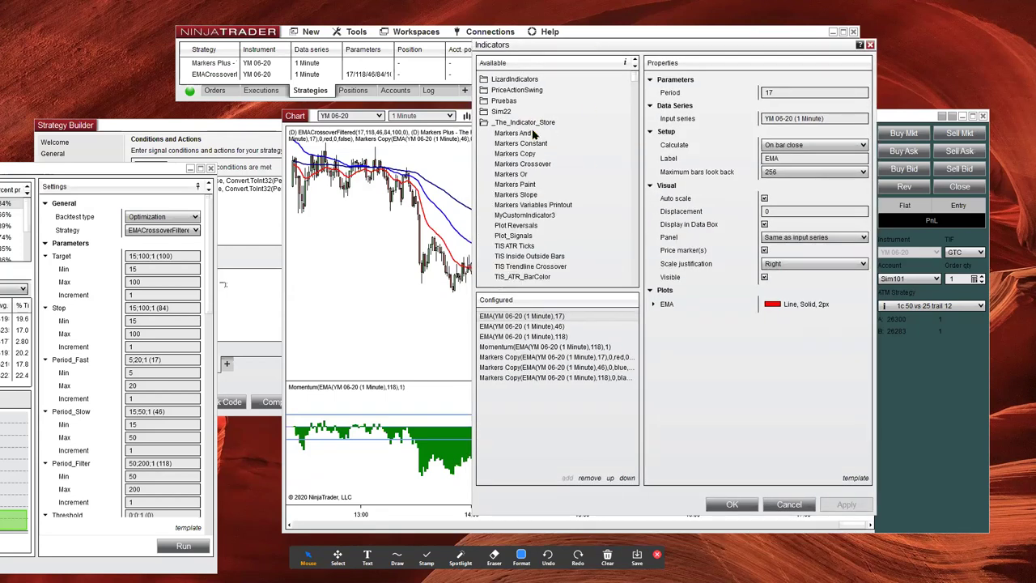
click(522, 135)
double_click(523, 134)
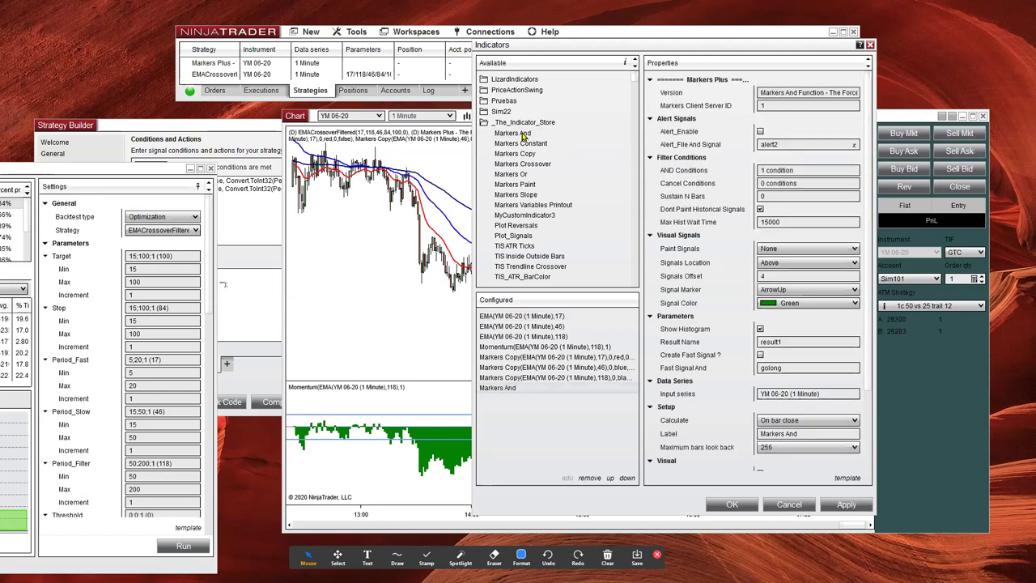
double_click(796, 342)
text(long)
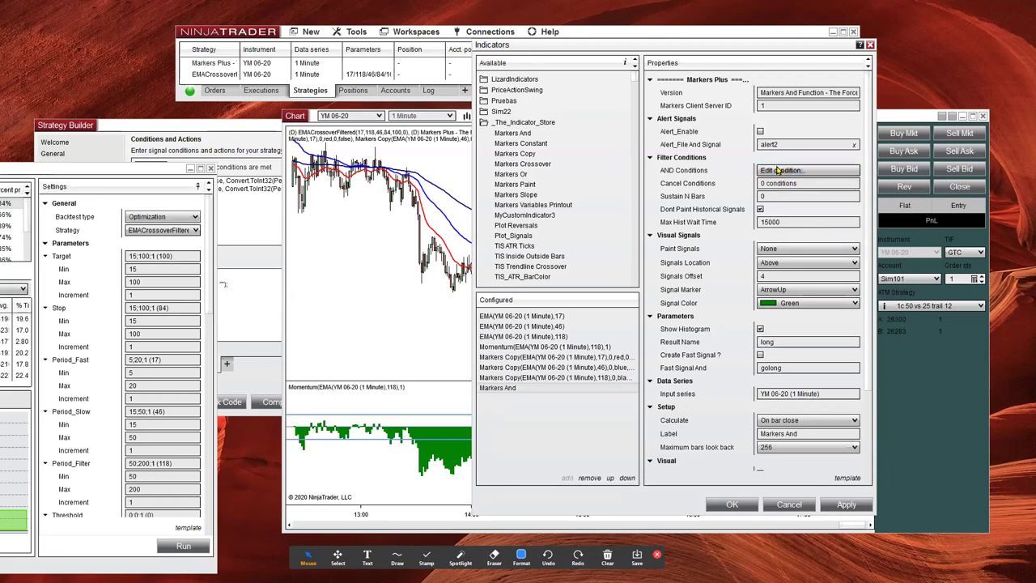
- Give the Markers And indicator the two AND conditions red > blue and red[1] < blue[1]
click(777, 170)
click(872, 187)
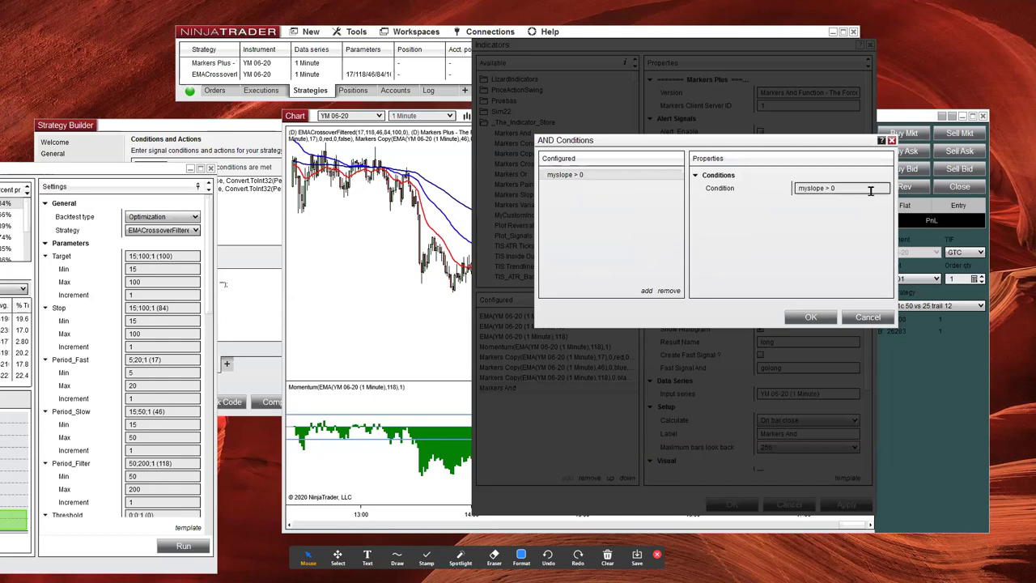
text(red > blue)
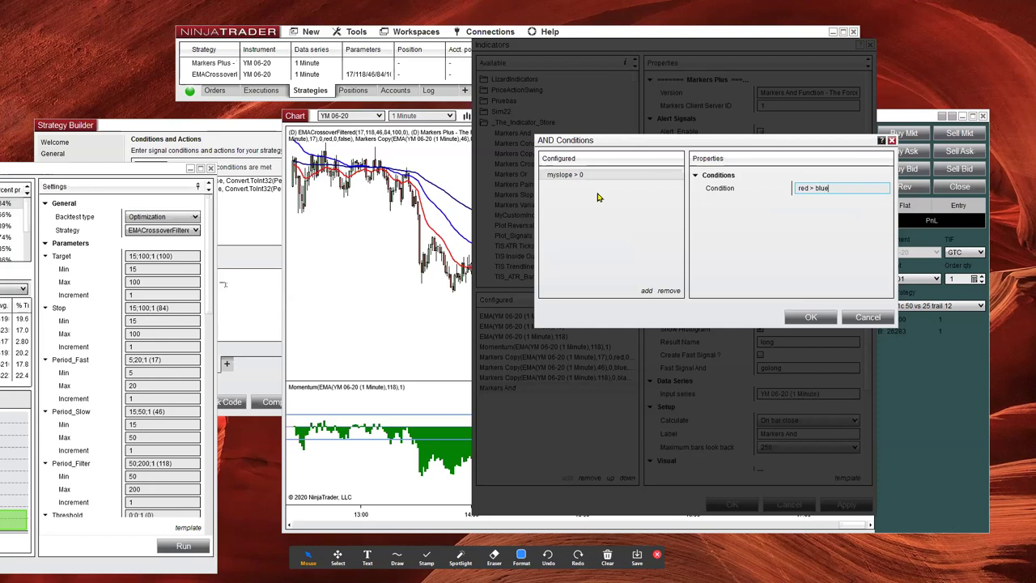
key(Return)
click(646, 291)
click(806, 187)
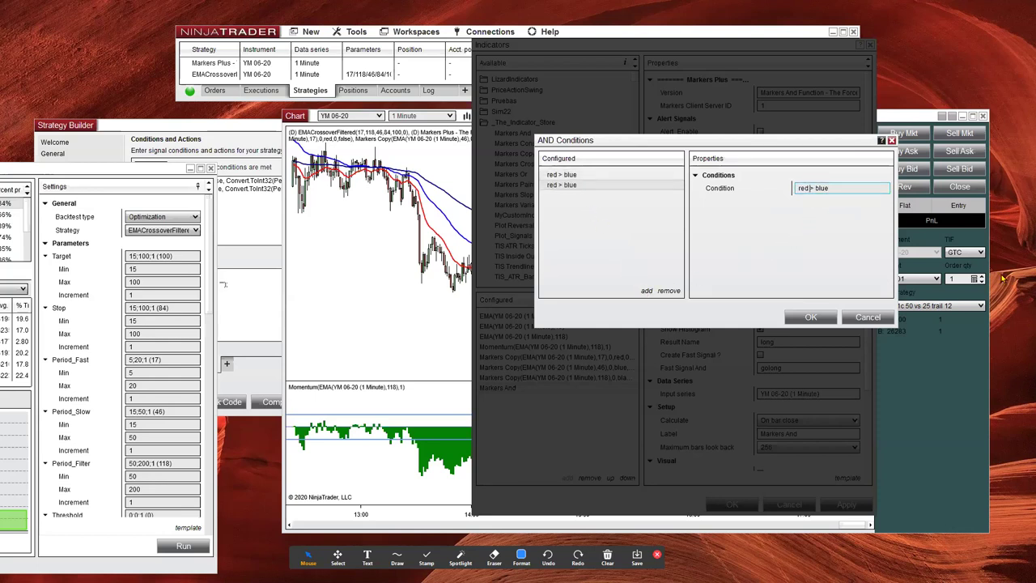
text([1])
click(627, 235)
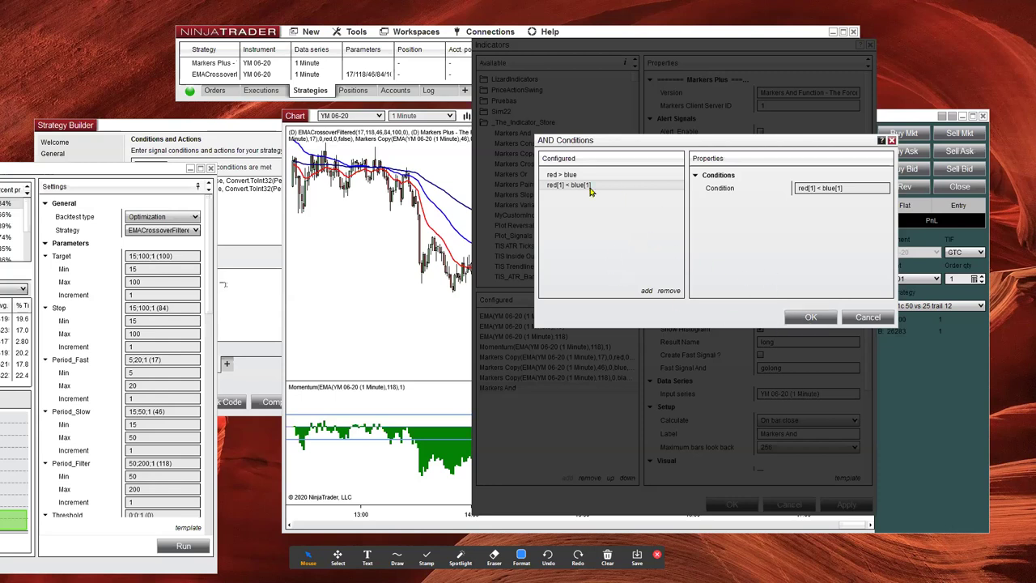
click(808, 317)
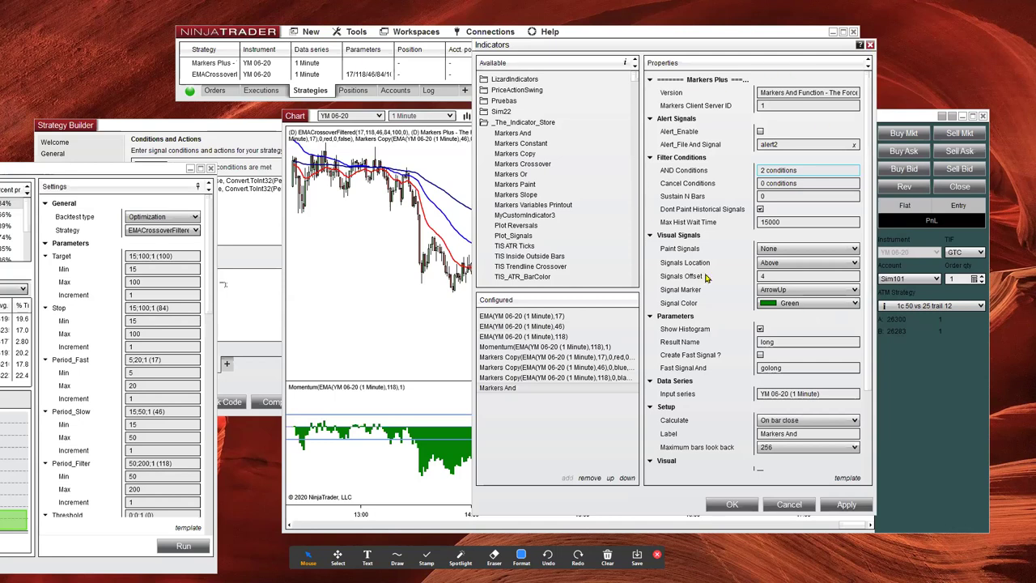
- Paint the first signals as VerticalLine markers, allow painting of historical signals, and apply the indicator to the chart
click(787, 291)
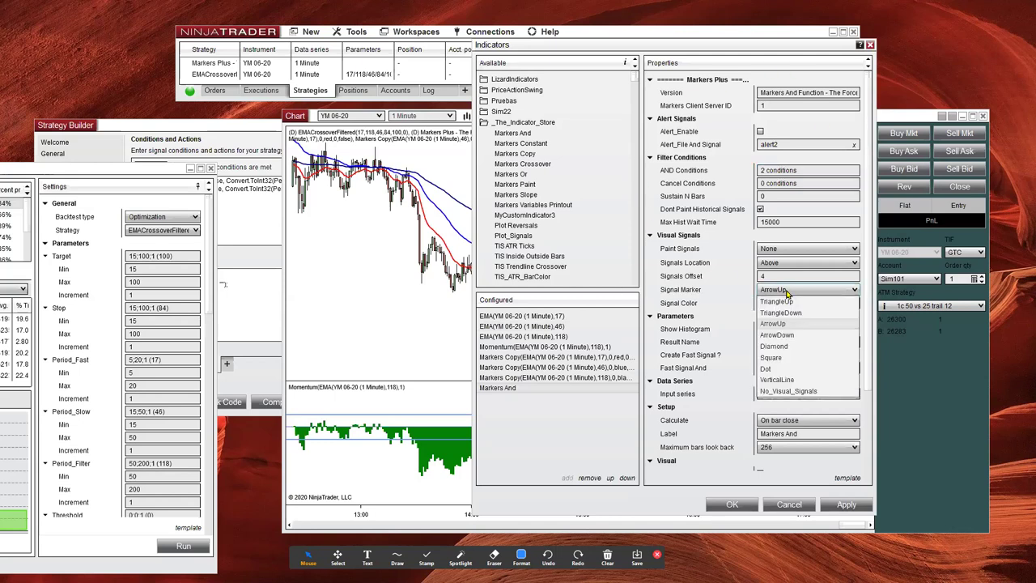
click(800, 380)
click(790, 303)
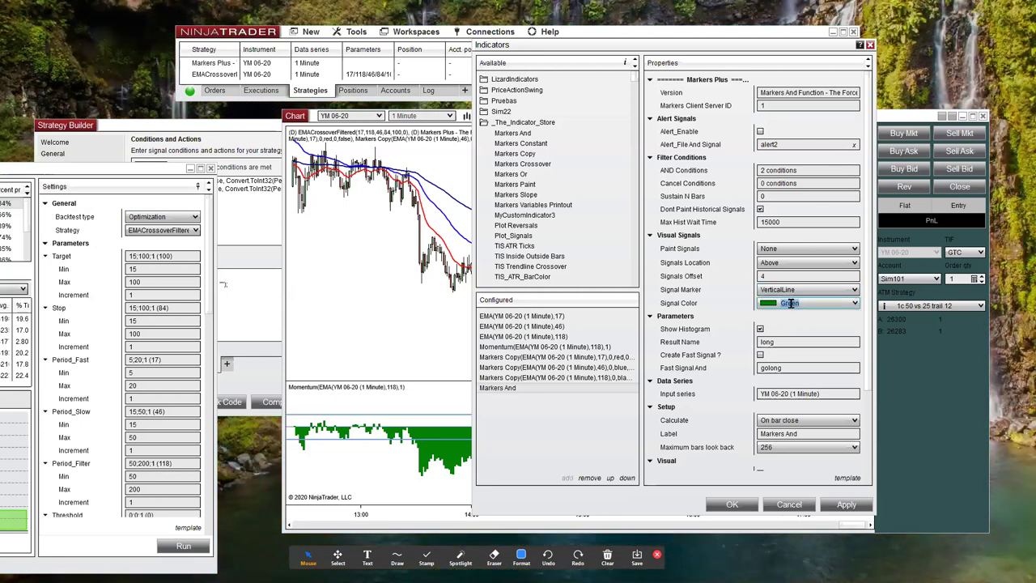
click(781, 249)
click(779, 274)
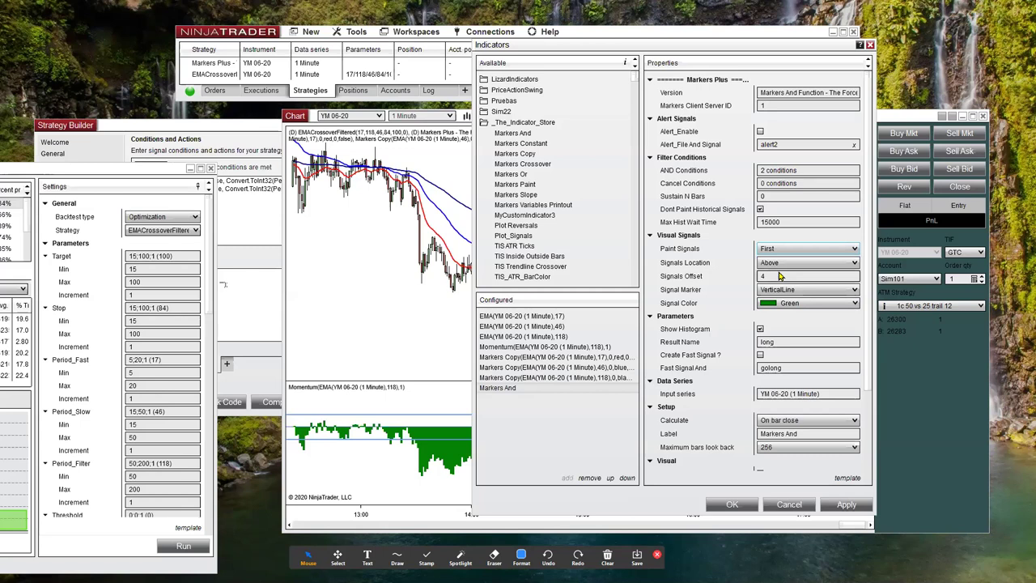
click(760, 209)
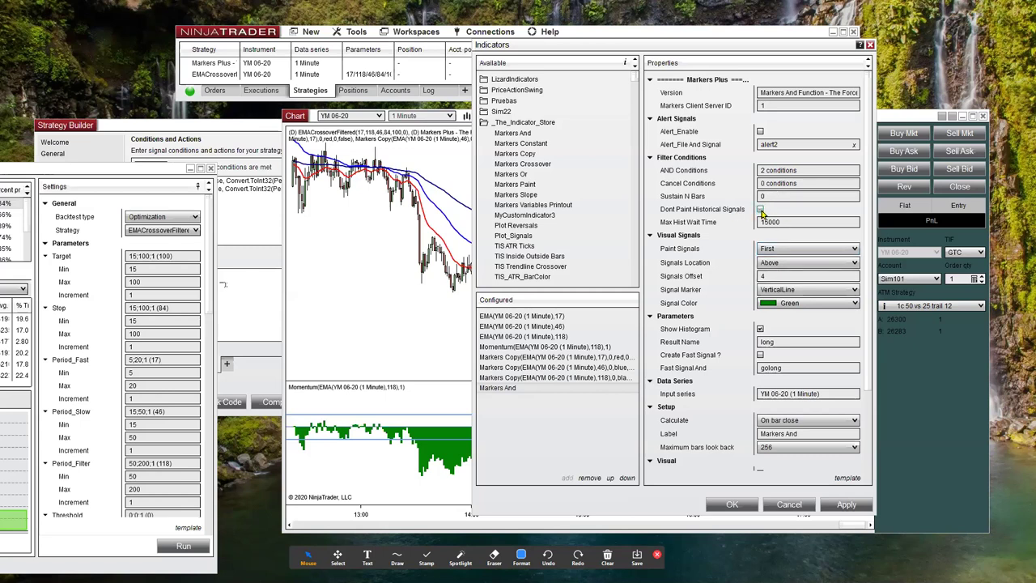
click(845, 505)
drag(562, 50, 760, 511)
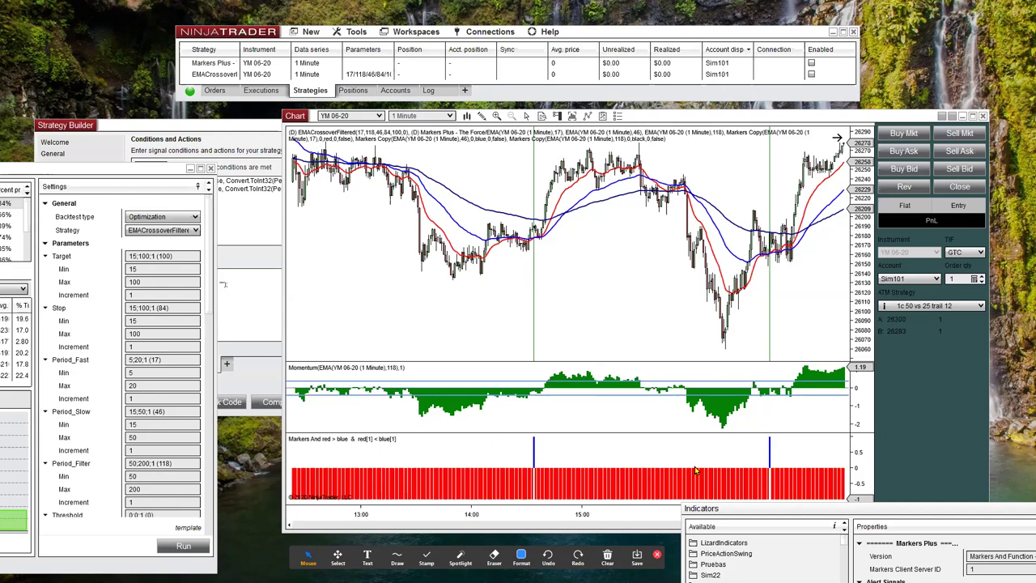
- Add a third AND condition, black > black[1], to the Markers And indicator and accept the indicator changes
drag(797, 514, 613, 208)
drag(532, 112, 527, 98)
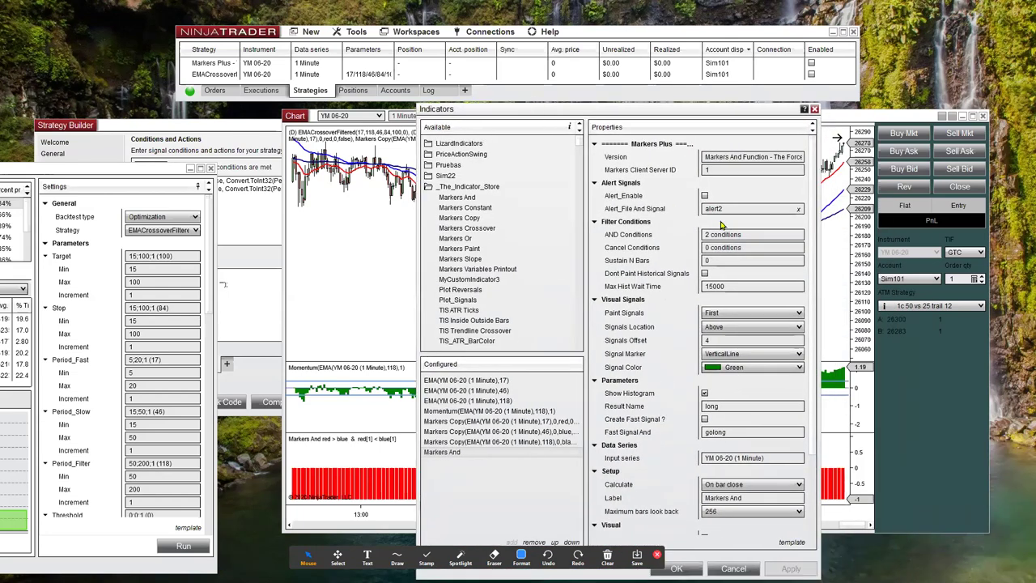
click(722, 236)
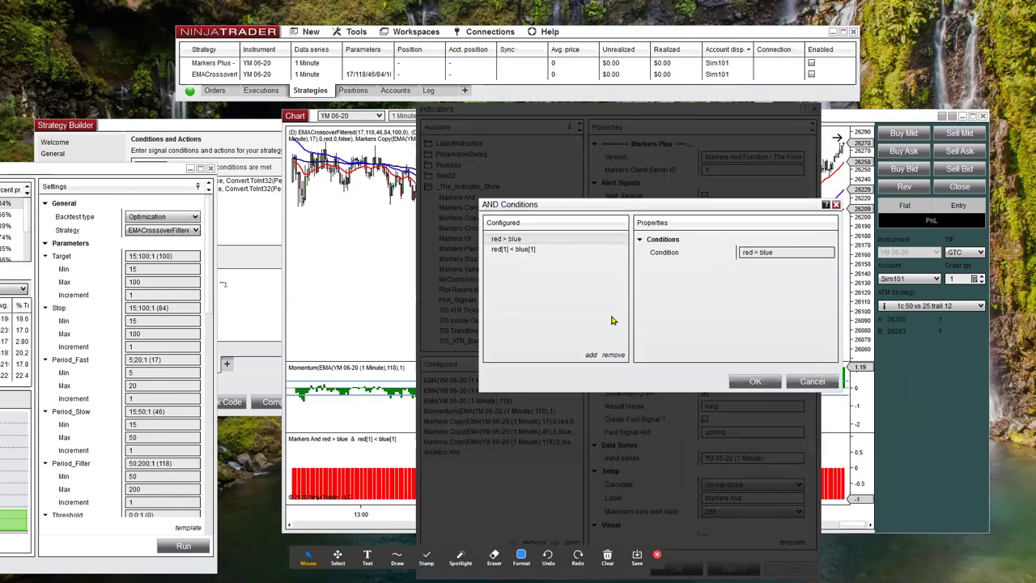
click(591, 355)
click(784, 253)
triple_click(784, 252)
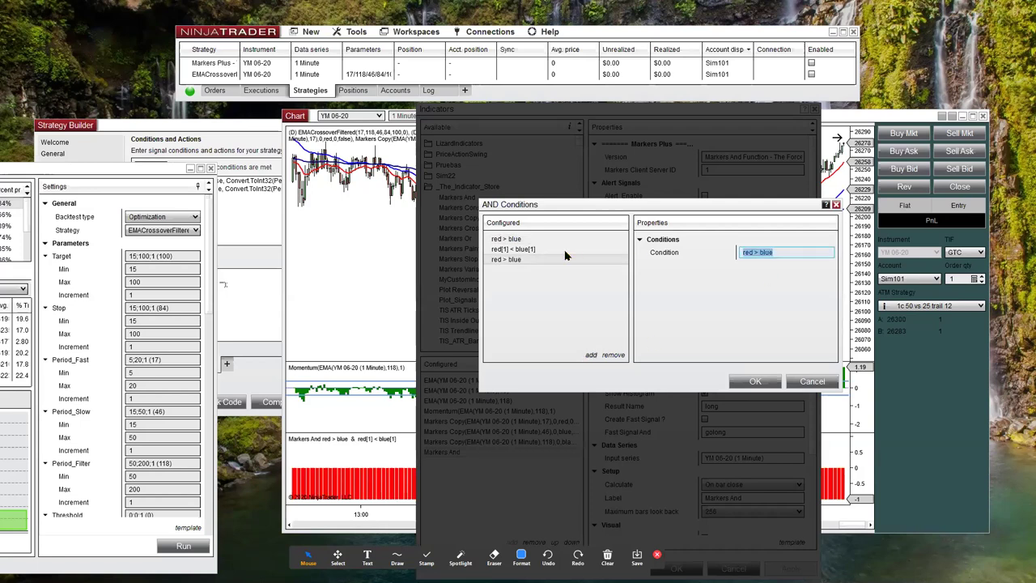
text(black)
click(581, 302)
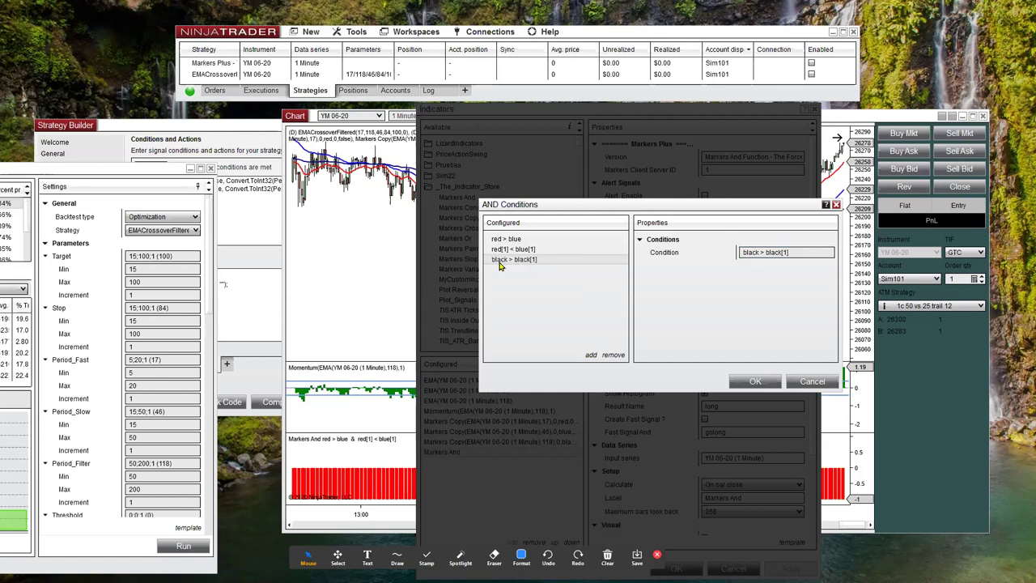
click(753, 380)
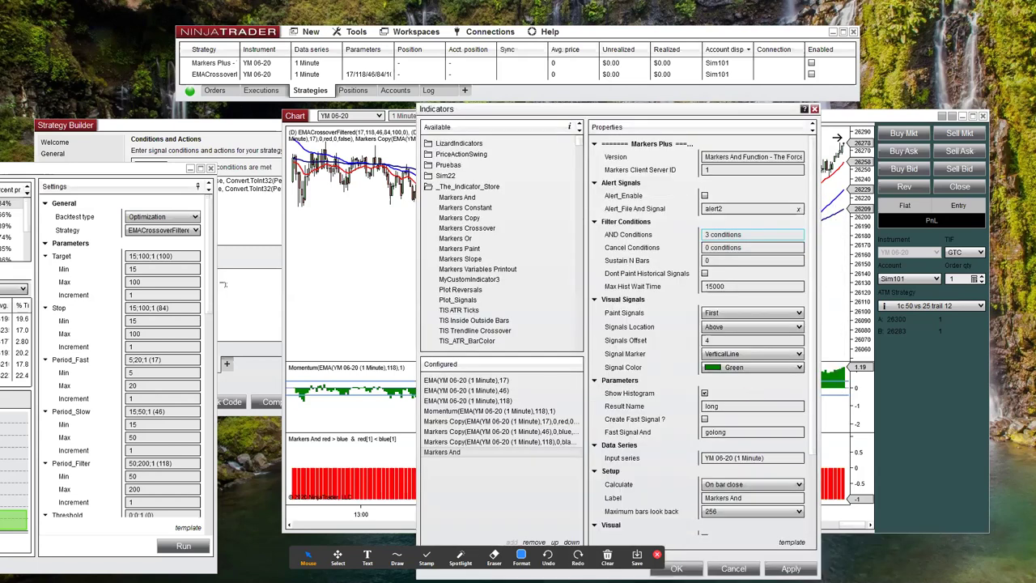
key(Return)
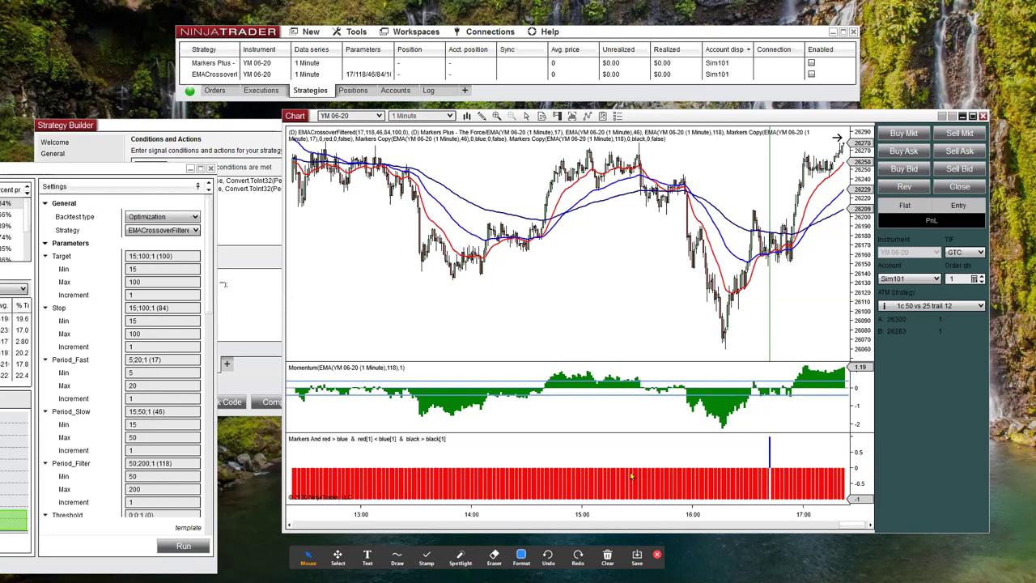
- Copy the Markers And indicator and paste a duplicate of it onto the chart
drag(597, 518, 692, 527)
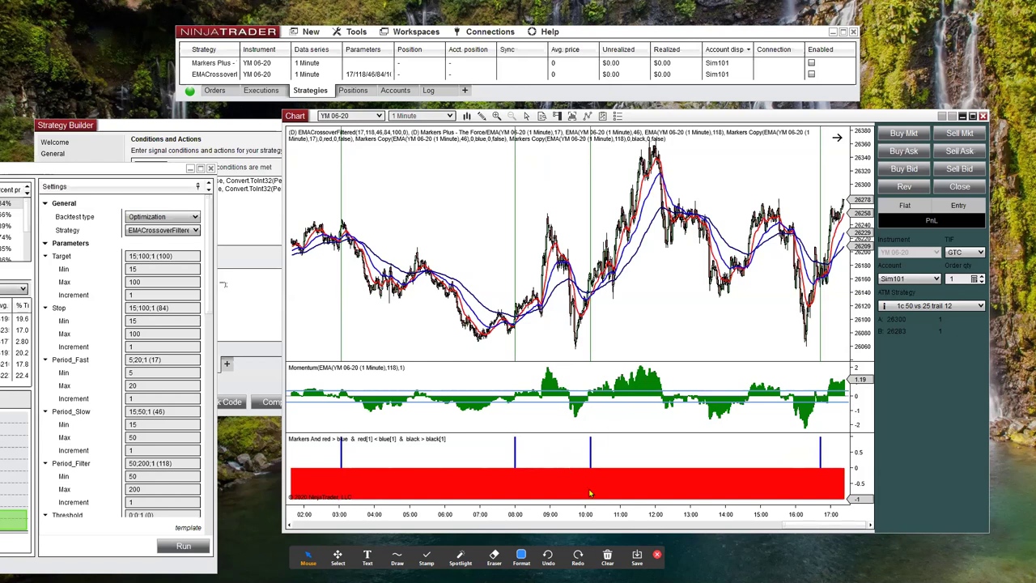
right_click(485, 482)
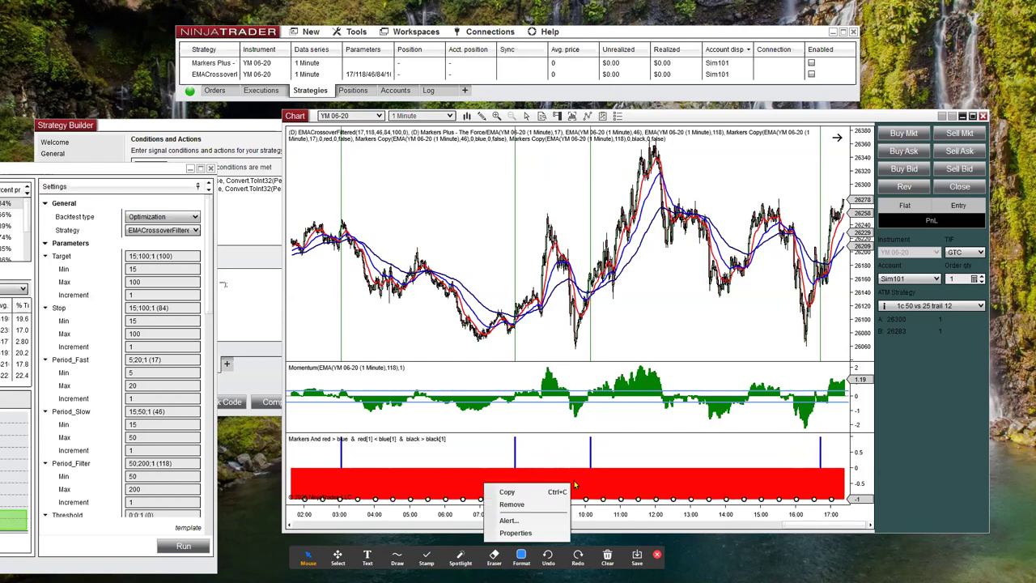
click(523, 496)
right_click(643, 450)
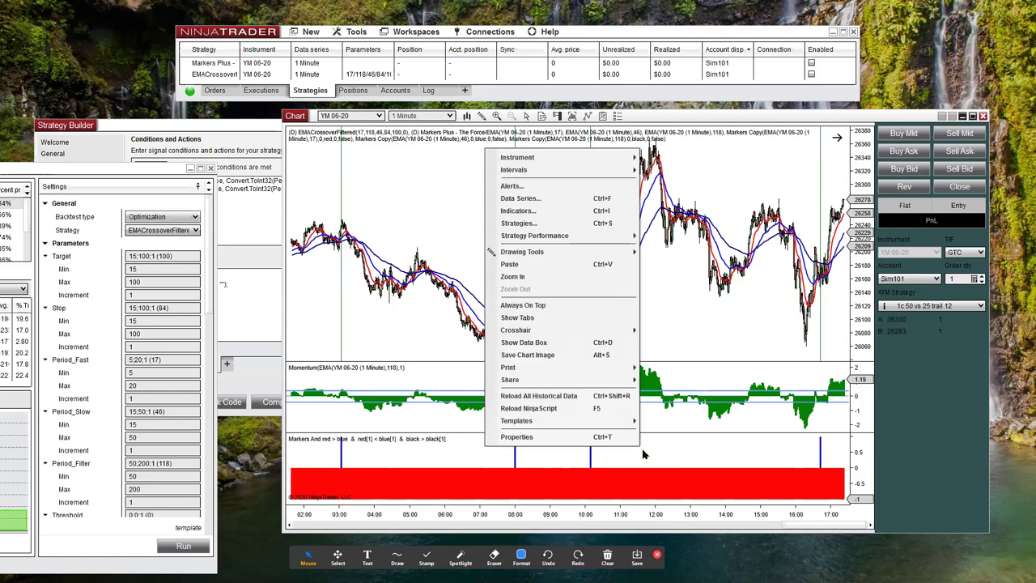
click(530, 264)
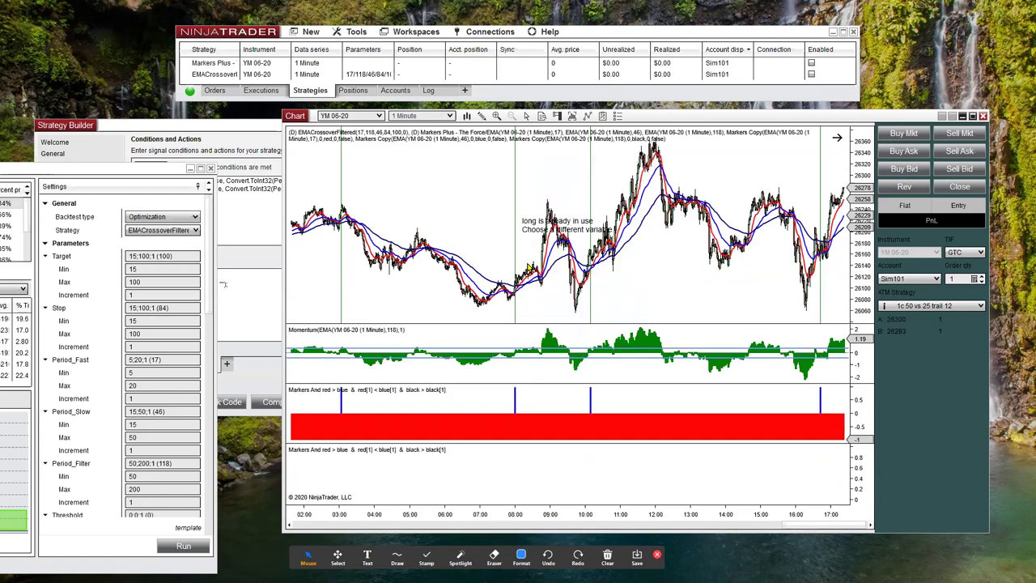
- Set the duplicated Markers And indicator's result name to short and its signal color to red
right_click(654, 309)
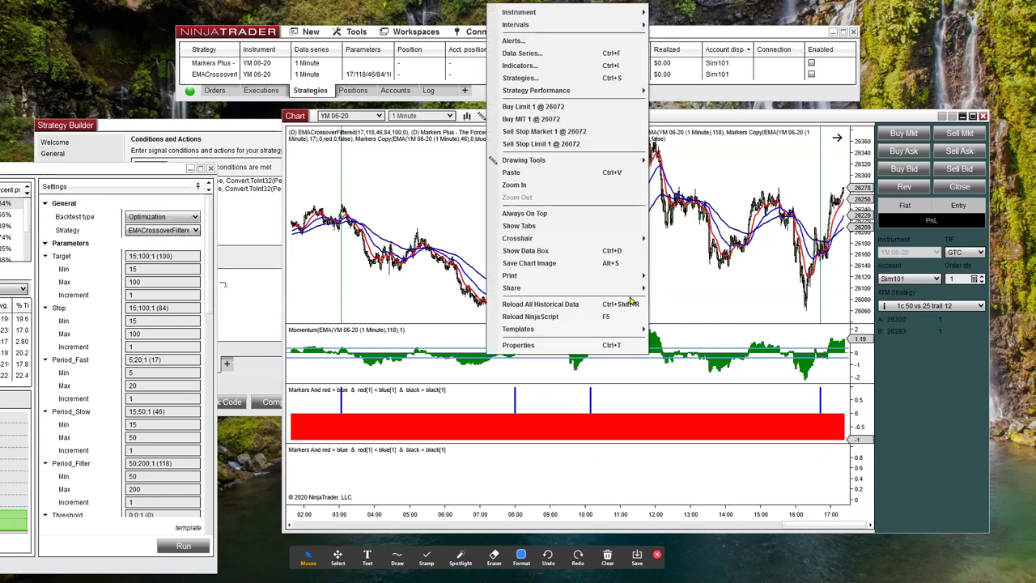
click(557, 65)
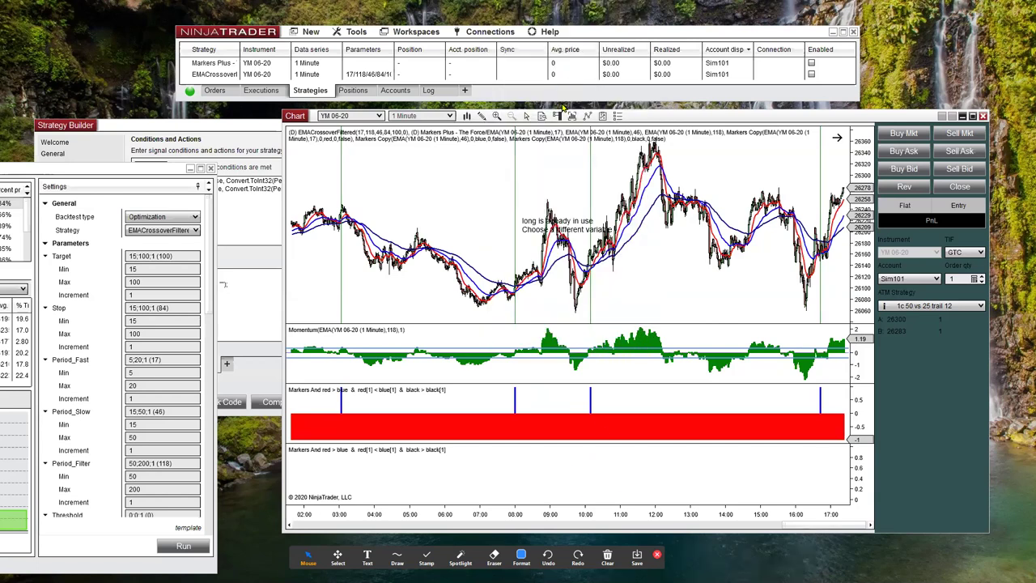
click(495, 466)
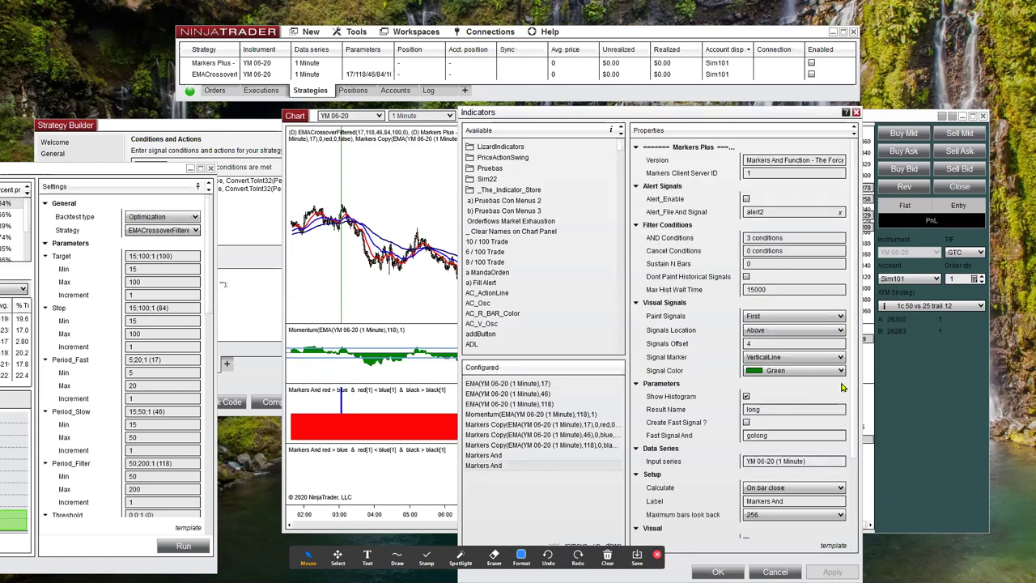
double_click(777, 411)
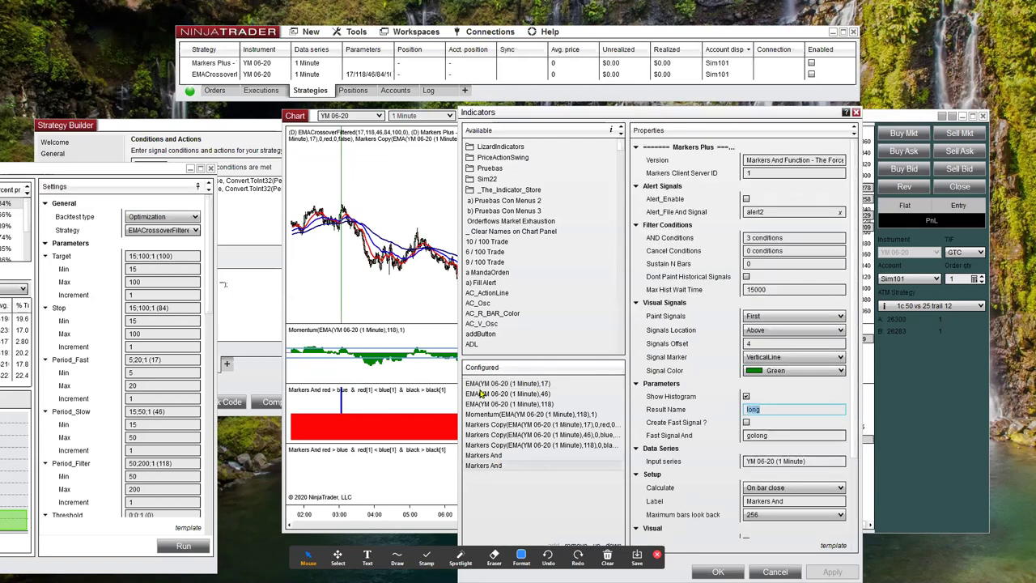
text(short)
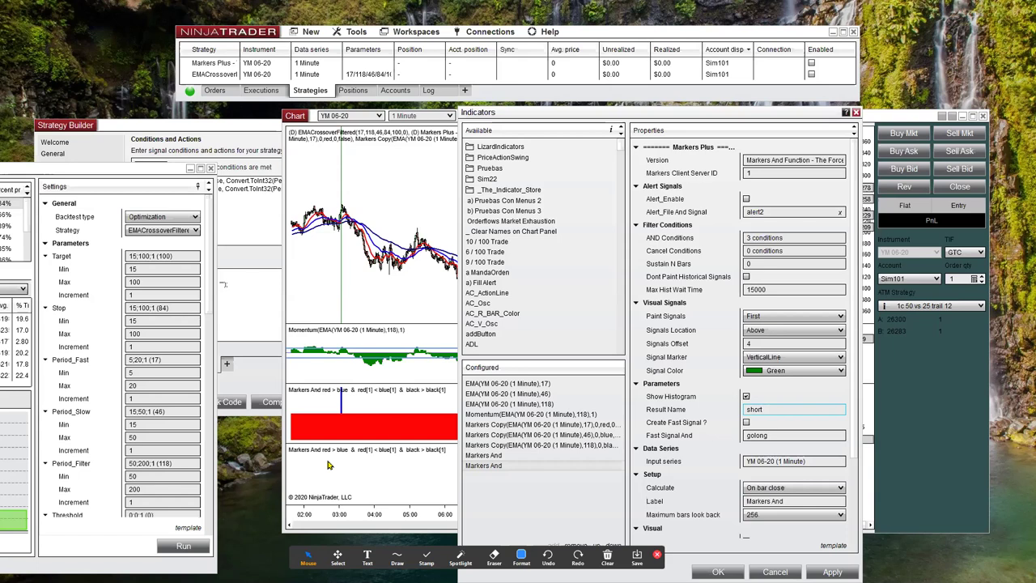
click(774, 368)
text(red)
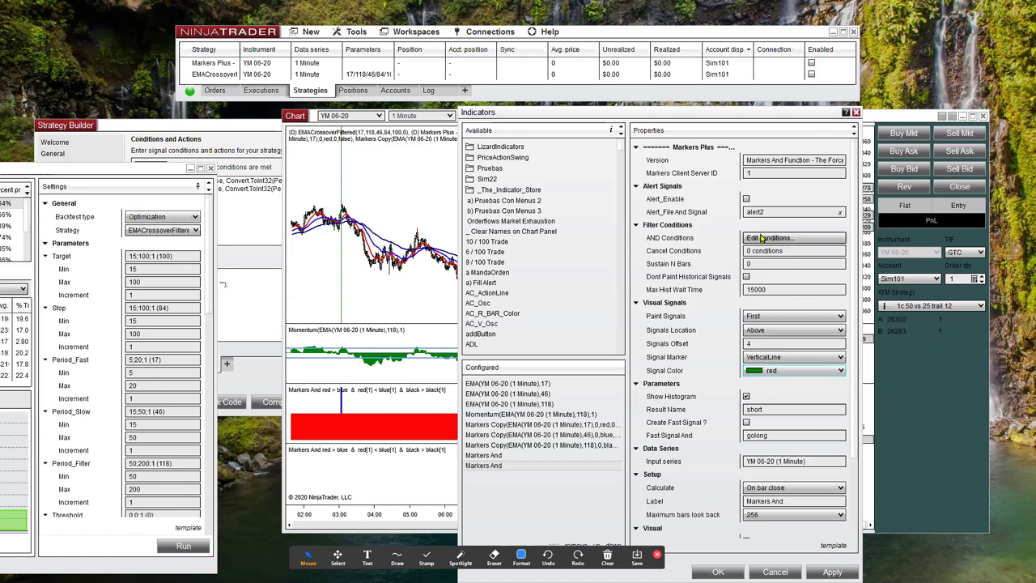
- Reverse the duplicate's AND conditions to red < blue, red[1] > blue[1] and black < black[1], and accept the indicator changes
click(761, 237)
click(789, 253)
click(798, 255)
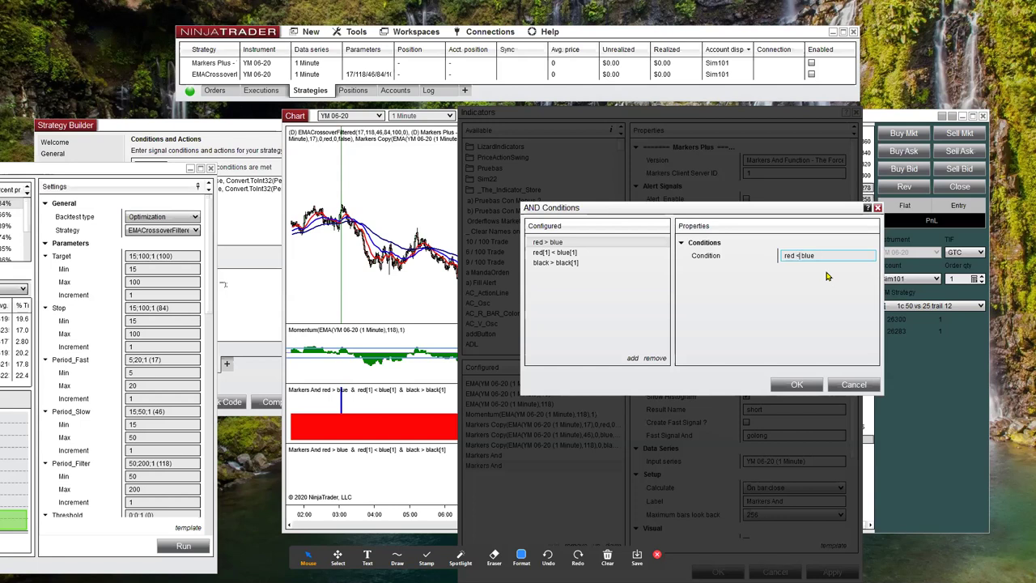
click(562, 253)
click(804, 255)
double_click(806, 255)
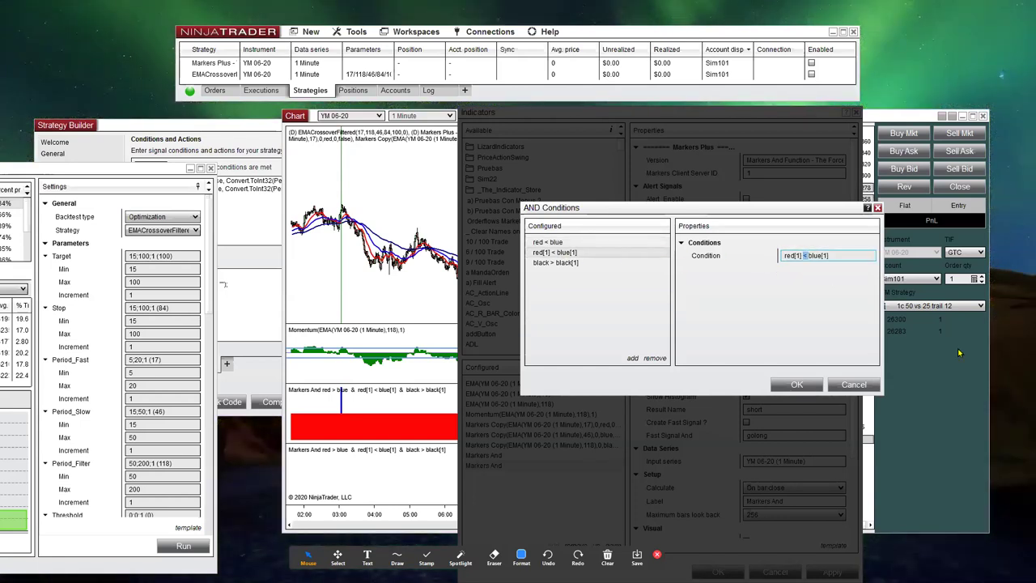
text(>)
click(560, 262)
click(782, 257)
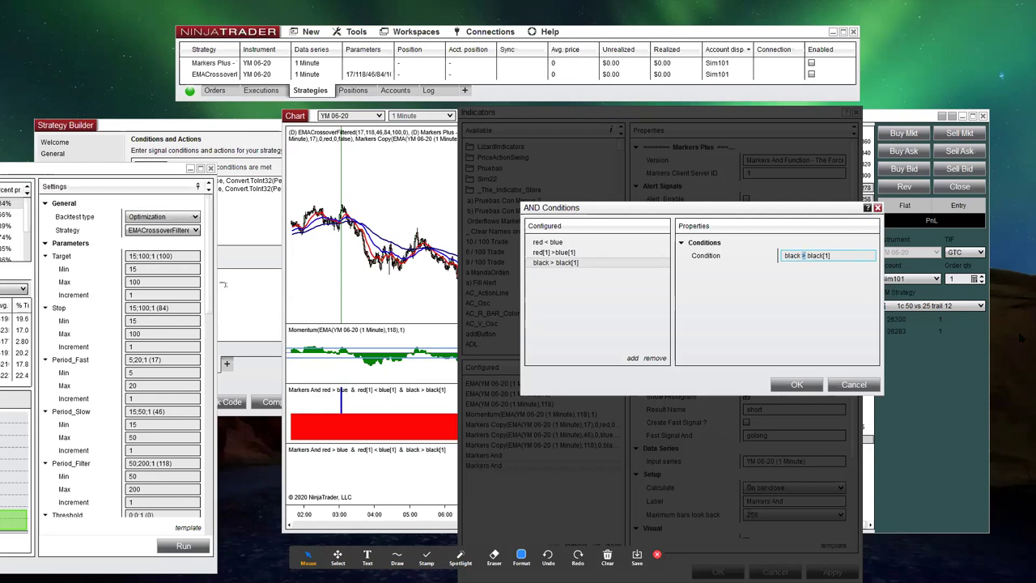
click(611, 311)
click(797, 384)
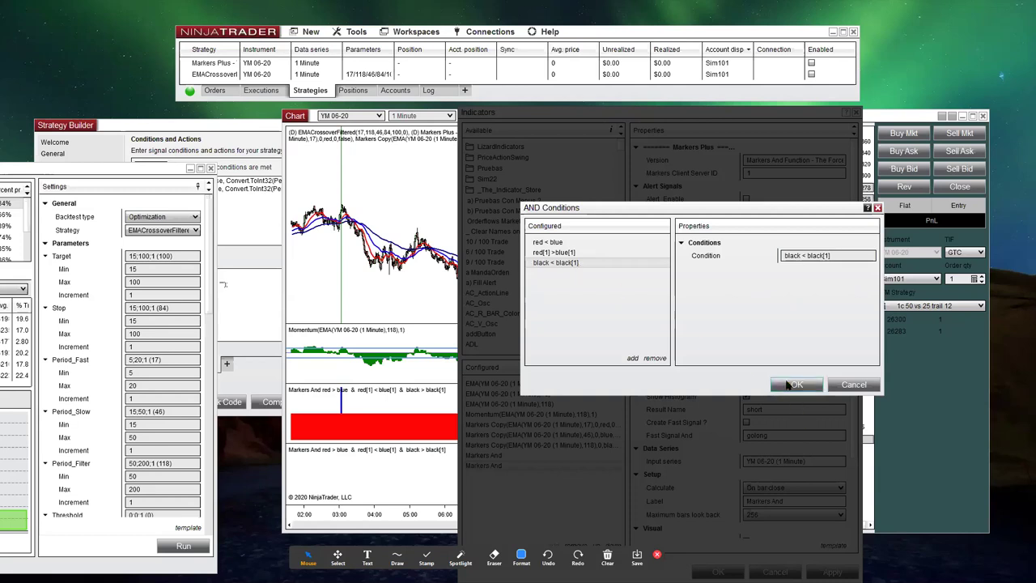
click(717, 571)
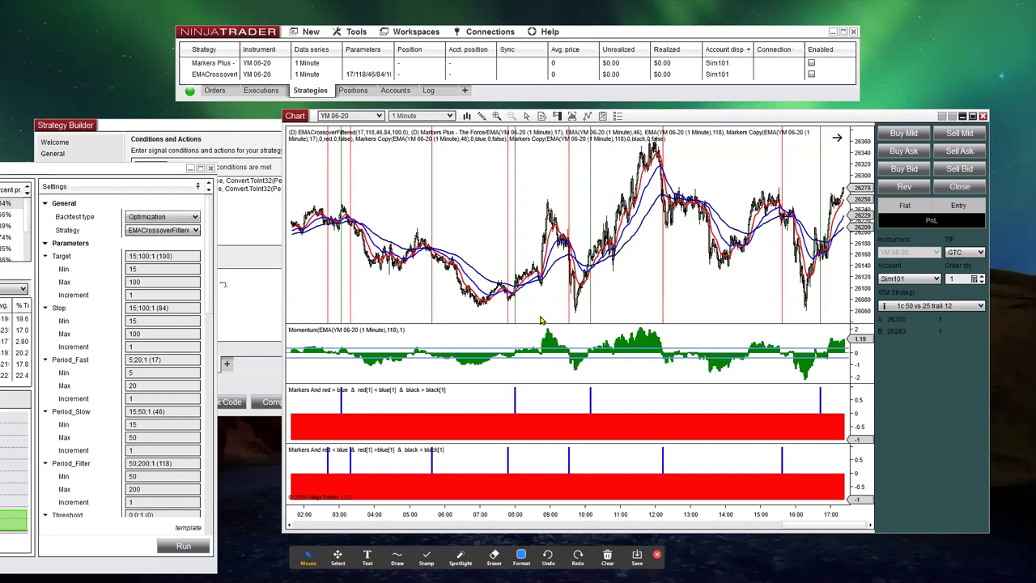
- Enlarge the Momentum panel and move its two horizontal threshold lines to about 0.2 and -0.2
drag(613, 322, 607, 252)
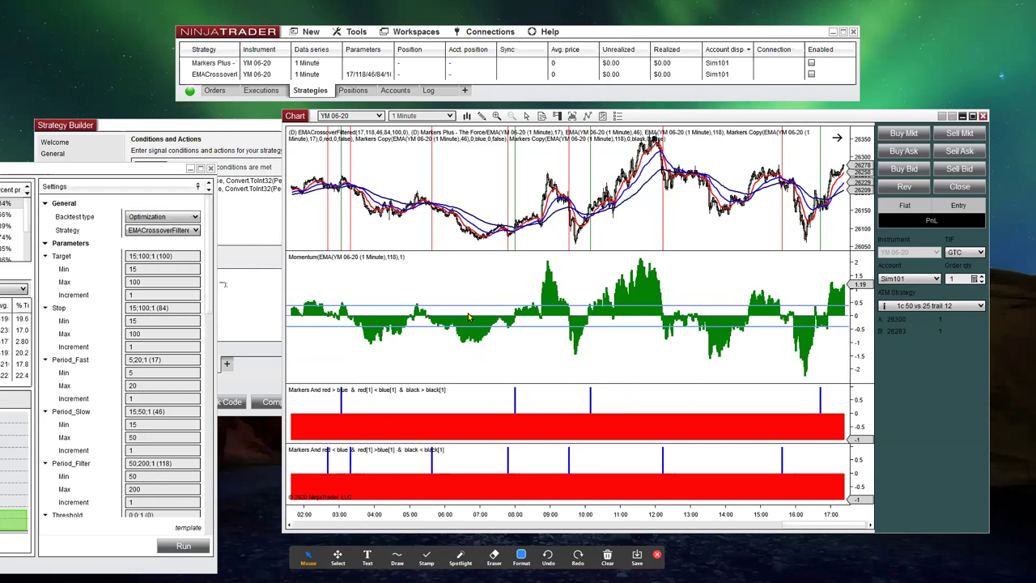
drag(688, 518, 464, 510)
drag(856, 348, 856, 317)
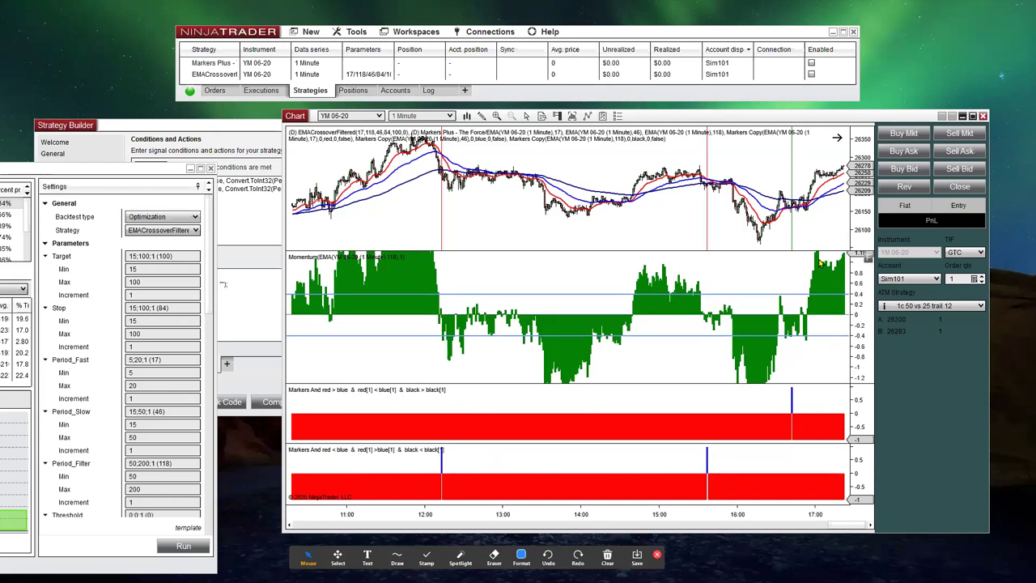
click(588, 297)
drag(588, 297, 589, 303)
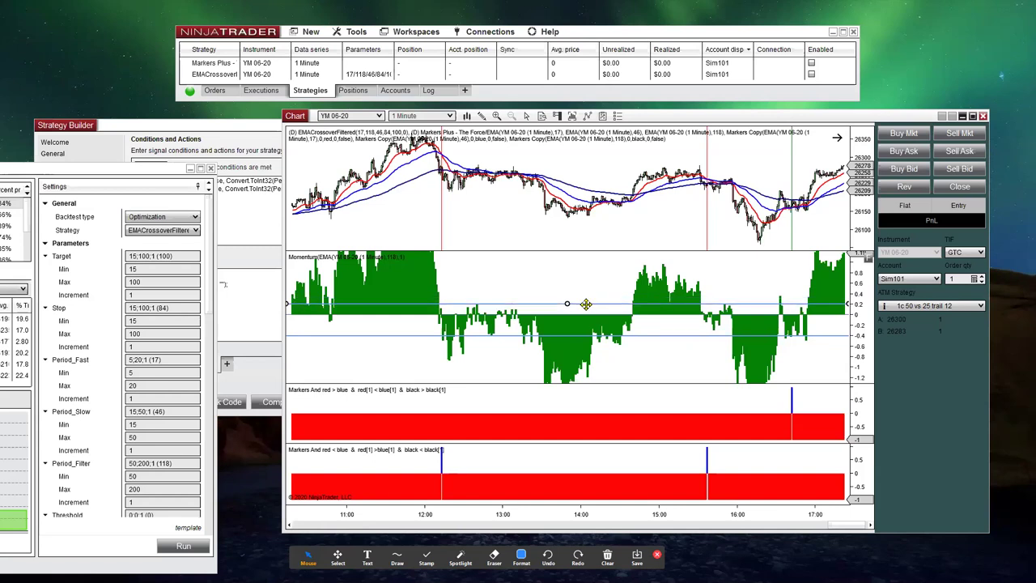
drag(674, 335, 673, 325)
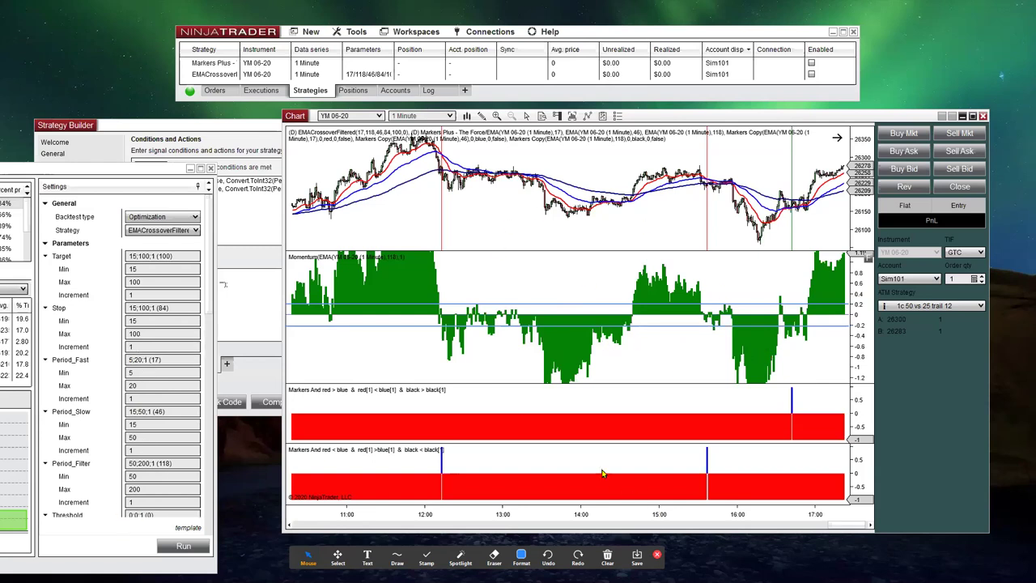
- Enlarge the chart's price panel and set the long Markers And indicator's third AND condition to black > black[1] + 0.2
drag(602, 514, 672, 518)
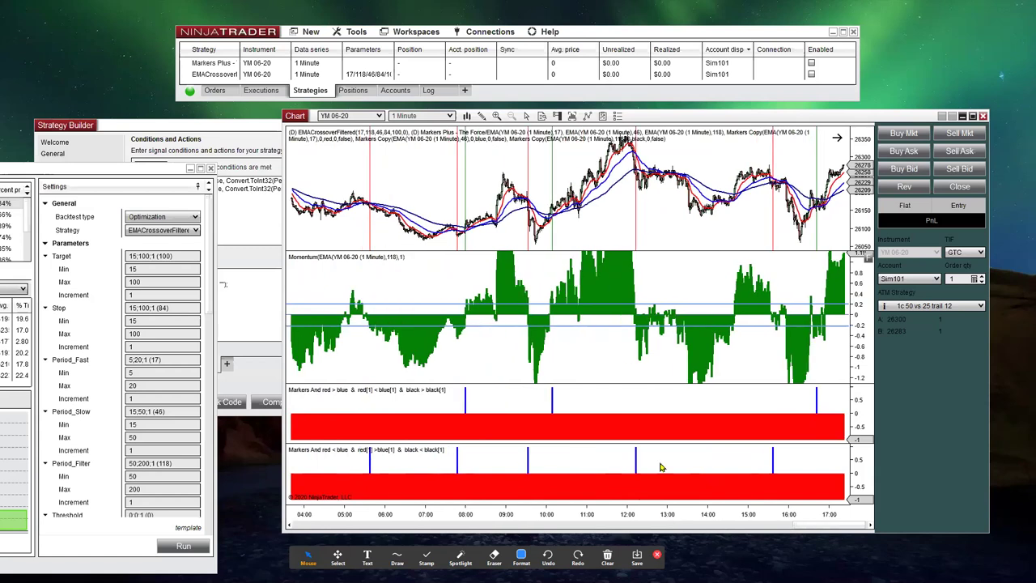
drag(588, 253, 602, 312)
click(526, 435)
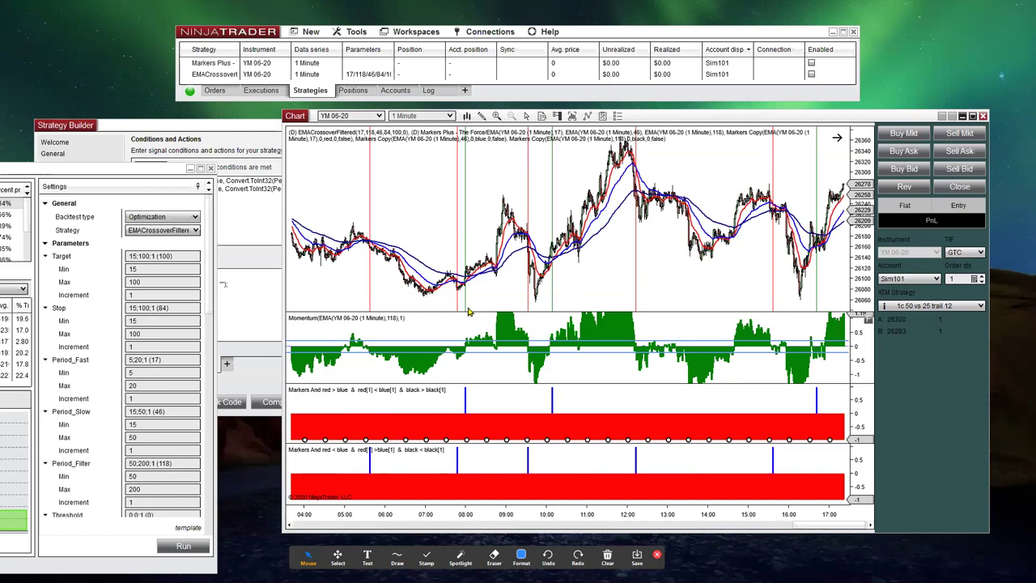
double_click(530, 426)
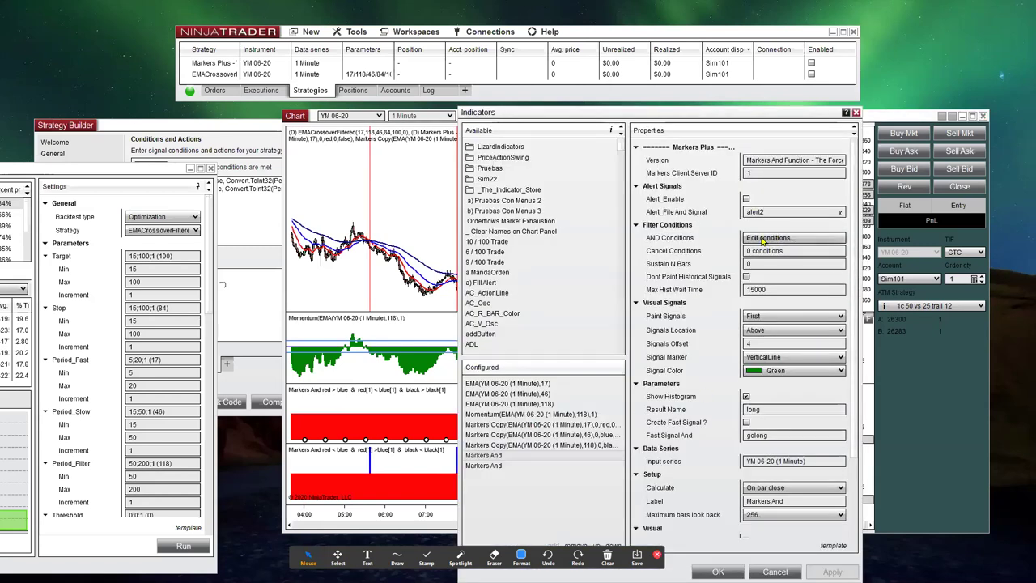
click(762, 241)
click(551, 264)
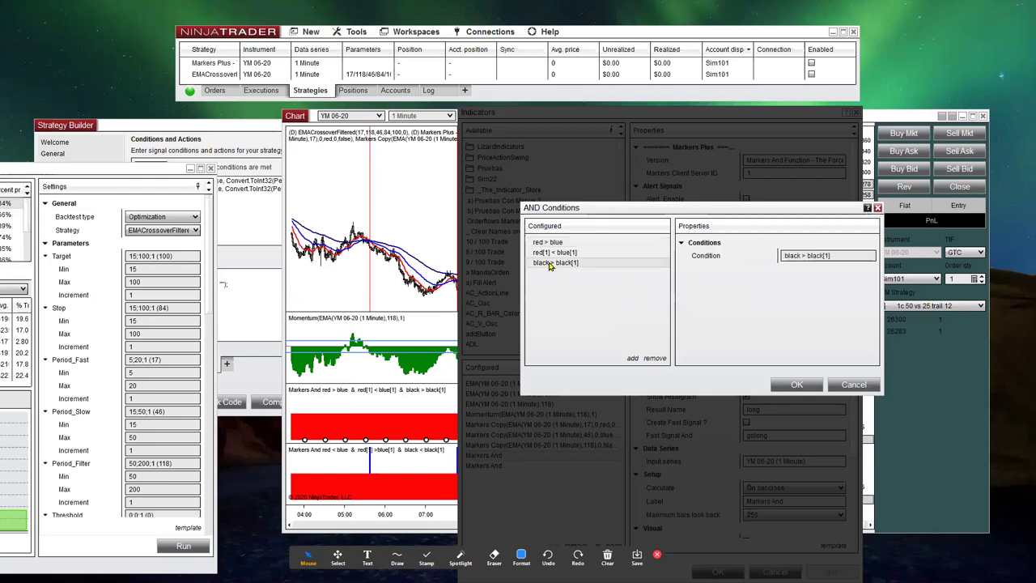
click(842, 257)
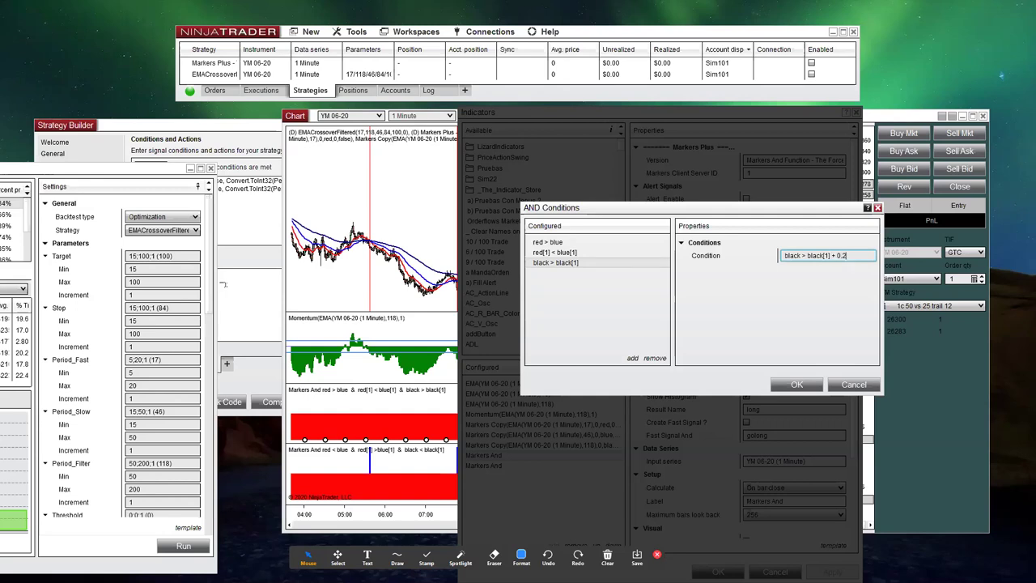
text(+ 0.2)
click(590, 301)
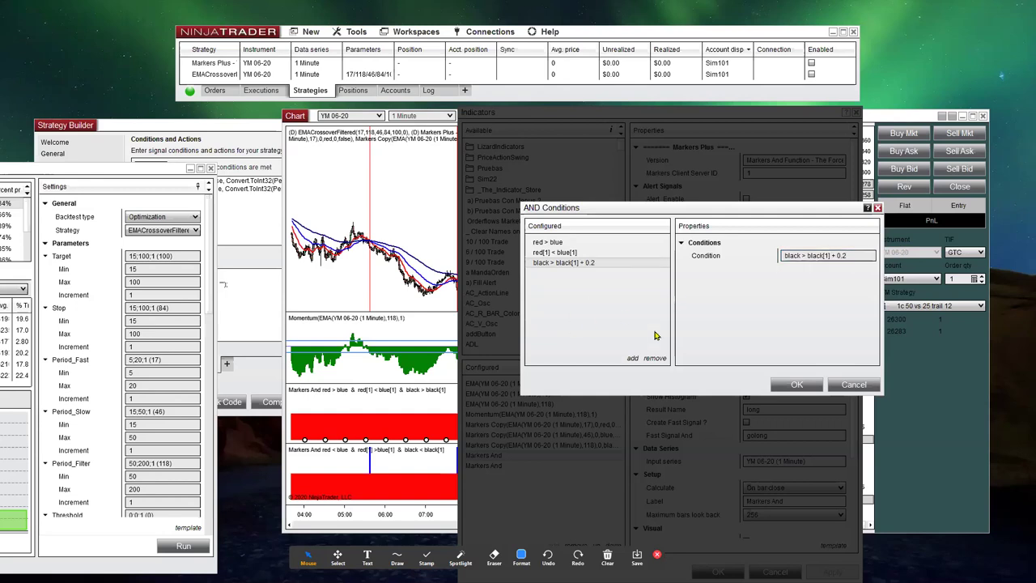
click(789, 383)
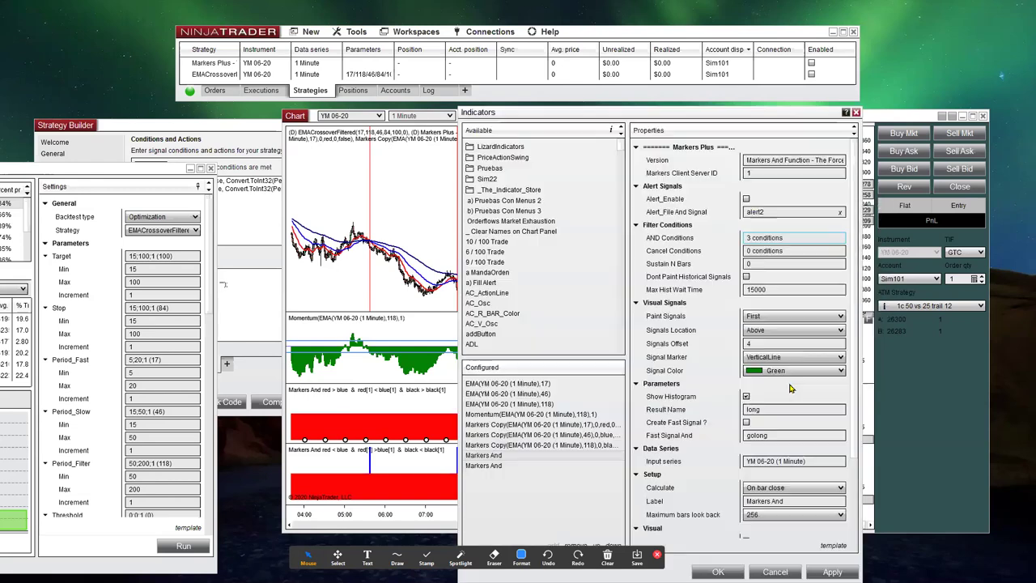
- Set the short Markers And indicator's third AND condition to black < black[1] - 0.2 and accept the indicator changes
click(493, 467)
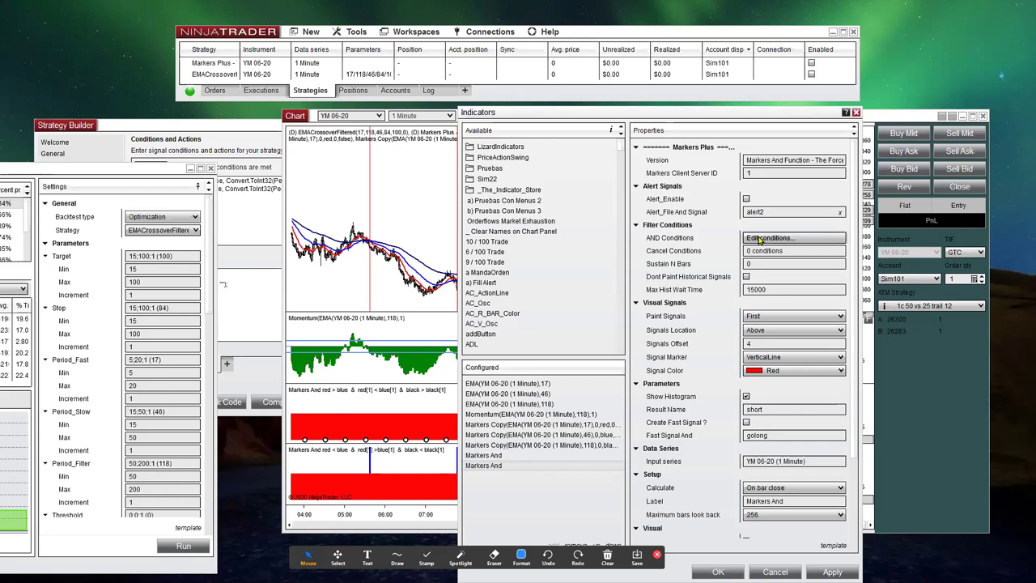
click(760, 237)
click(553, 263)
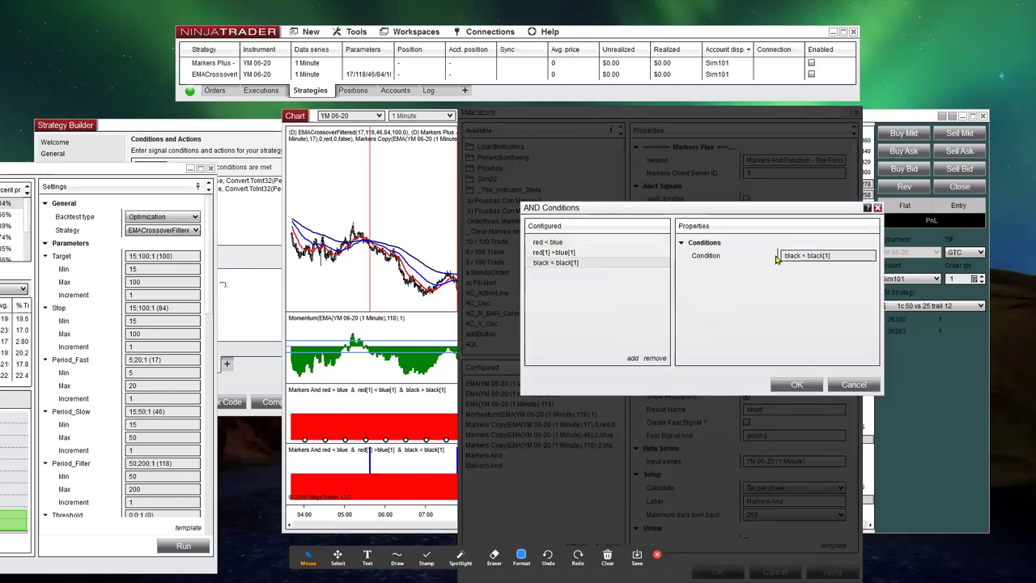
click(834, 255)
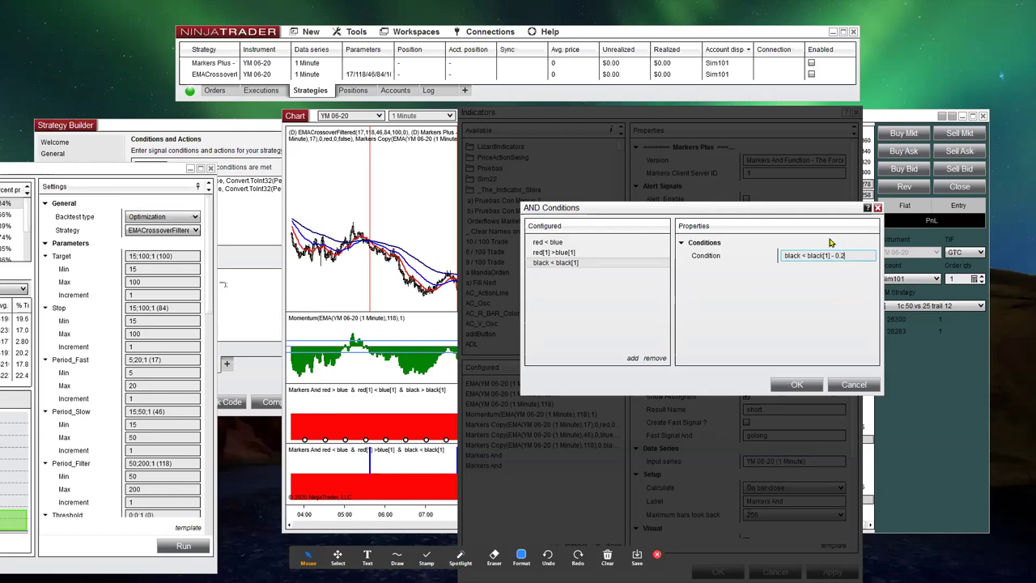
click(589, 320)
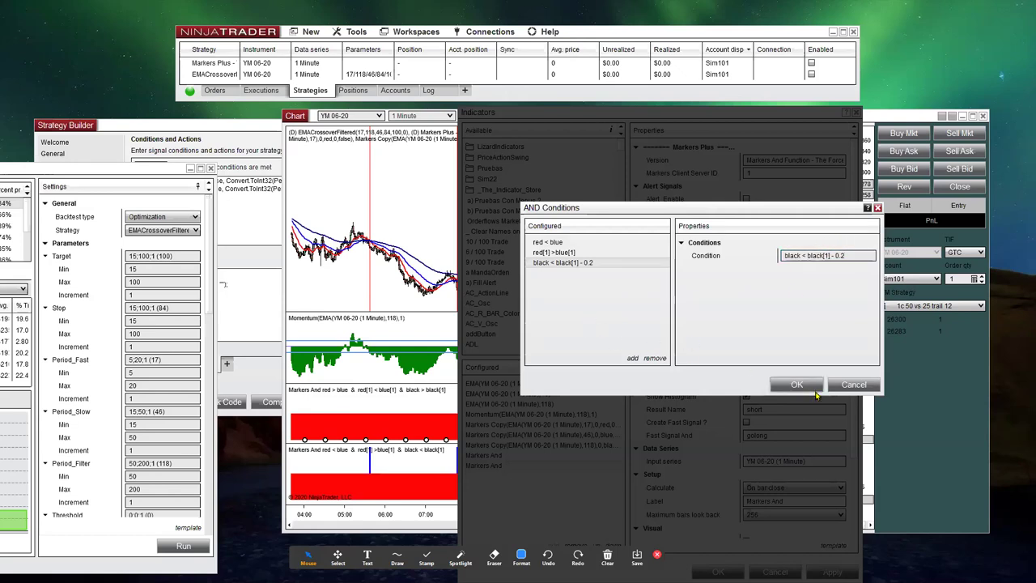
click(796, 384)
click(718, 571)
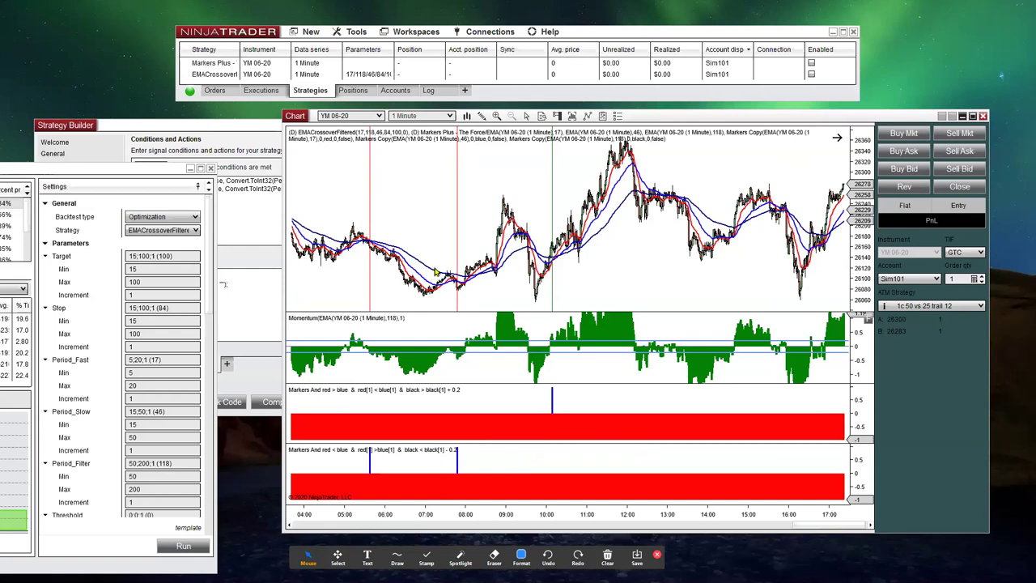
- Enable the Markers Plus strategy for YM 06-20 in the strategies list
drag(599, 514, 644, 507)
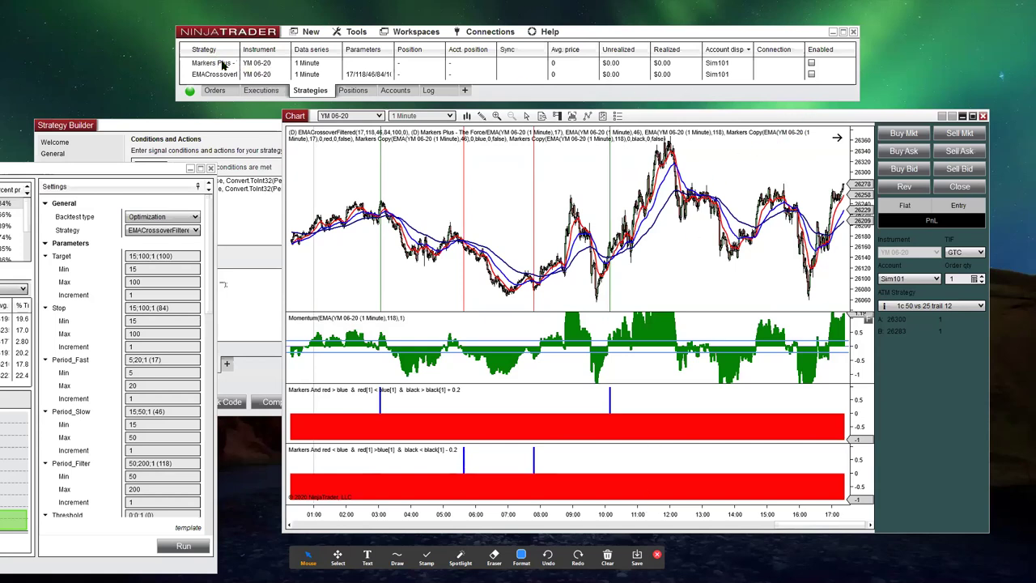
click(810, 63)
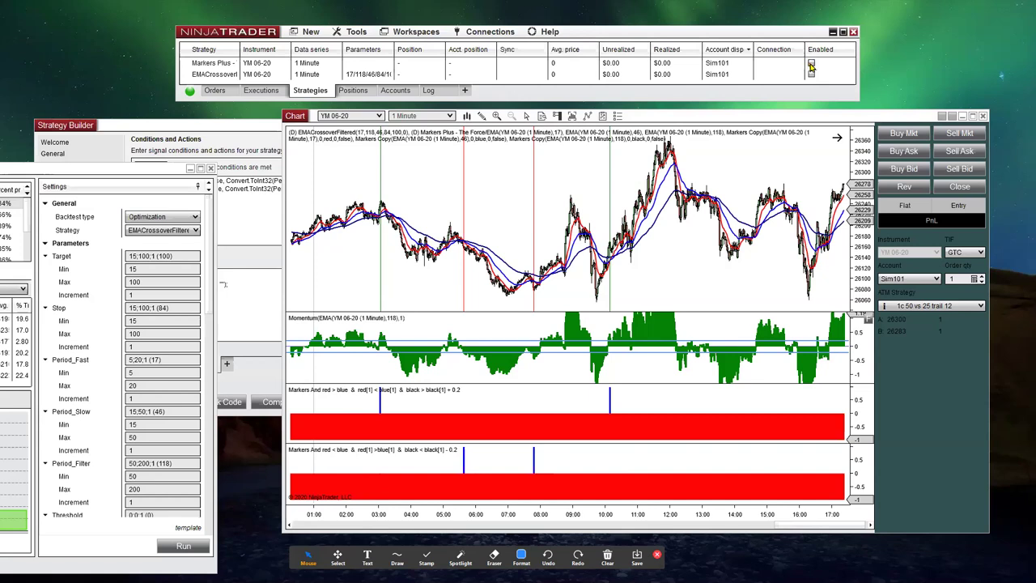
click(811, 65)
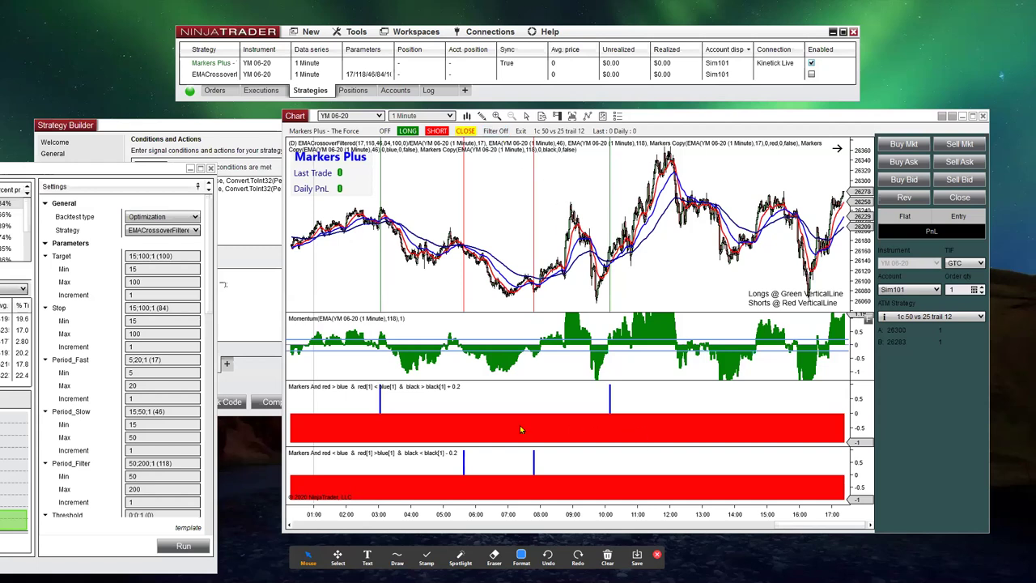
click(533, 238)
click(501, 220)
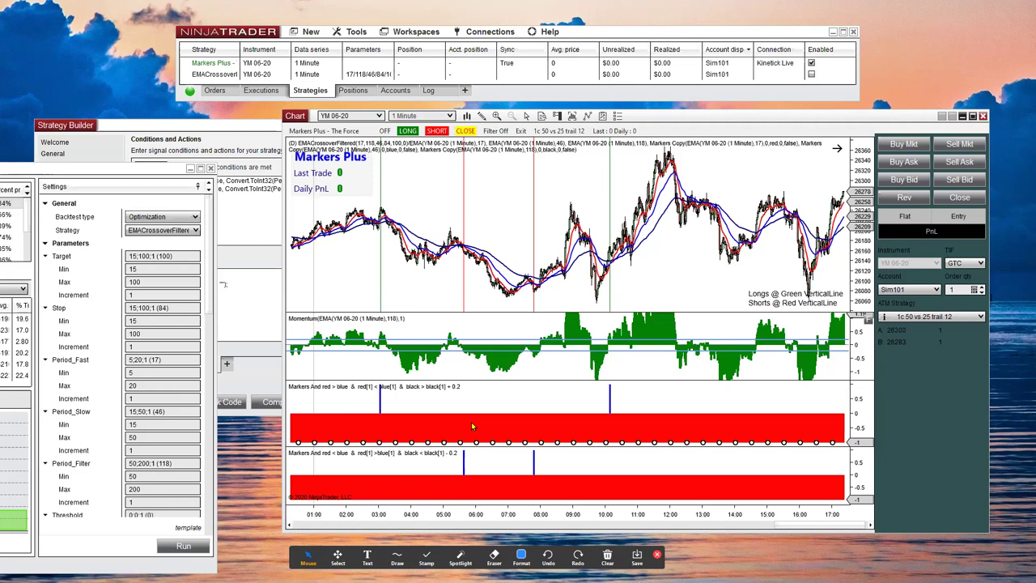
- Bring the Strategy Analyzer to the front and reposition it over the chart so its full results are visible
click(228, 128)
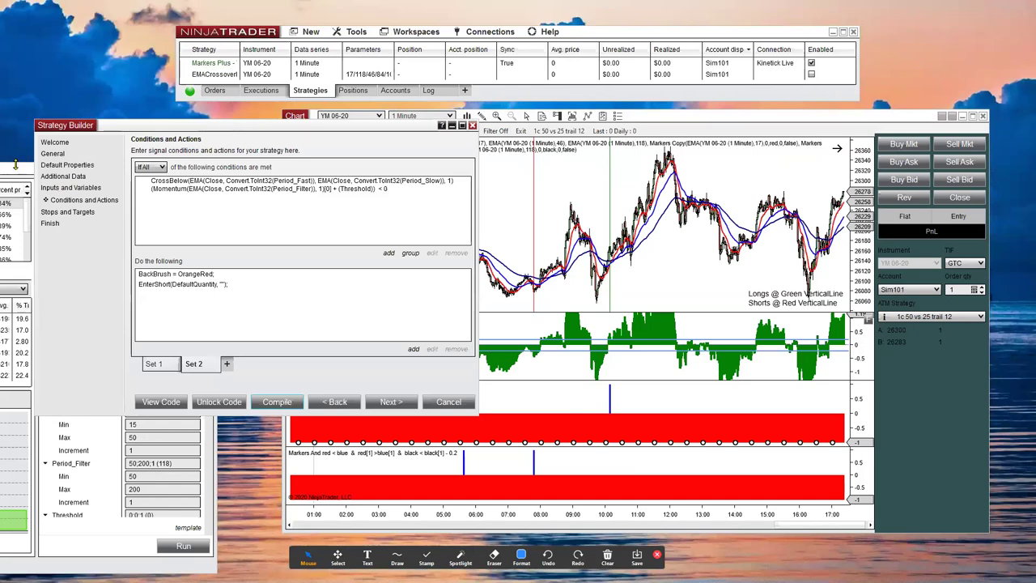
drag(17, 171, 386, 158)
mouse_move(676, 119)
mouse_down()
mouse_move(679, 96)
mouse_move(710, 135)
mouse_move(686, 103)
mouse_up()
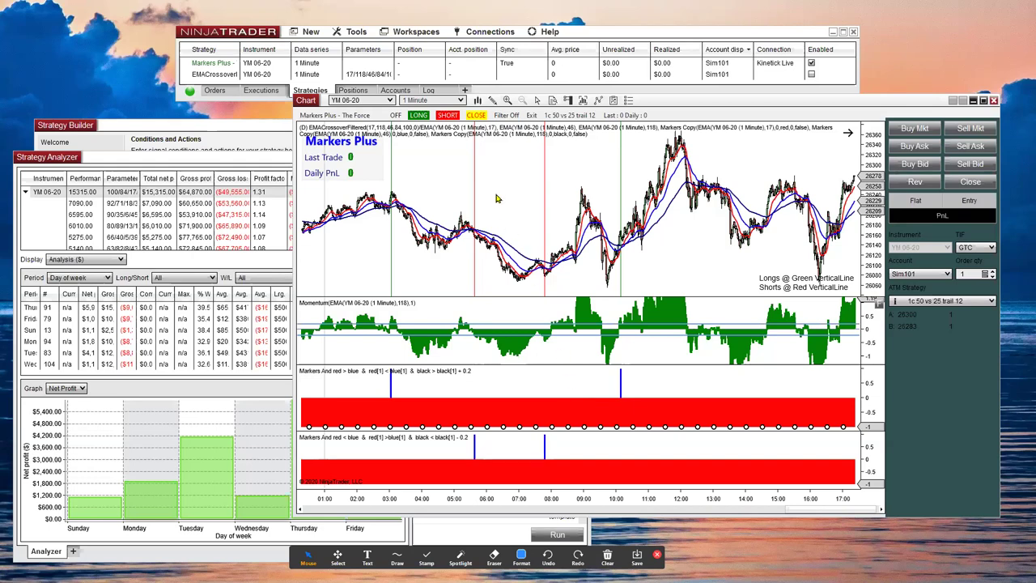
click(191, 157)
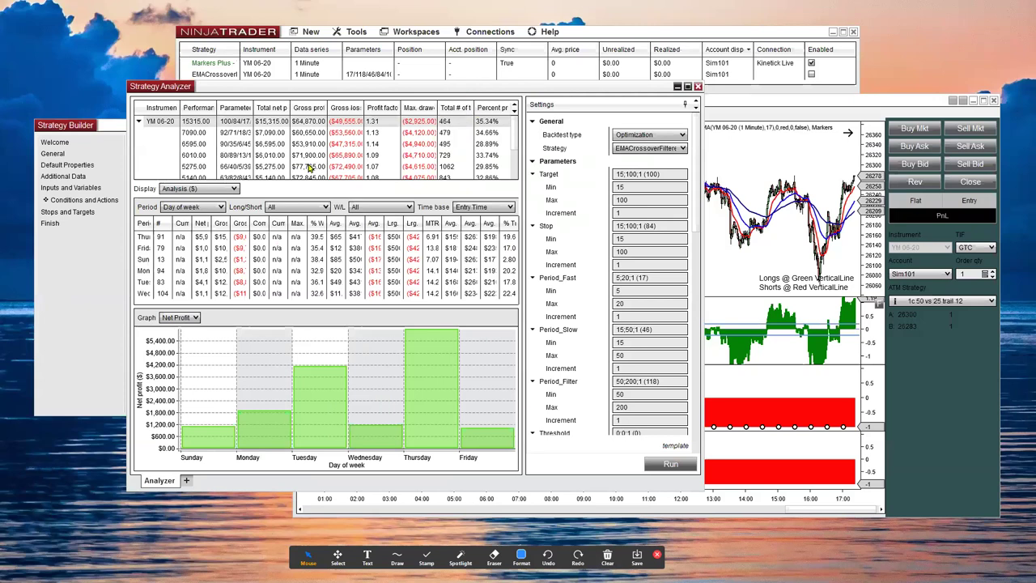
- Group the Strategy Analyzer results by Daily period, widen the window and enlarge the net profit graph to examine its daily bars
click(206, 208)
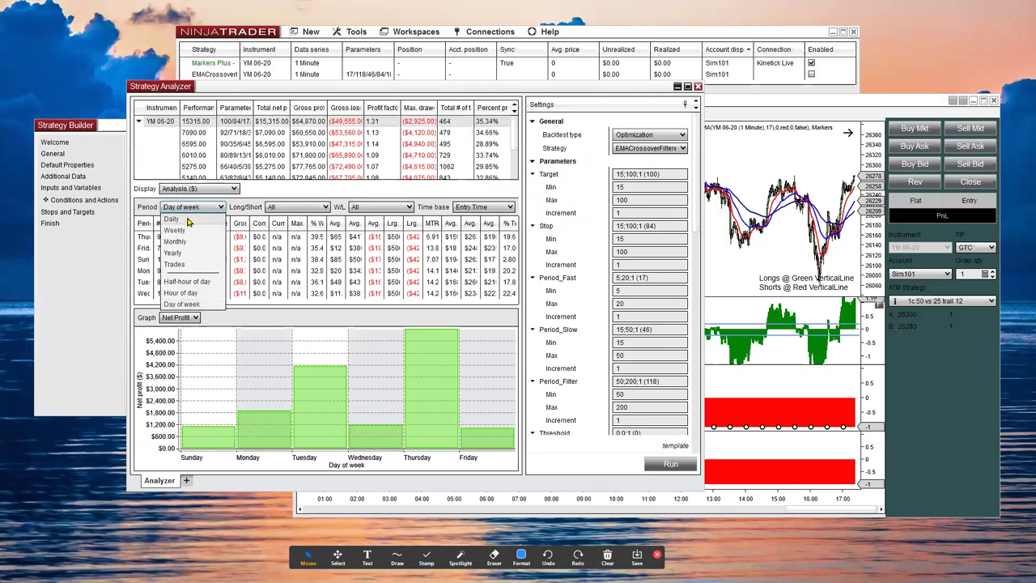
click(173, 219)
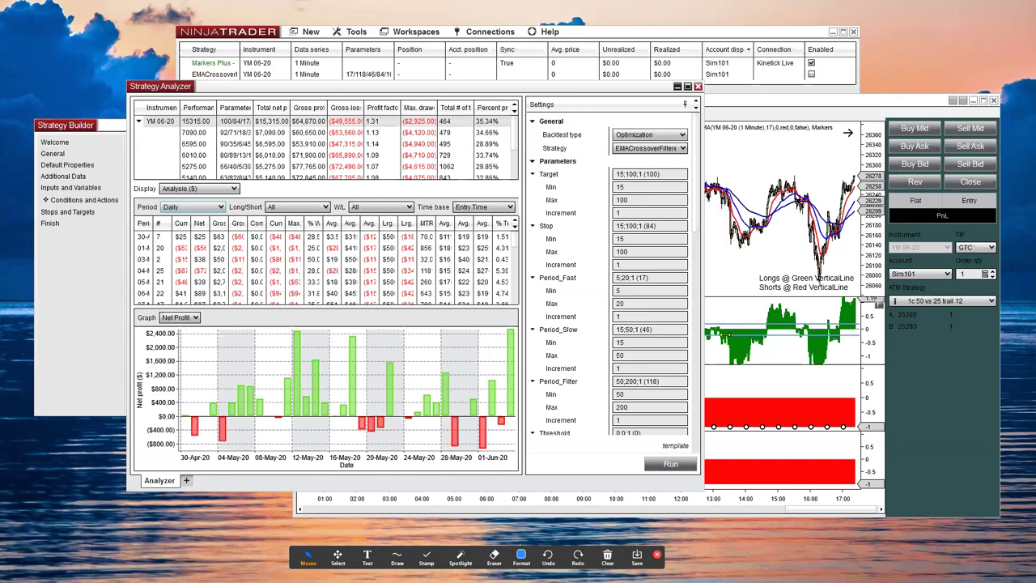
drag(702, 334, 959, 324)
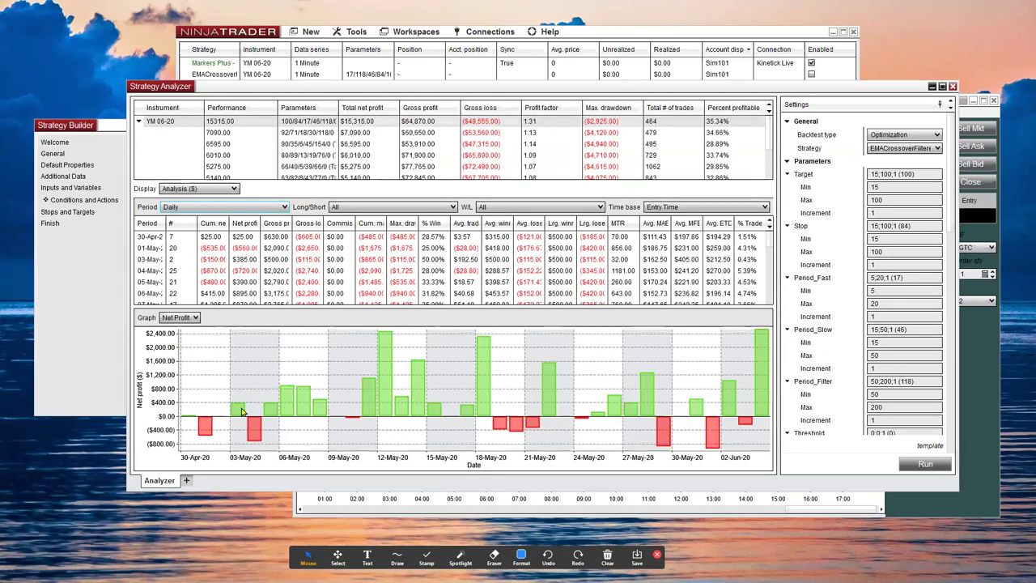
drag(289, 310, 304, 233)
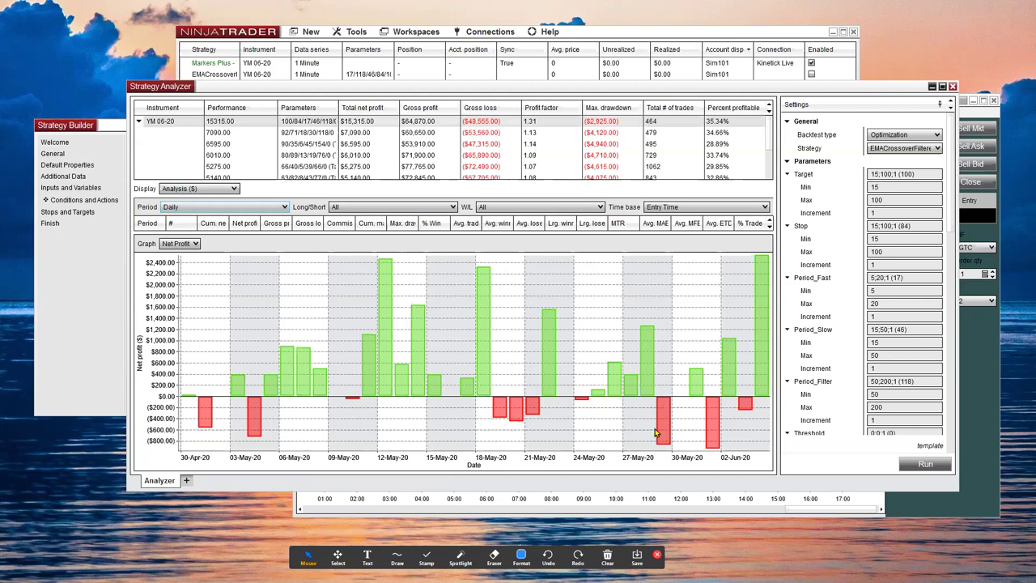
mouse_move(709, 433)
mouse_move(424, 383)
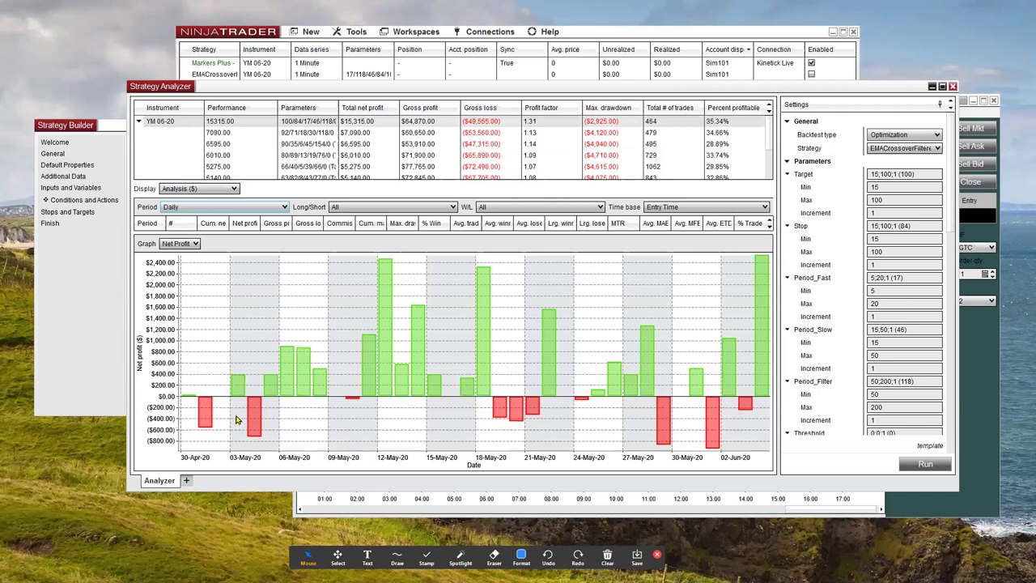
mouse_move(206, 423)
mouse_move(228, 379)
- Move the Strategy Analyzer clear of the chart and disable Markers Plus - The Force in the chart's strategy settings, applying the change
drag(522, 88, 88, 143)
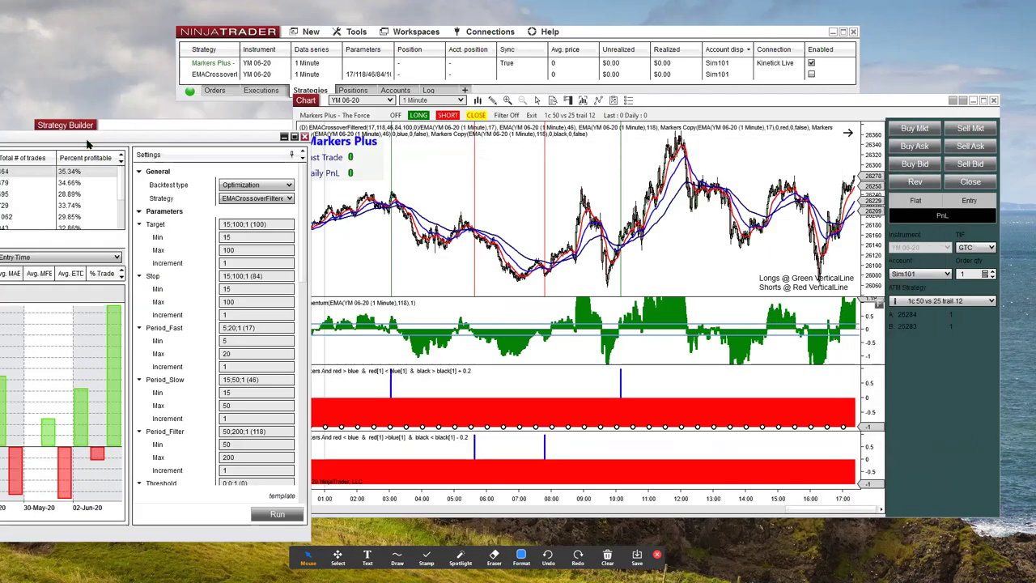
drag(239, 136, 183, 127)
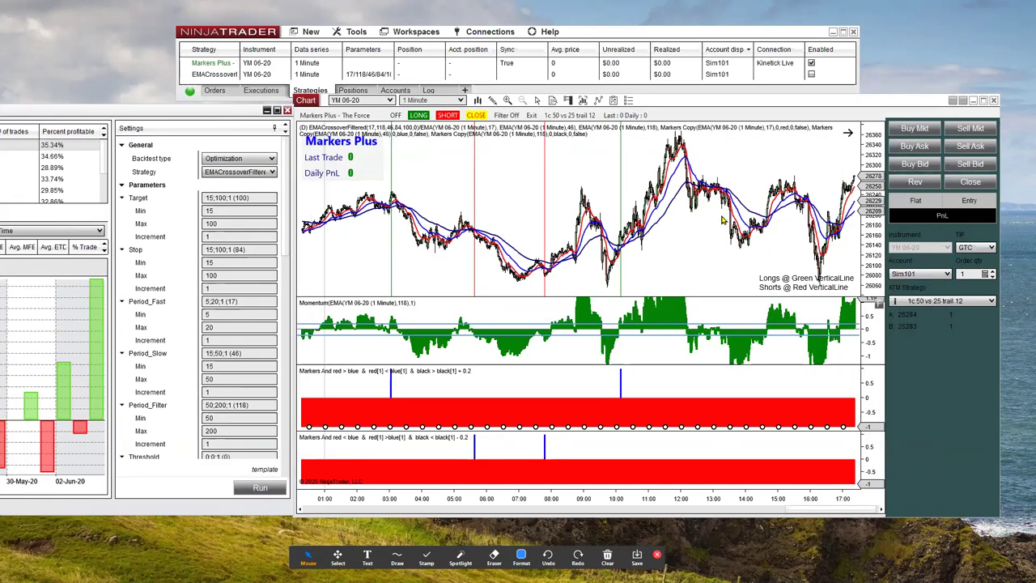
right_click(574, 167)
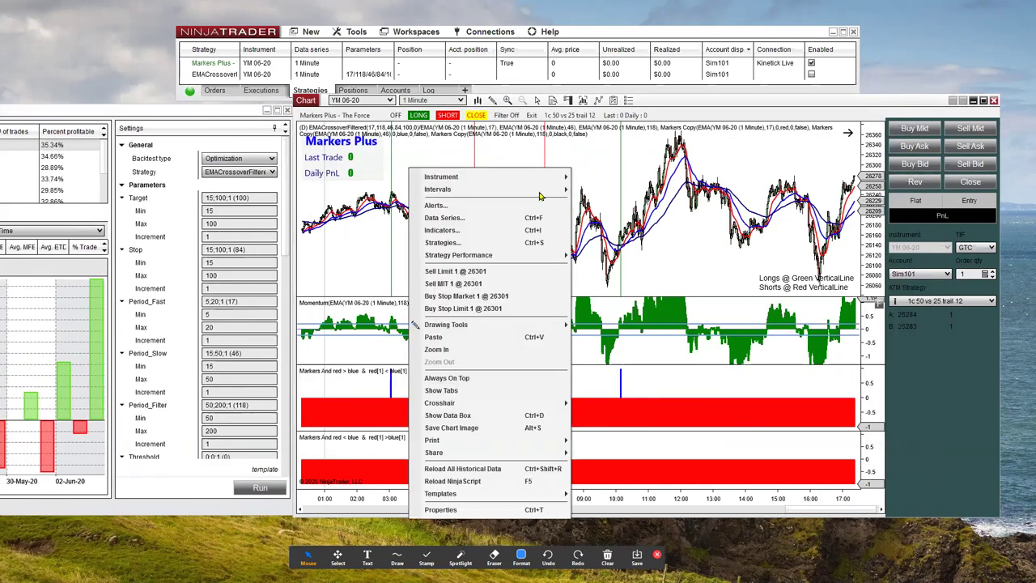
click(463, 251)
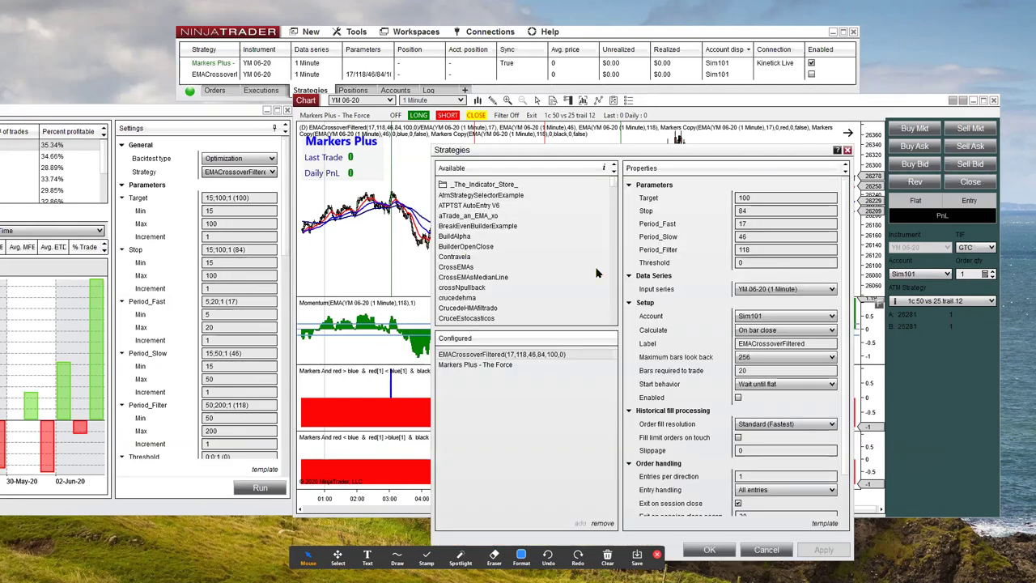
click(475, 365)
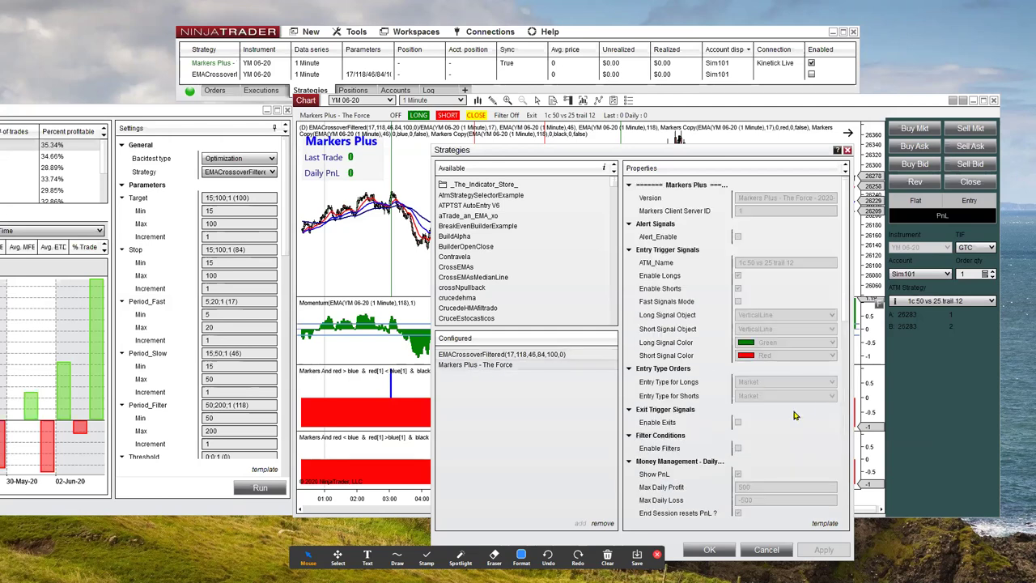
scroll(780, 323, down, 8)
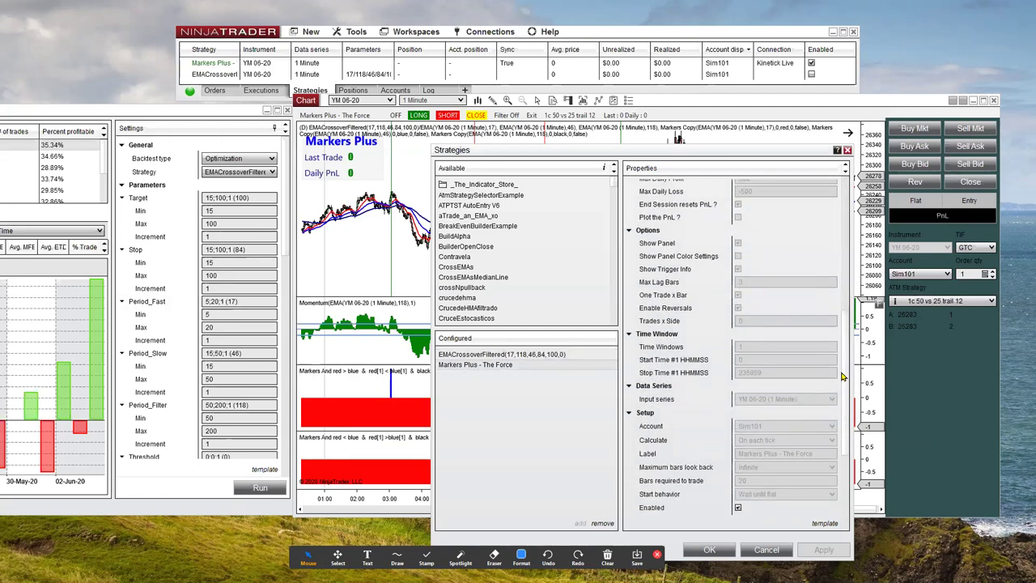
scroll(845, 387, down, 5)
click(737, 365)
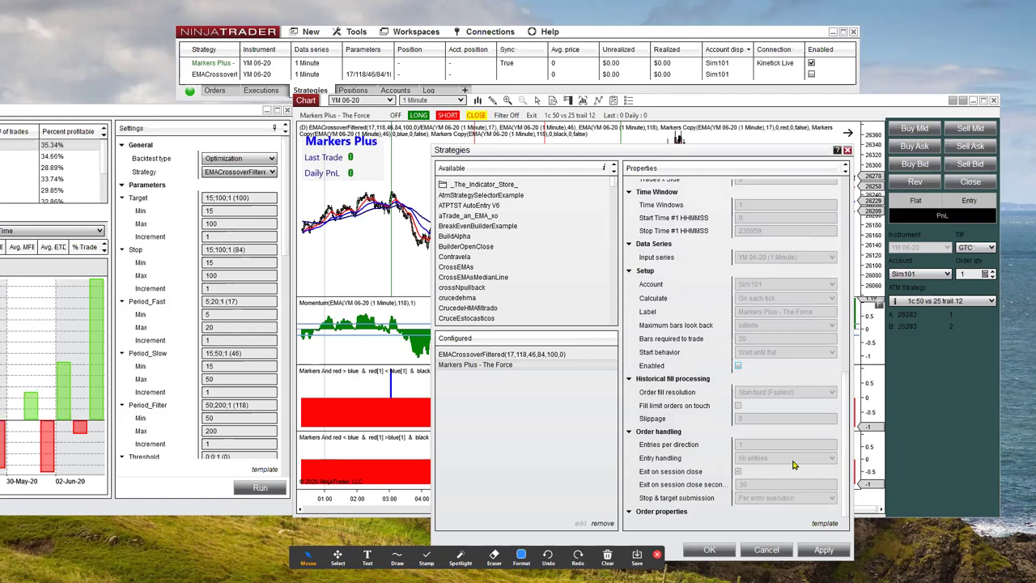
click(823, 550)
- Set the Markers Plus strategy's Max Daily Profit to 1000 and Max Daily Loss to -600
drag(839, 472, 844, 359)
click(716, 306)
text(1000)
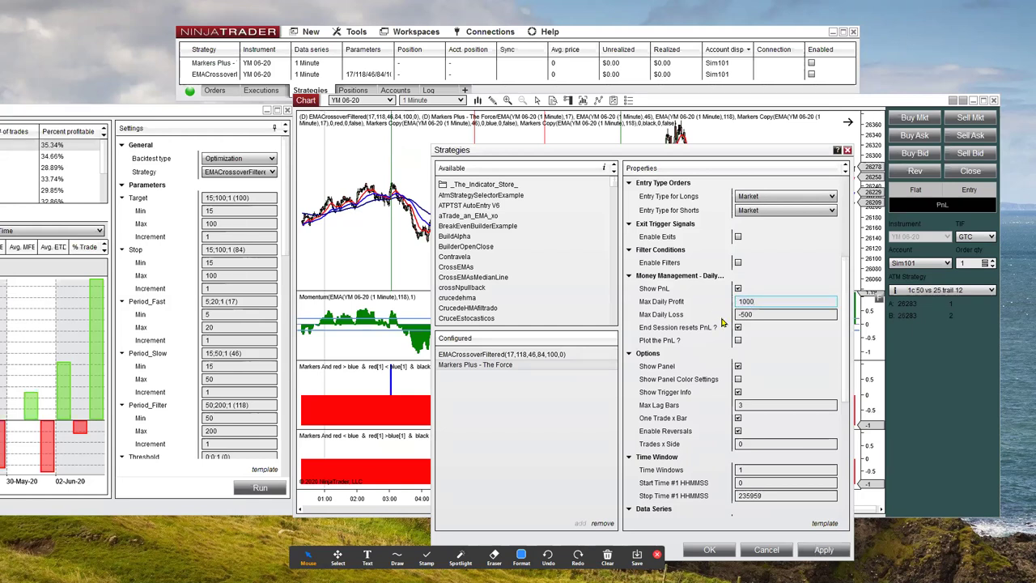
click(746, 314)
text(-600)
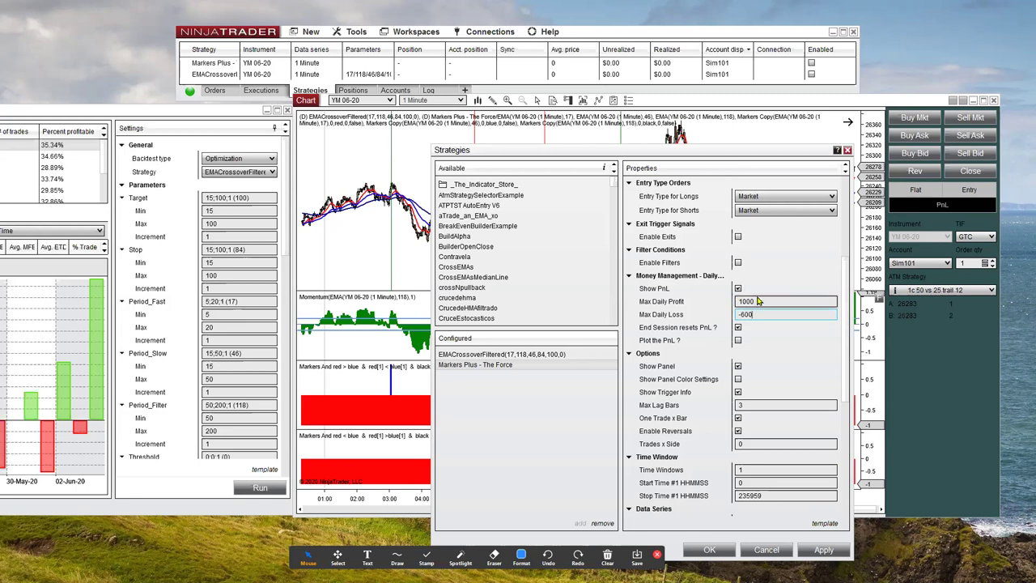
- Examine the start and stop time fields in the Markers Plus strategy's Time Window settings
click(743, 495)
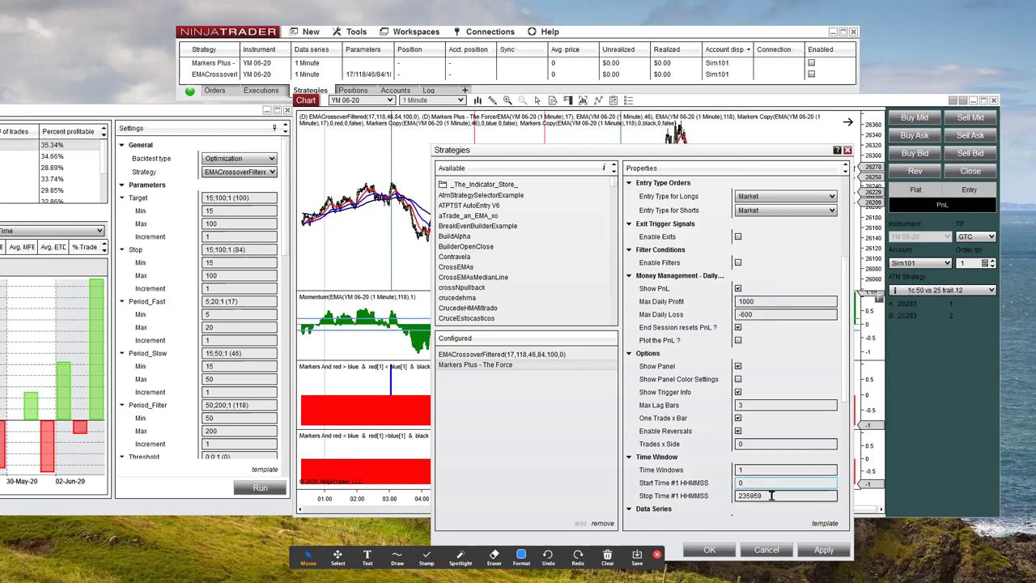
click(763, 482)
click(771, 495)
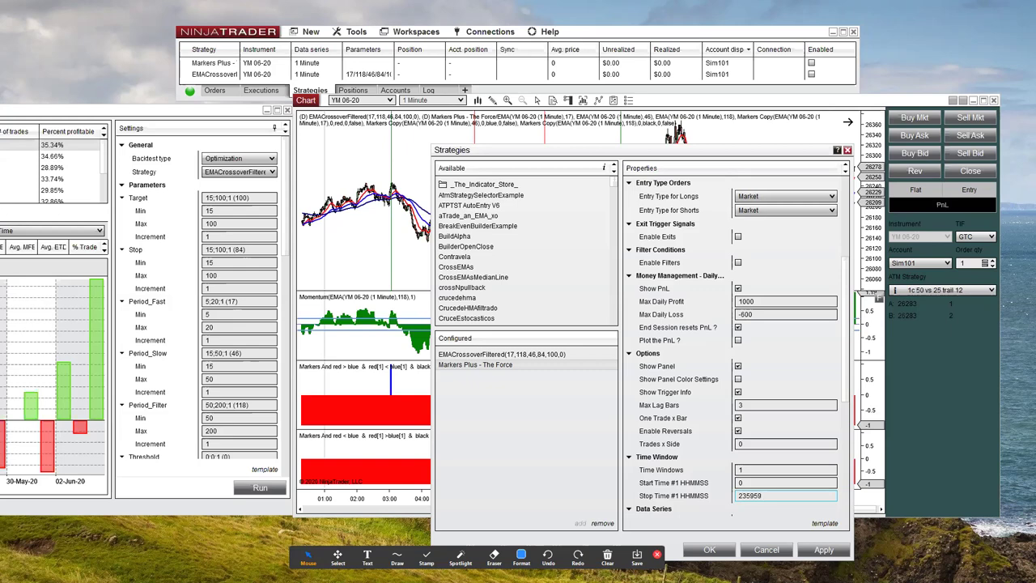
- Confirm the chart's strategy settings, bring the Strategy Analyzer back over the chart and group its net profit graph by Hour of day
click(709, 549)
drag(8, 110, 398, 74)
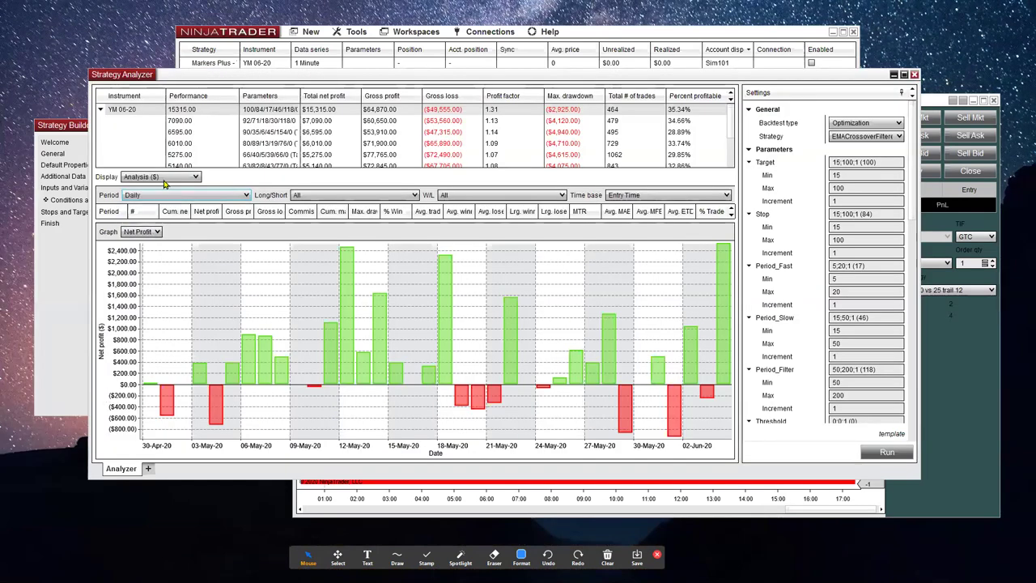
click(145, 232)
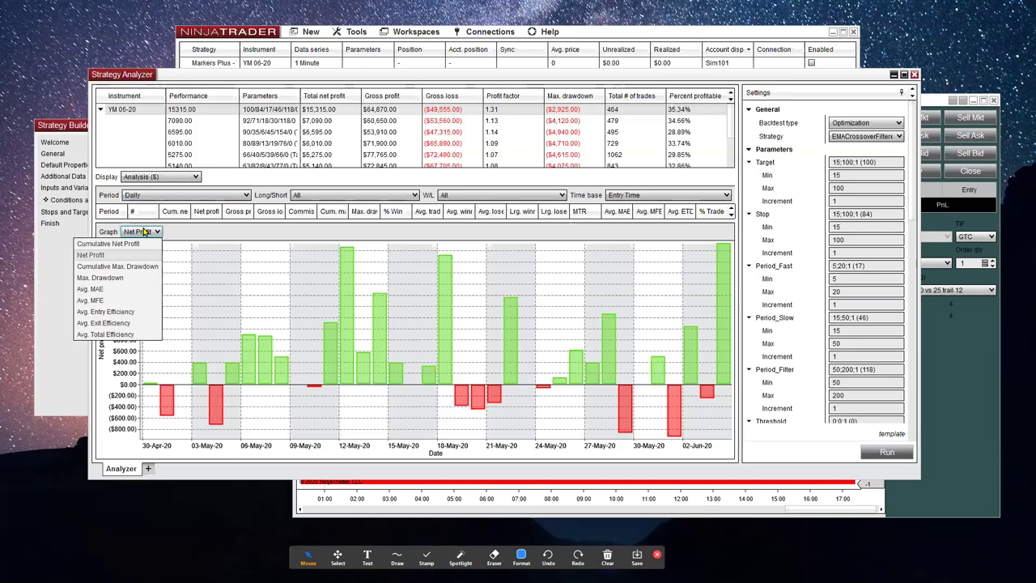
click(181, 178)
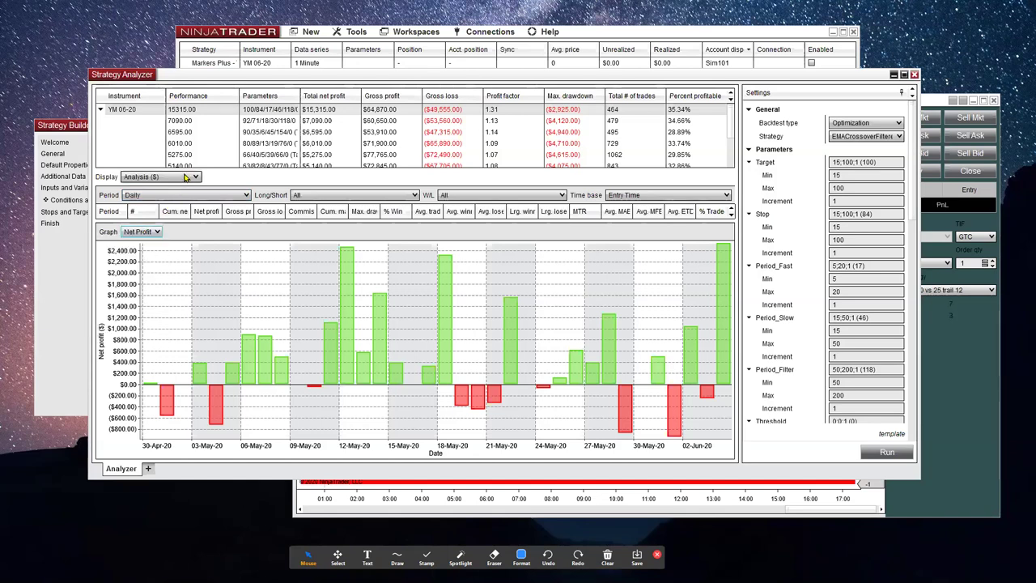
click(180, 177)
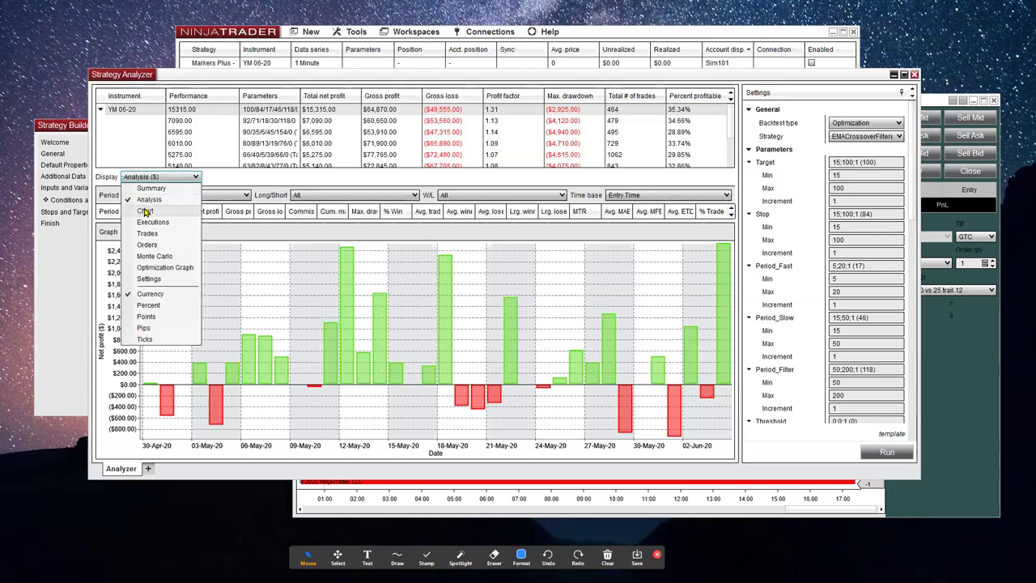
click(238, 196)
click(236, 198)
click(238, 197)
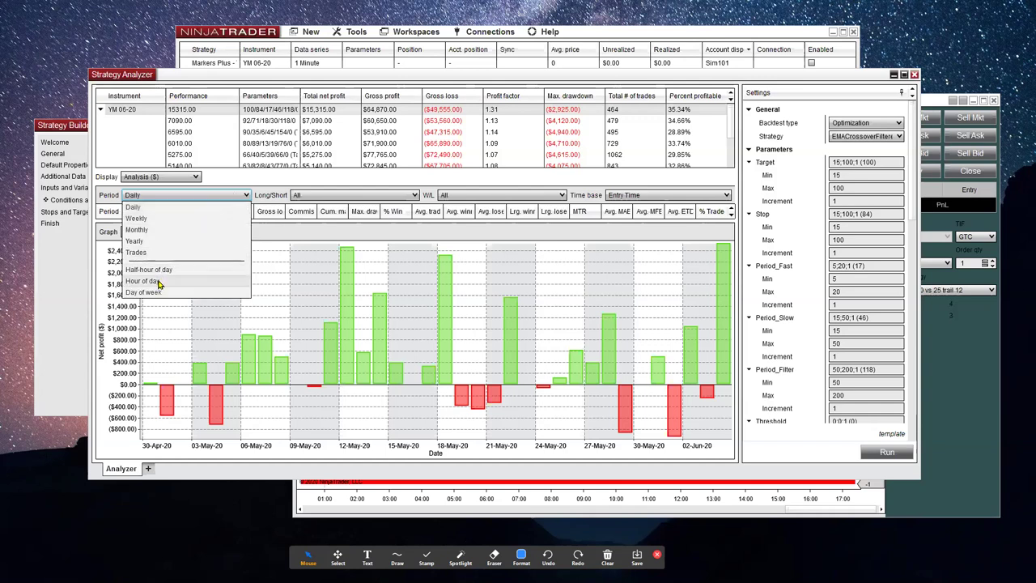
click(201, 280)
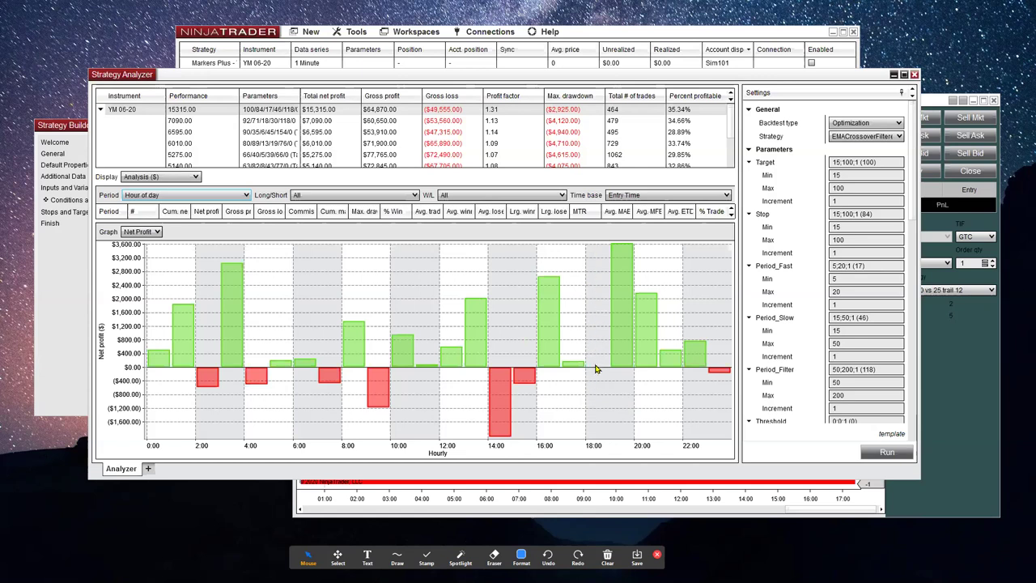
mouse_move(547, 357)
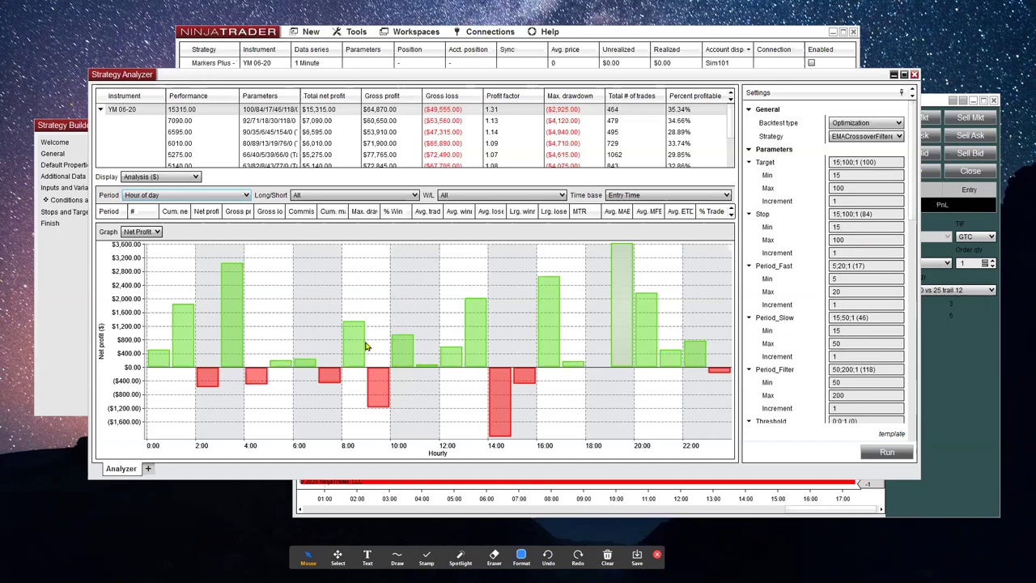
- Regroup the Strategy Analyzer's net profit graph by Daily period and examine the bars of the losing days around 20-May
click(188, 201)
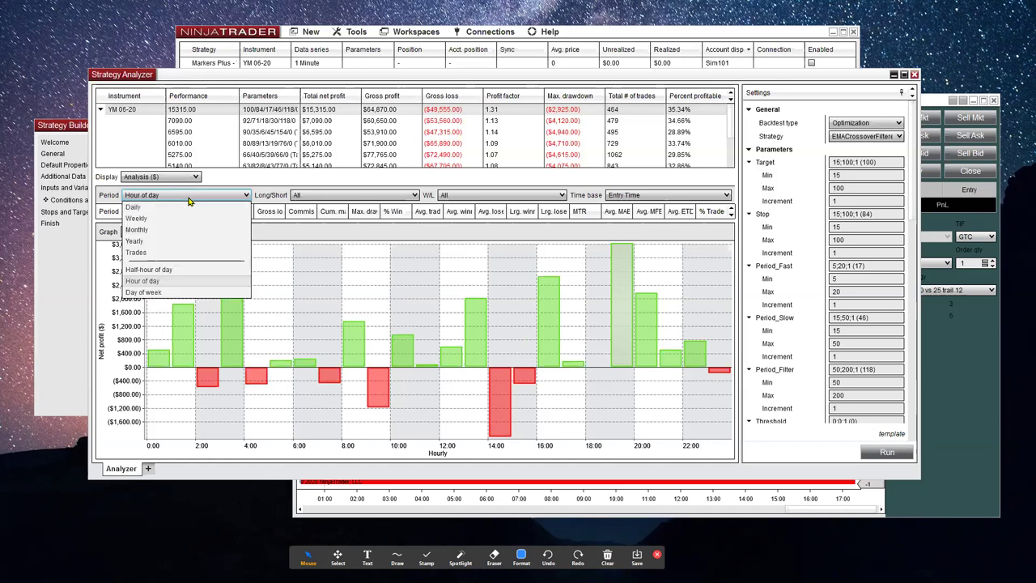
click(167, 212)
click(166, 203)
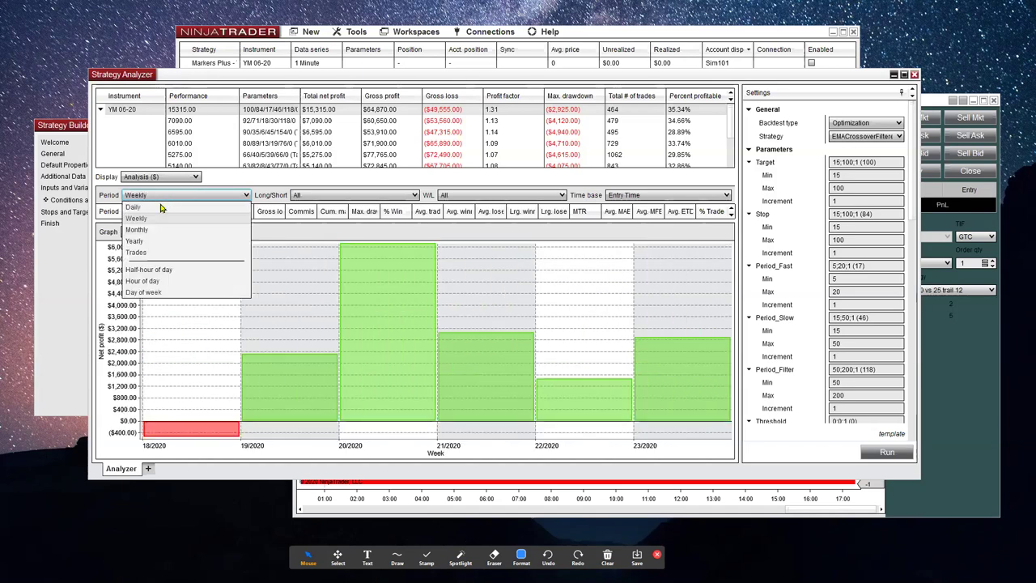
click(157, 217)
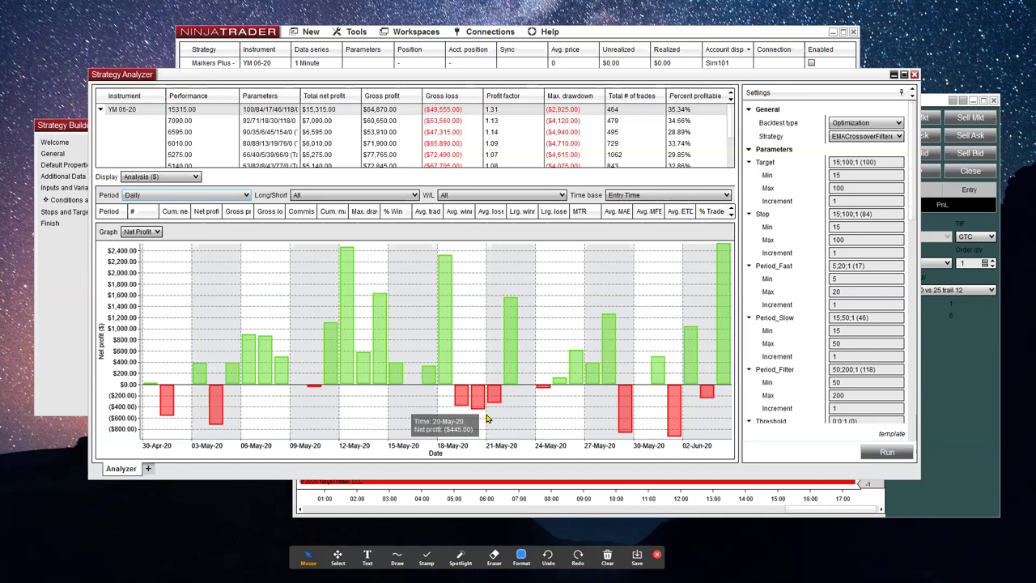
mouse_move(487, 399)
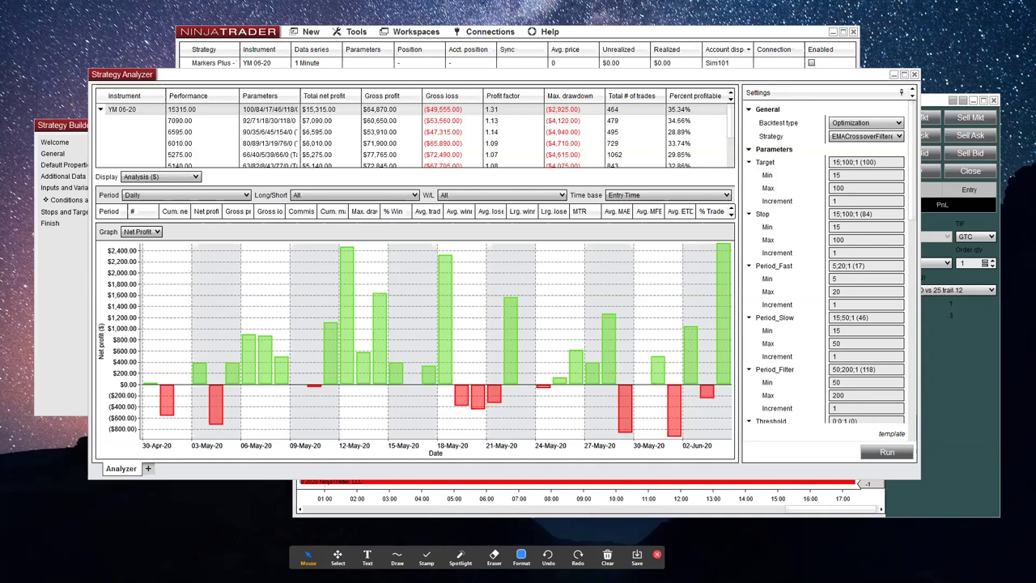
- Move the Strategy Analyzer off the chart, stretch the chart's time scale and select the 46 and 118 EMA lines to examine them
drag(652, 77, 660, 380)
click(496, 161)
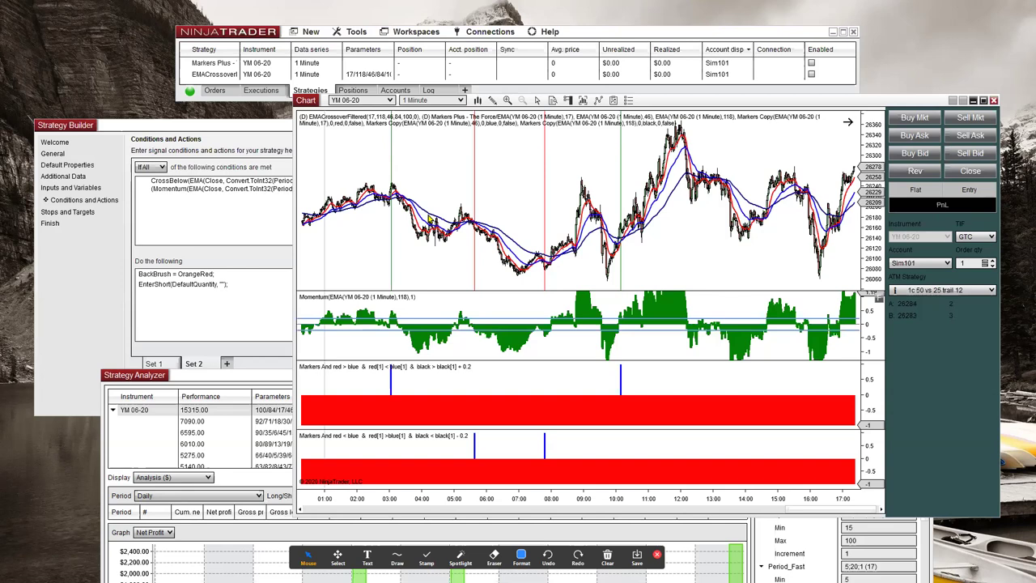
drag(638, 496, 435, 448)
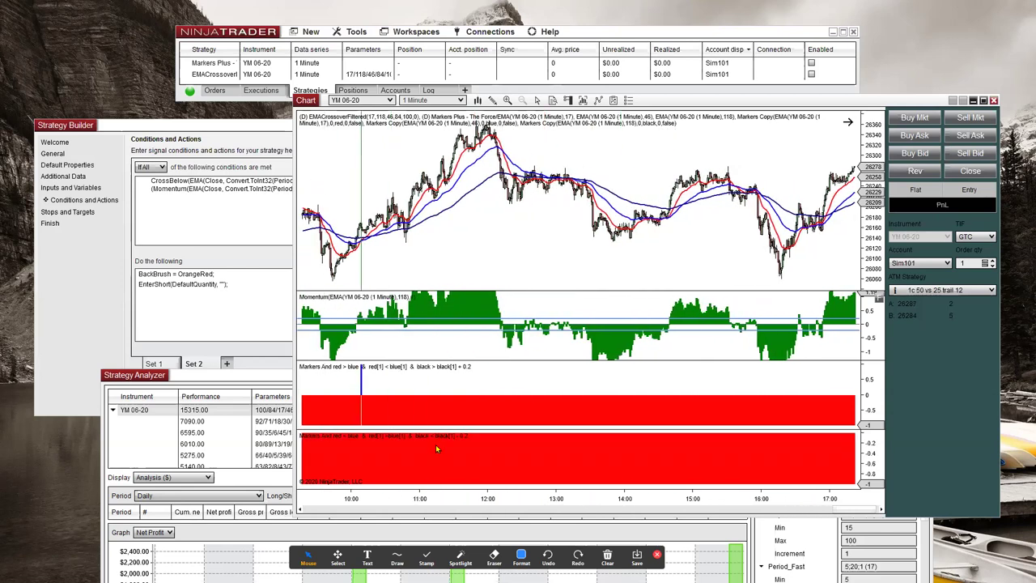
click(466, 172)
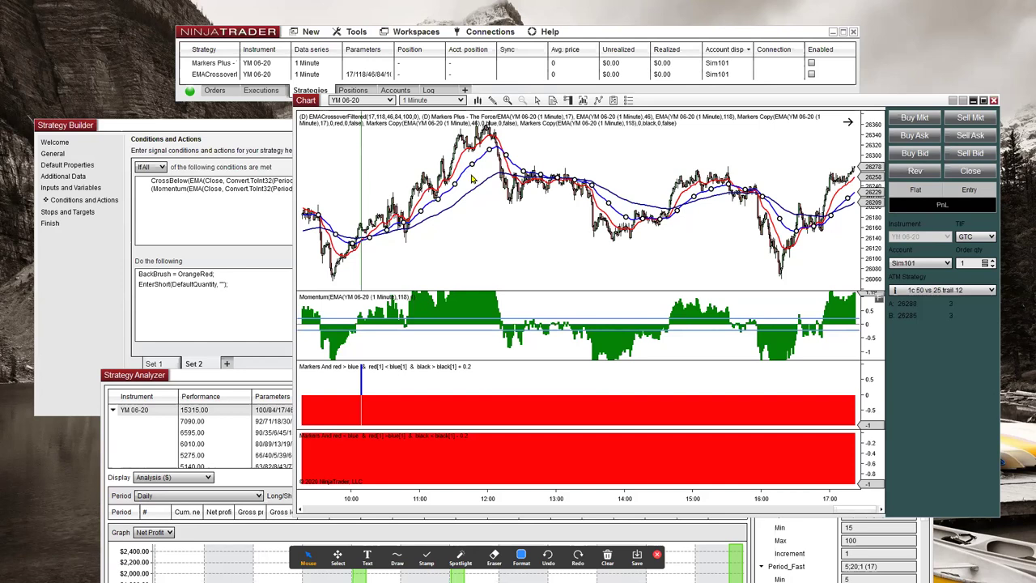
click(463, 199)
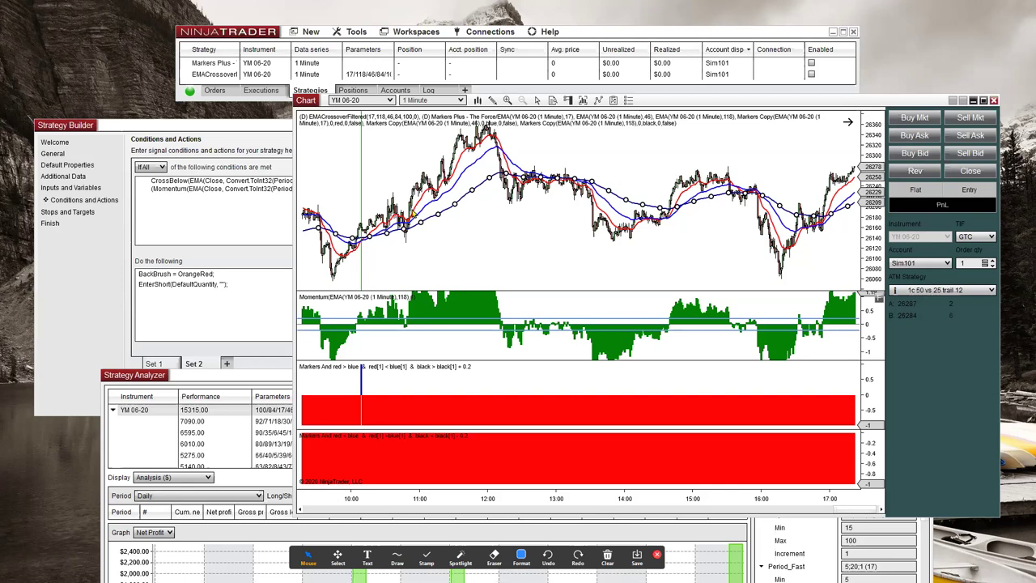
click(520, 223)
click(453, 207)
- Open the chart's strategies and inspect the TIS_Reversal_2020_May_13 and TIS_OpenClosePlus_2020_Mar parameters in the _The_Indicator_Store_ folder
right_click(497, 231)
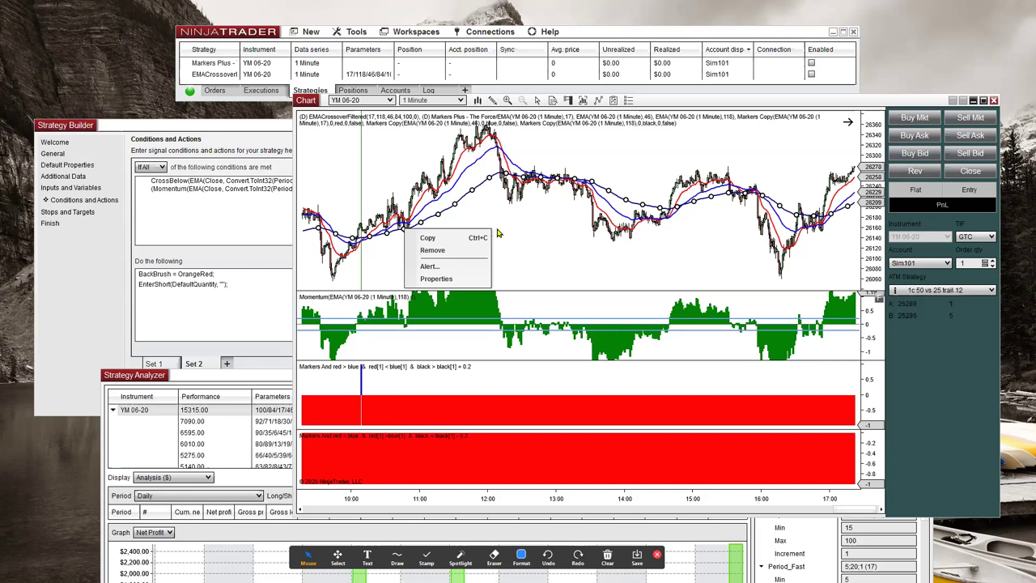
click(529, 233)
right_click(529, 233)
click(407, 306)
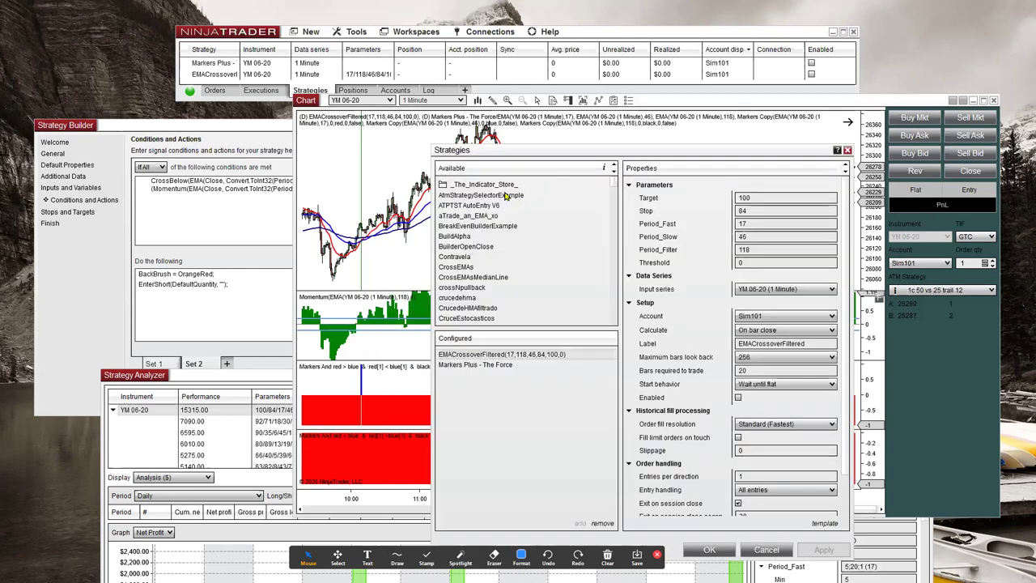
double_click(469, 186)
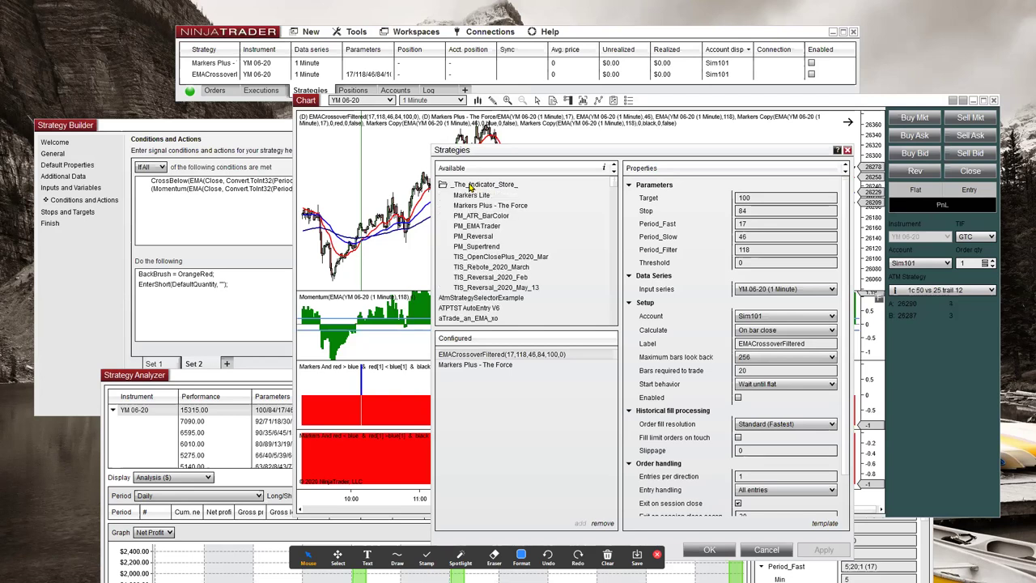
click(488, 269)
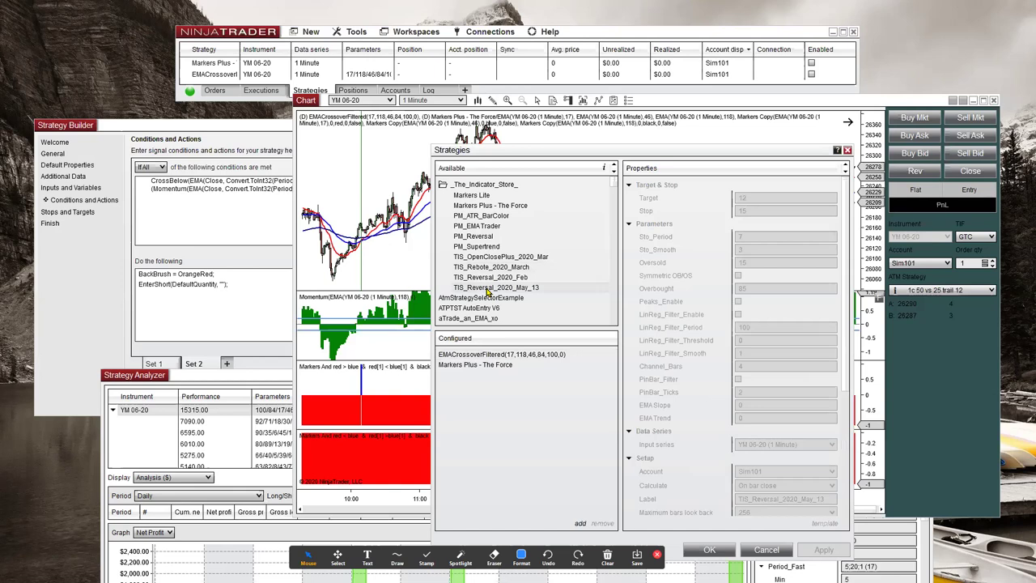
click(483, 258)
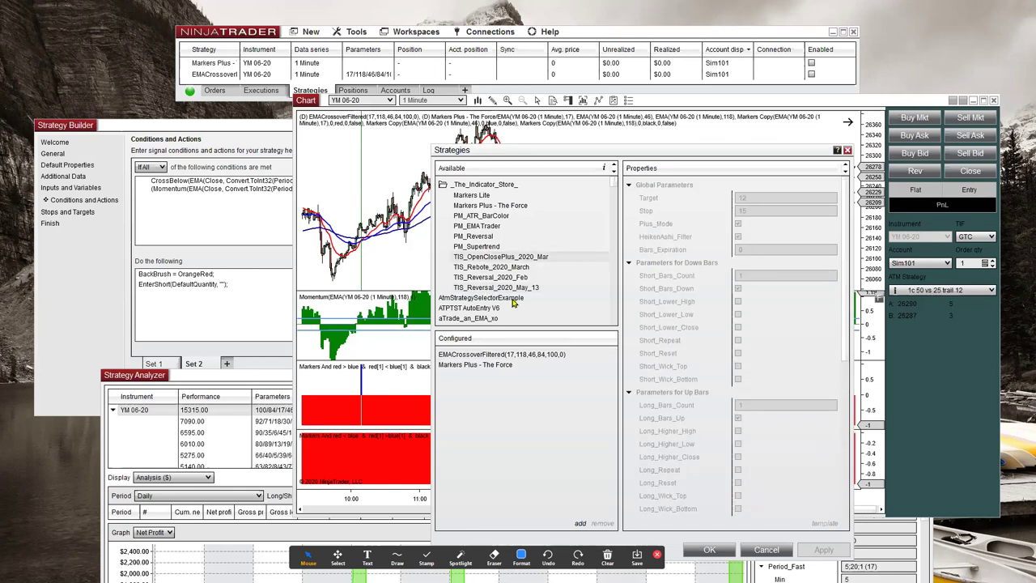
- Browse the available Wiz strategies, inspecting the Wiz2BarsOpenClose, WizBollingerTrender, WizHMACrossover and WizSqueezeBreakout parameters, and close the strategies without adding any
drag(610, 185, 608, 290)
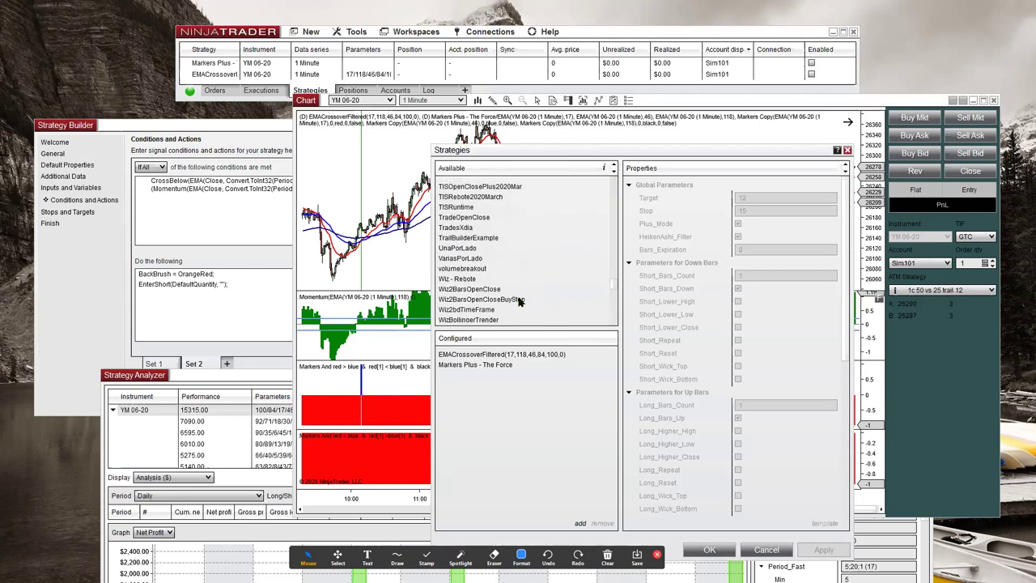
click(489, 292)
scroll(530, 303, down, 1)
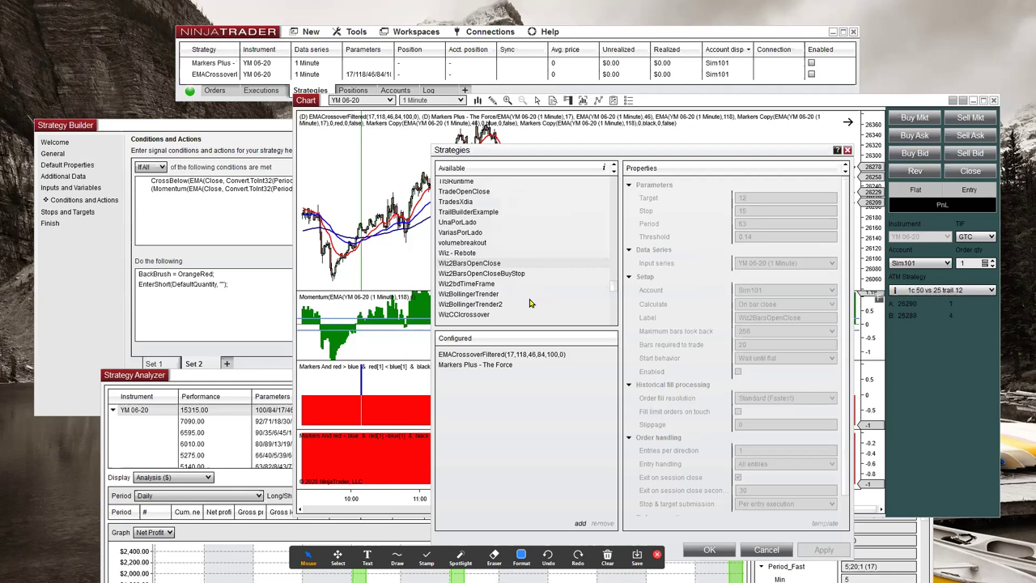
scroll(531, 303, down, 1)
click(473, 268)
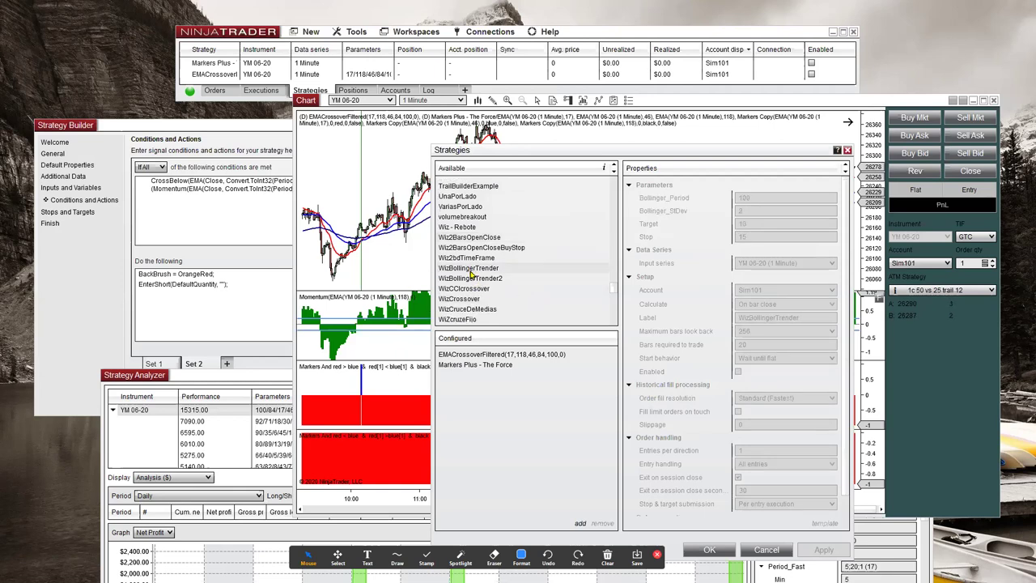
scroll(555, 312, down, 1)
scroll(511, 309, down, 1)
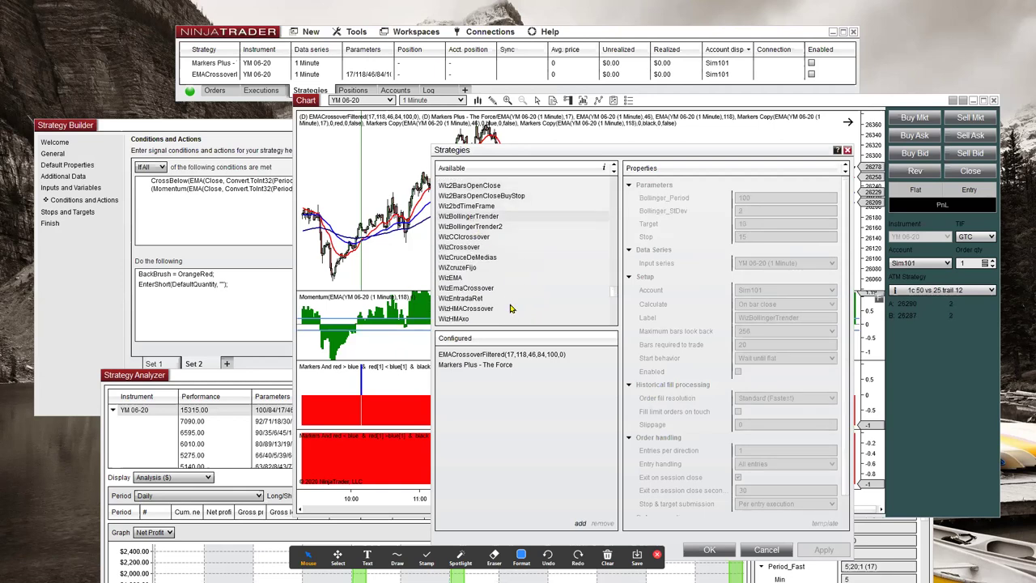
scroll(511, 308, down, 1)
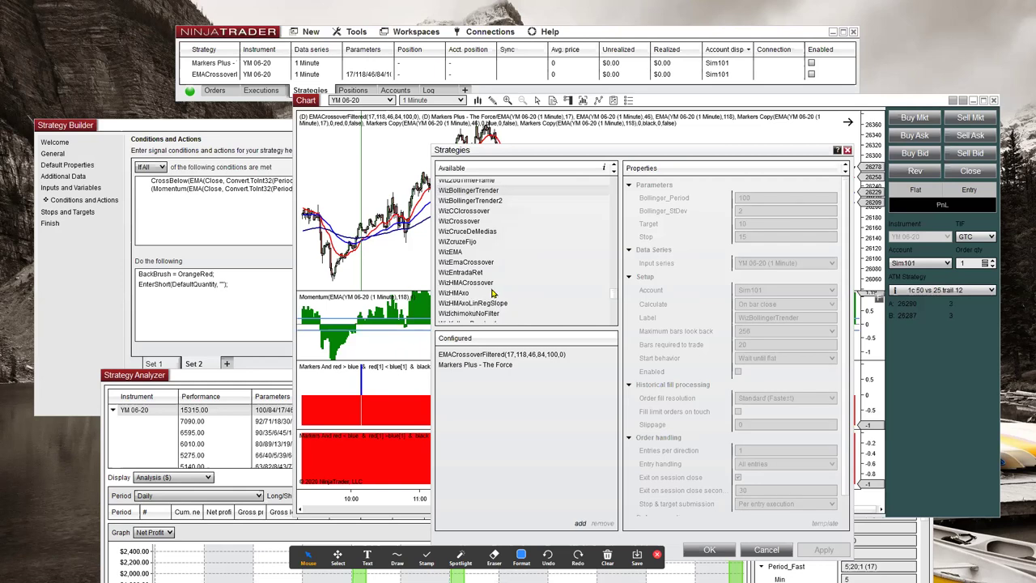
click(482, 284)
scroll(571, 311, down, 1)
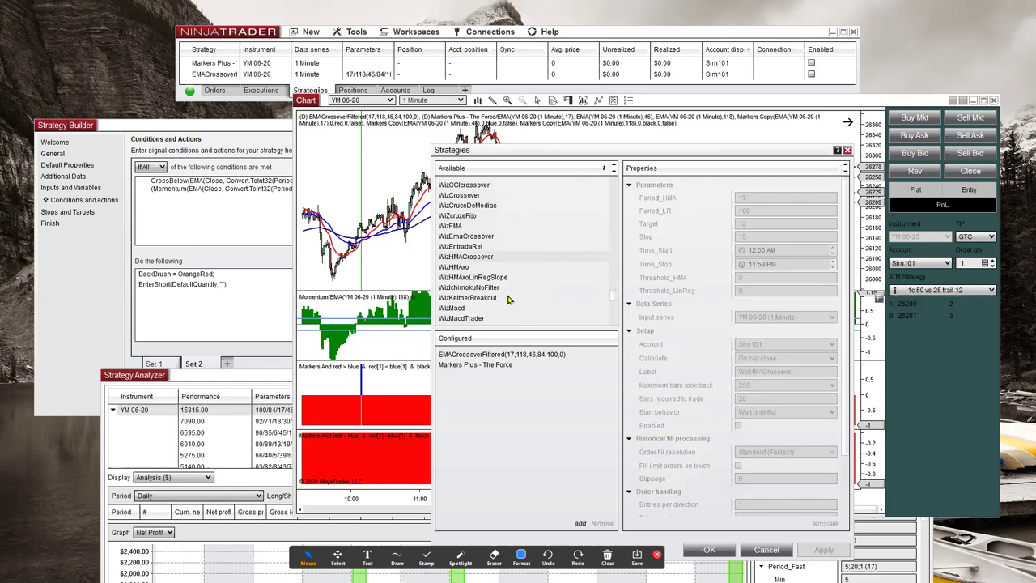
scroll(537, 308, down, 1)
scroll(537, 308, down, 5)
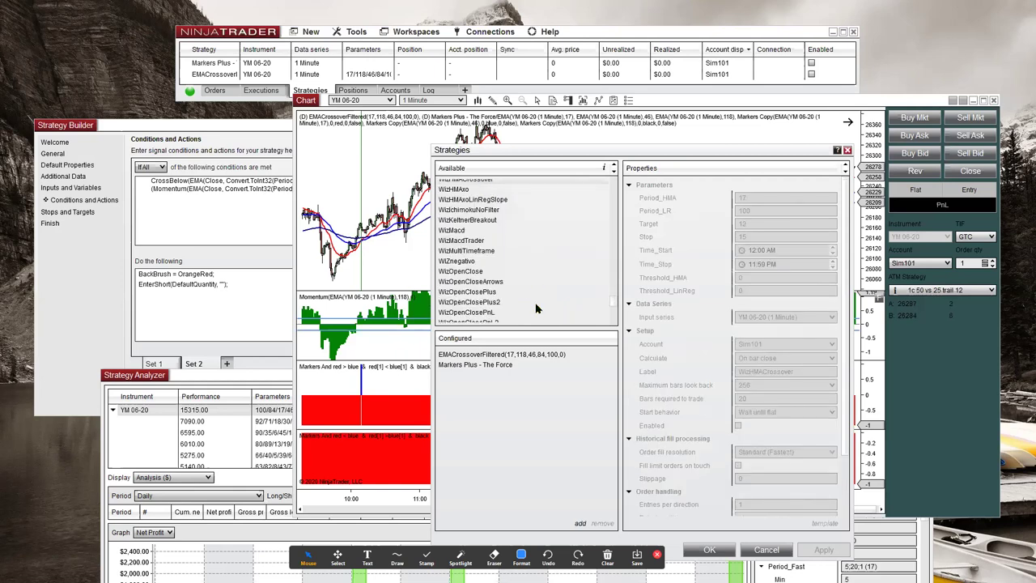
scroll(537, 307, down, 2)
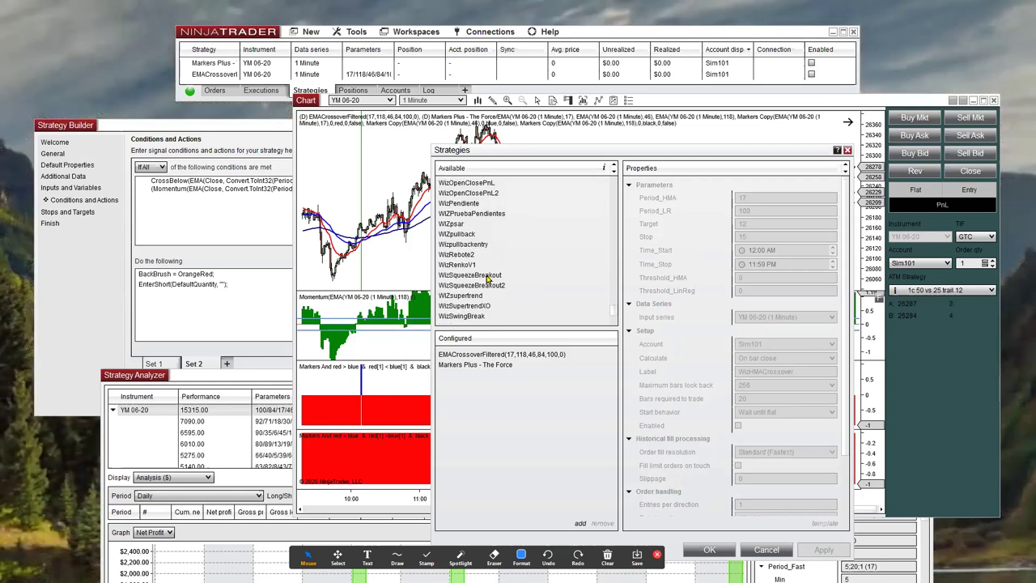
click(488, 278)
scroll(557, 304, down, 2)
scroll(557, 304, down, 3)
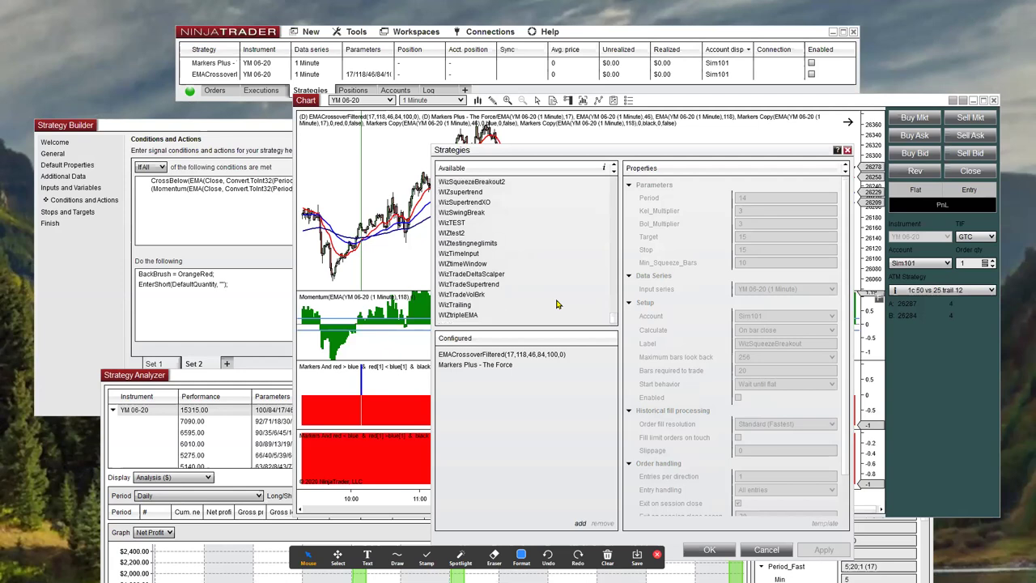
click(766, 550)
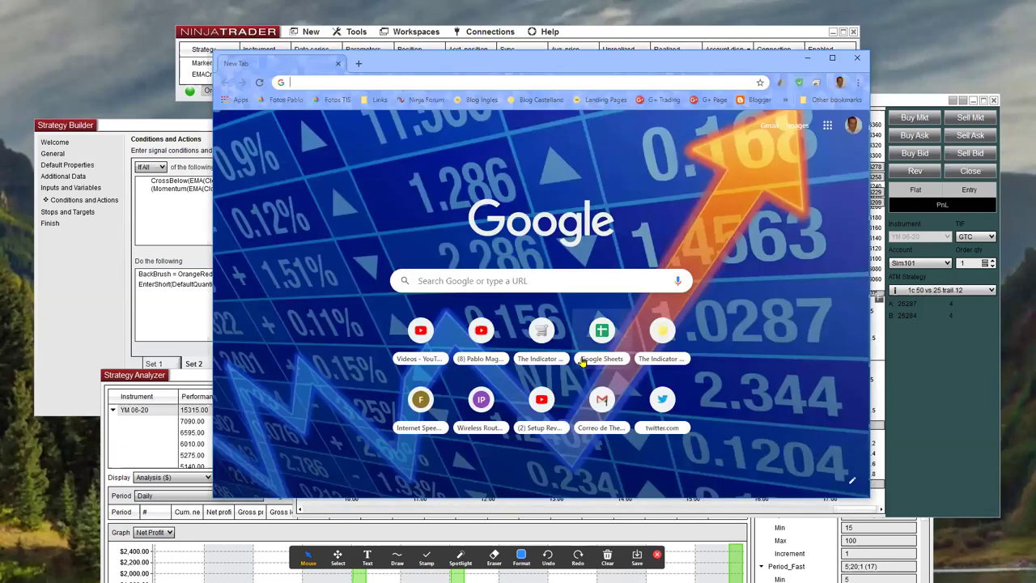
- Switch to Chrome, open The Indicator Store website in a maximized window and look through its Most Wanted products
click(550, 344)
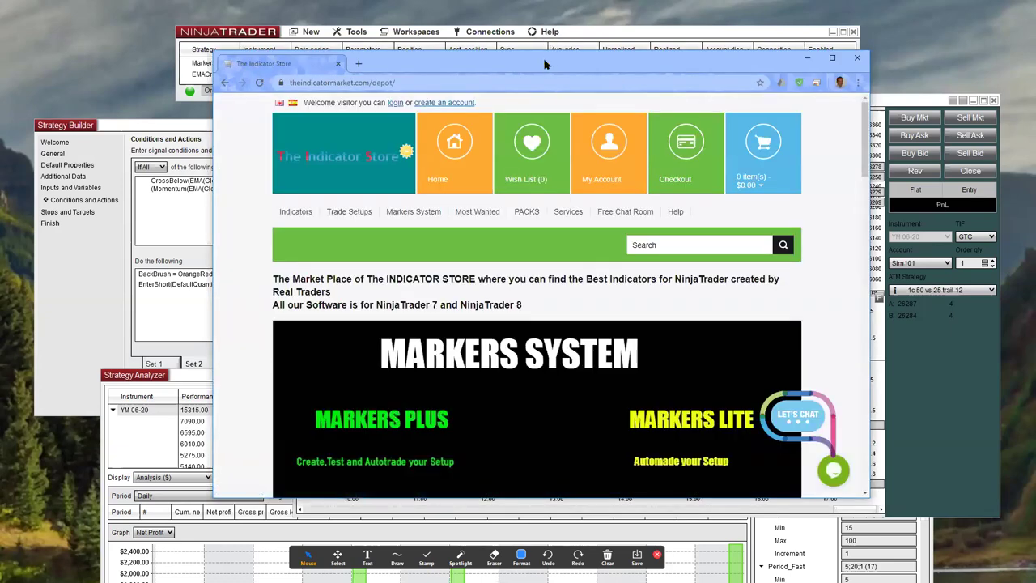
double_click(544, 63)
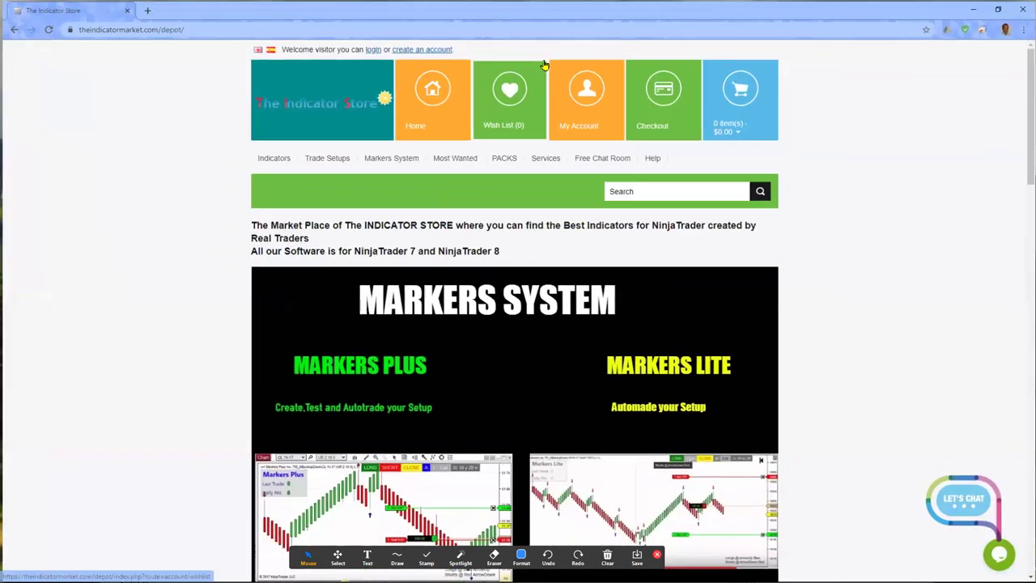
click(455, 159)
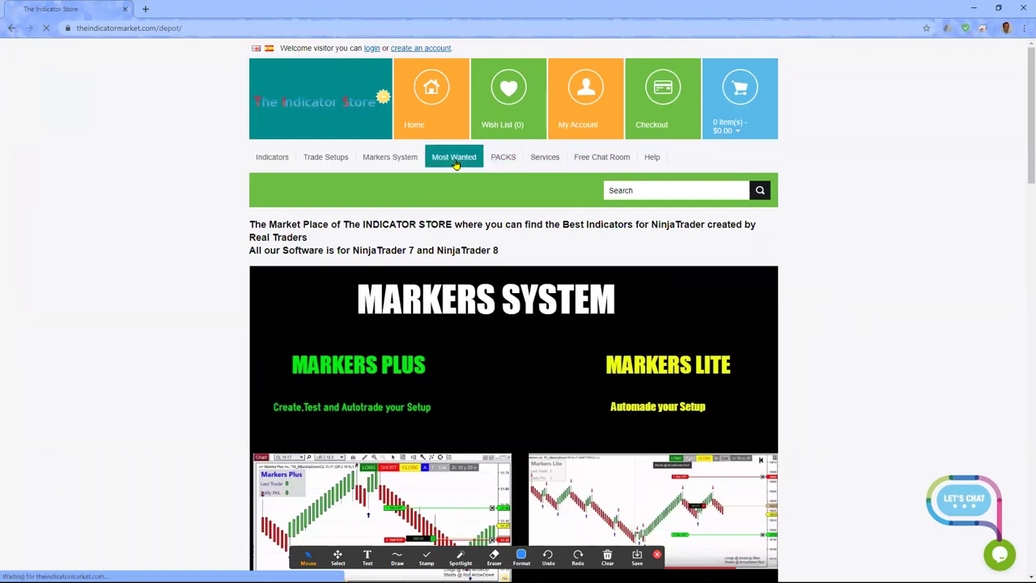
scroll(659, 459, down, 2)
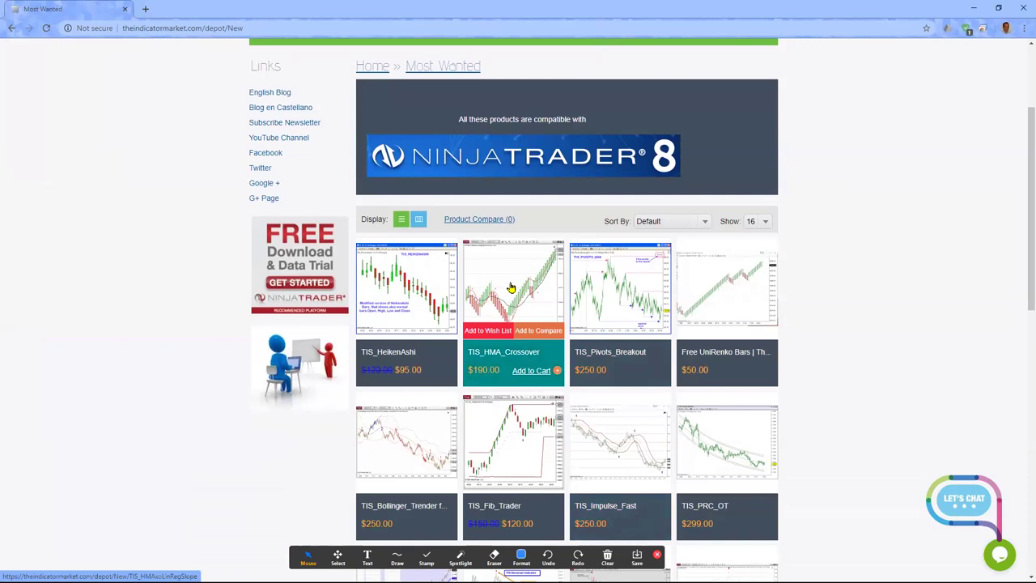
scroll(511, 287, down, 2)
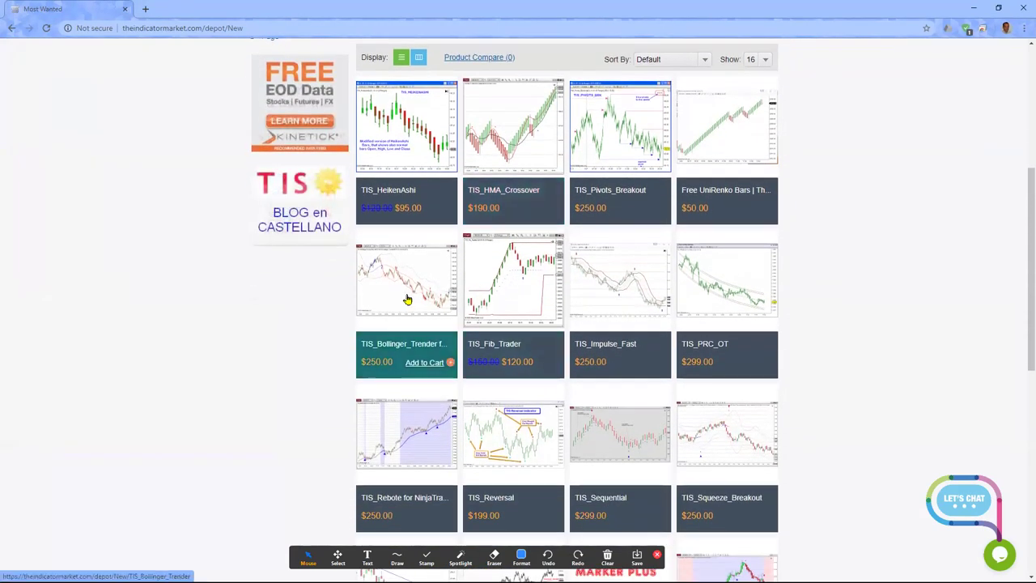
- Look through the rest of the Most Wanted products, including those on the second results page
mouse_move(407, 301)
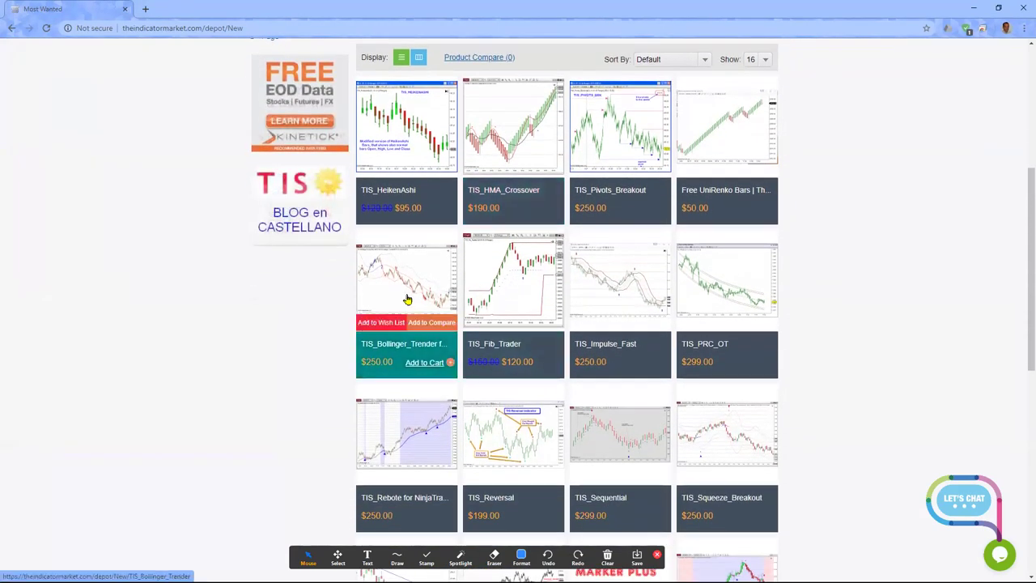
scroll(407, 300, down, 2)
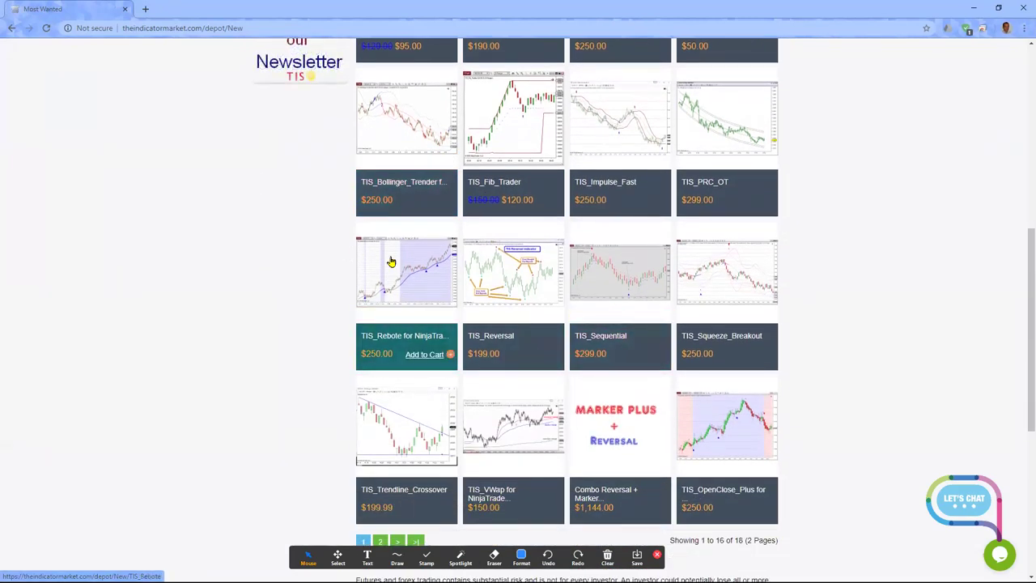
mouse_move(506, 273)
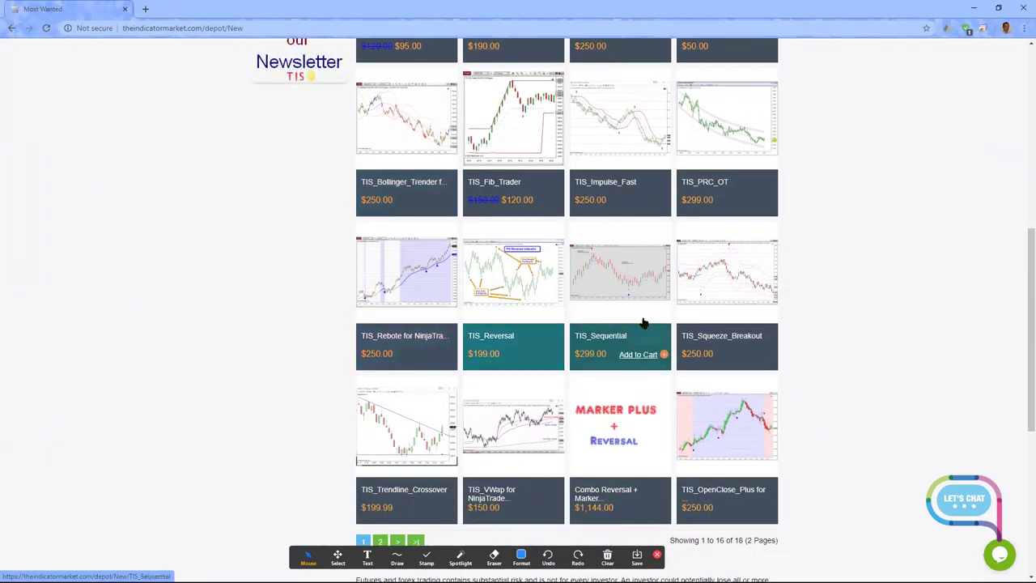
mouse_move(742, 300)
scroll(728, 275, down, 1)
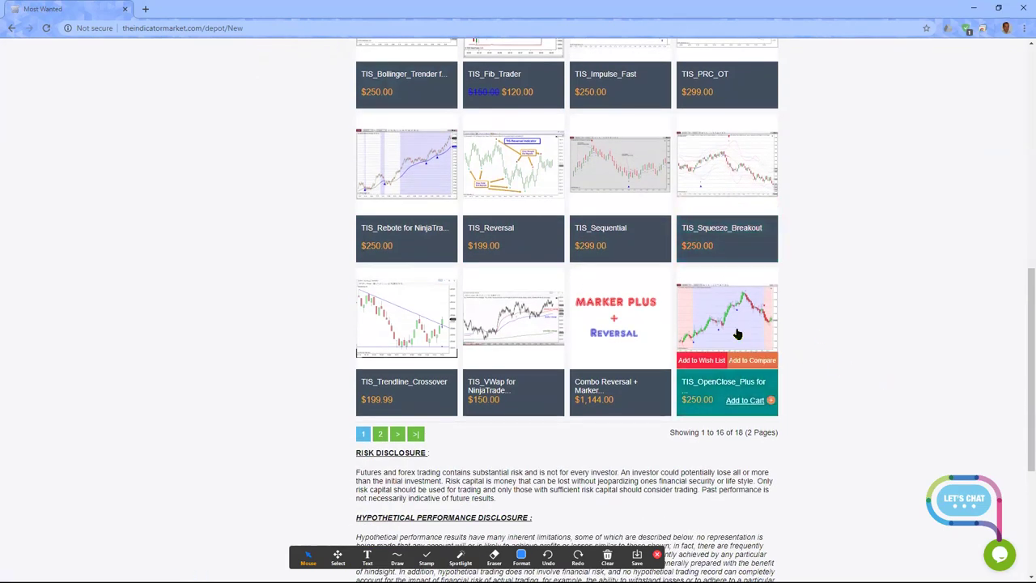
click(380, 435)
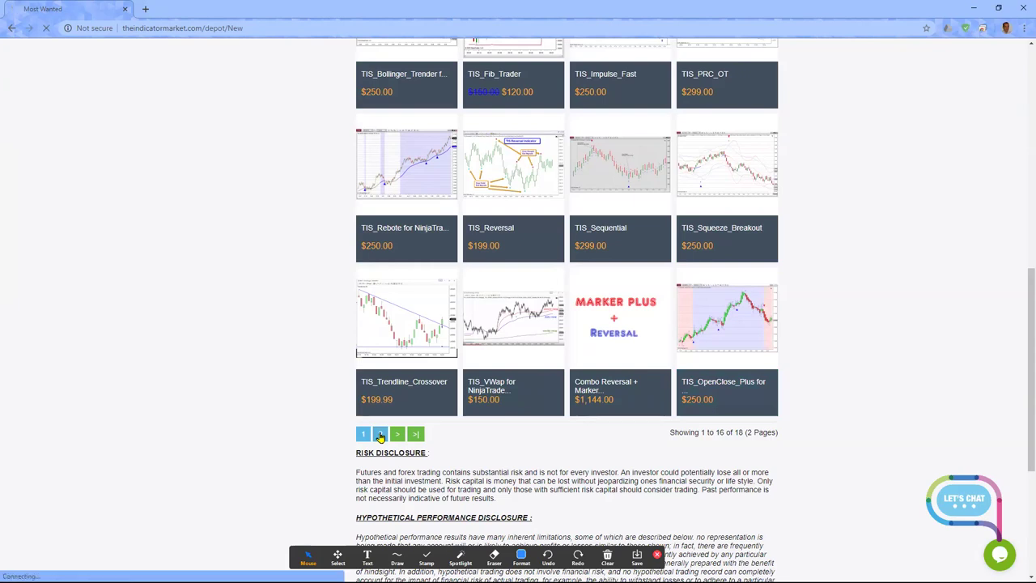
scroll(529, 414, down, 2)
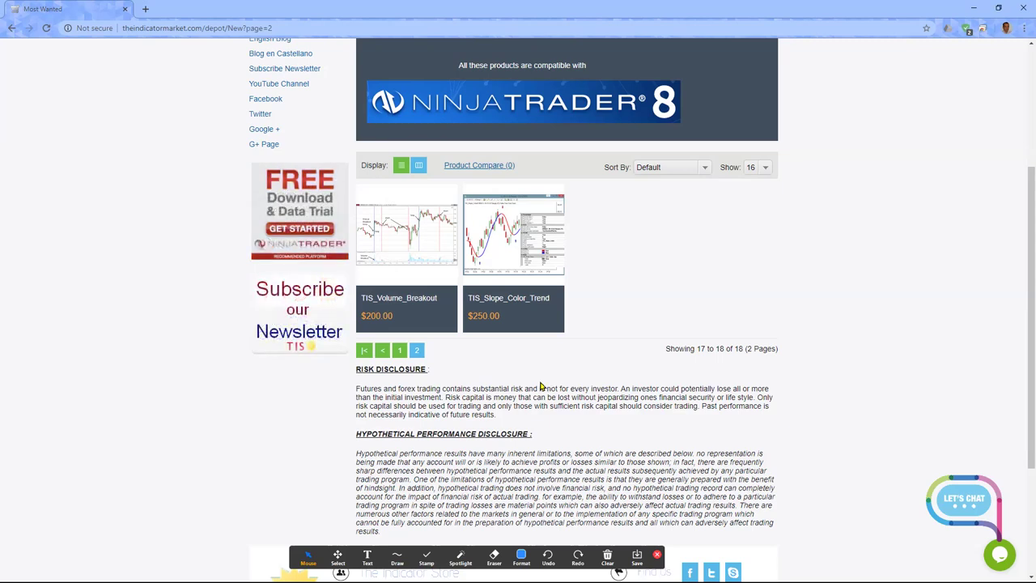
scroll(623, 356, up, 3)
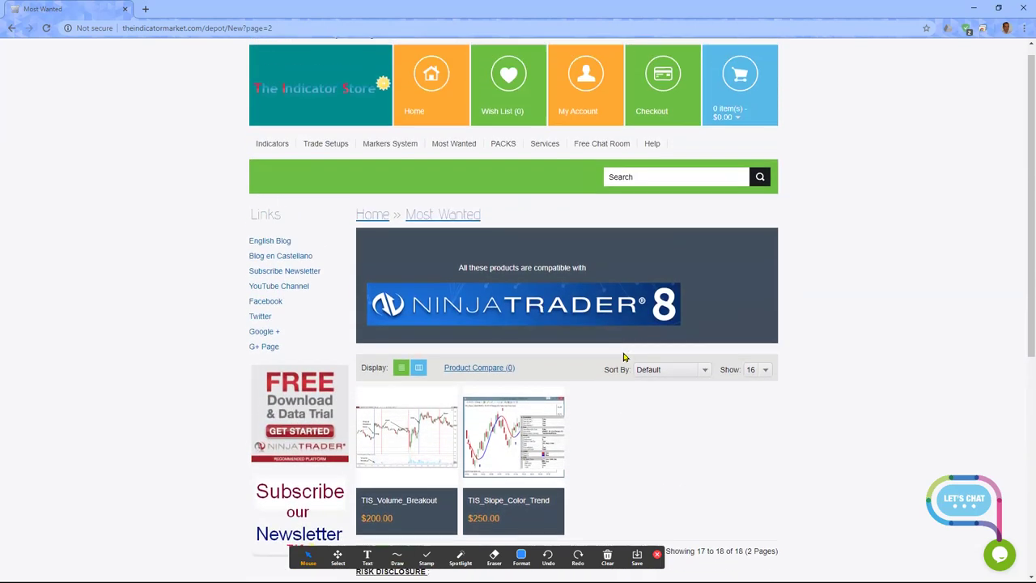
- View the PACKS category and open PACK 5 to examine its included indicators, strategies and prices
click(504, 159)
scroll(790, 453, down, 1)
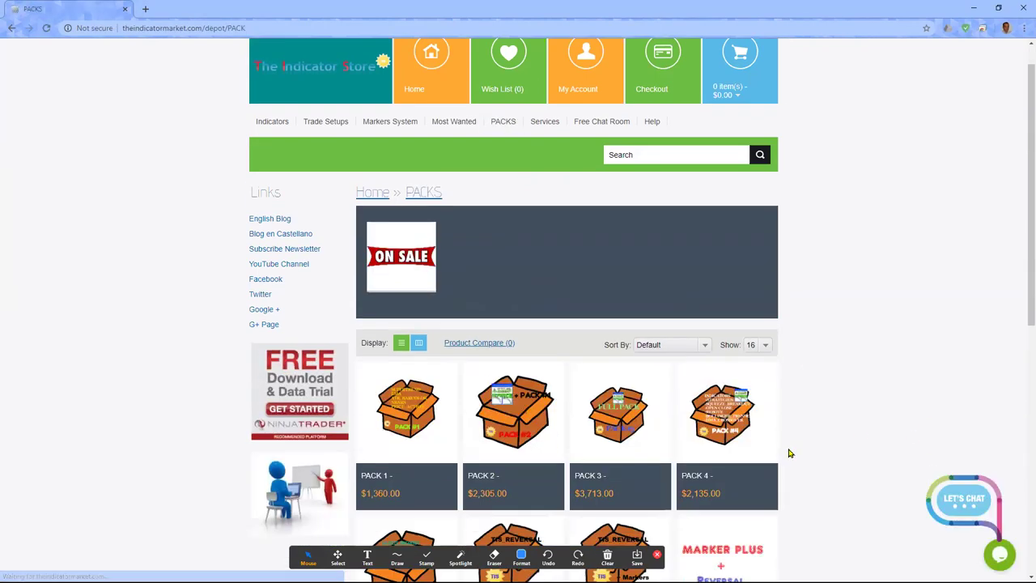
scroll(790, 453, down, 4)
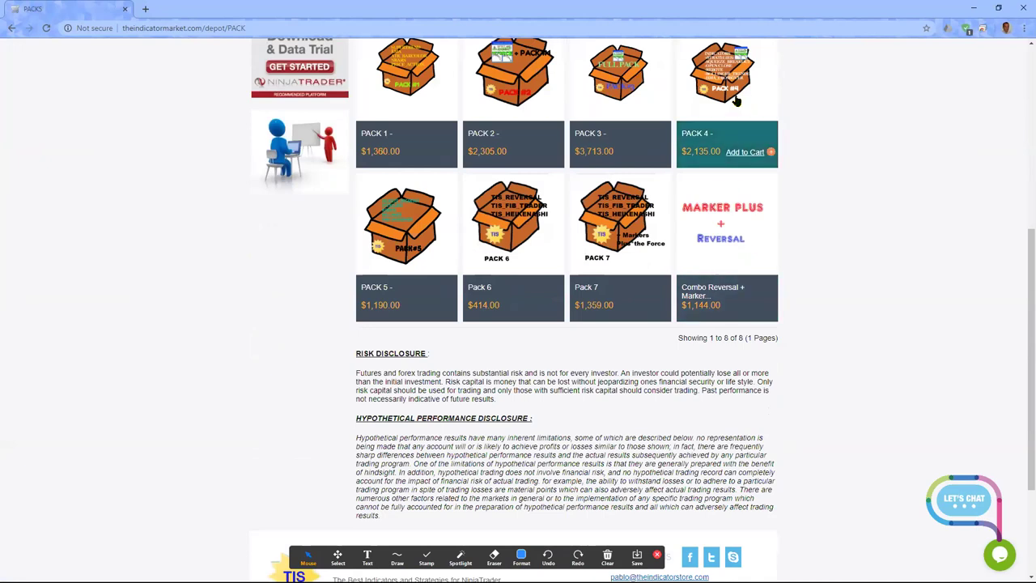
click(386, 232)
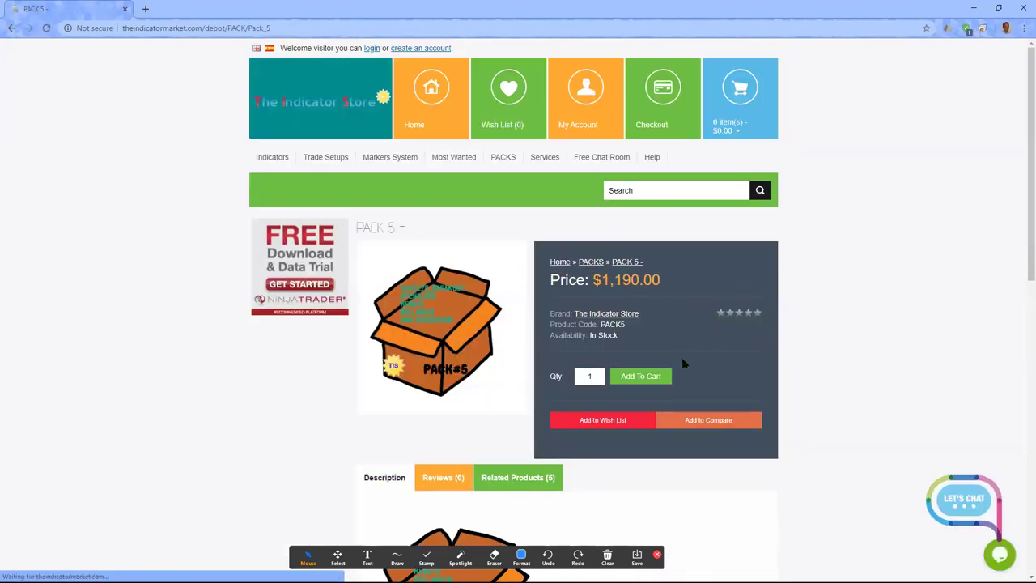
scroll(682, 363, down, 6)
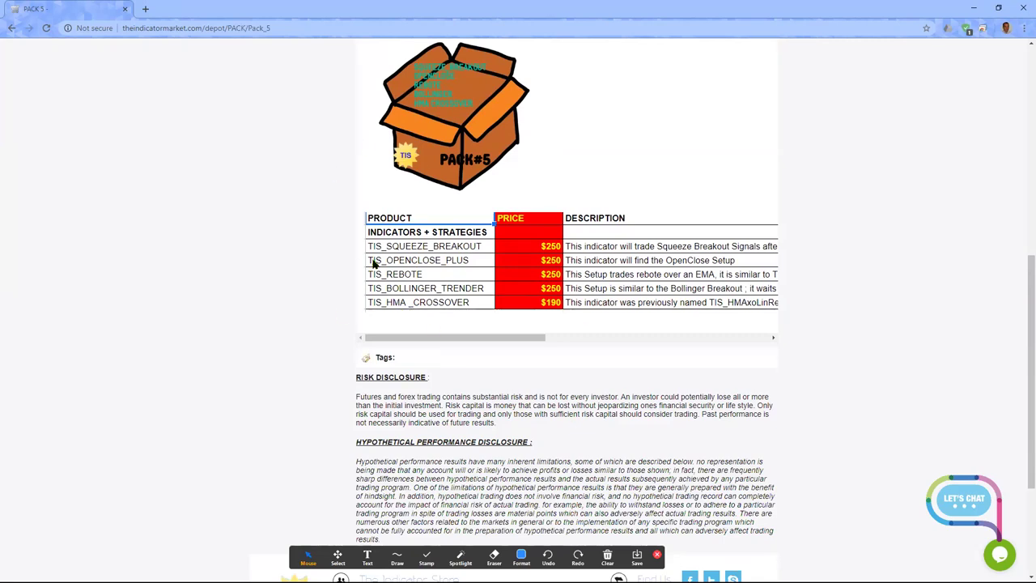
scroll(468, 283, up, 5)
scroll(468, 289, up, 2)
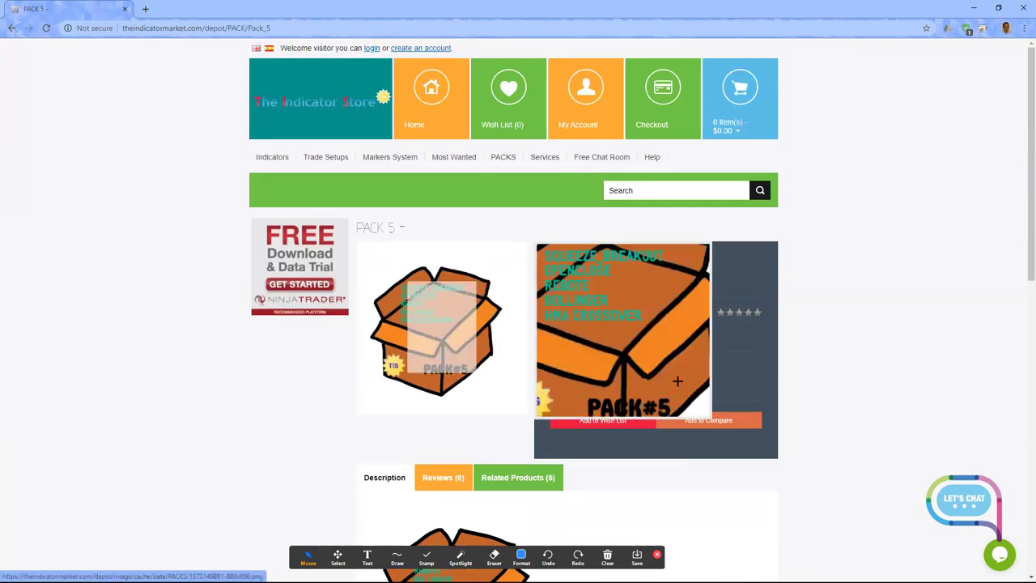